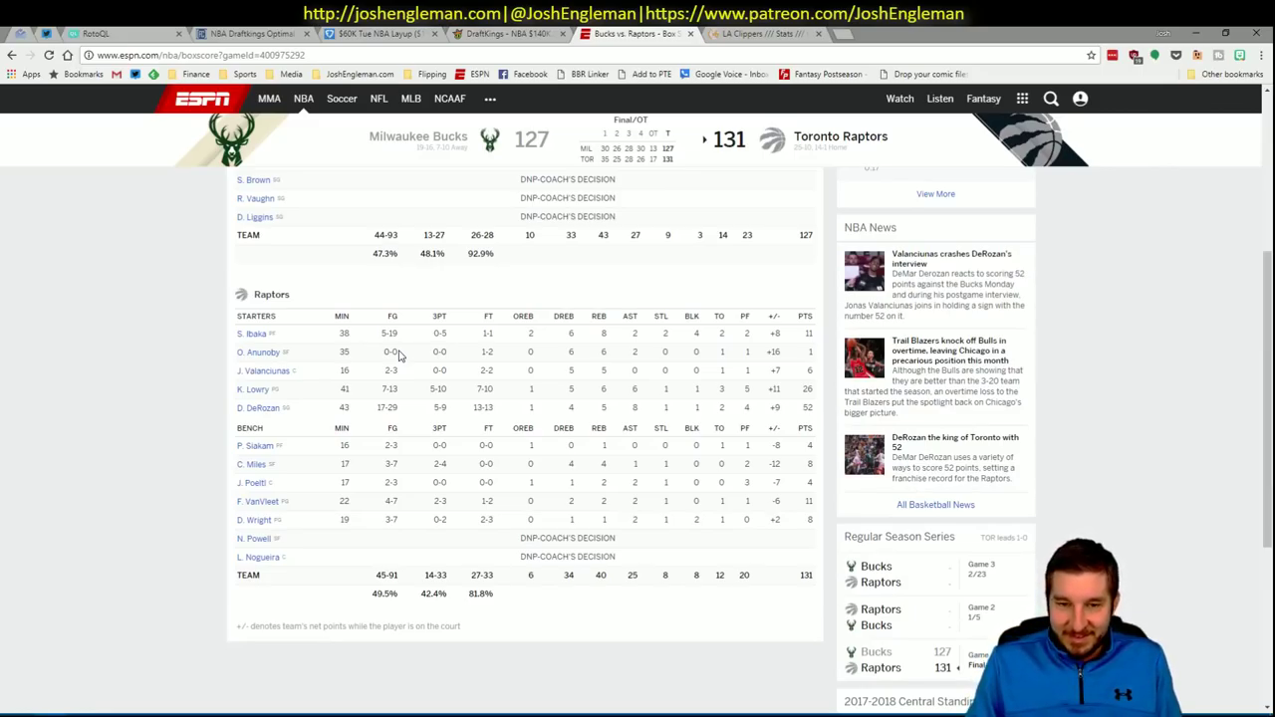
Bring the Excel workbook forward and select empty cell BD20 below the tables.
left_click(399, 353)
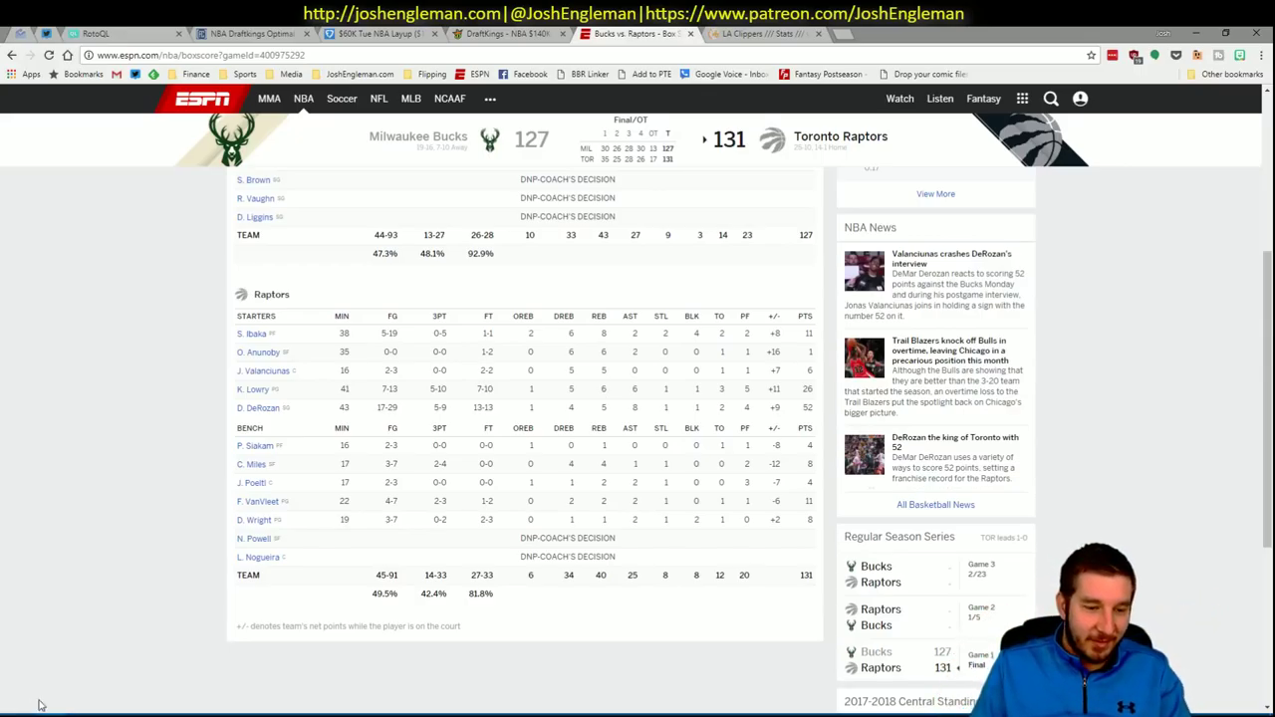
left_click(114, 715)
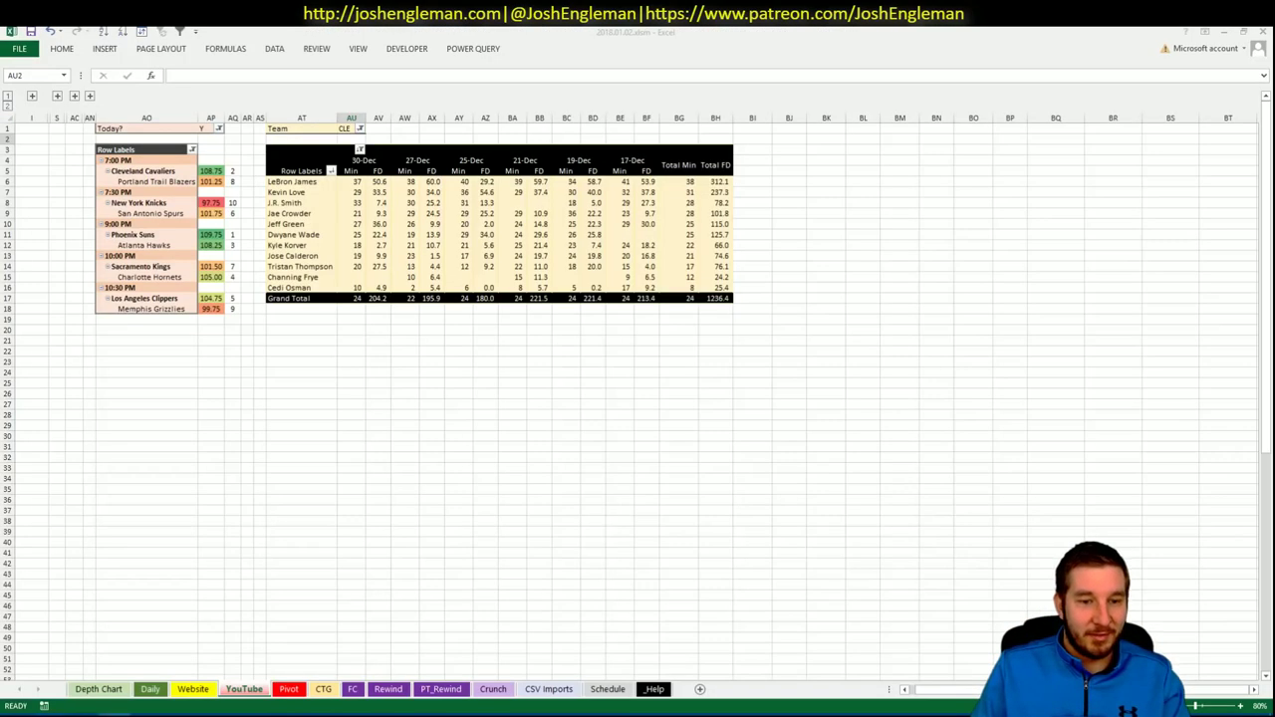
left_click(583, 329)
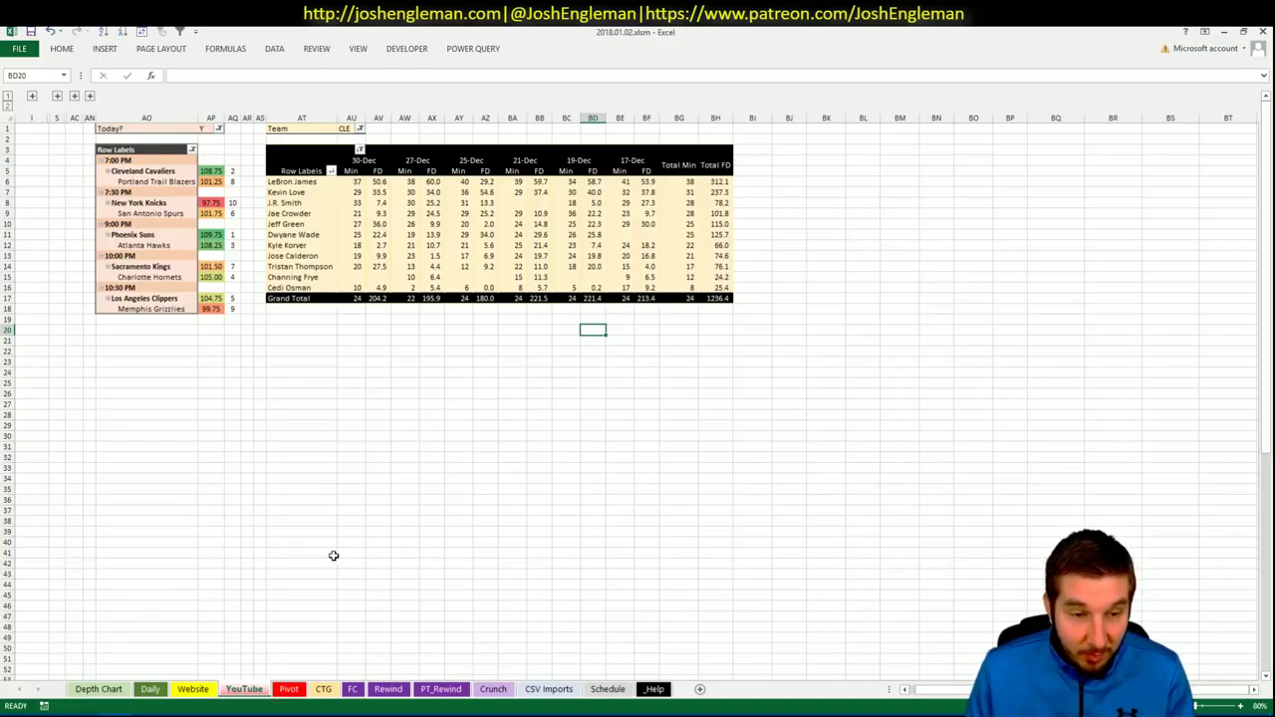
Open the Cleveland Cavaliers stats page on Cleaning the Glass via a 'cav' search.
mouse_move(50, 714)
left_click(70, 663)
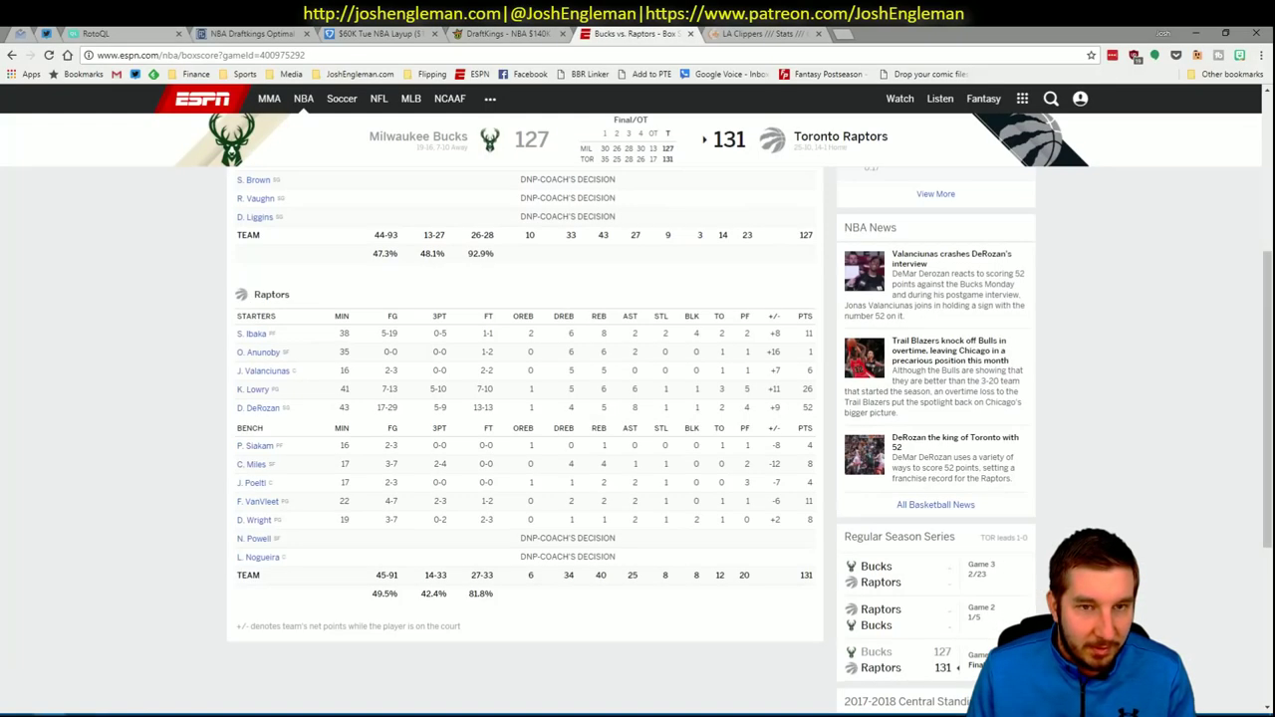
left_click(744, 40)
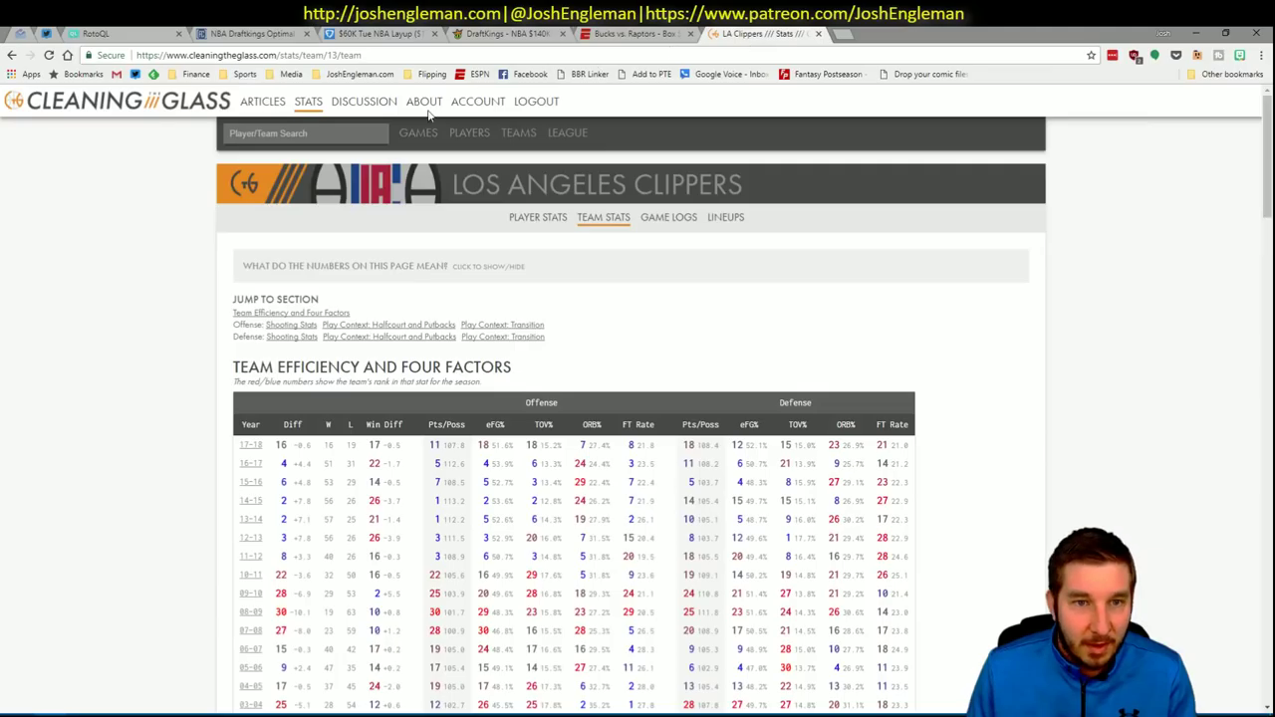
left_click(329, 134)
type("cav")
key("Down")
key("Down")
key("Return")
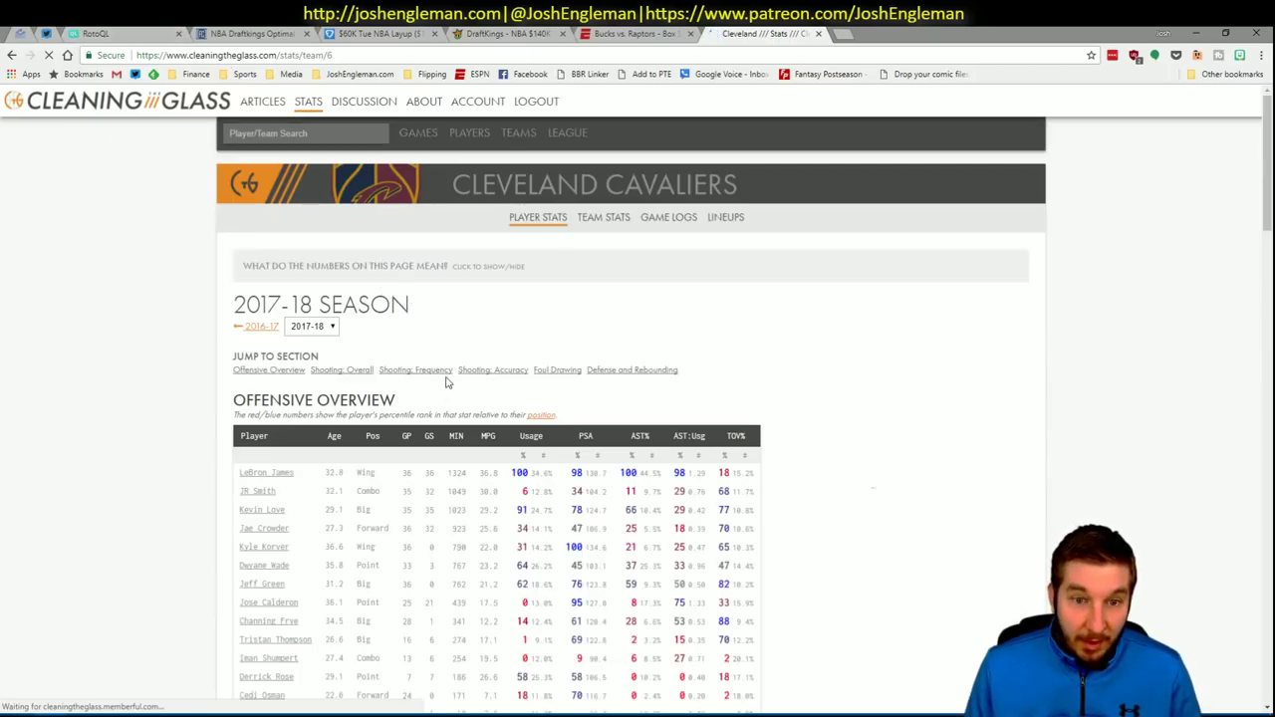
Copy the Cavaliers' Shooting: Frequency player table and return to Excel.
left_click(444, 370)
left_click_drag(886, 572, 242, 310)
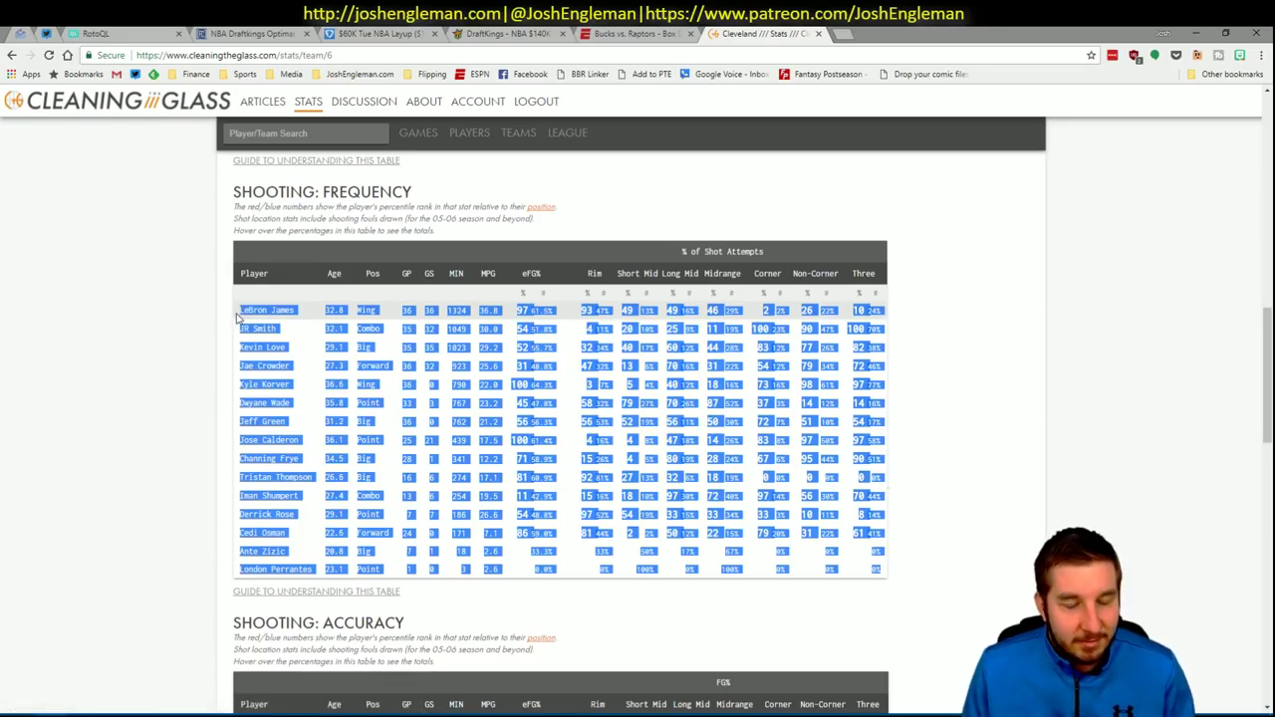
key("alt+Tab")
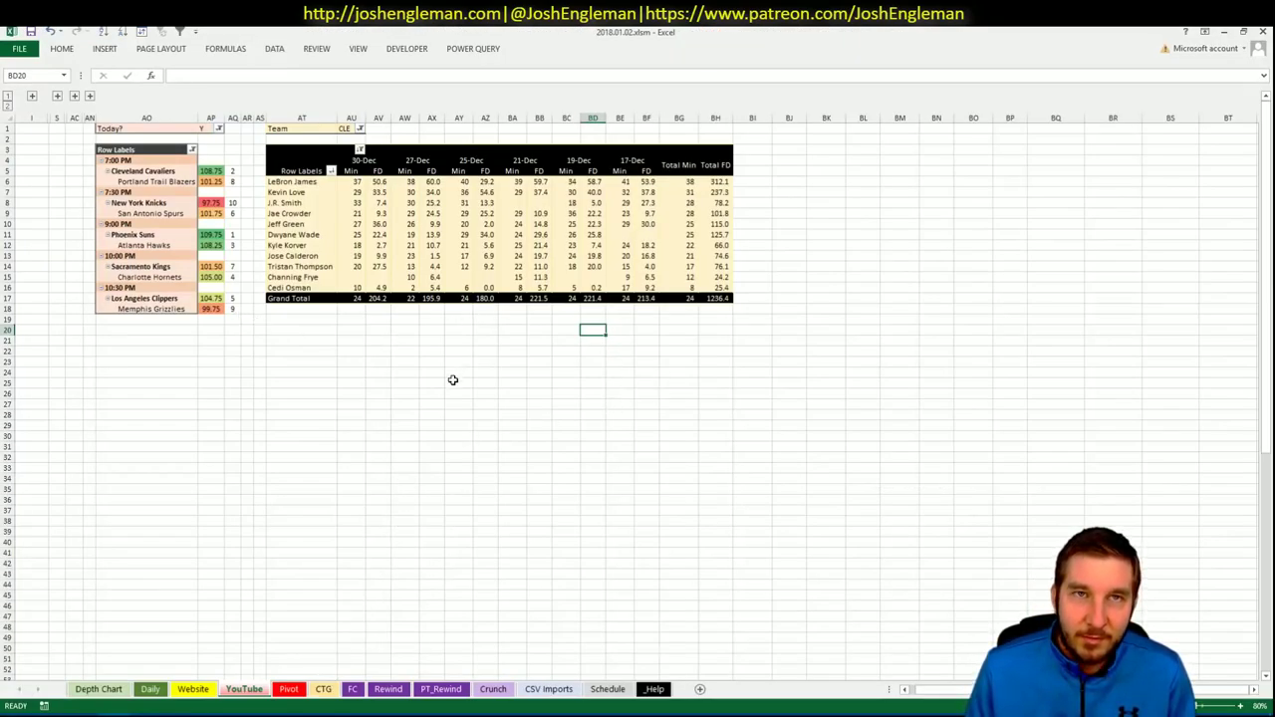
Refresh the CTG sheet with the copied Cavaliers shooting data.
left_click(287, 689)
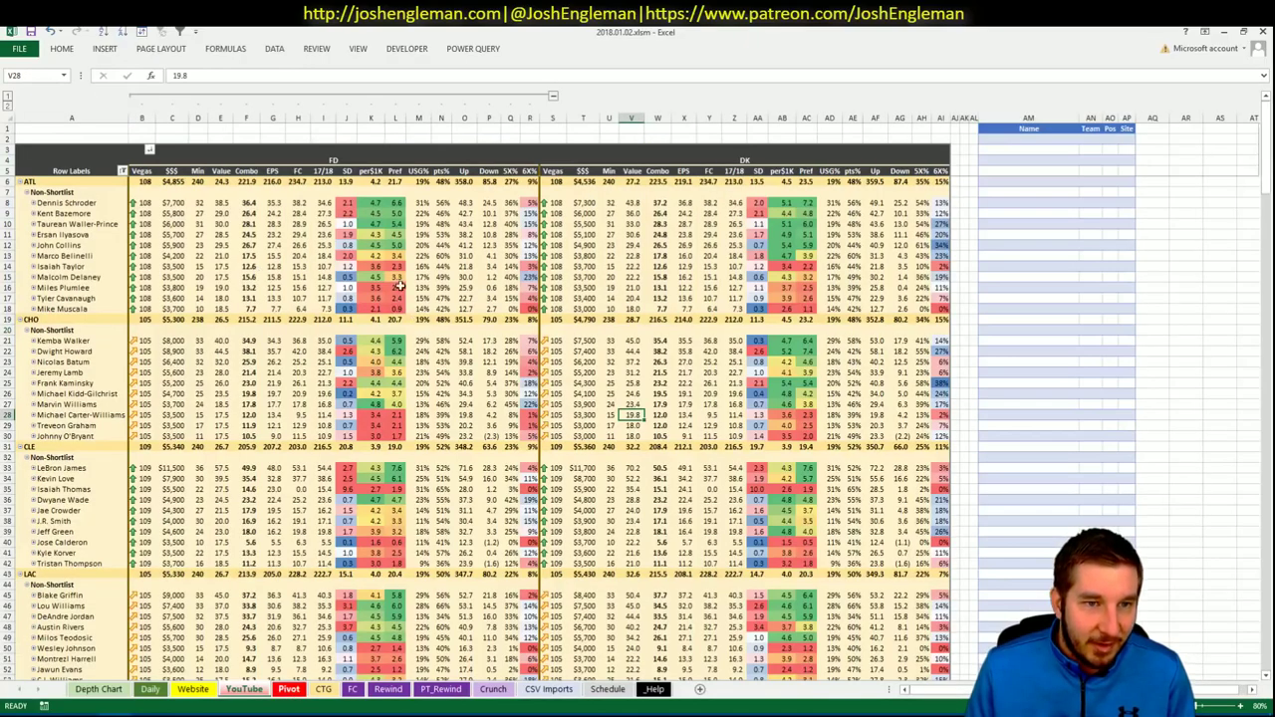
left_click(322, 690)
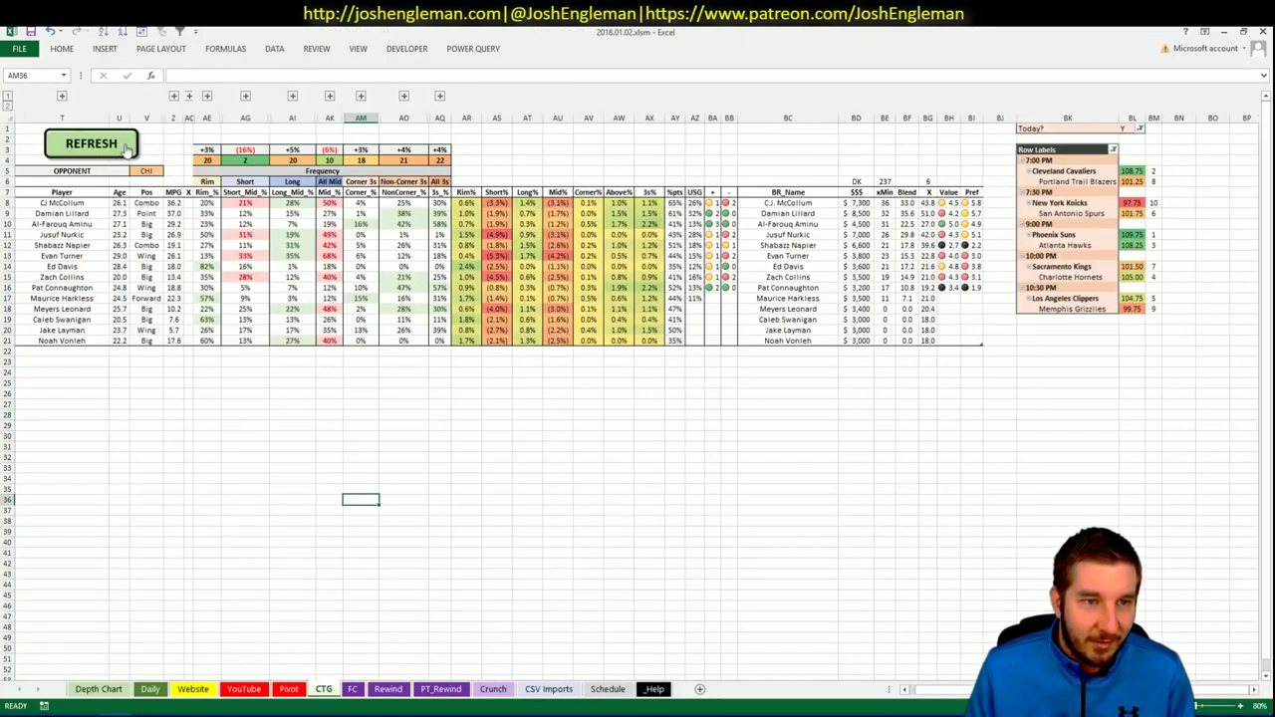
left_click(123, 149)
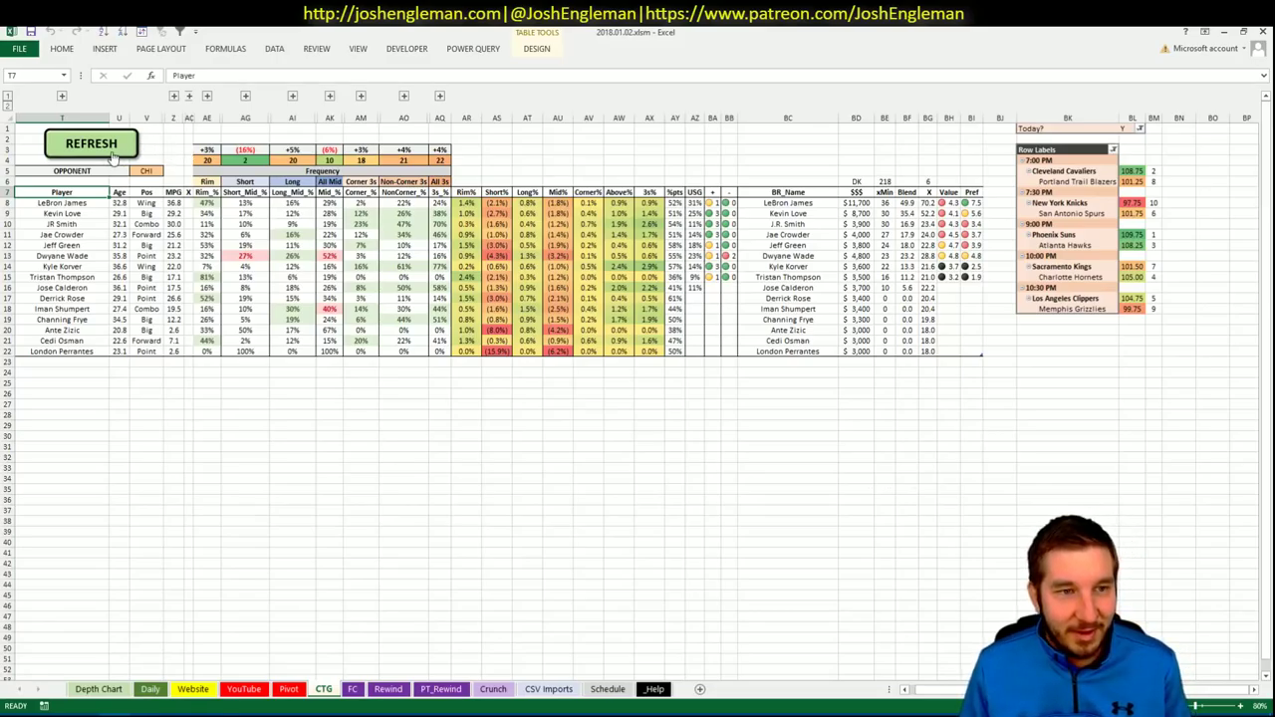
Set the CTG opponent cell V5 to POR.
left_click(145, 171)
type("POR")
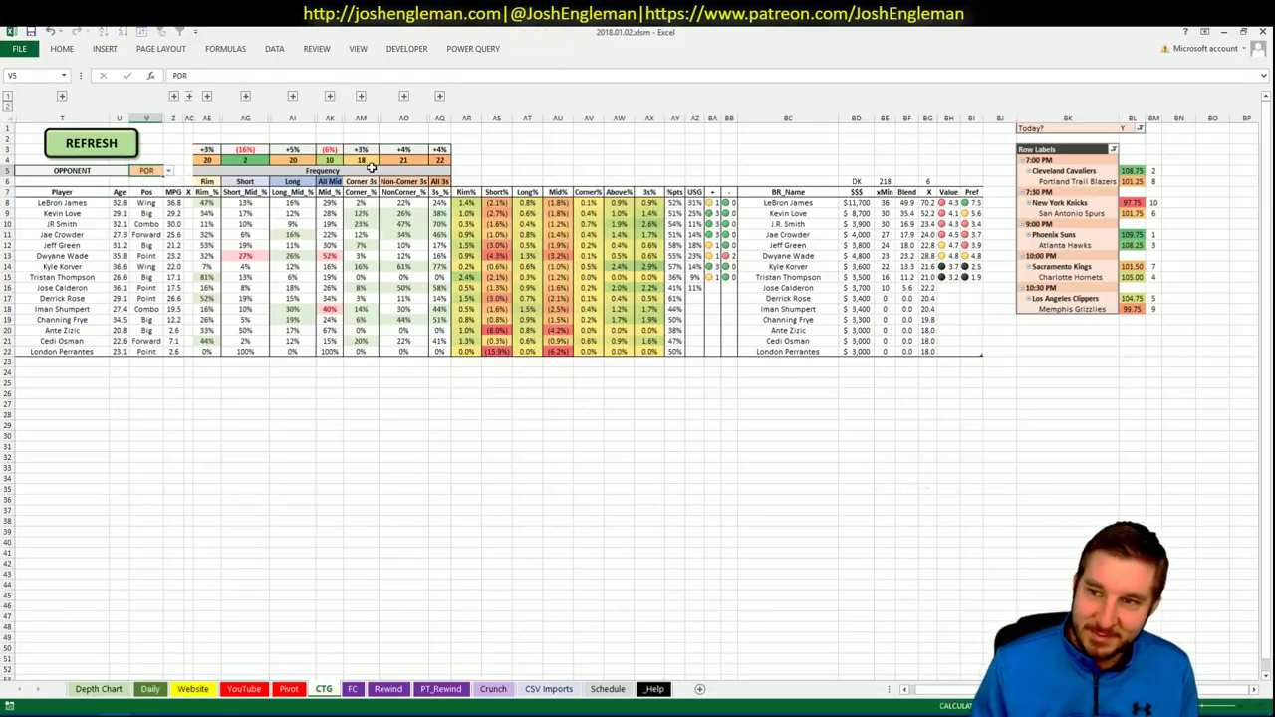
key("Up")
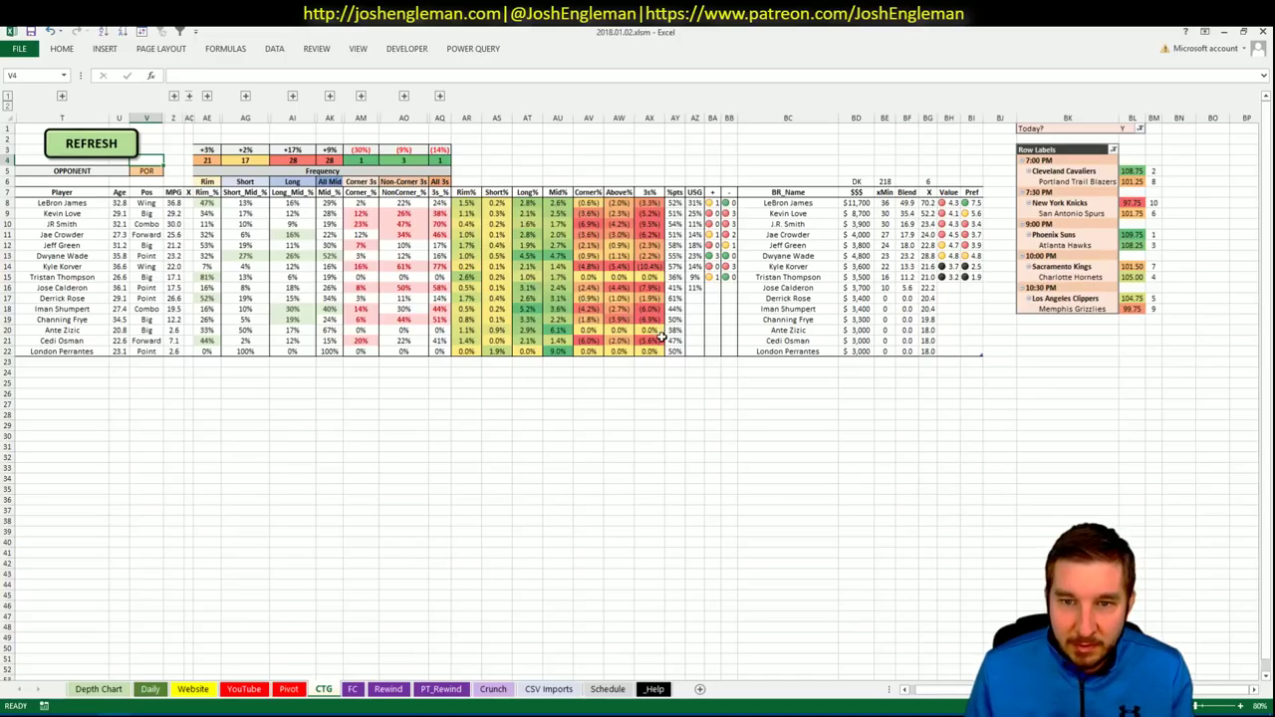
left_click(1258, 706)
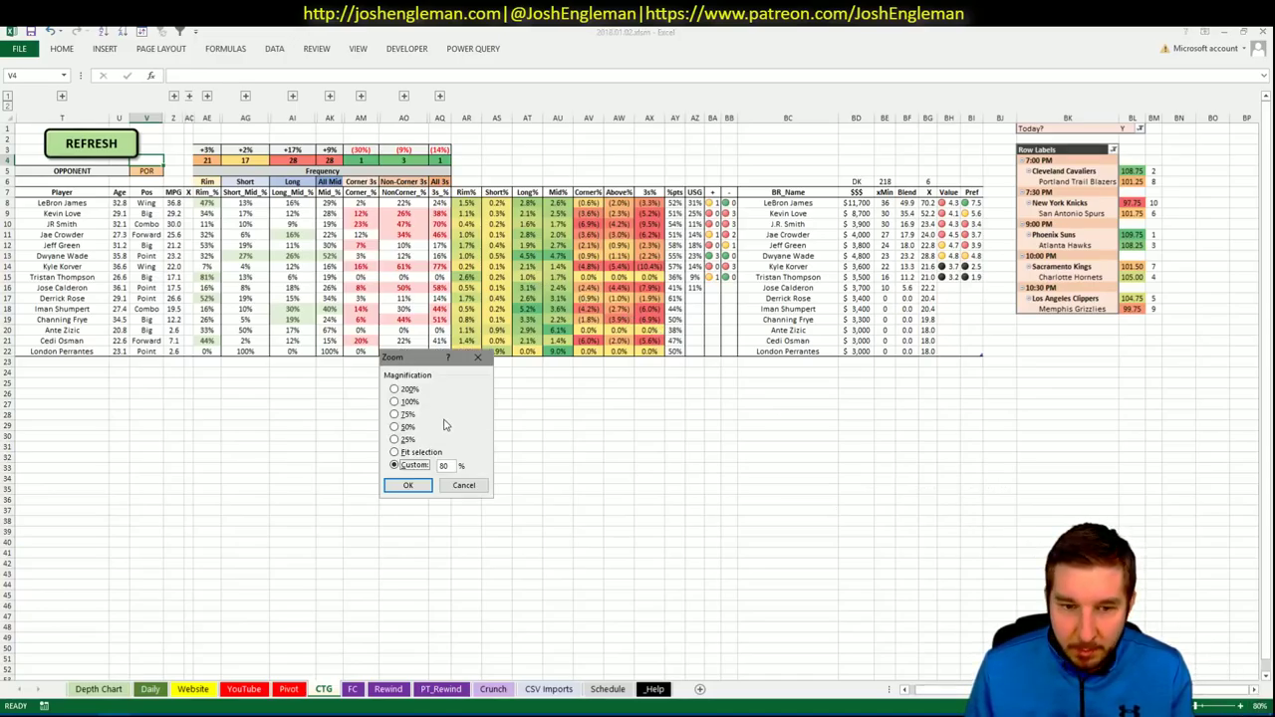
Change the CTG sheet's zoom from 80% to a custom 85%.
type("85")
key("Return")
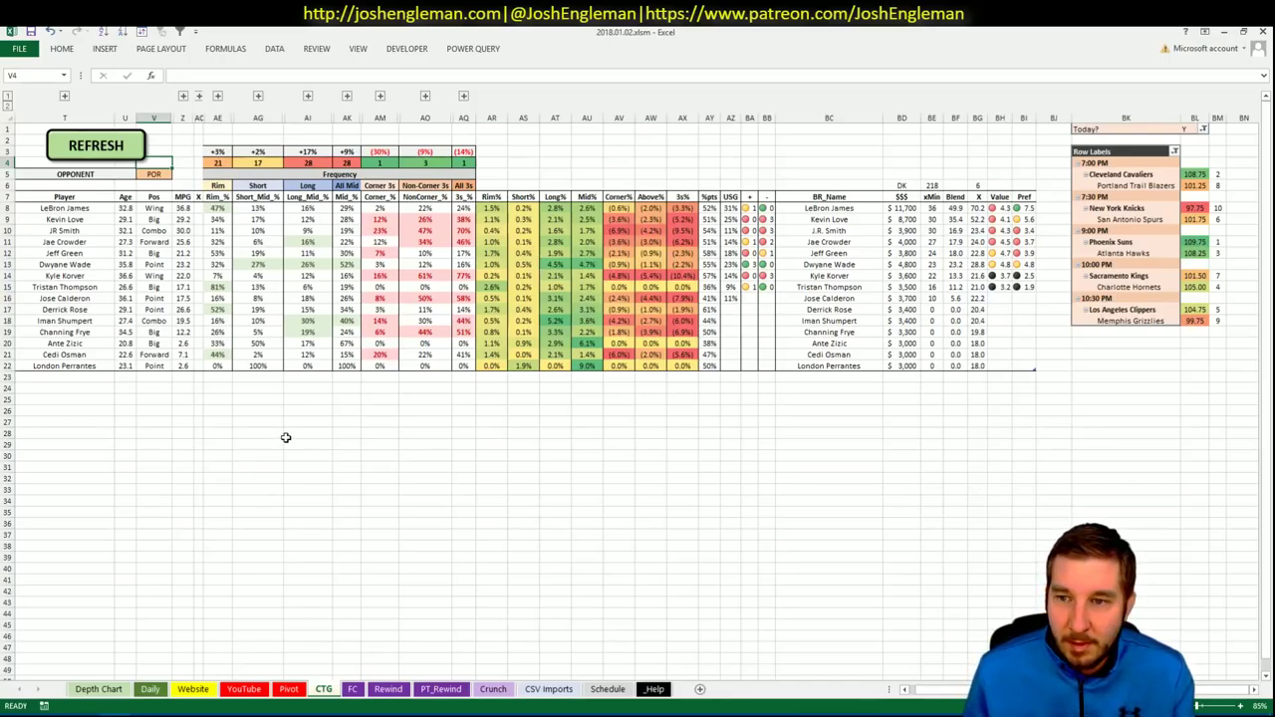
left_click(288, 689)
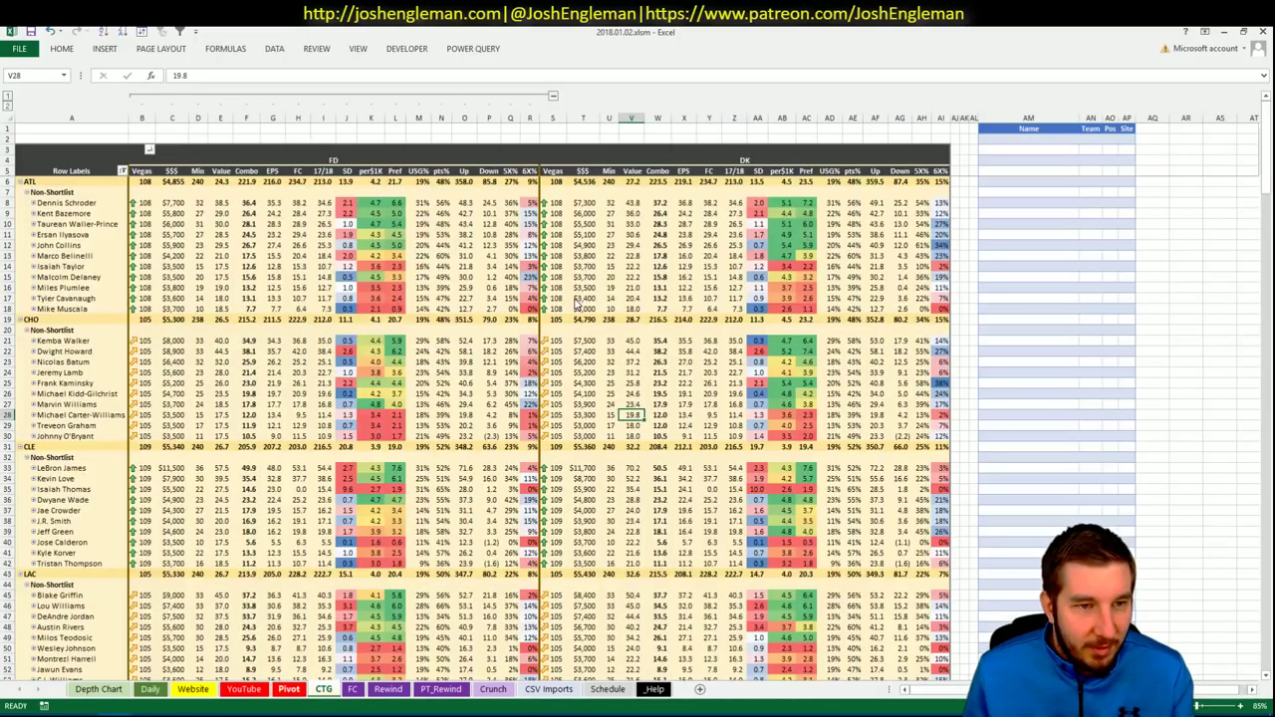
Review the CLE rows of the Pivot table, then switch to the FanDuel contest page.
left_click(319, 267)
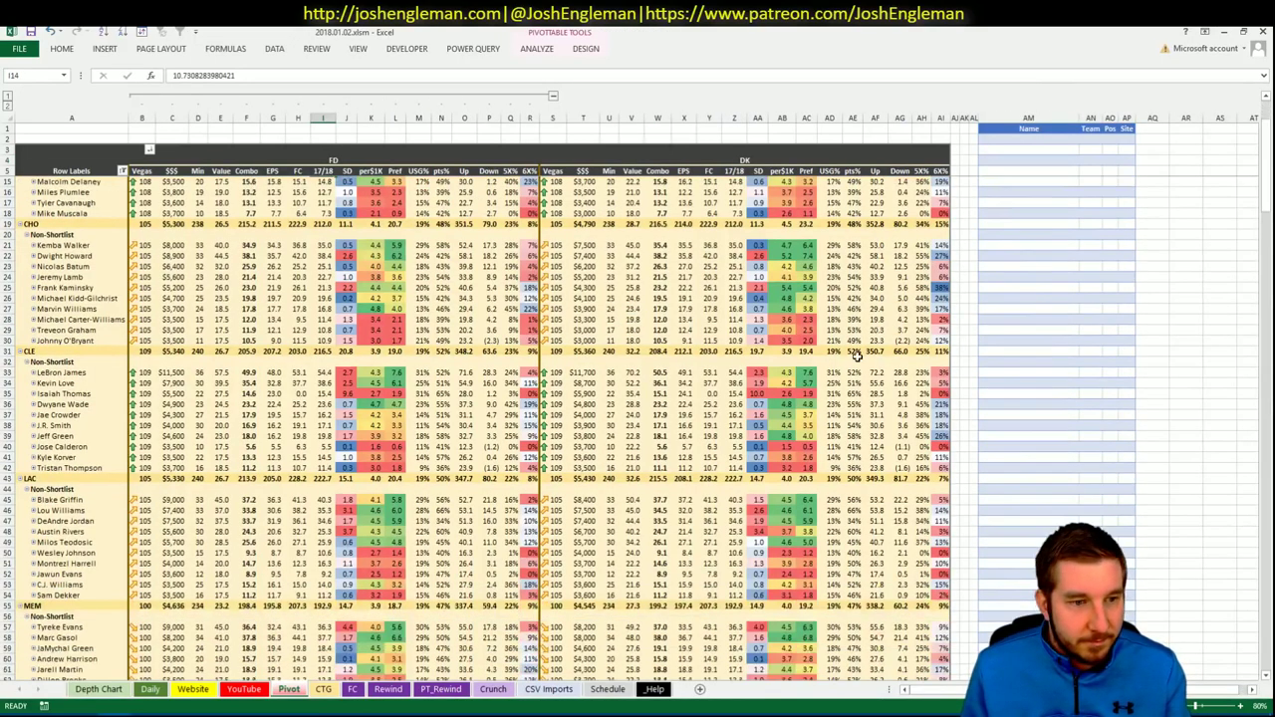
scroll(823, 351, "down", 8)
left_click(1266, 678)
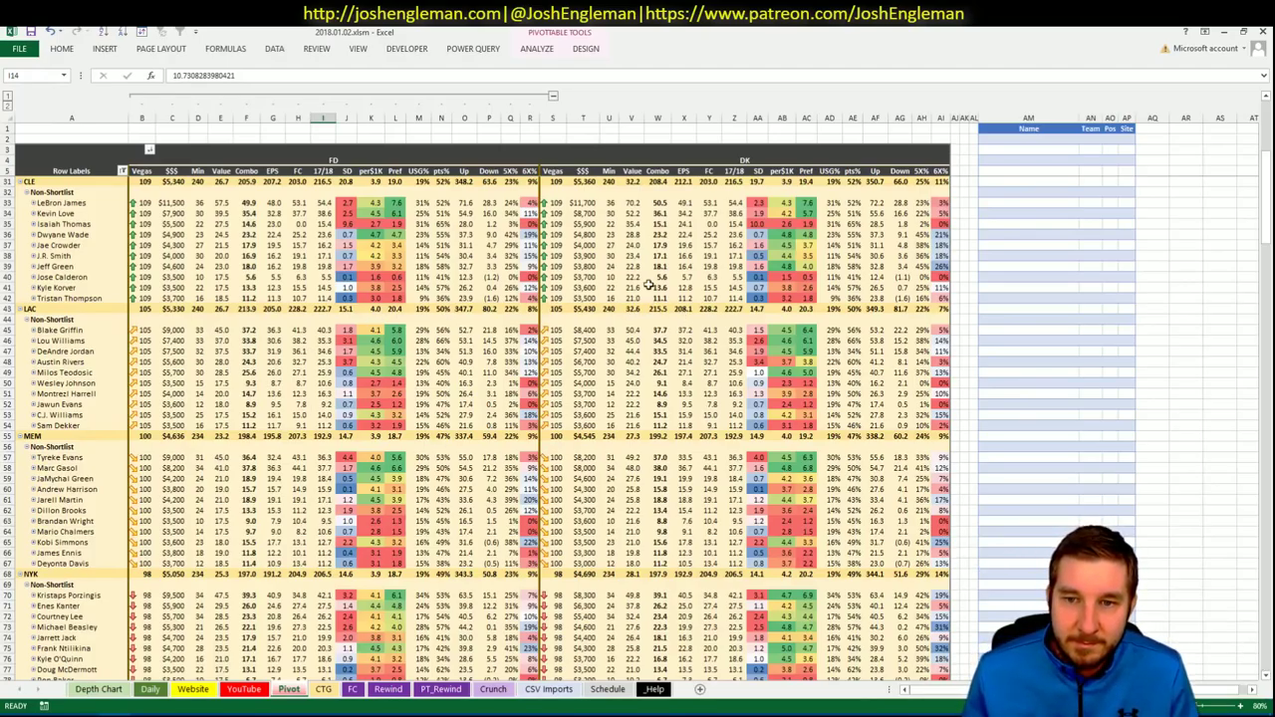
mouse_move(659, 259)
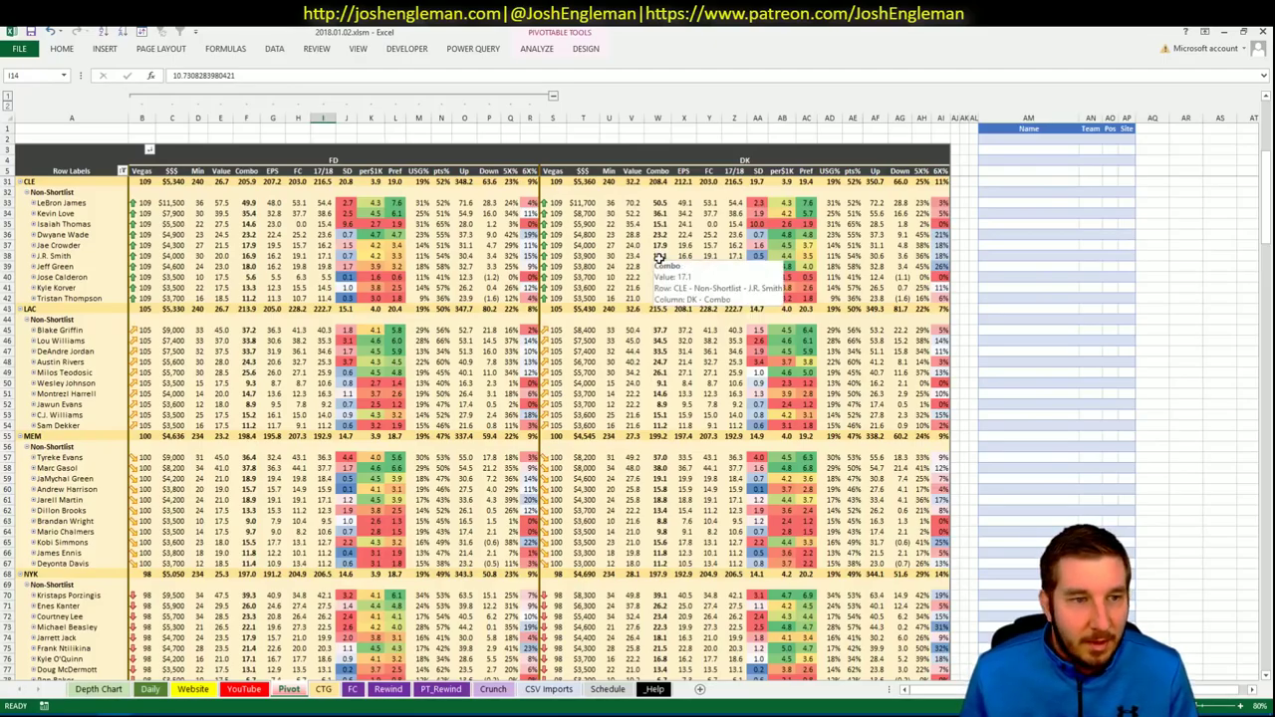
mouse_move(256, 307)
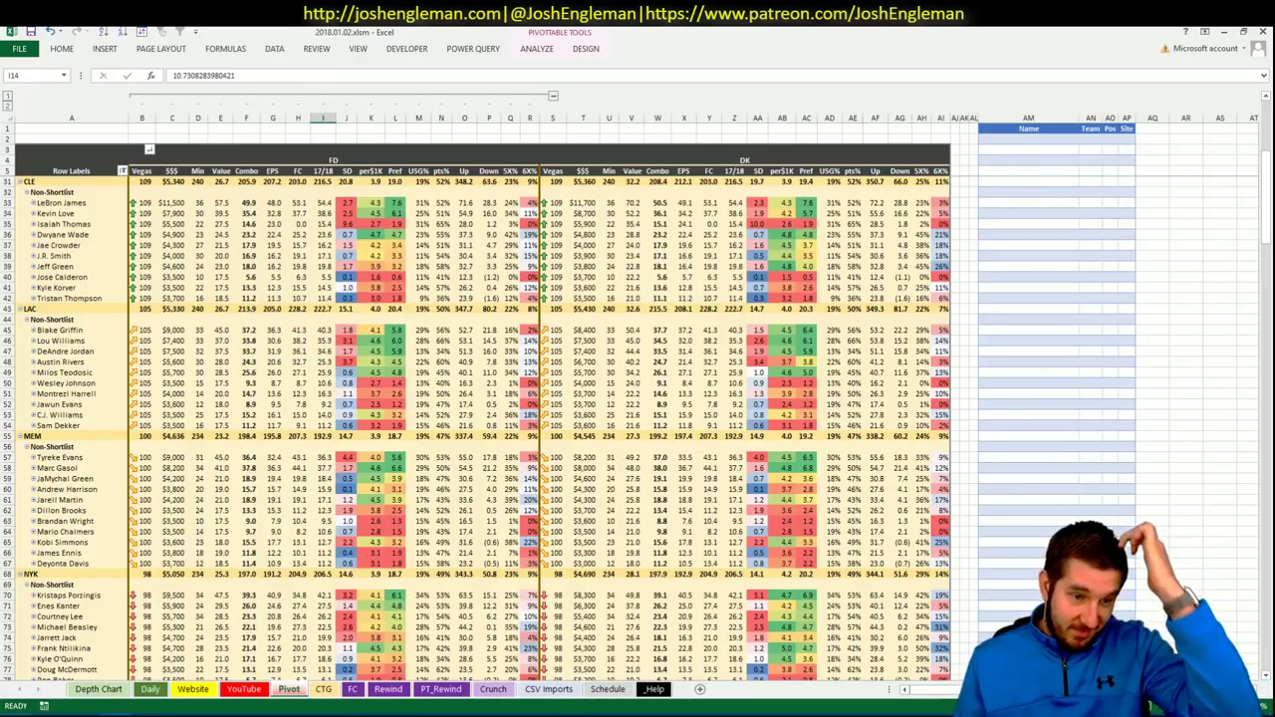
key("alt+Tab")
Filter LeBron James' Fantasy Cruncher game log to games against POR, then return to Excel.
left_click(416, 35)
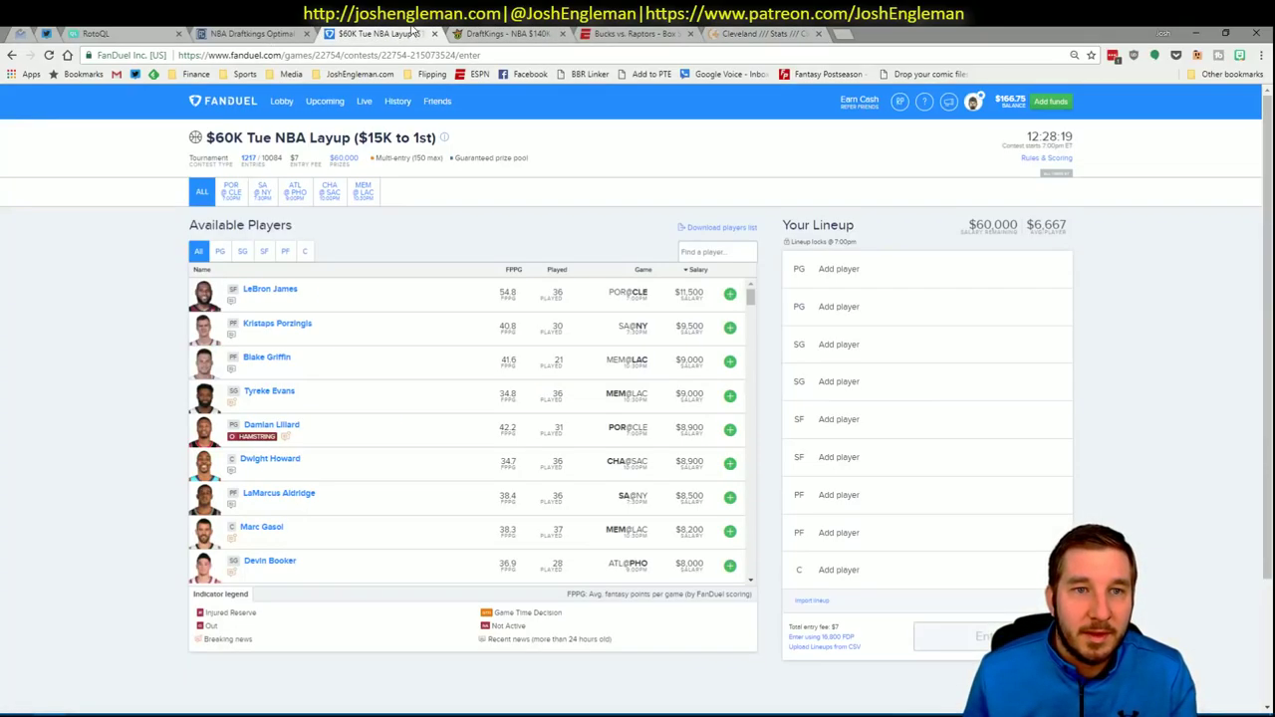
left_click(250, 34)
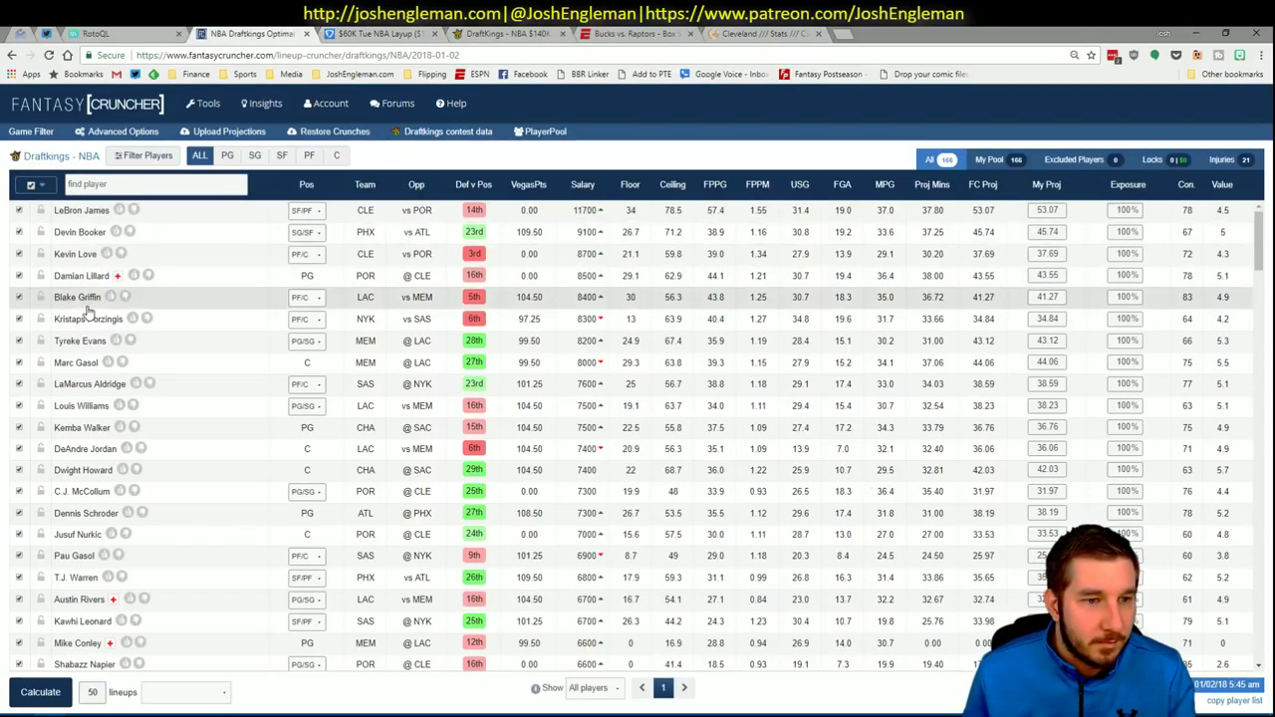
left_click(79, 211)
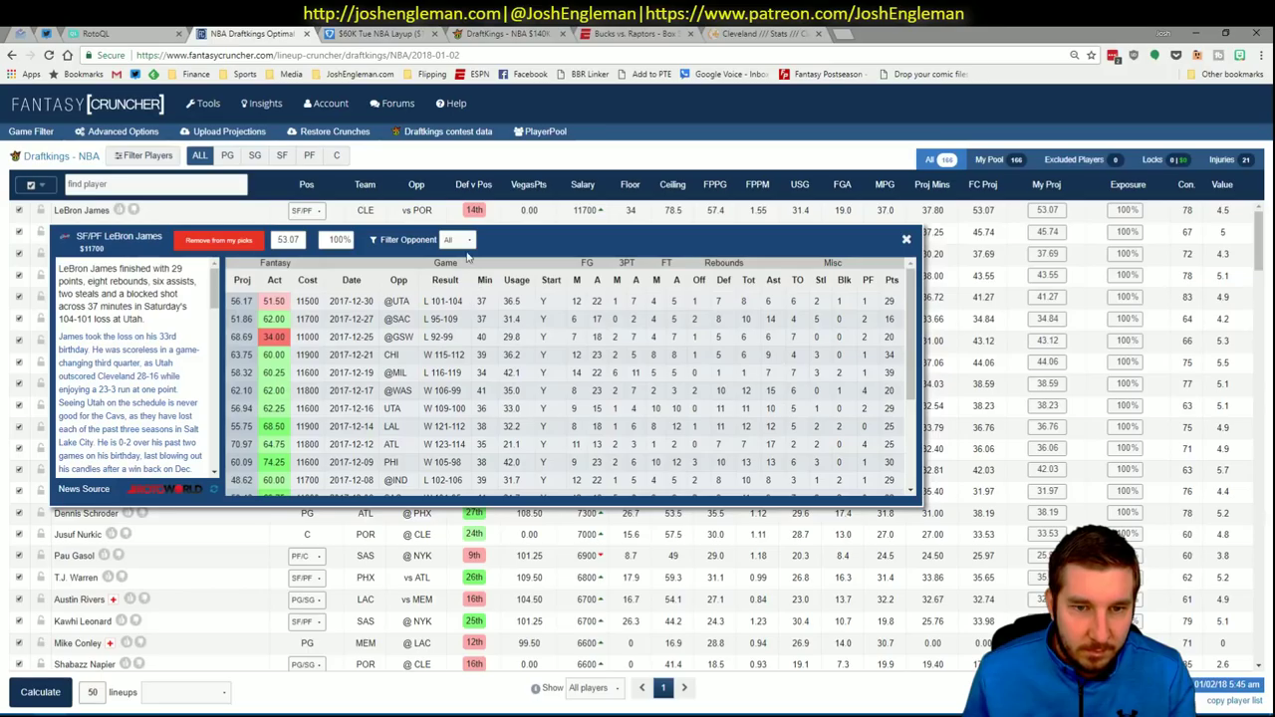
left_click(458, 241)
left_click(453, 263)
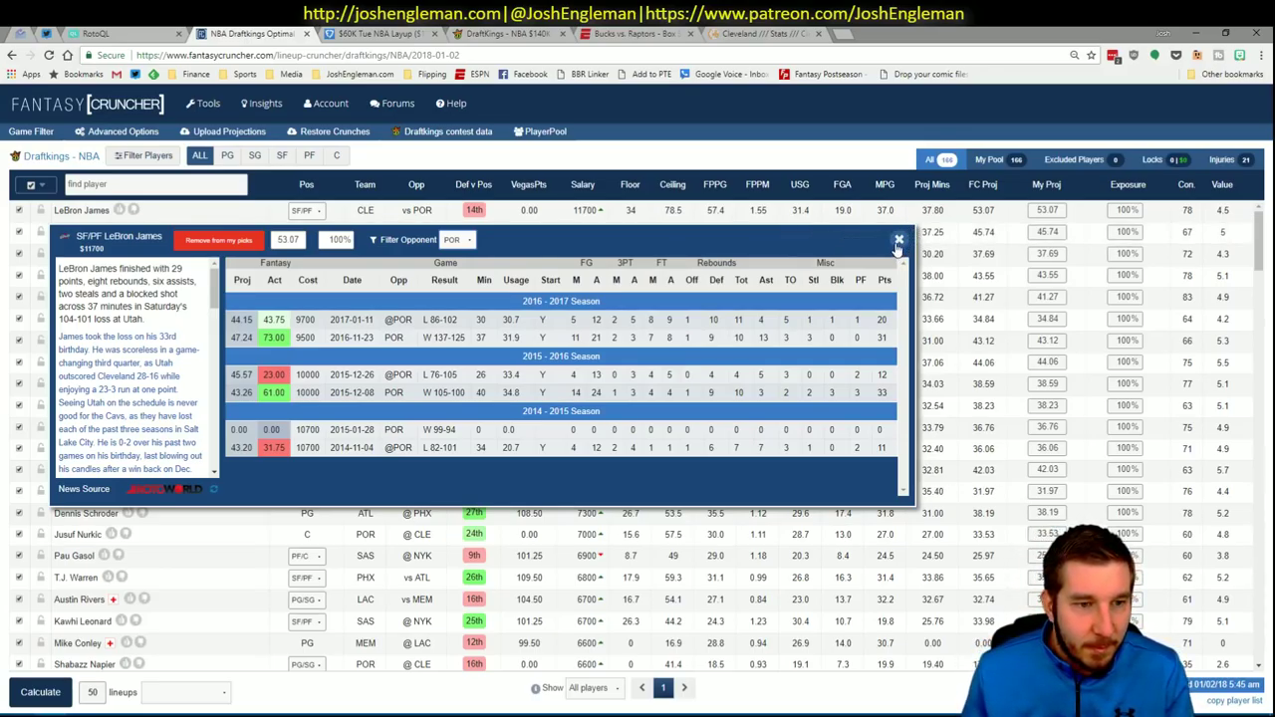
key("alt+Tab")
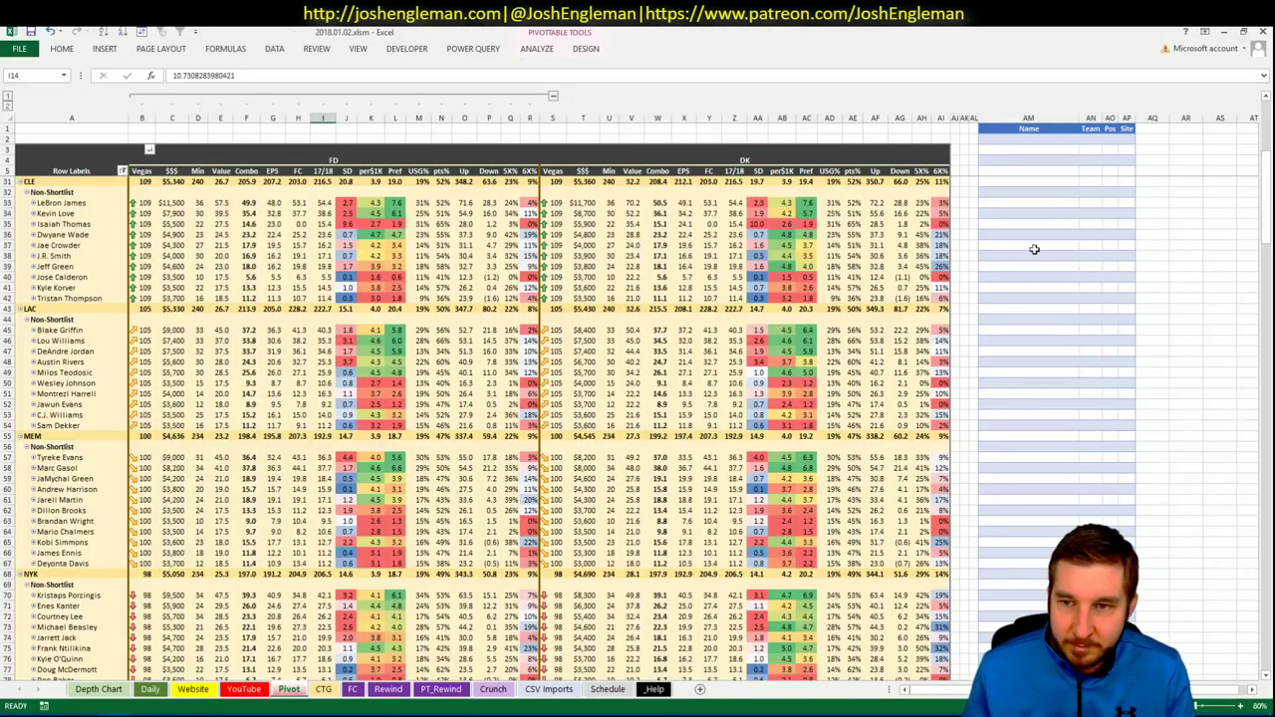
Enter LeBron James in Name cell AM33 so team CLE and position SF fill in.
left_click(1041, 202)
type("LeBron James")
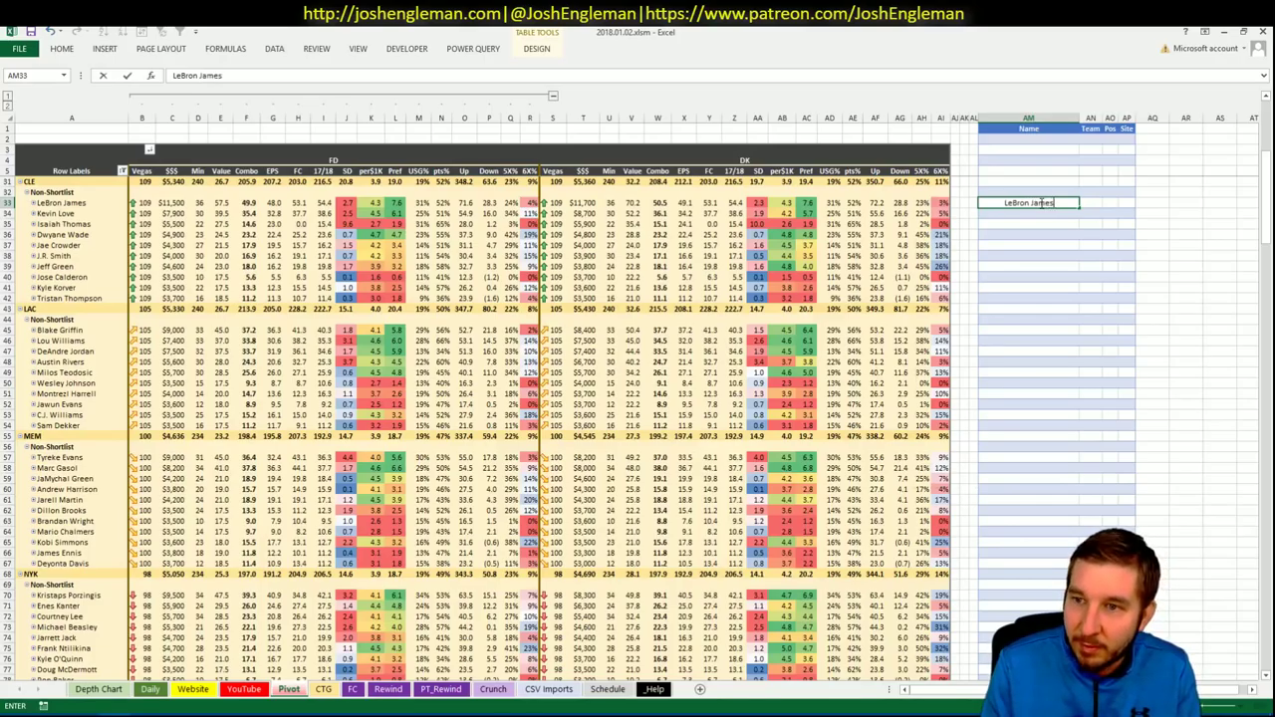
key("Return")
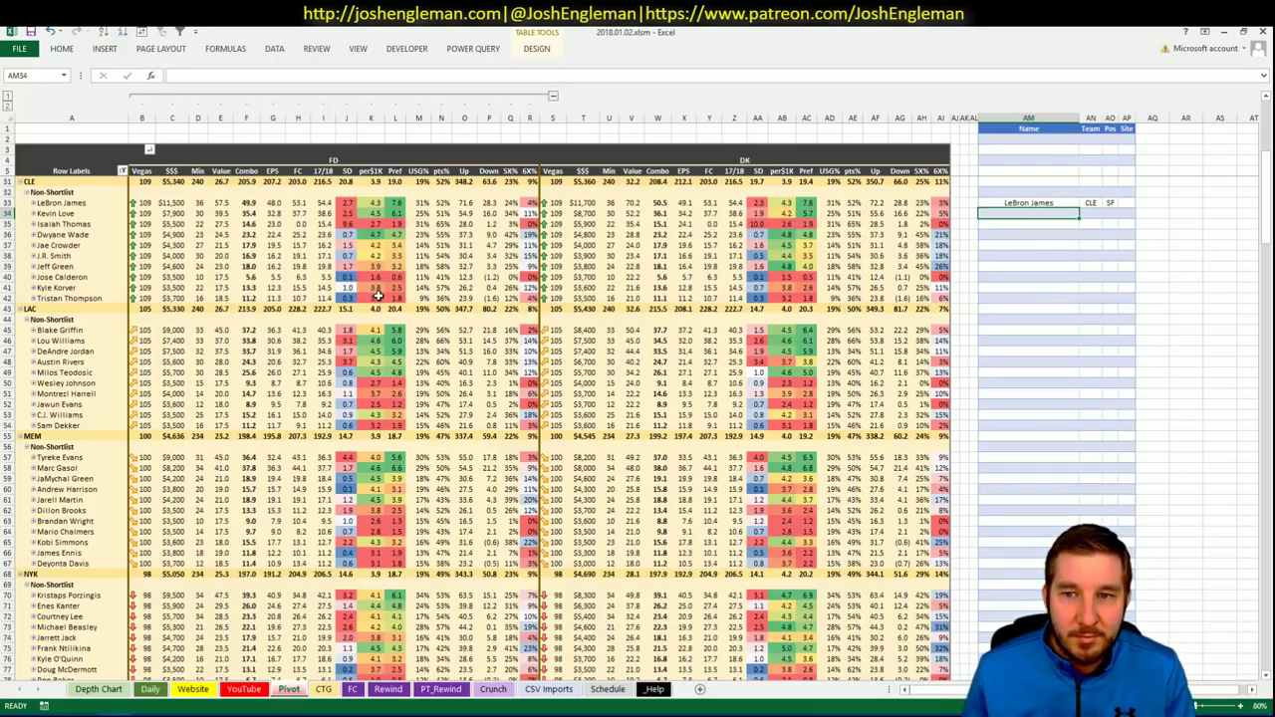
mouse_move(361, 296)
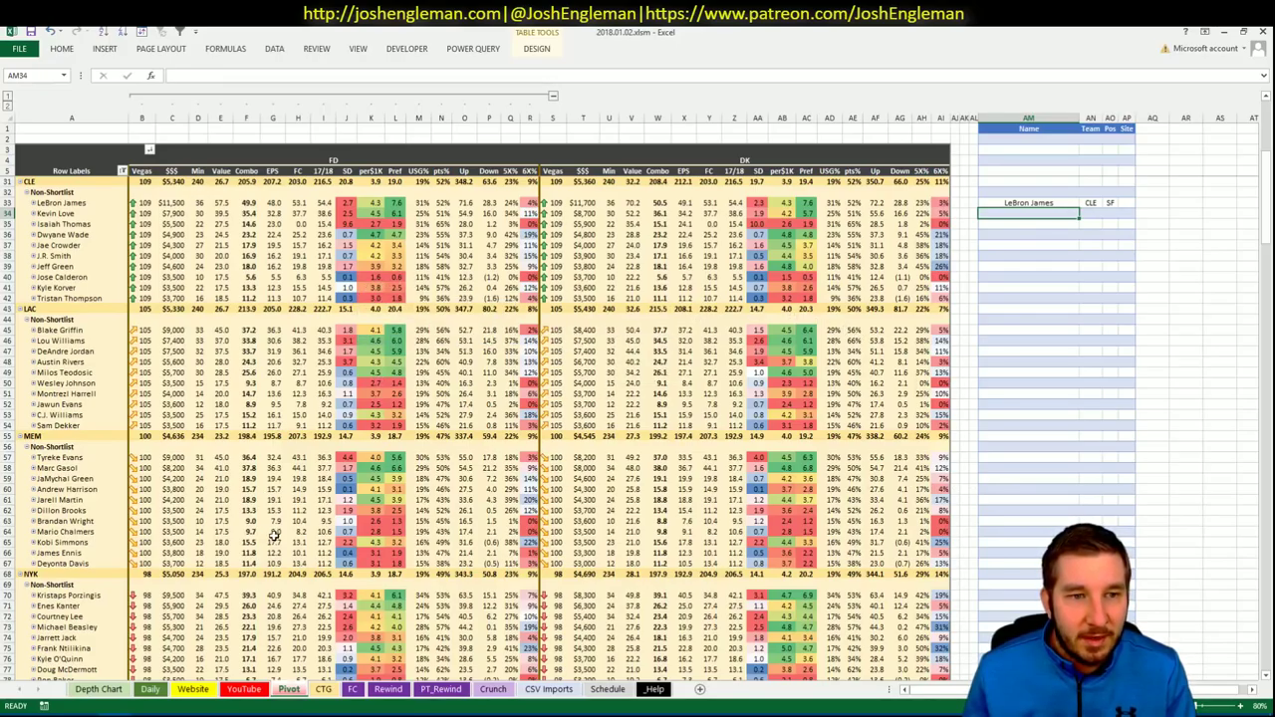
left_click(245, 690)
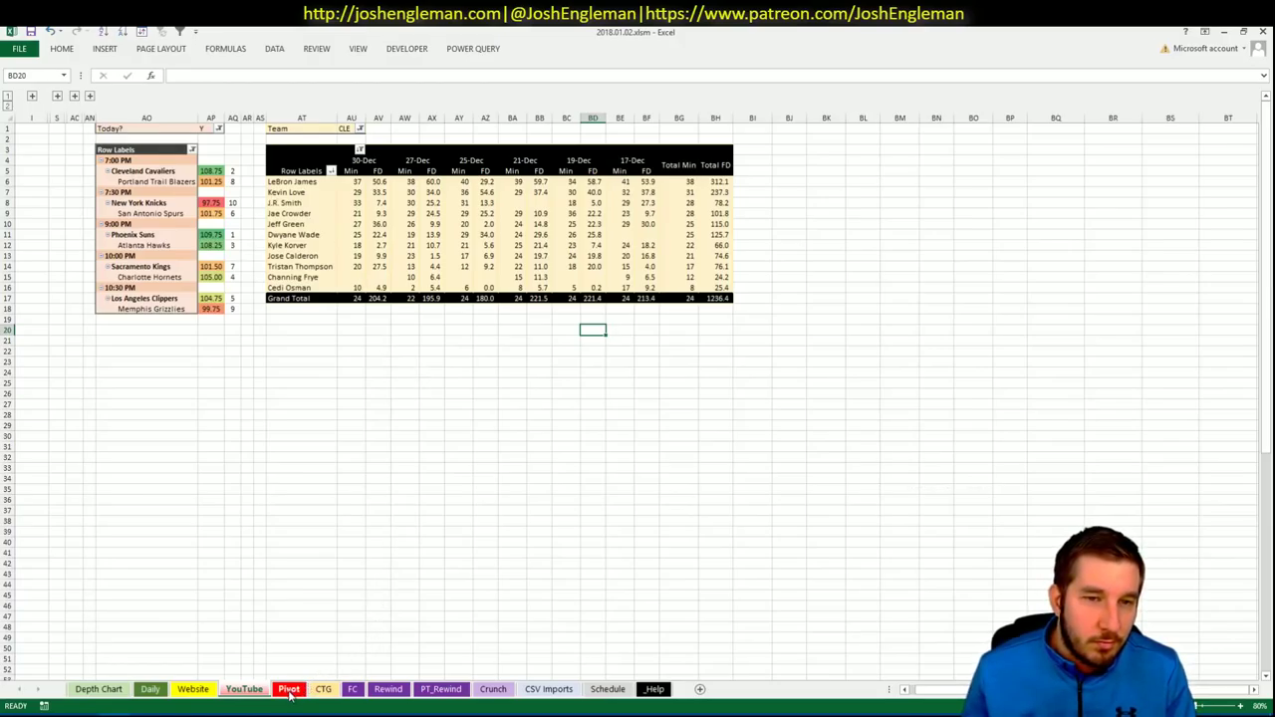
Compare Dwyane Wade's Pivot projection with his recent minutes, including 27-Dec, on the YouTube sheet.
left_click(289, 690)
left_click(318, 690)
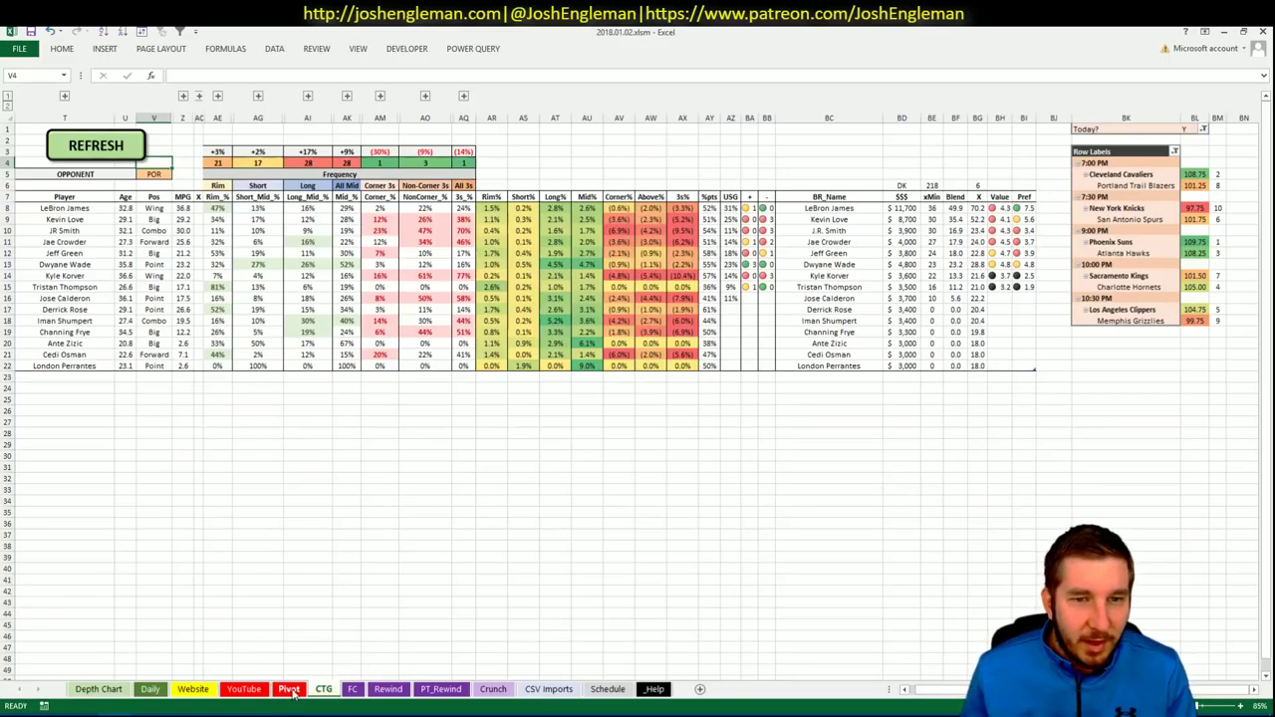
left_click(291, 690)
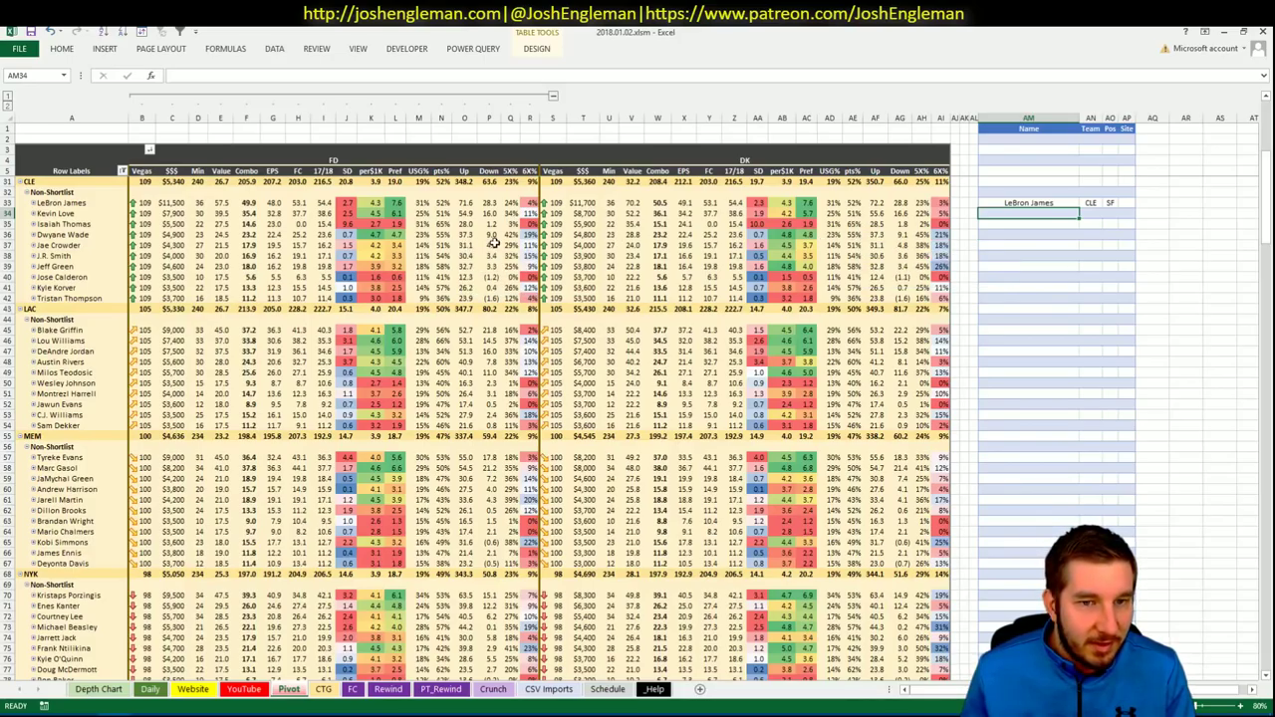
left_click(458, 235)
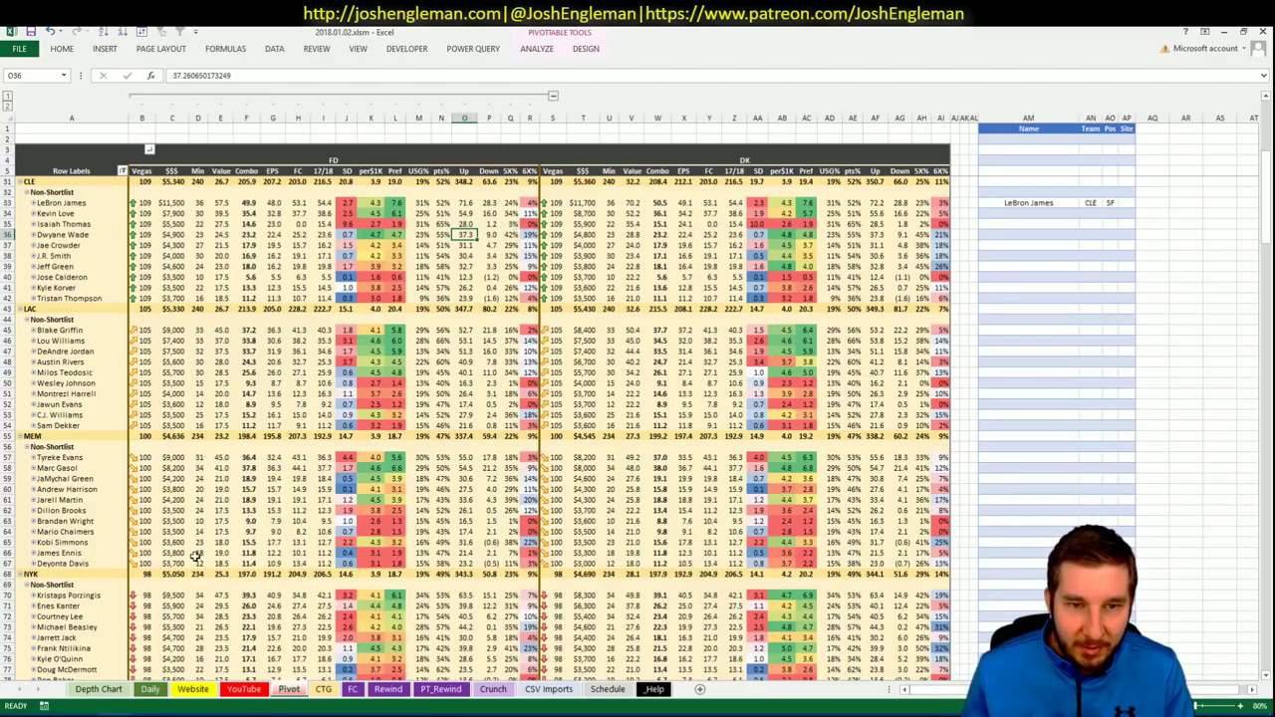
left_click(244, 688)
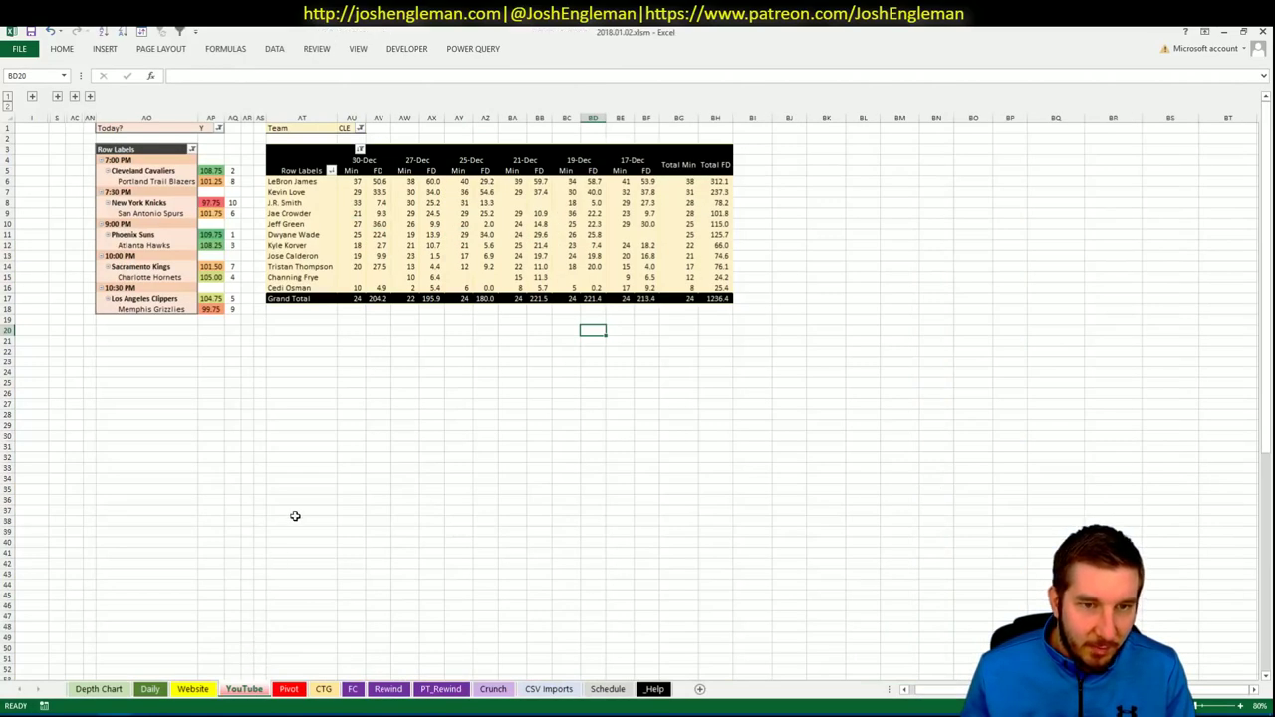
left_click(356, 237)
left_click(410, 236)
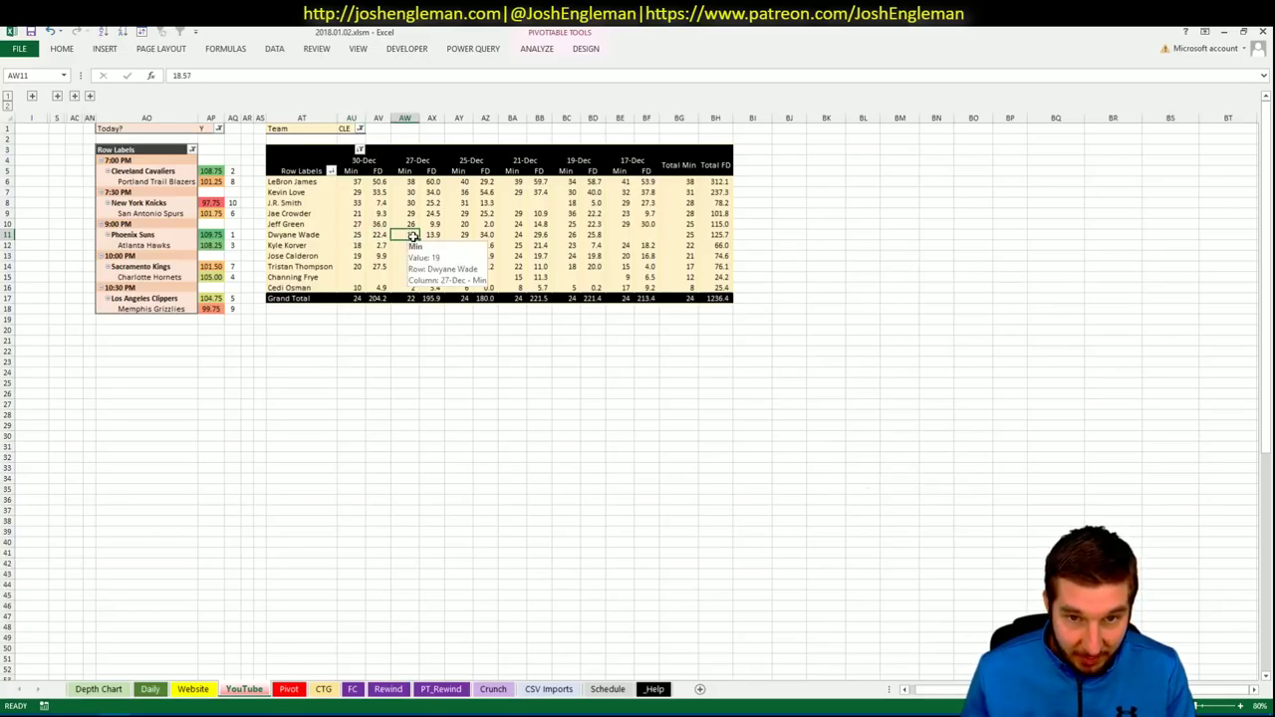
Flip between the CTG and Pivot sheets and check a stat in J.R. Smith's row.
left_click(324, 689)
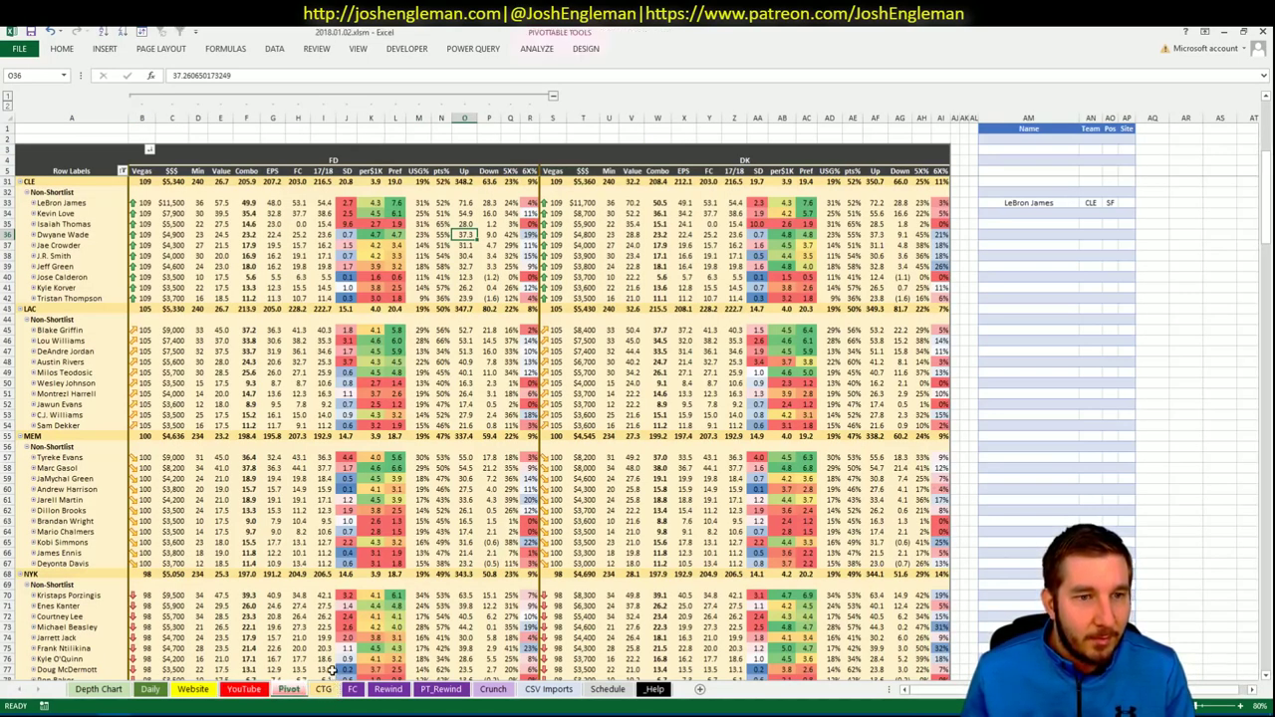
left_click(289, 688)
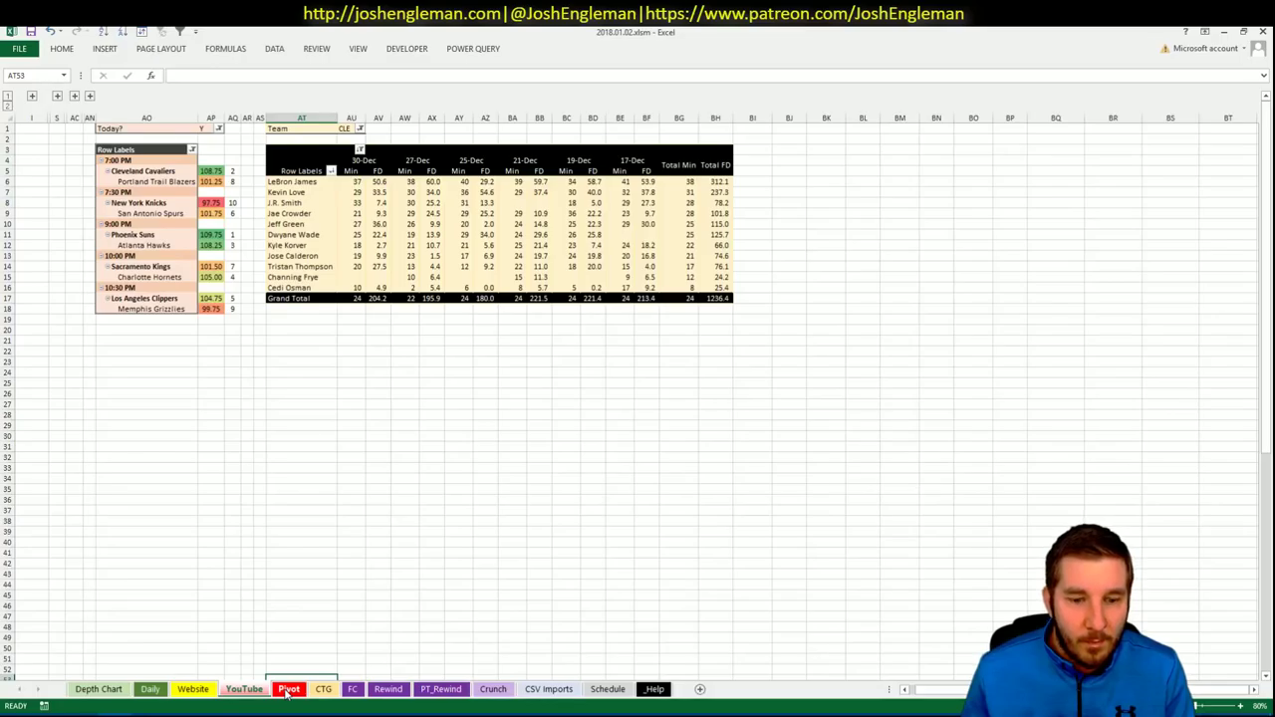
left_click(323, 689)
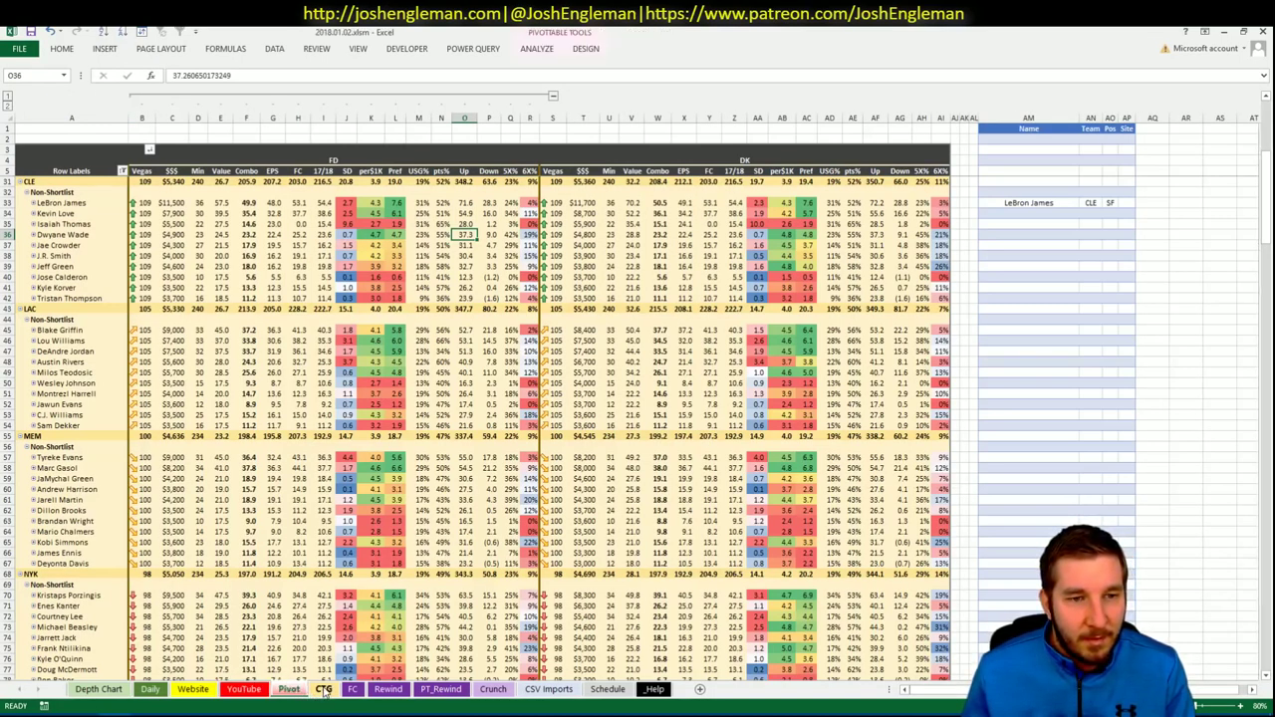
left_click(290, 689)
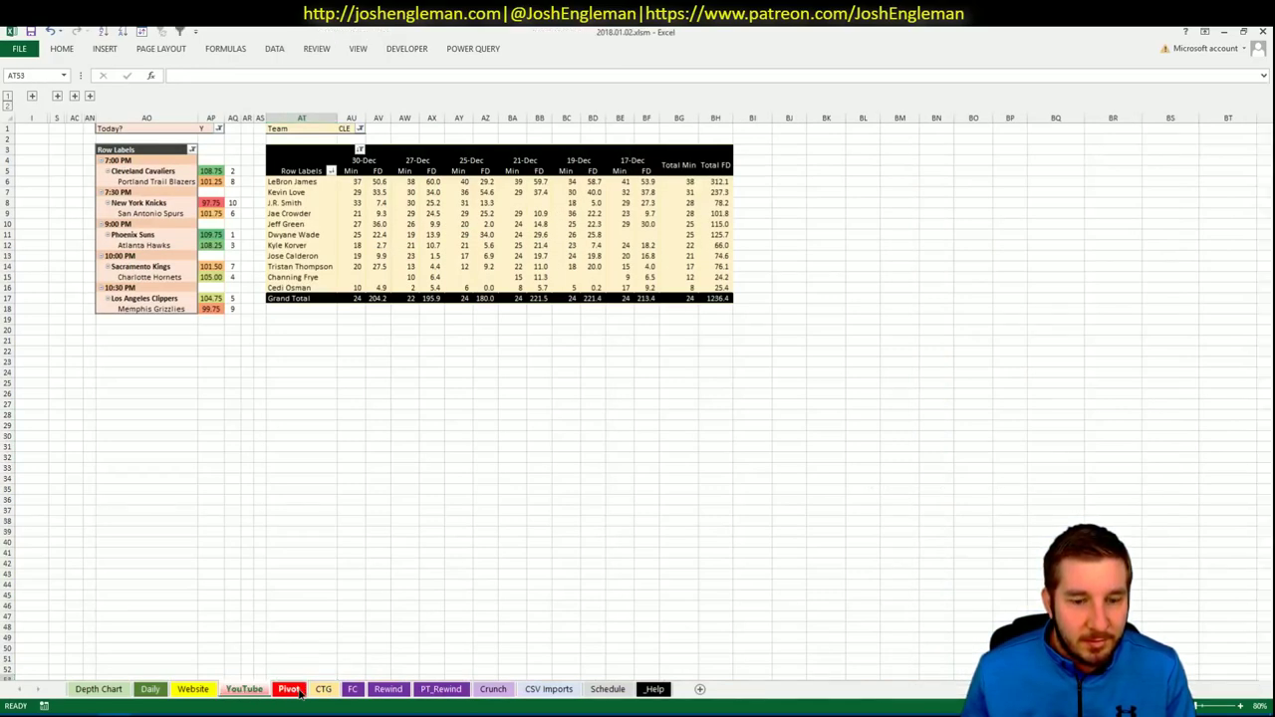
left_click(297, 692)
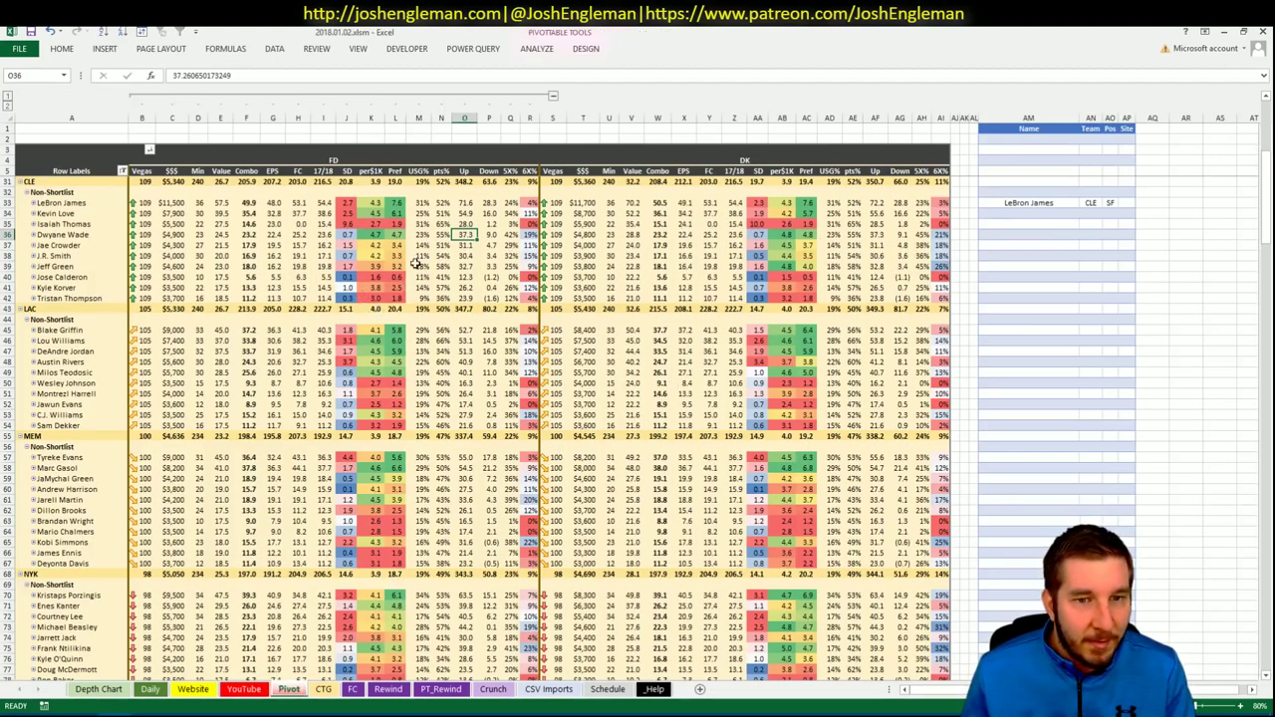
left_click(422, 256)
Change the CTG sheet's opponent cell to CLE, then bring the browser forward.
left_click(323, 690)
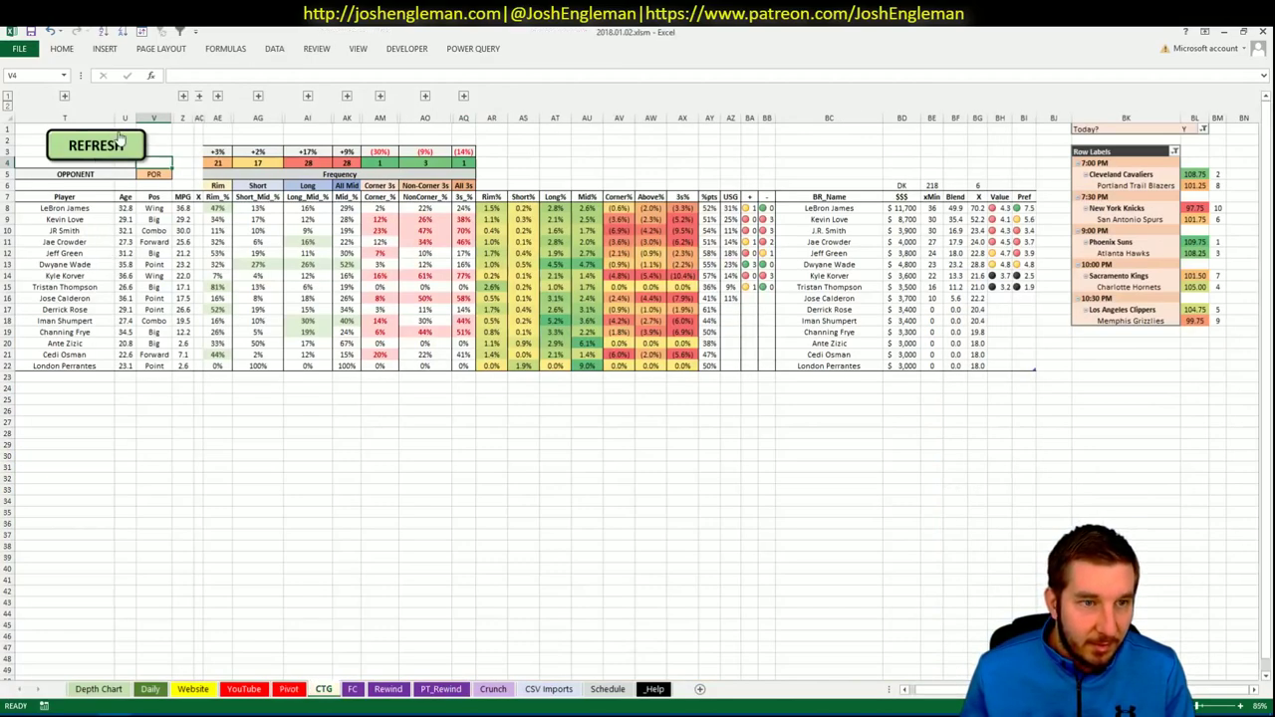
left_click(152, 175)
type("CLE")
key("Return")
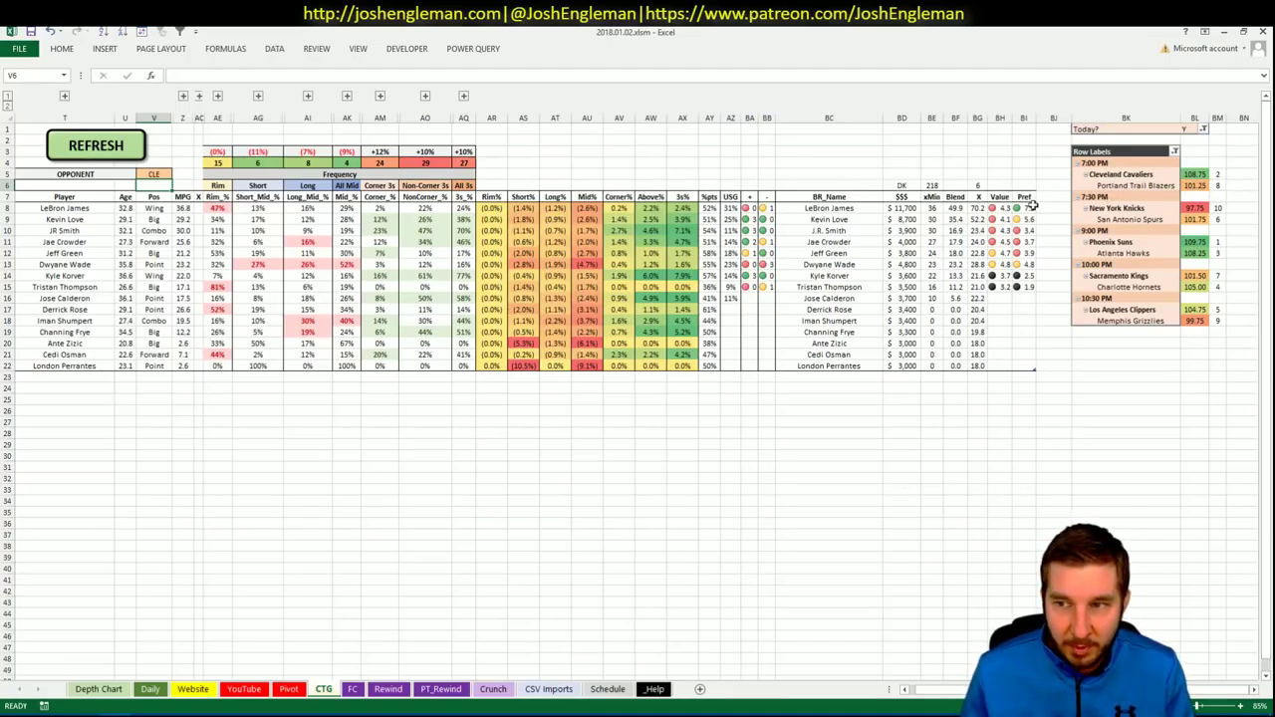
mouse_move(70, 714)
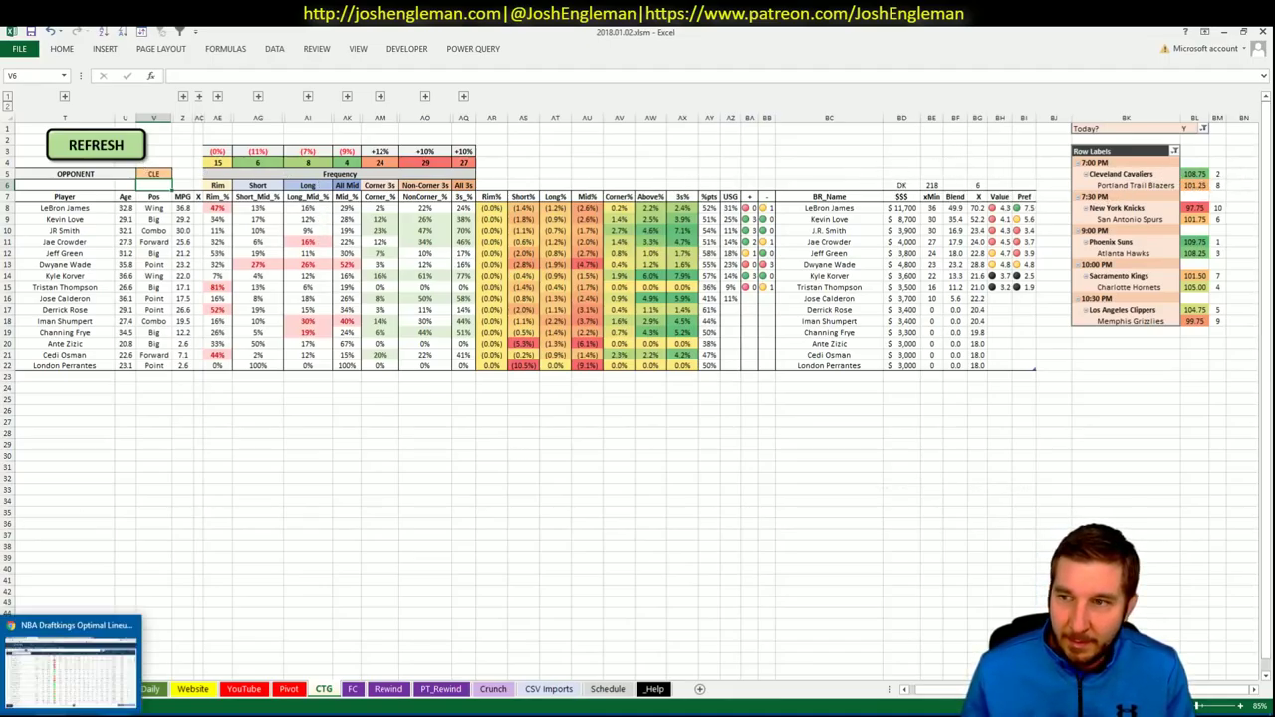
left_click(70, 663)
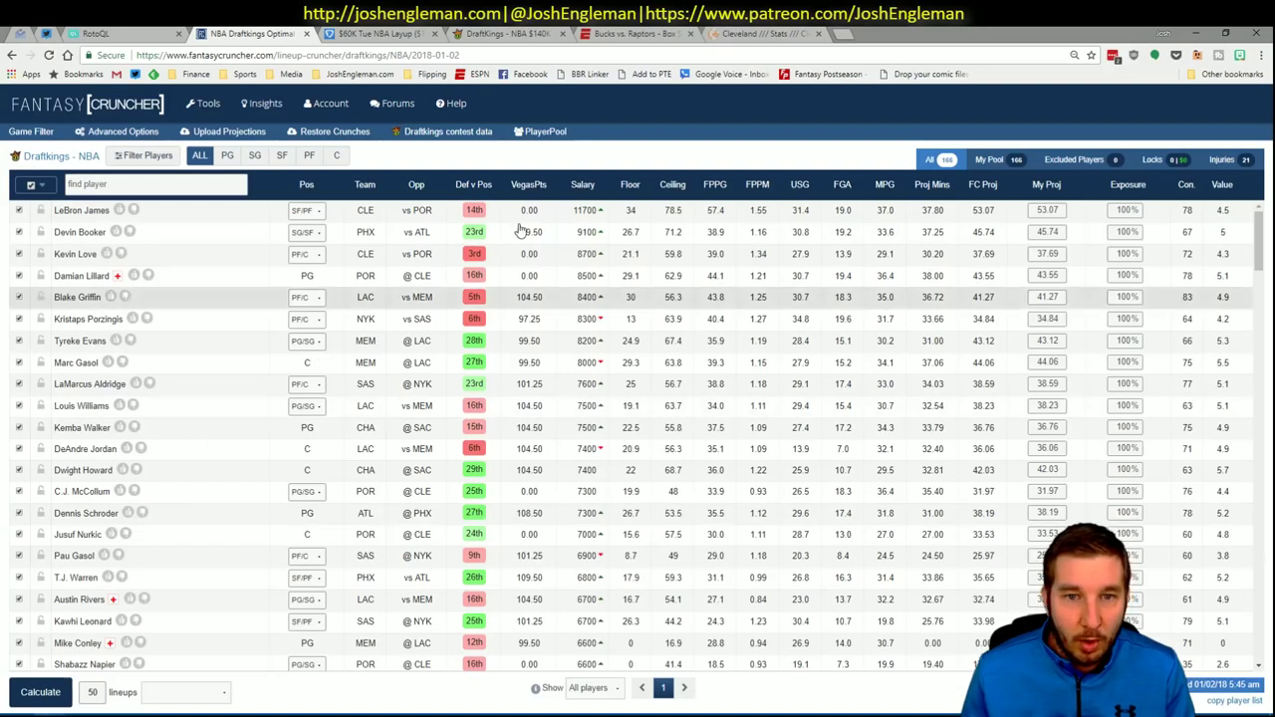
Open the Portland Trail Blazers stats page on Cleaning the Glass via a 'port' search.
left_click(757, 33)
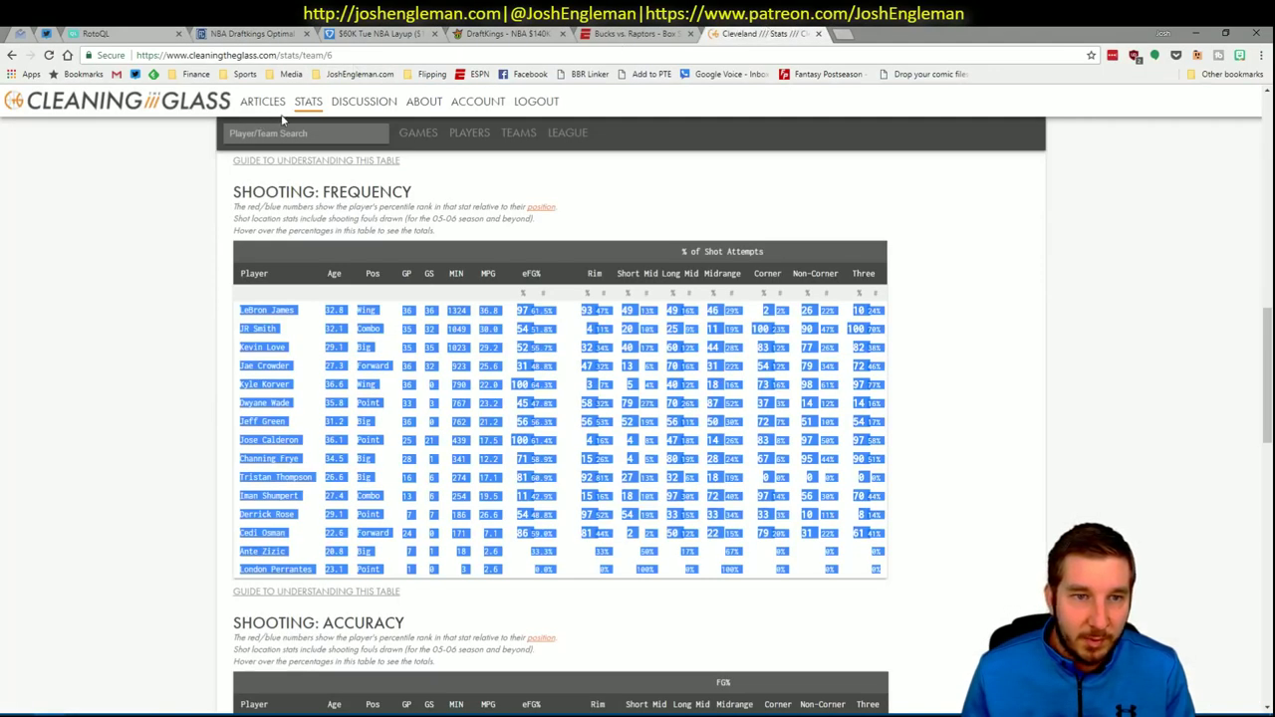
left_click(280, 134)
type("port")
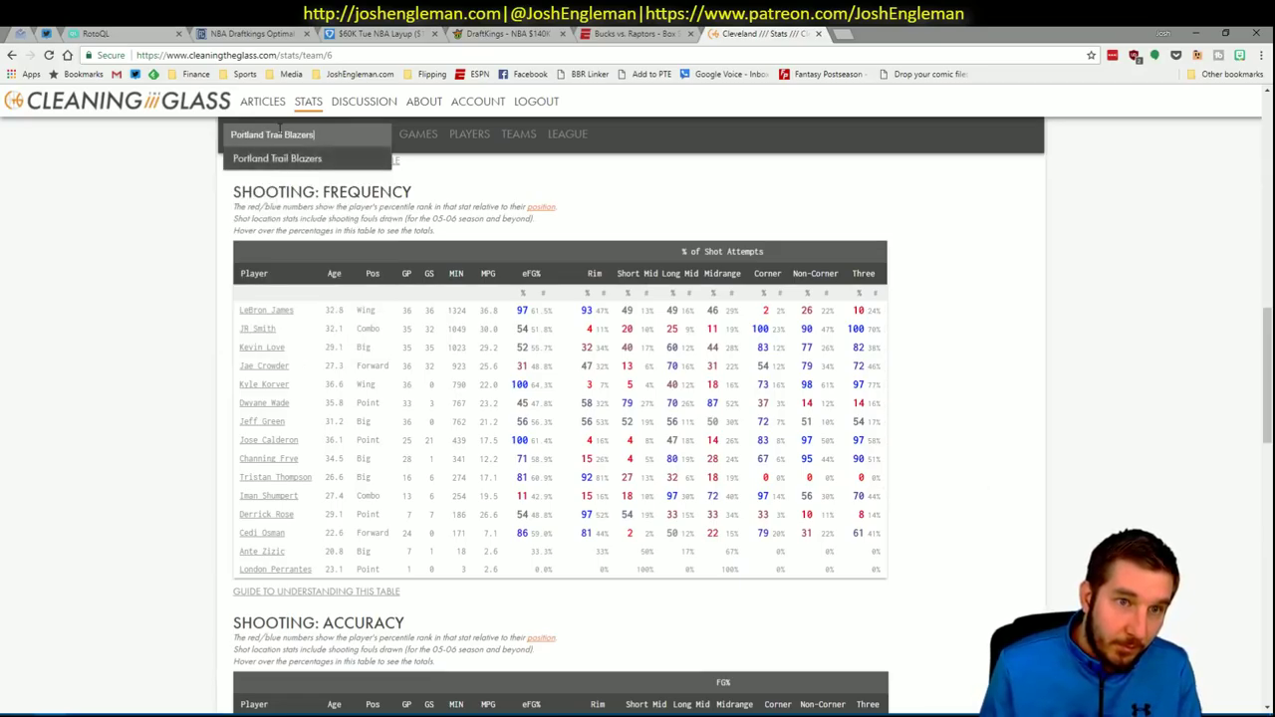
key("Return")
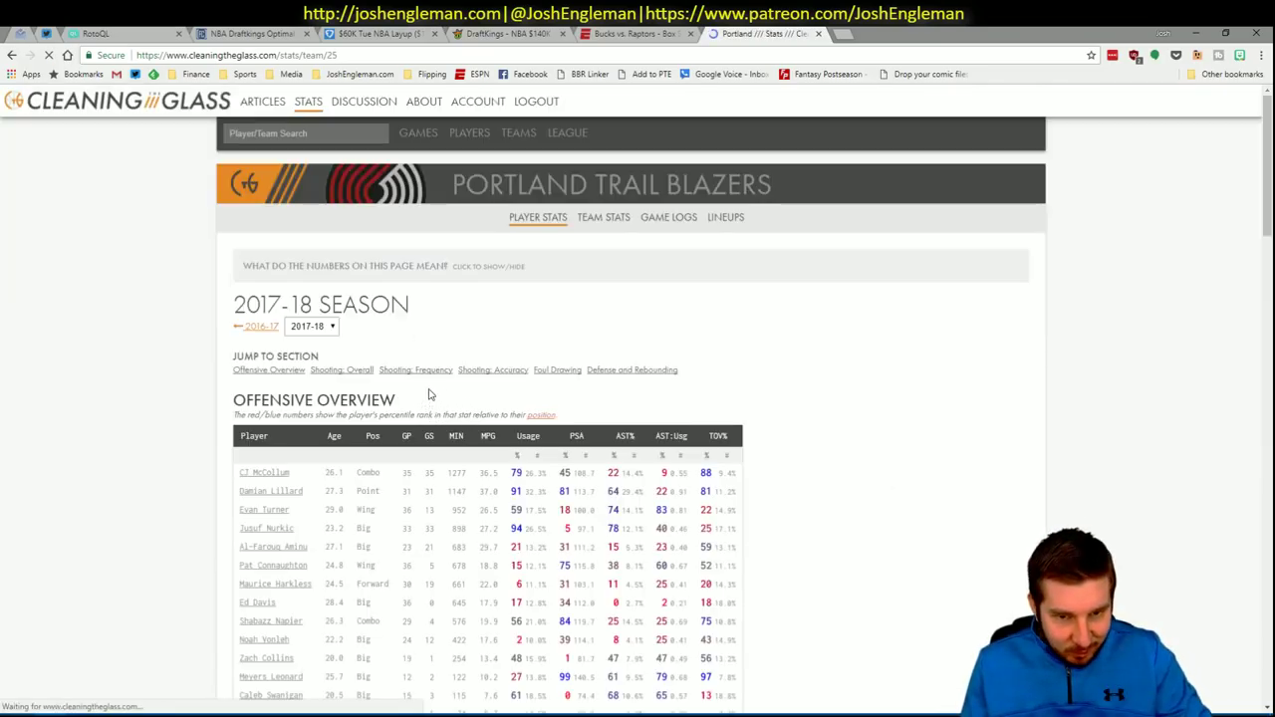
Select Portland's Shooting: Frequency rows, CJ McCollum to Jake Layman, and return to Excel.
left_click(432, 370)
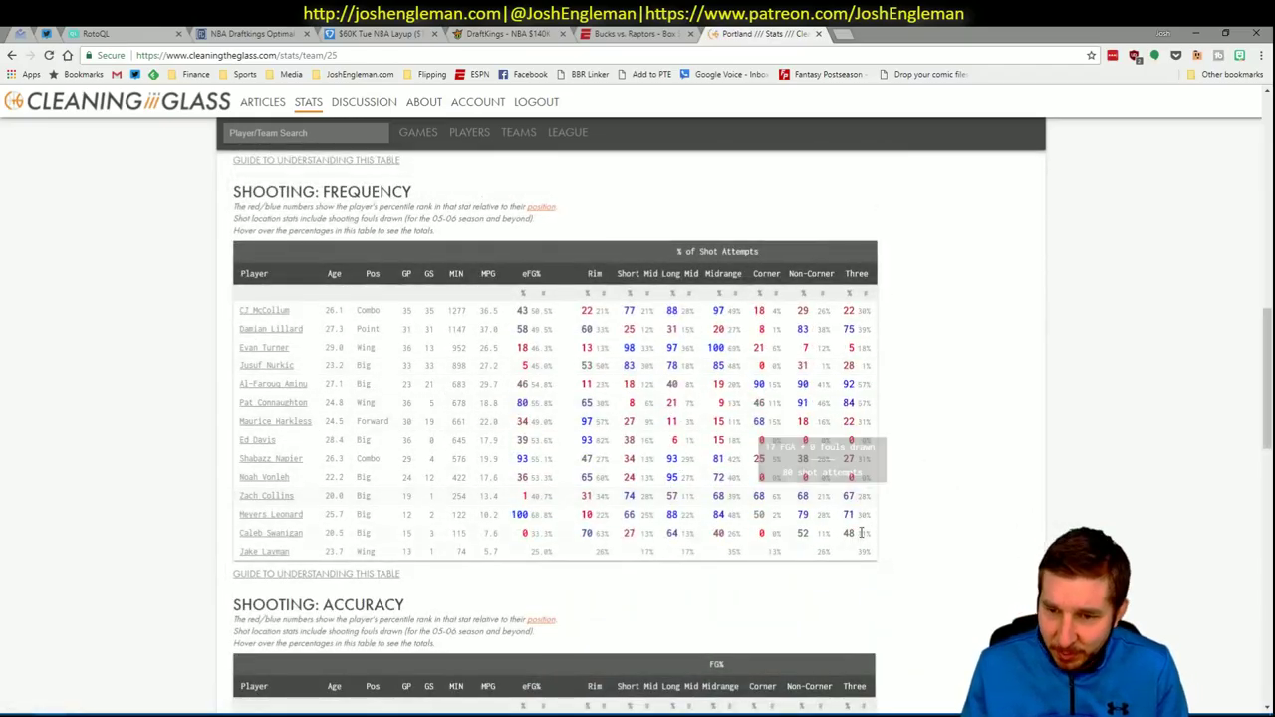
mouse_move(825, 545)
left_click_drag(825, 545, 242, 309)
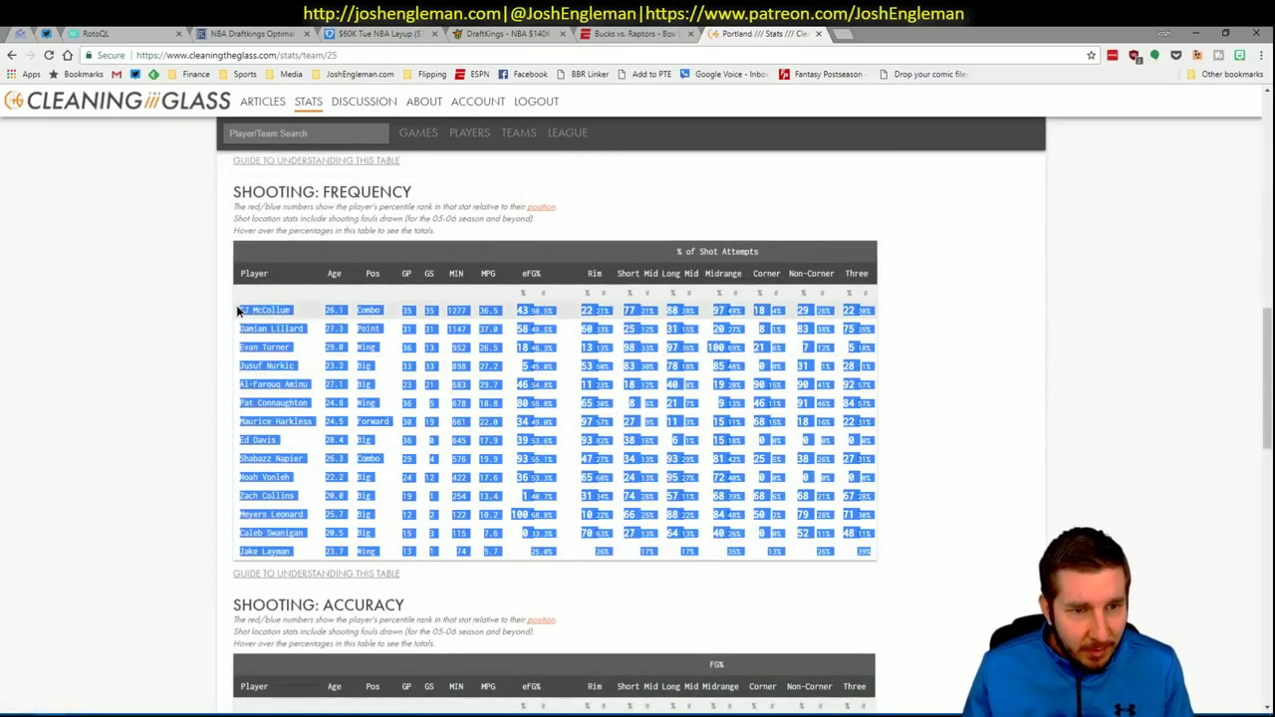
key("alt+Tab")
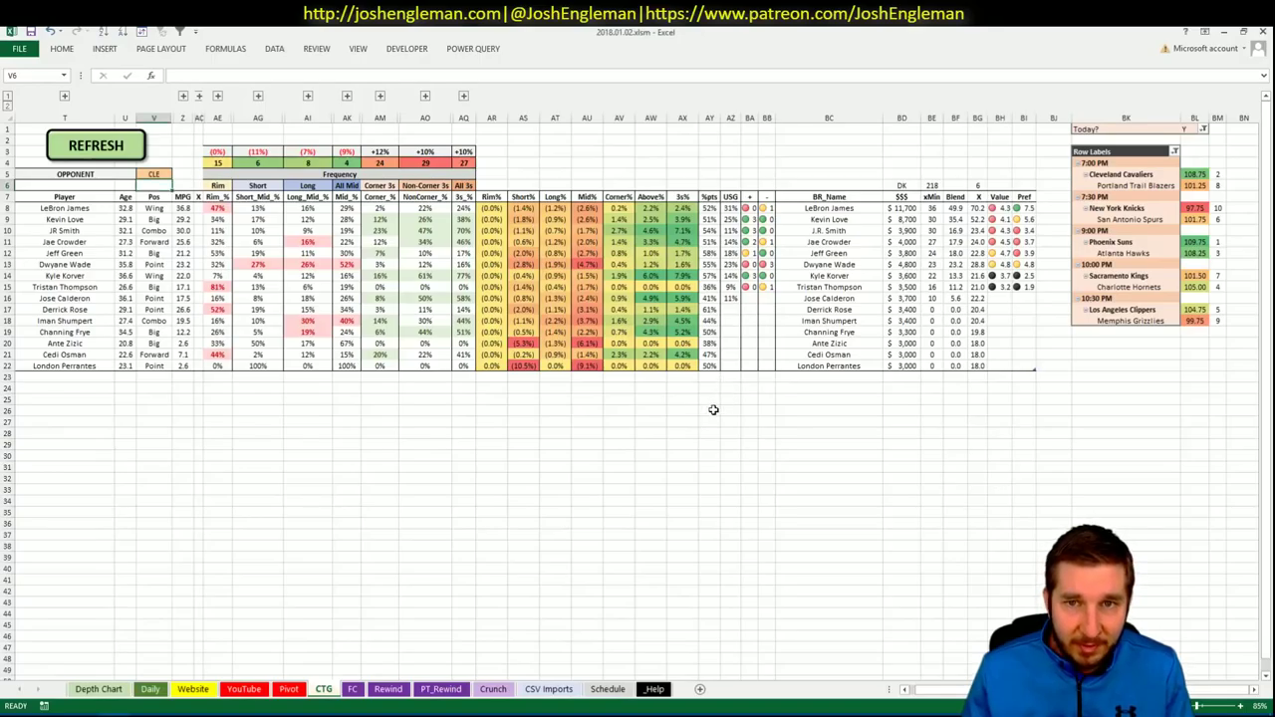
Run the CTG sheet's REFRESH macro to load Trail Blazers shooting data against CLE.
left_click(121, 147)
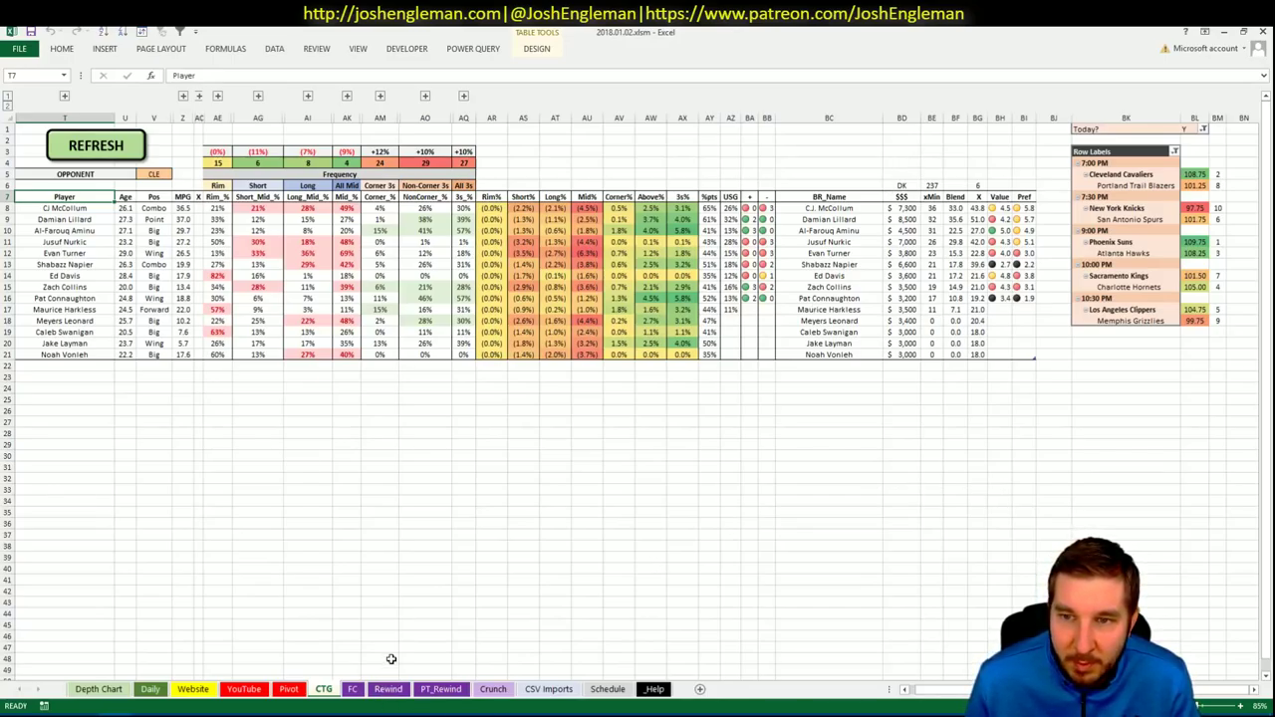
Scroll the Pivot sheet down to the next empty shortlist row.
left_click(285, 688)
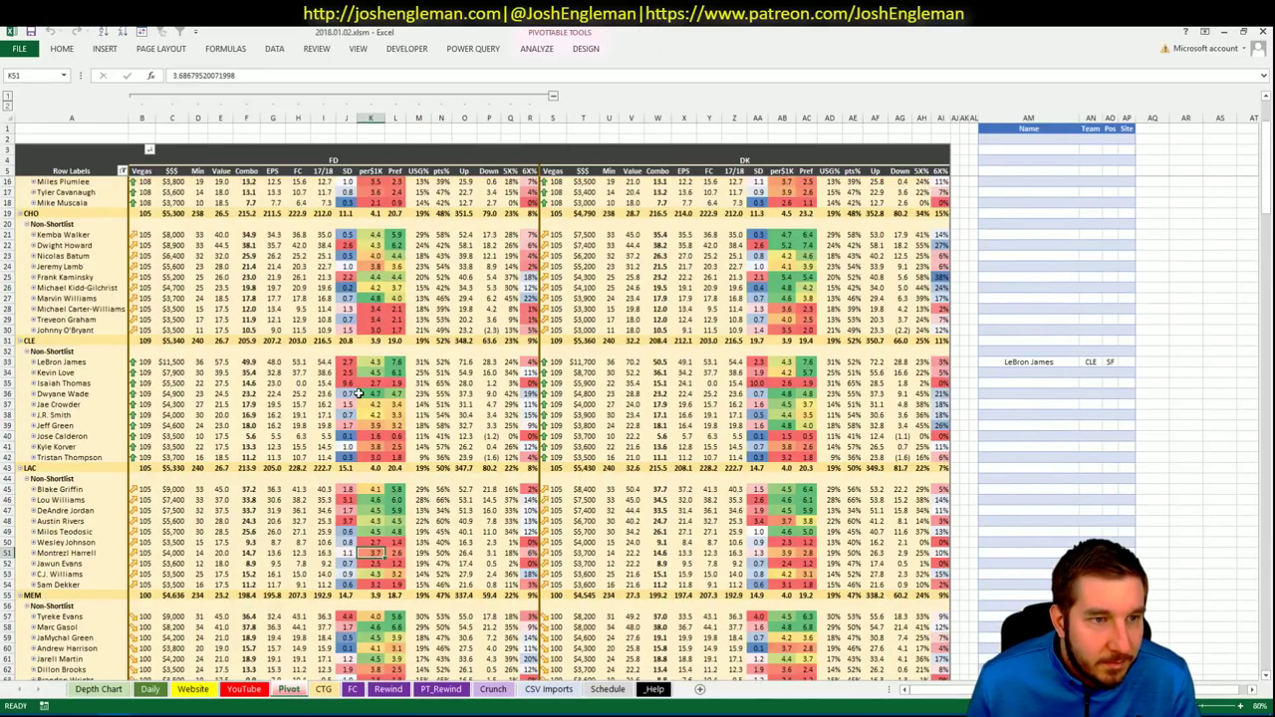
scroll(359, 393, "down", 20)
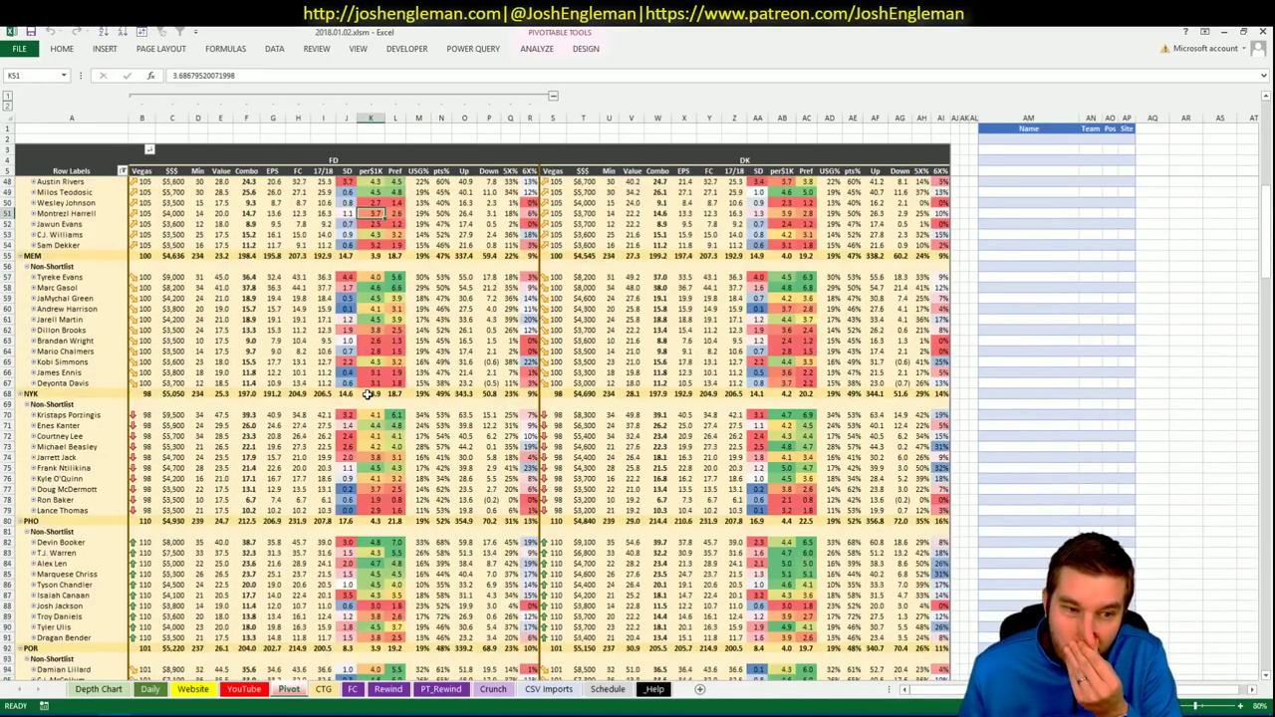
scroll(392, 394, "down", 1)
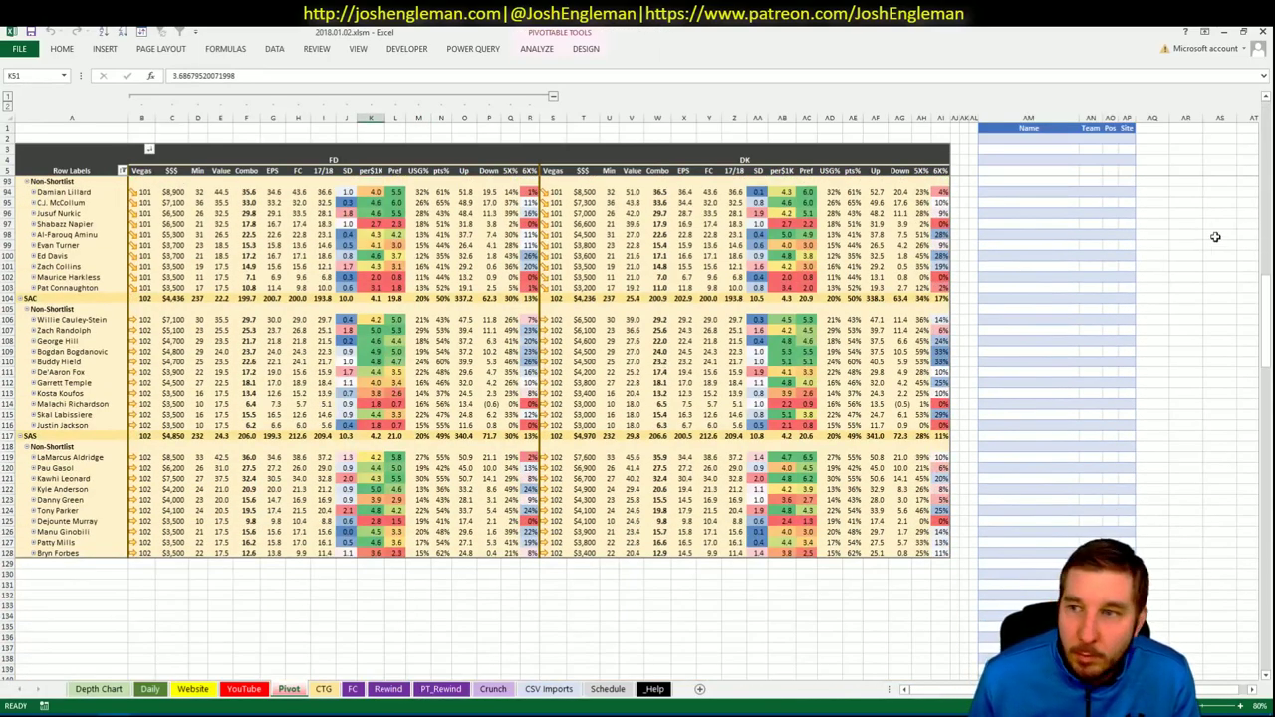
left_click(1266, 102)
left_click(1063, 202)
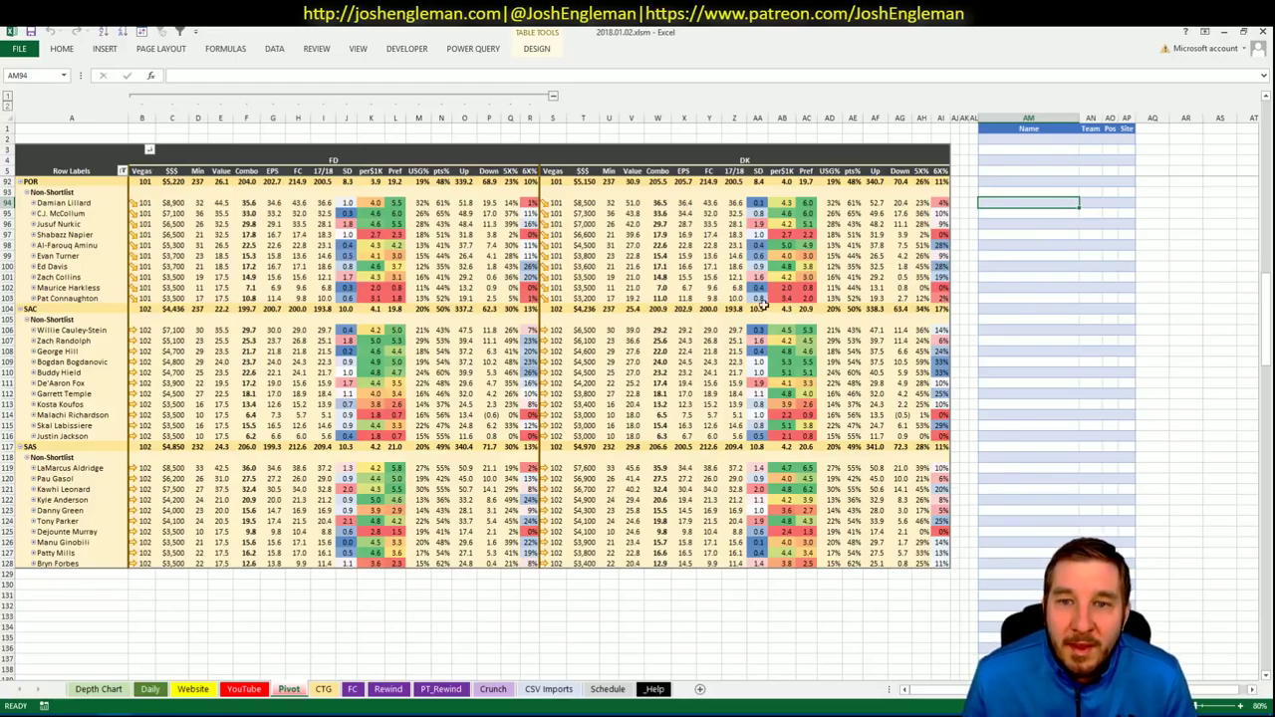
Filter the YouTube minutes pivot's Team field to POR.
left_click(243, 689)
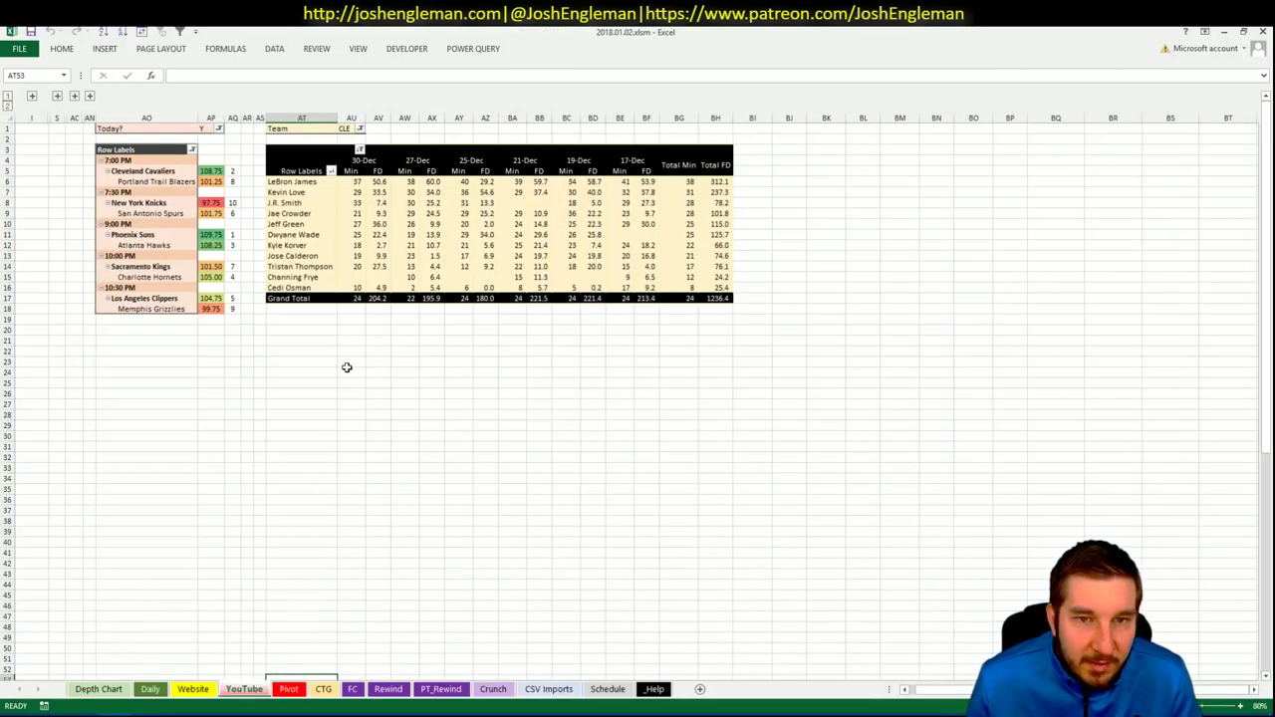
left_click(344, 128)
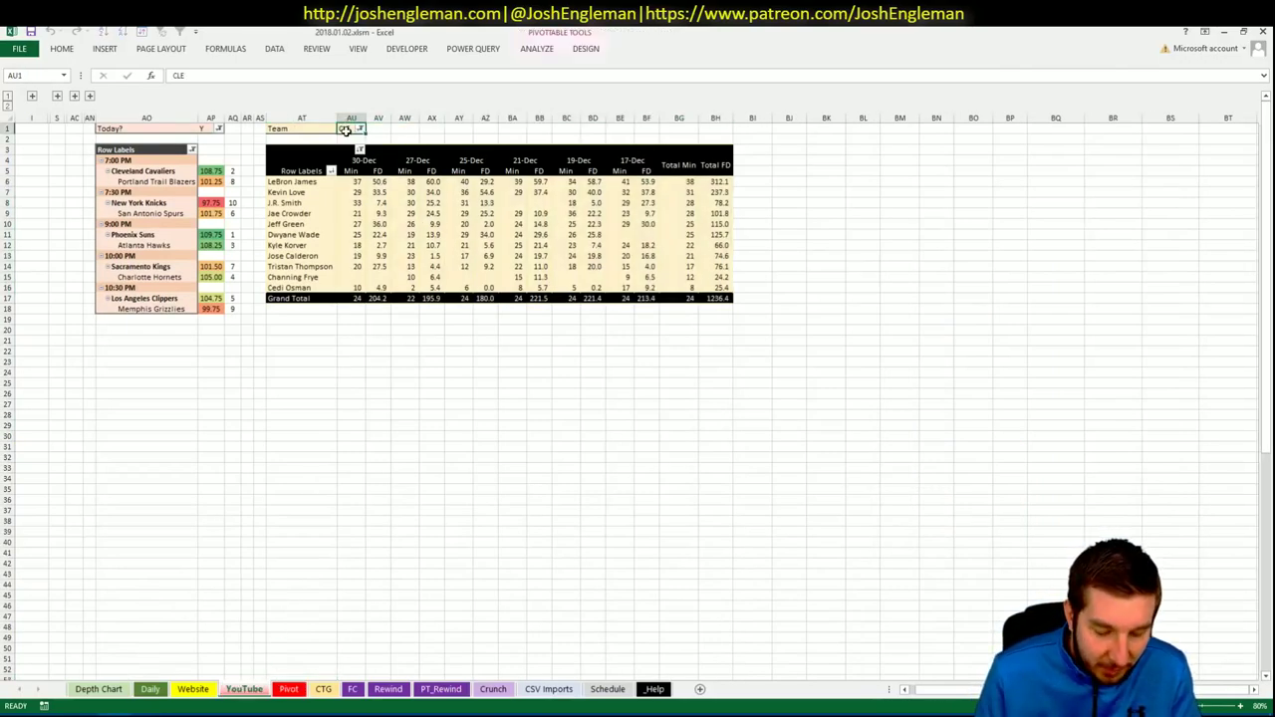
type("POR")
key("Return")
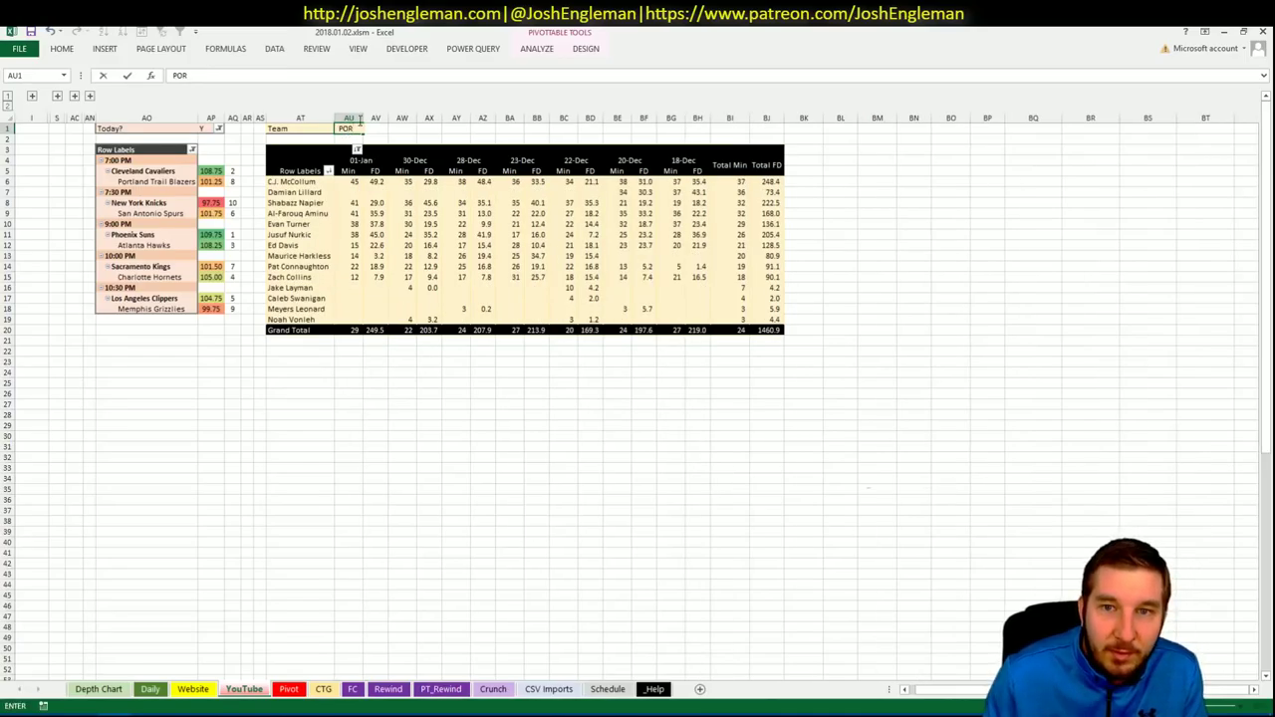
Enter Damian Lillard in the Pivot sheet's shortlist Name column.
left_click(288, 689)
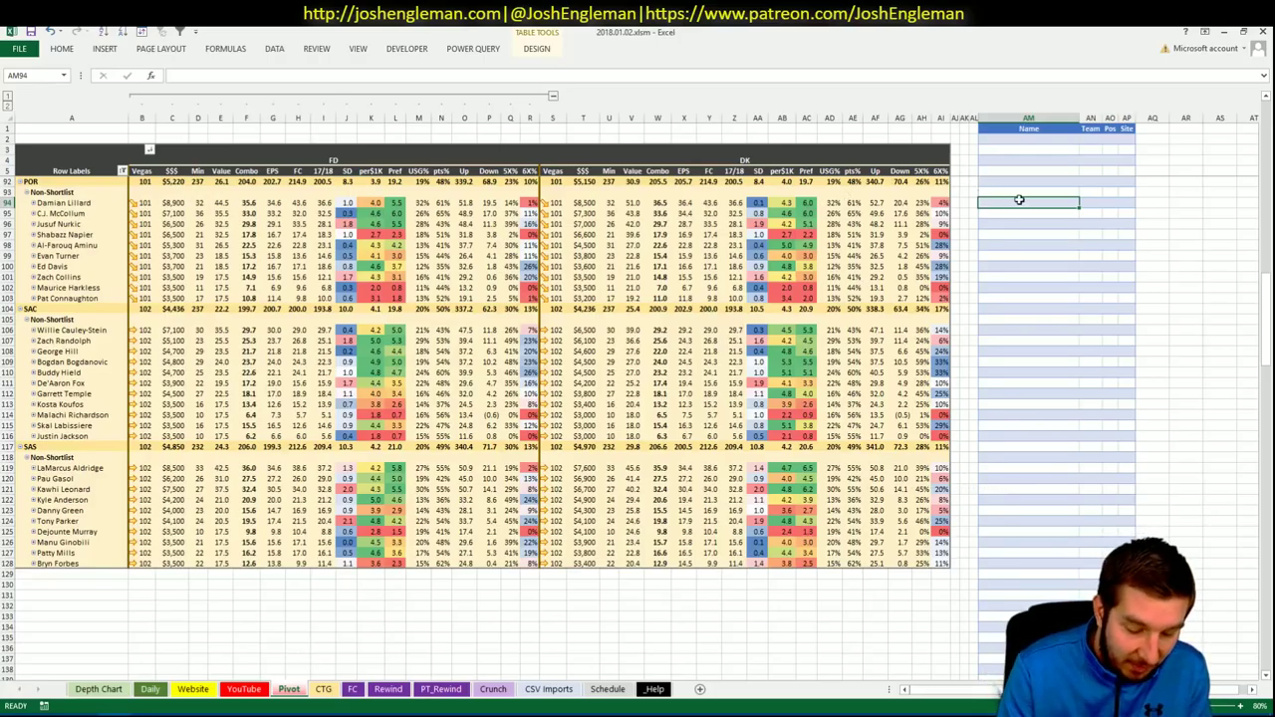
type("Damian Lillard")
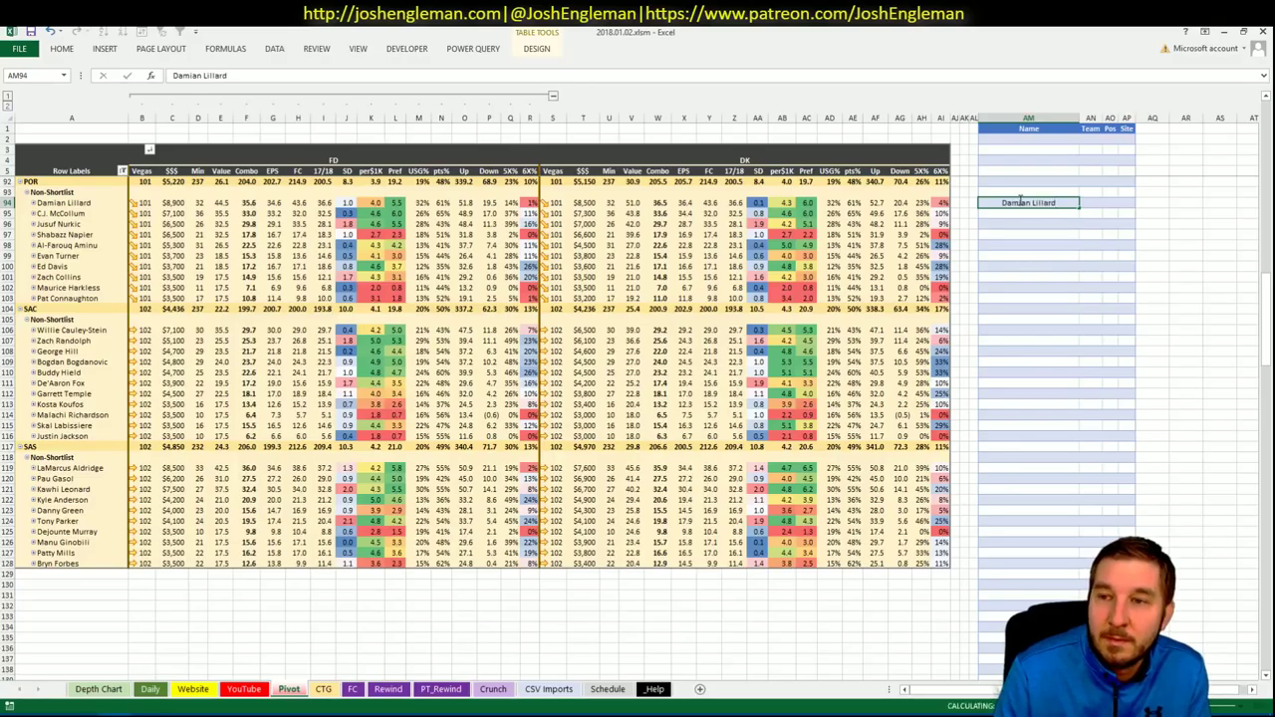
key("Return")
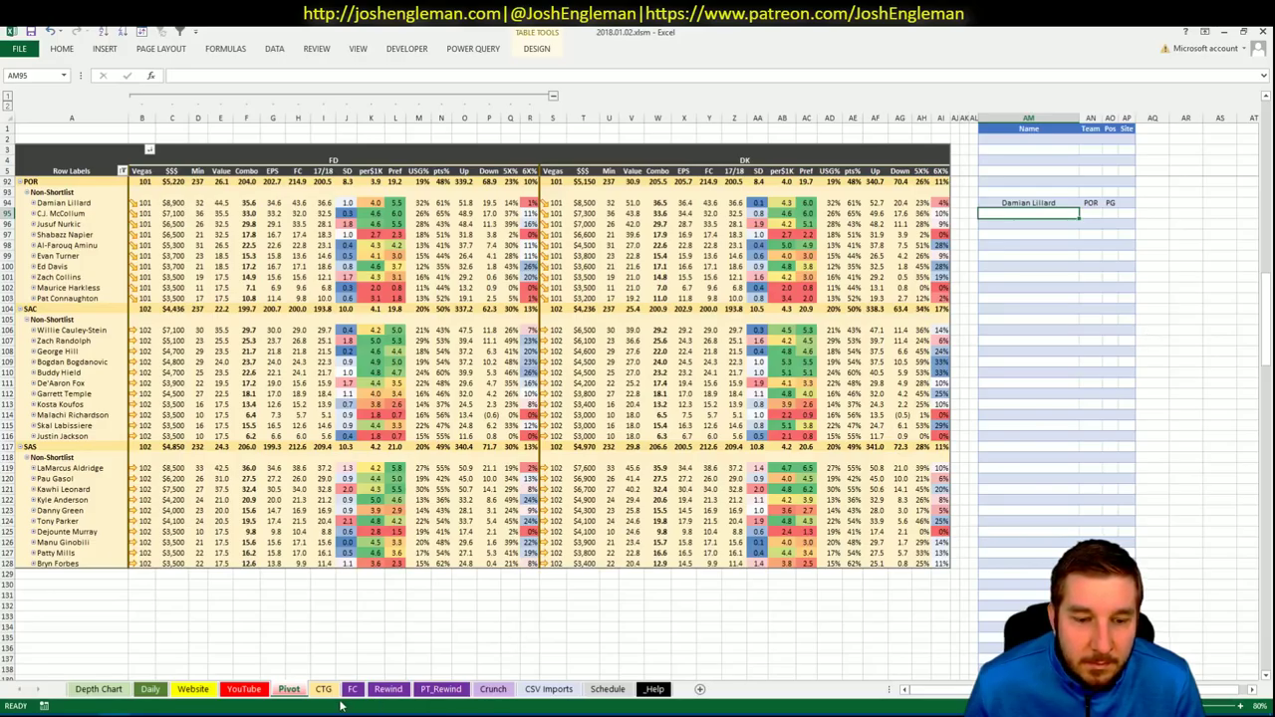
left_click(293, 691)
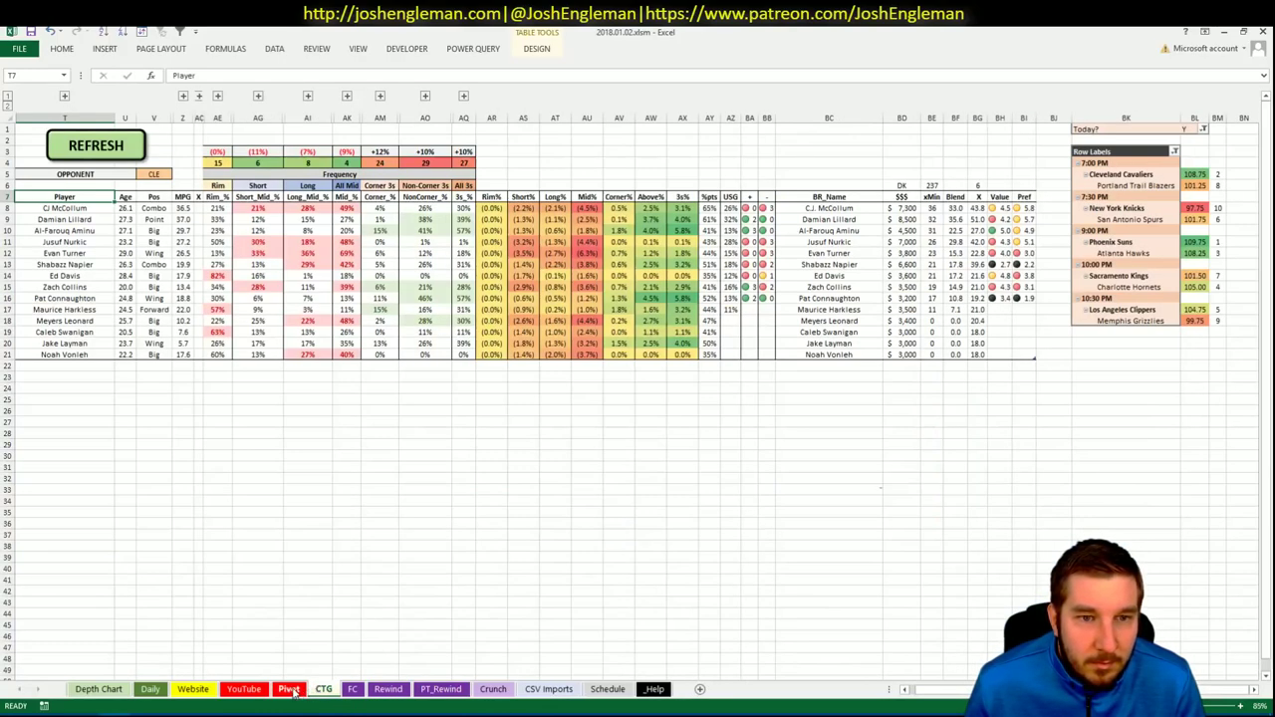
Review Portland's shortlist, CTG shooting values and recent minutes, ending on the YouTube pivot.
left_click(289, 689)
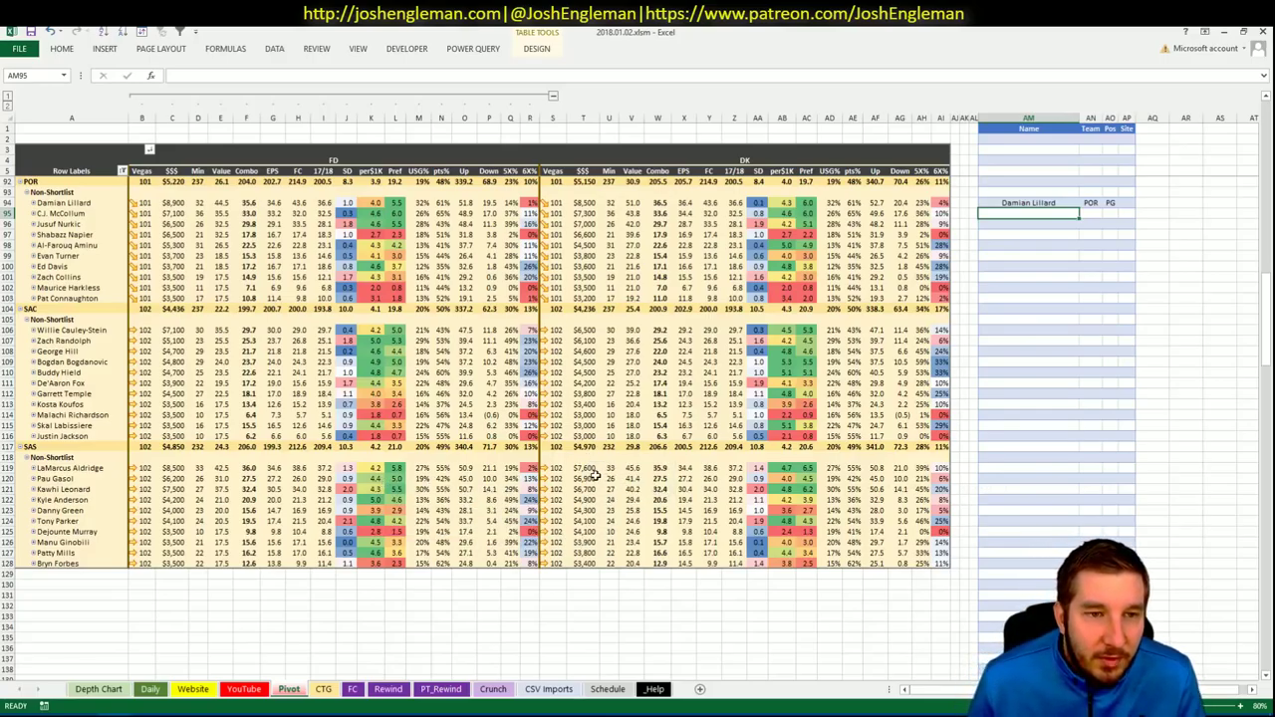
left_click(243, 688)
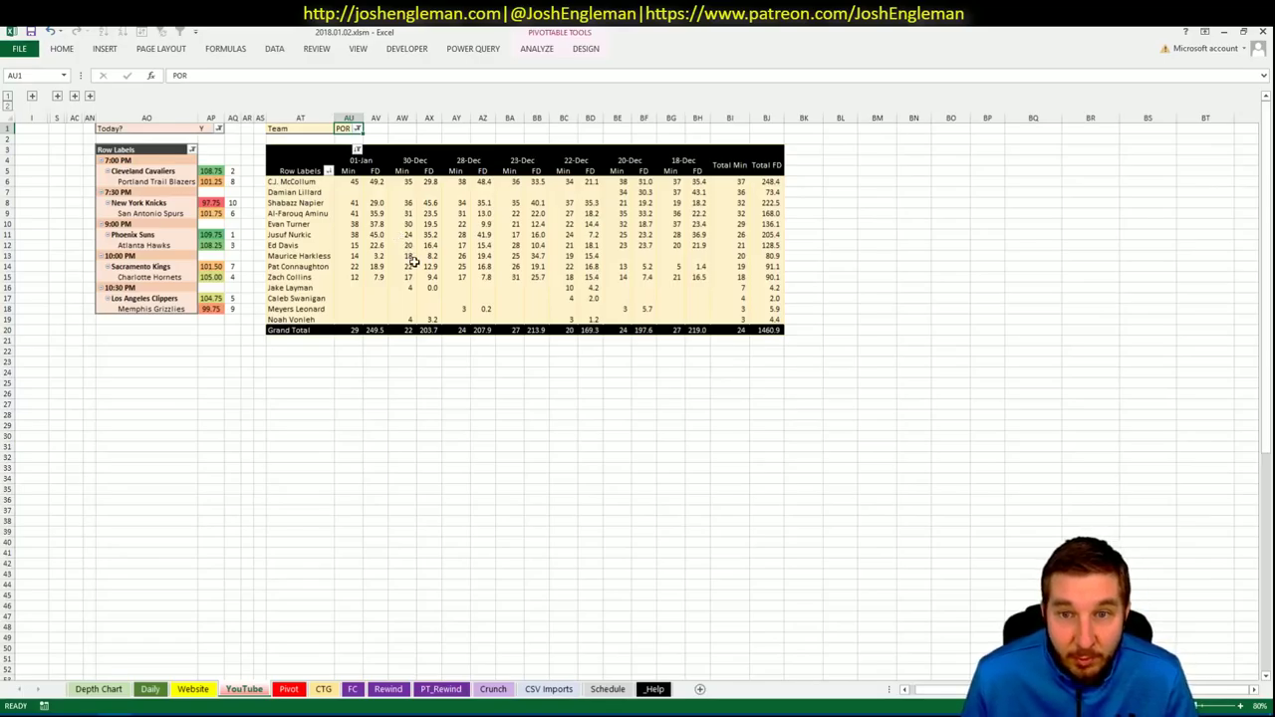
left_click(326, 690)
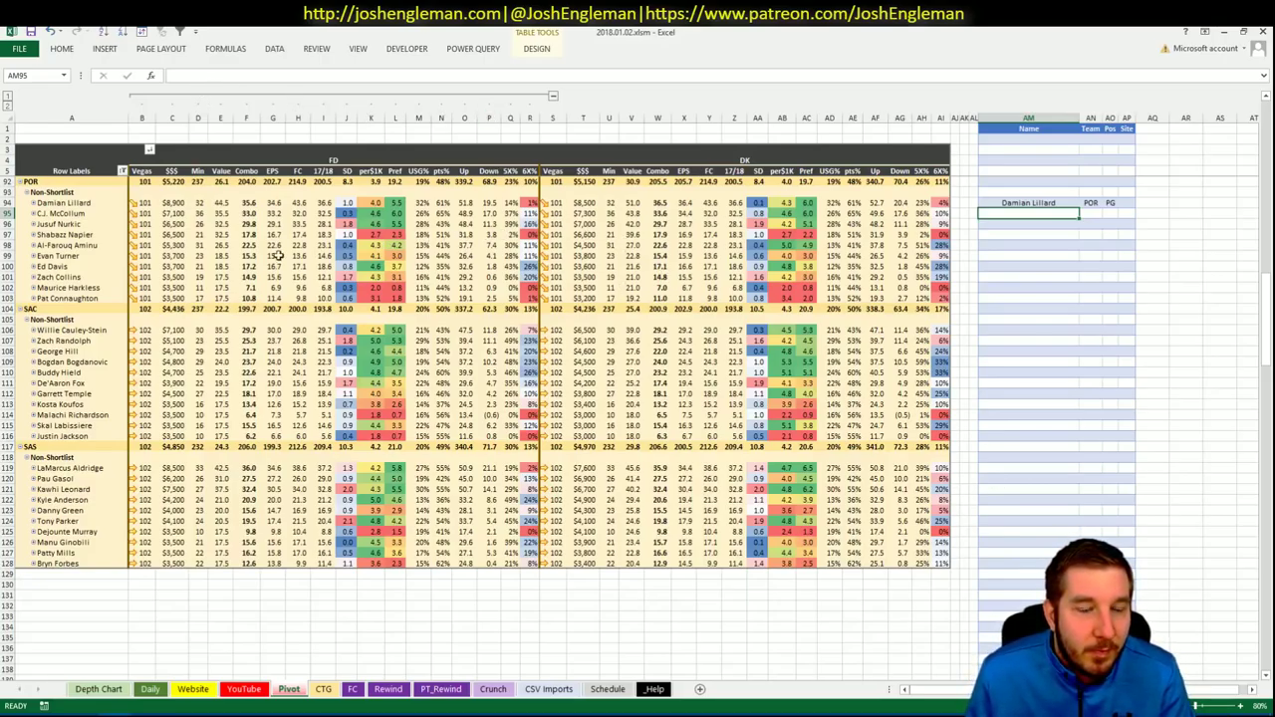
left_click(701, 262)
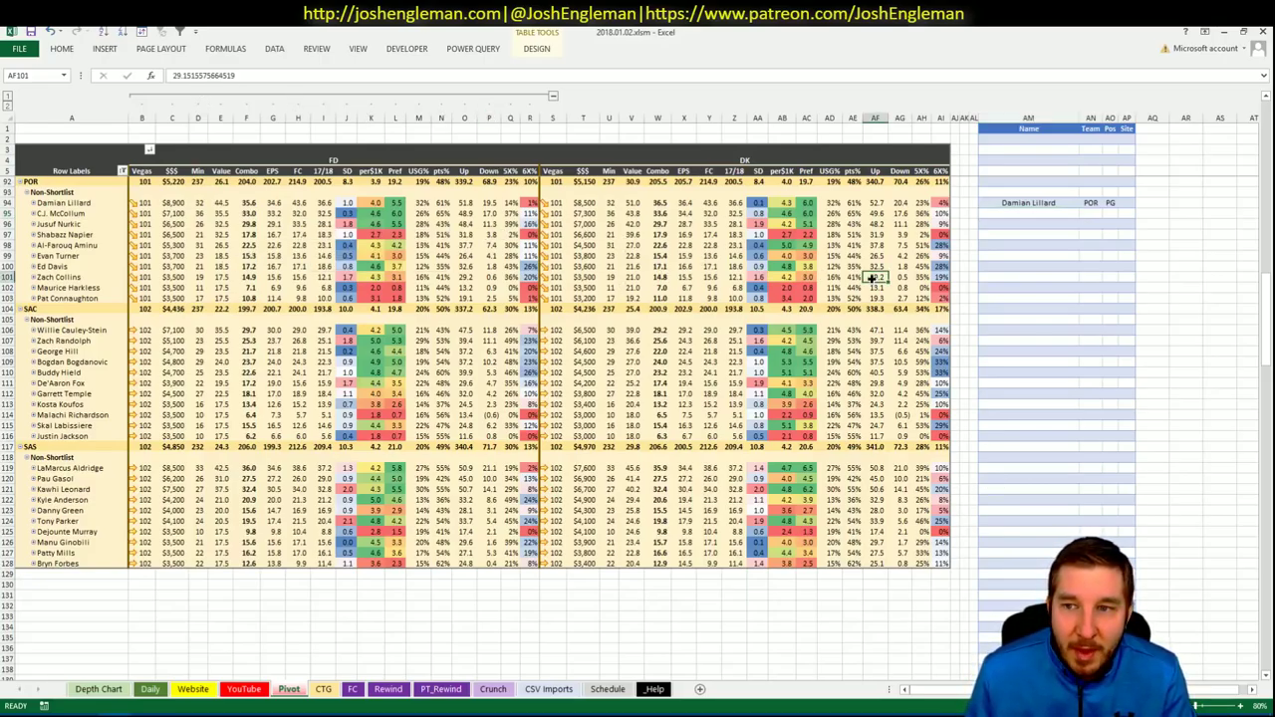
left_click(1023, 212)
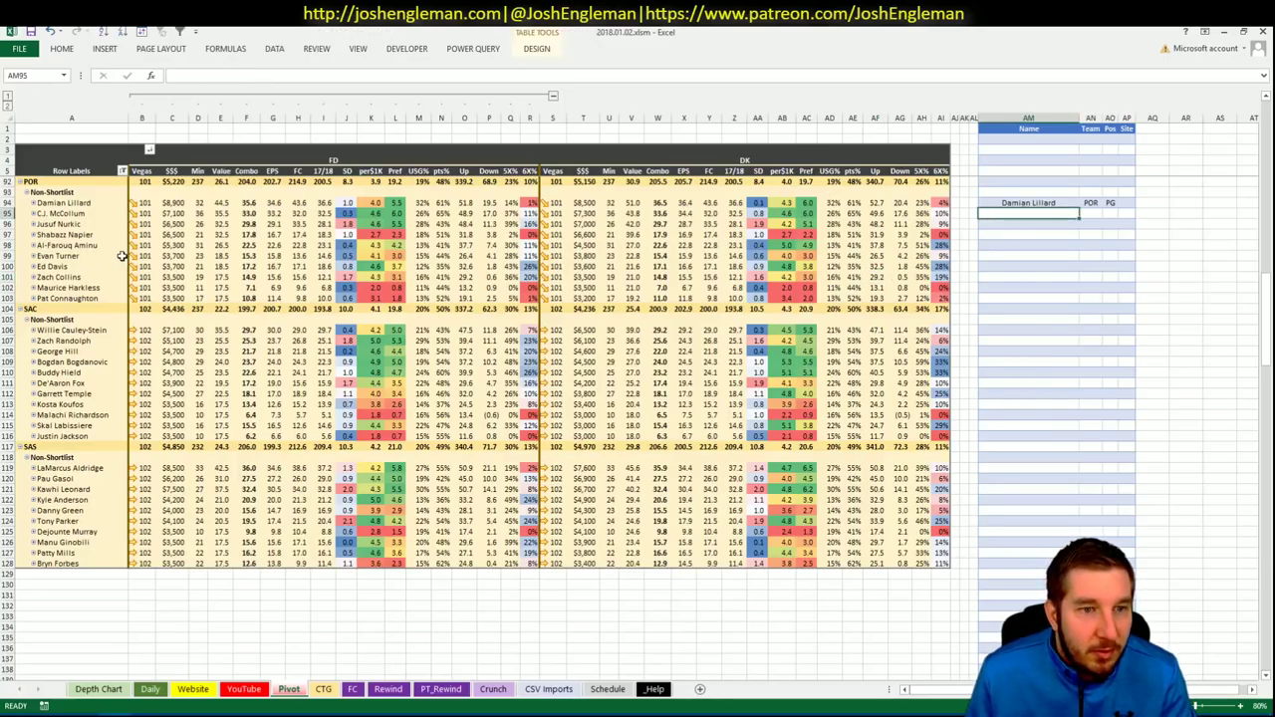
left_click(243, 690)
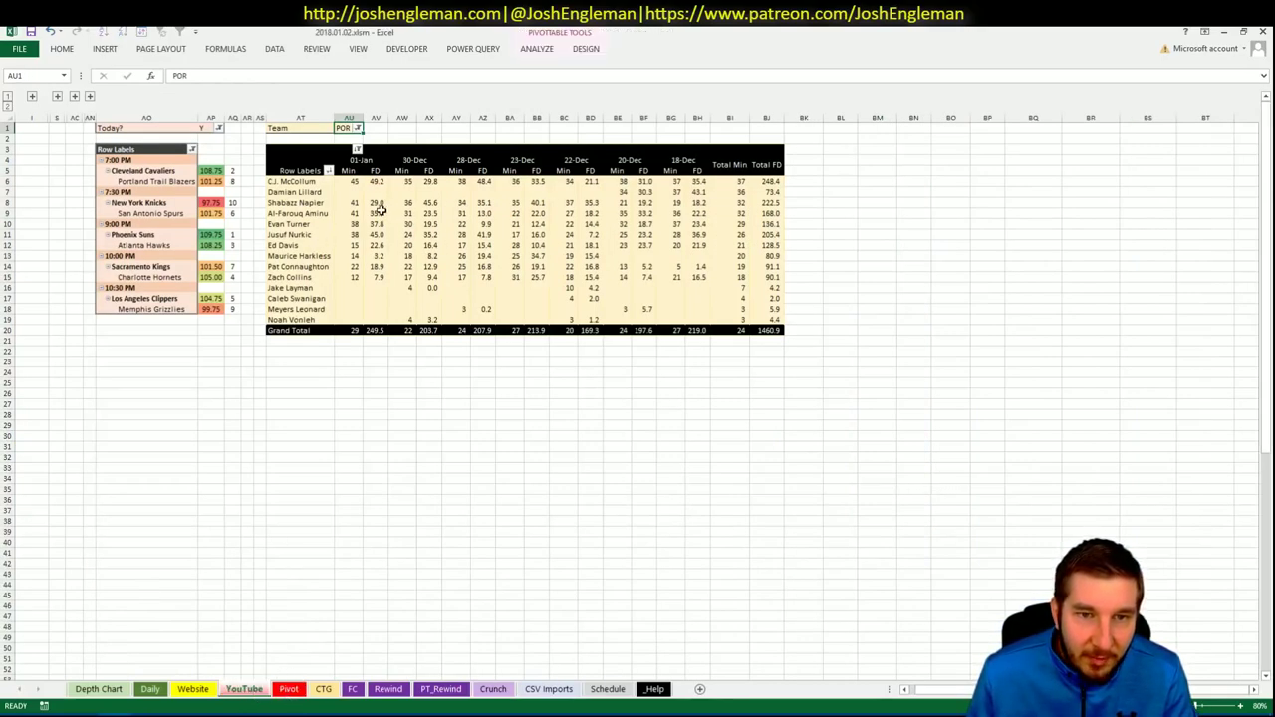
Add Al-Farouq Aminu (POR, PF) to the shortlist and check his DraftKings salary.
left_click(378, 212)
left_click(288, 690)
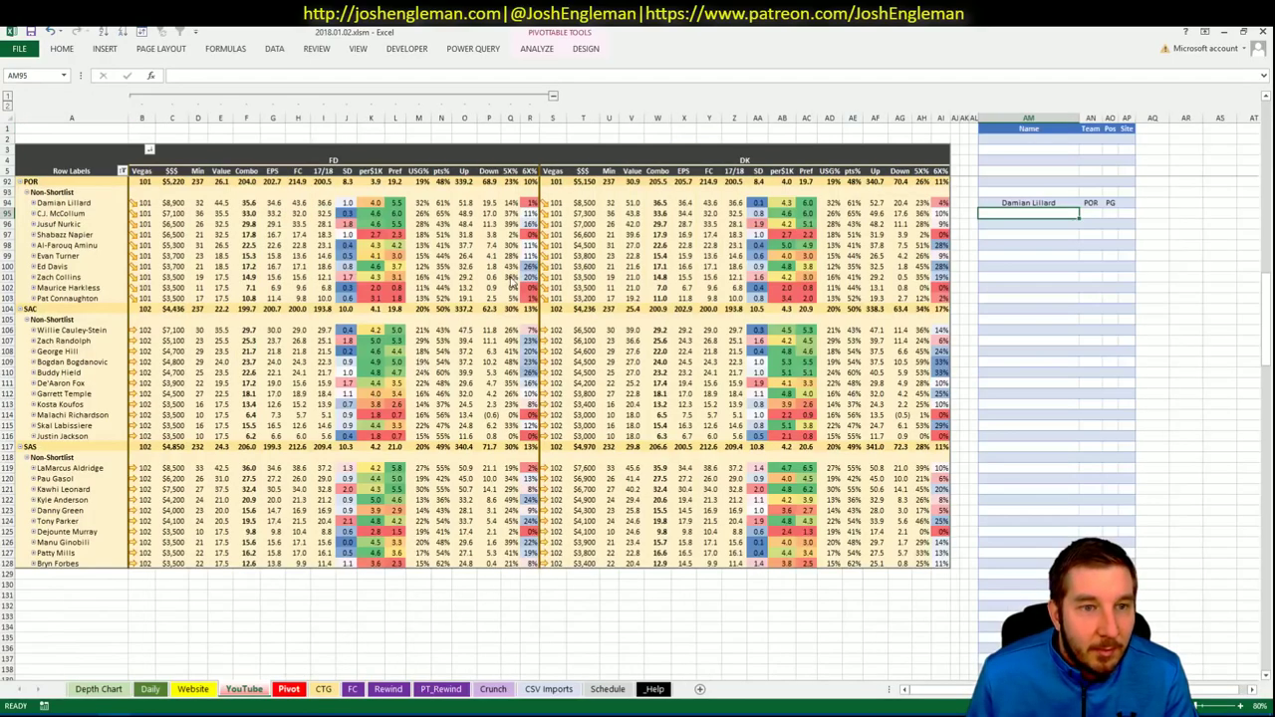
type("Al")
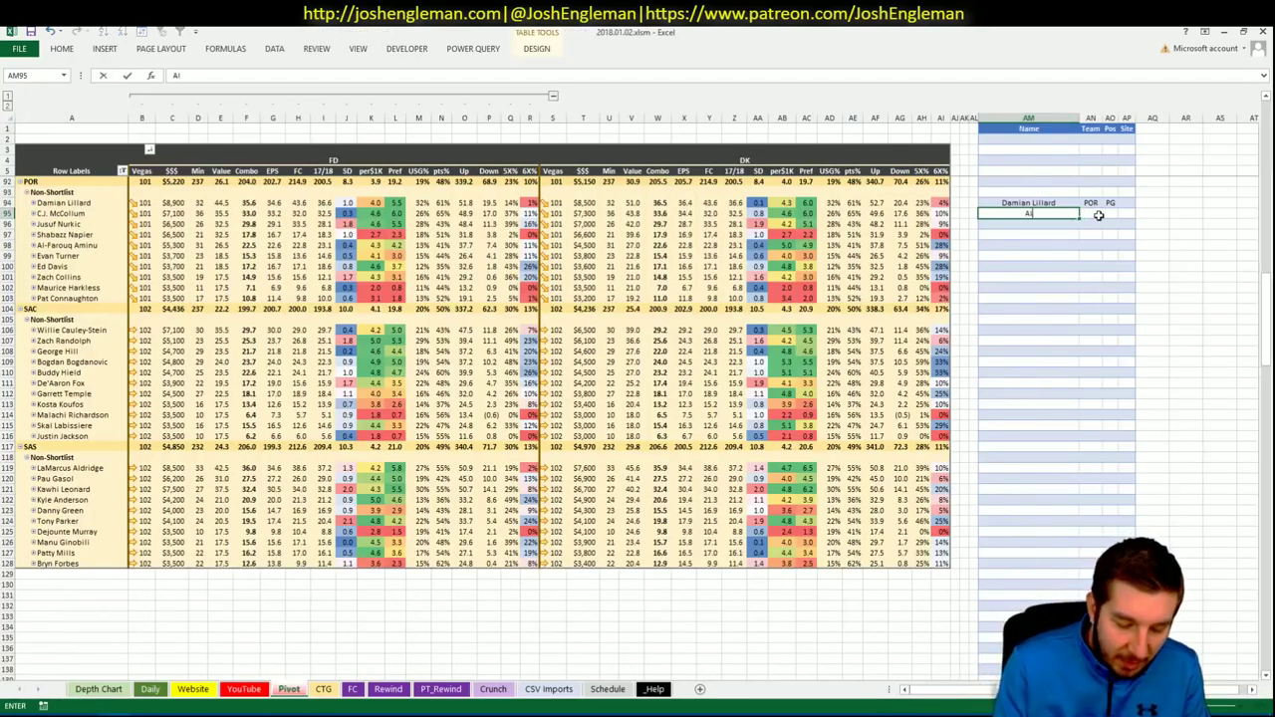
type("-Farouq")
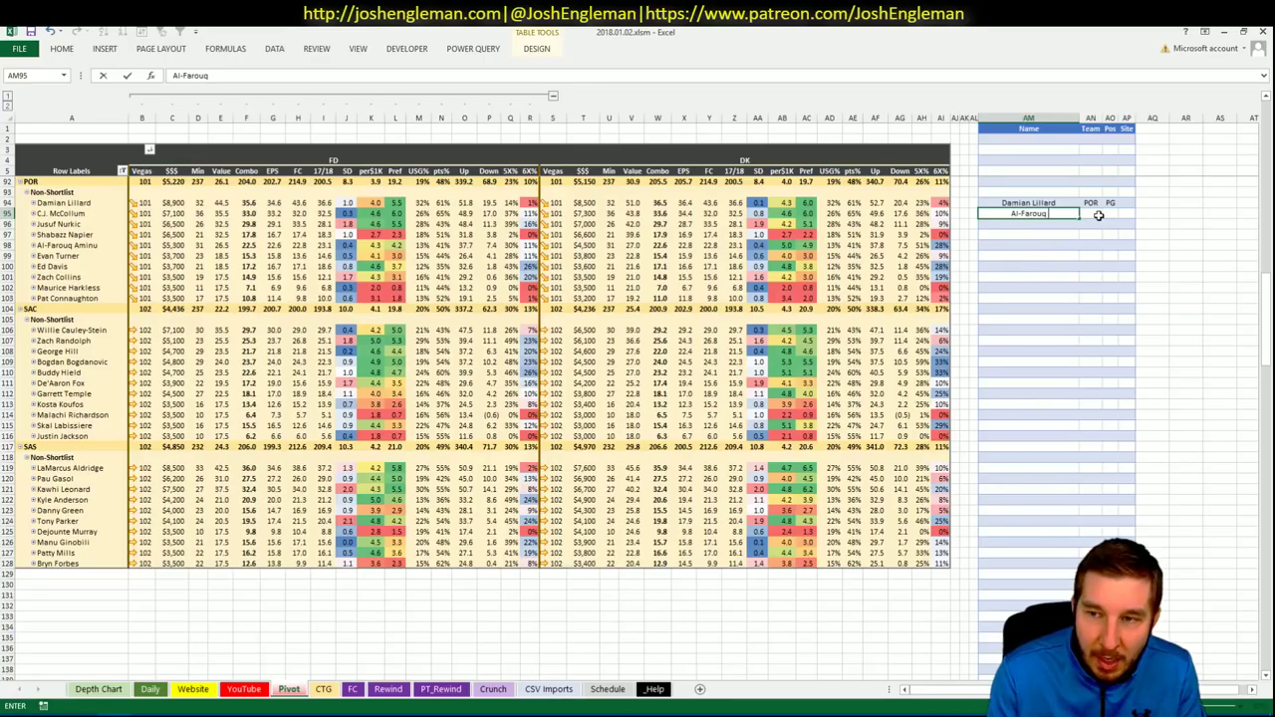
type(" Aminu")
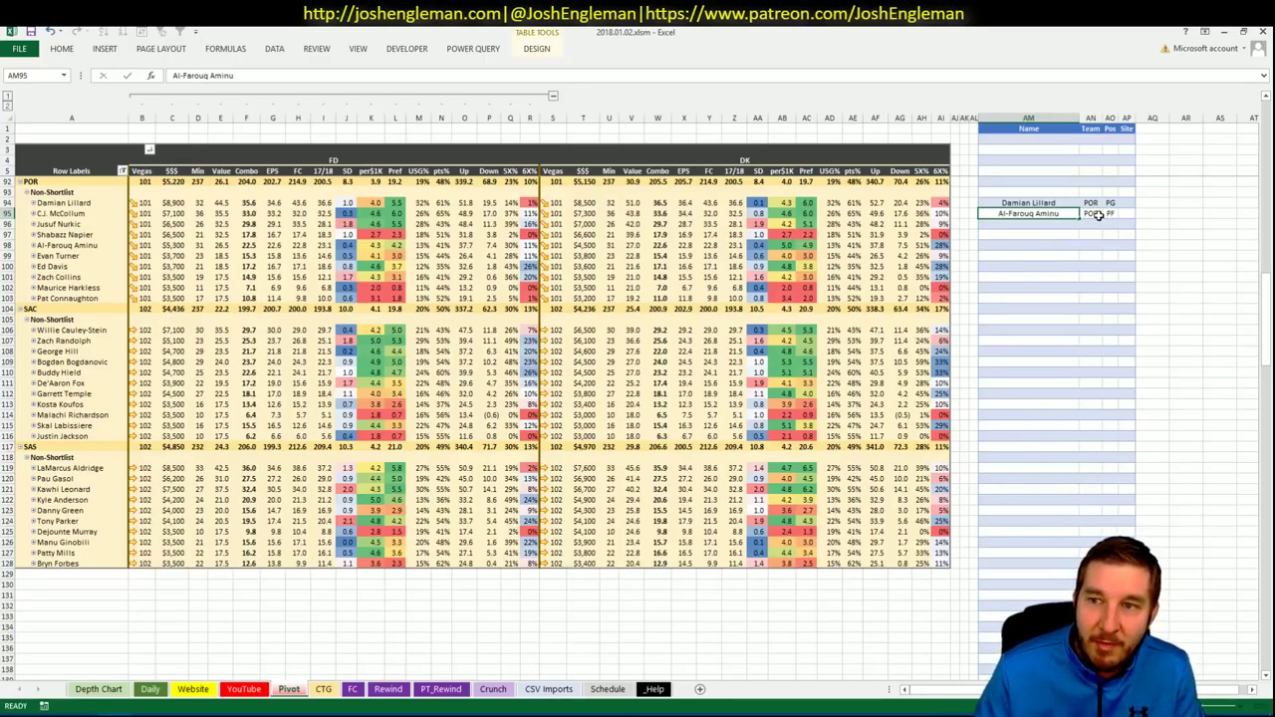
key("Return")
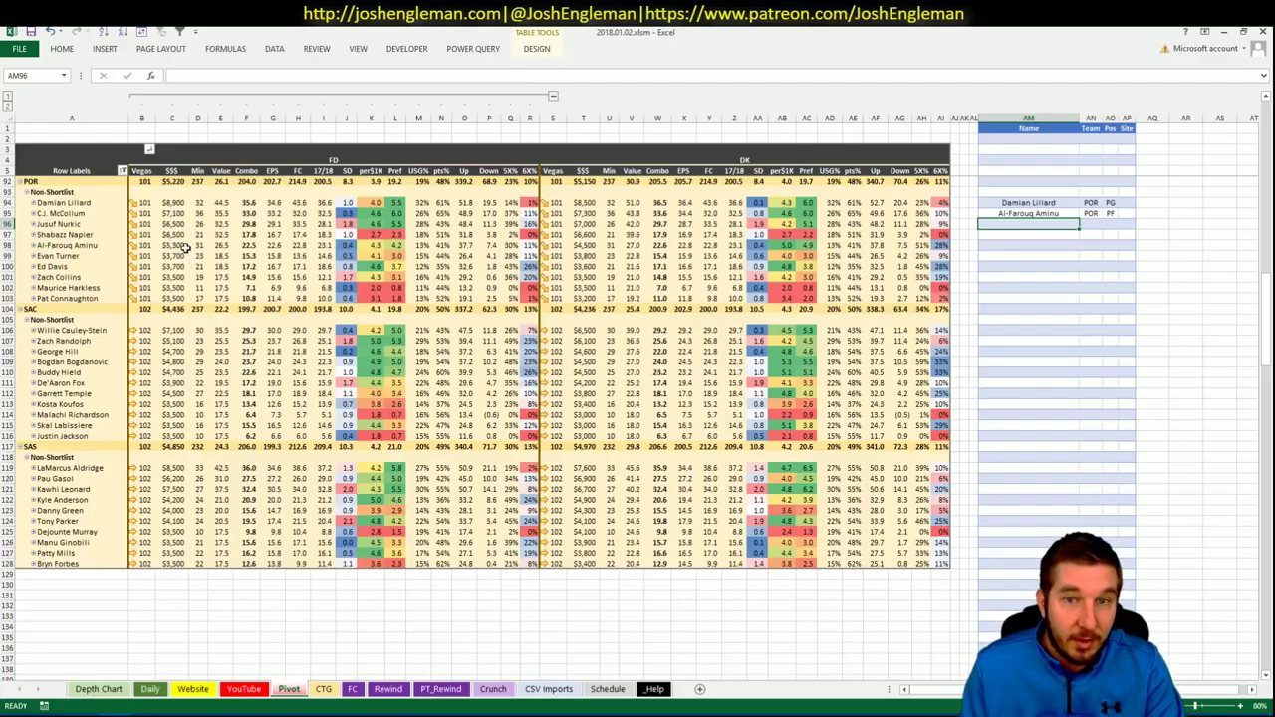
left_click(590, 245)
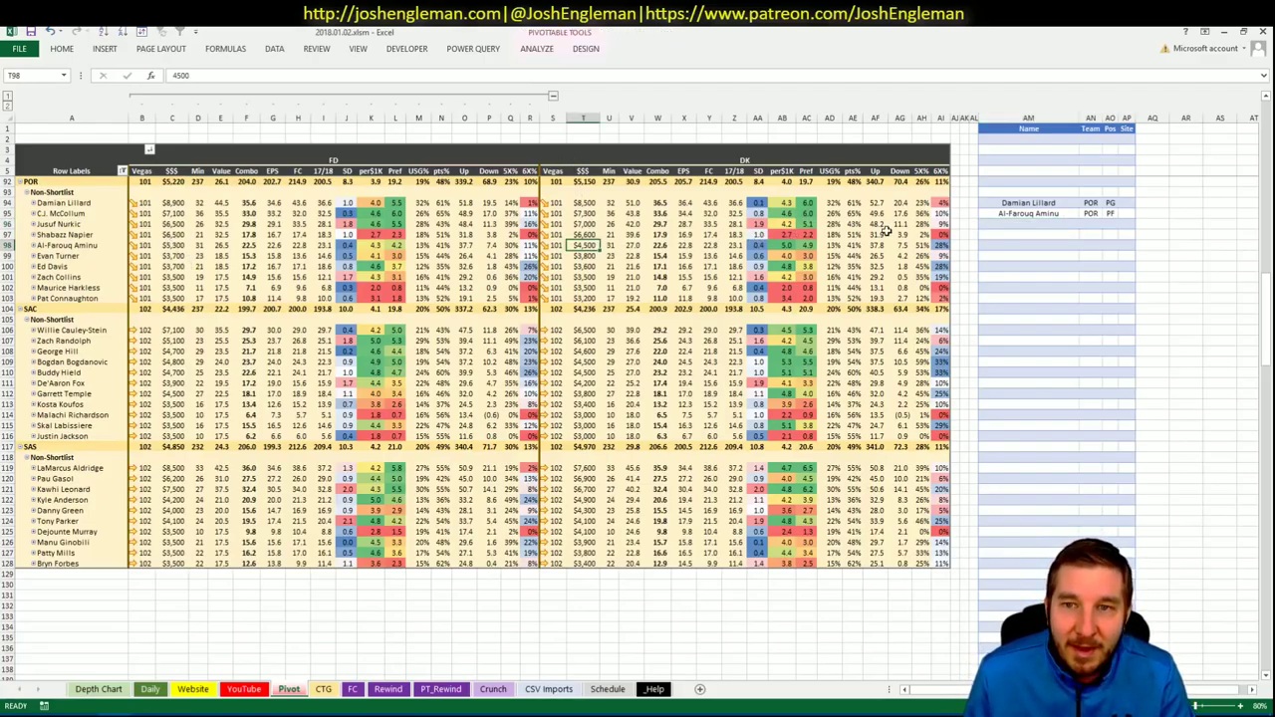
left_click(1053, 233)
left_click(1056, 224)
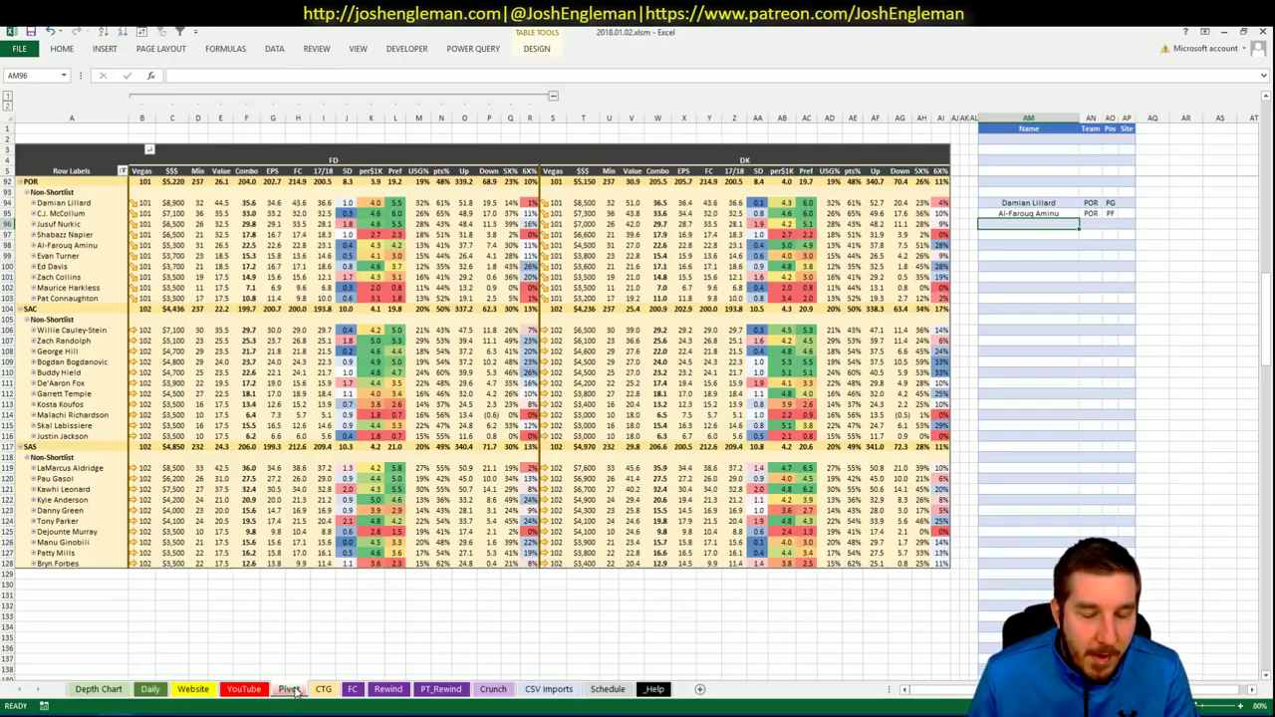
Set the CTG sheet's opponent cell to SAS and bring the browser forward.
left_click(324, 689)
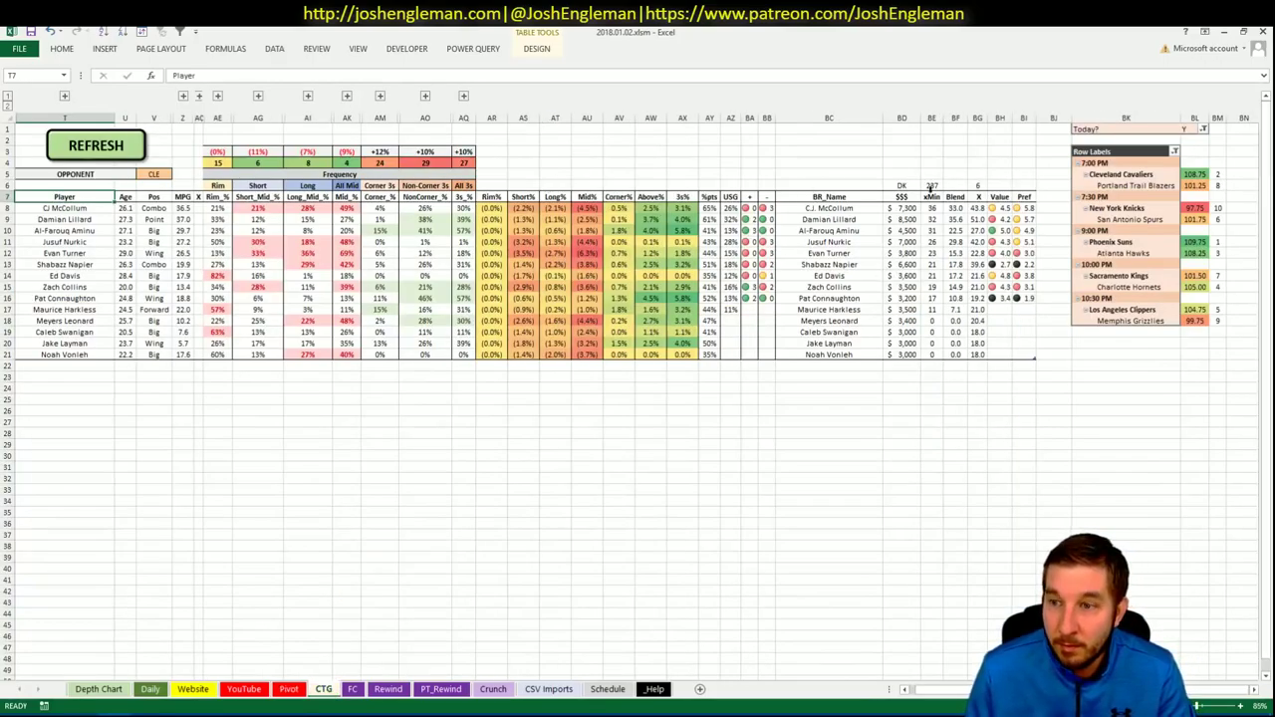
left_click(161, 175)
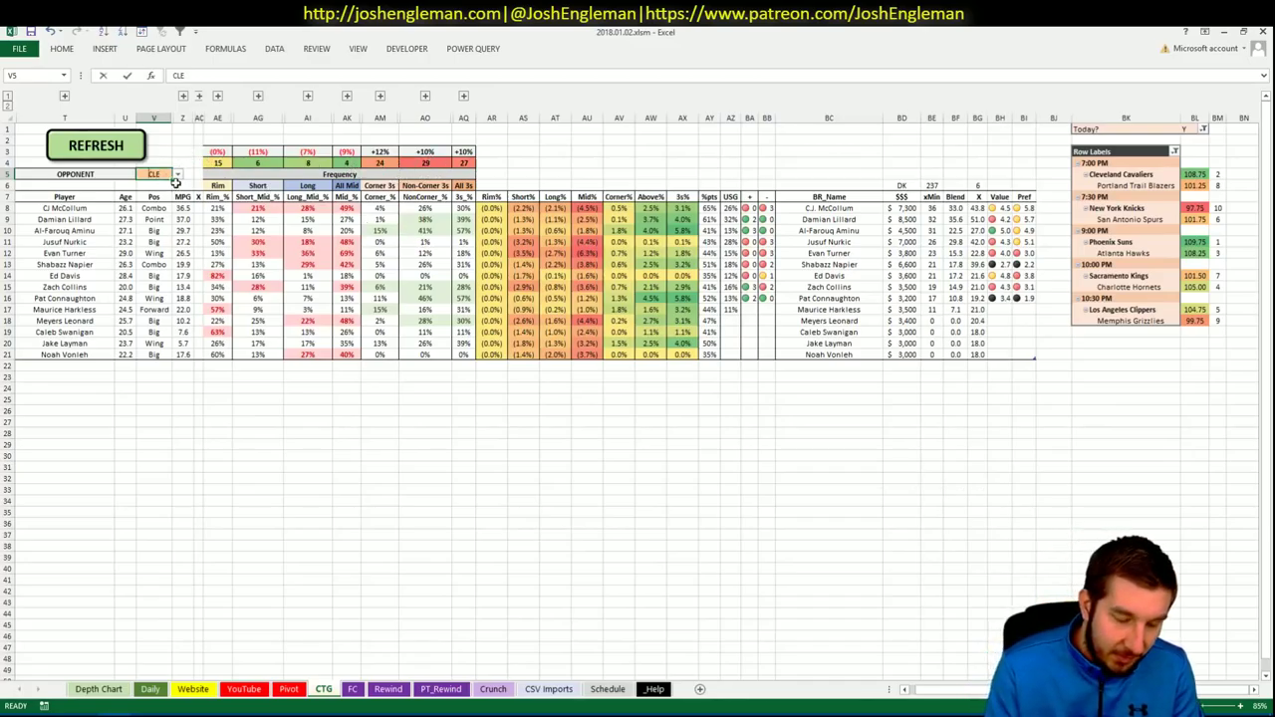
type("SAS")
key("Return")
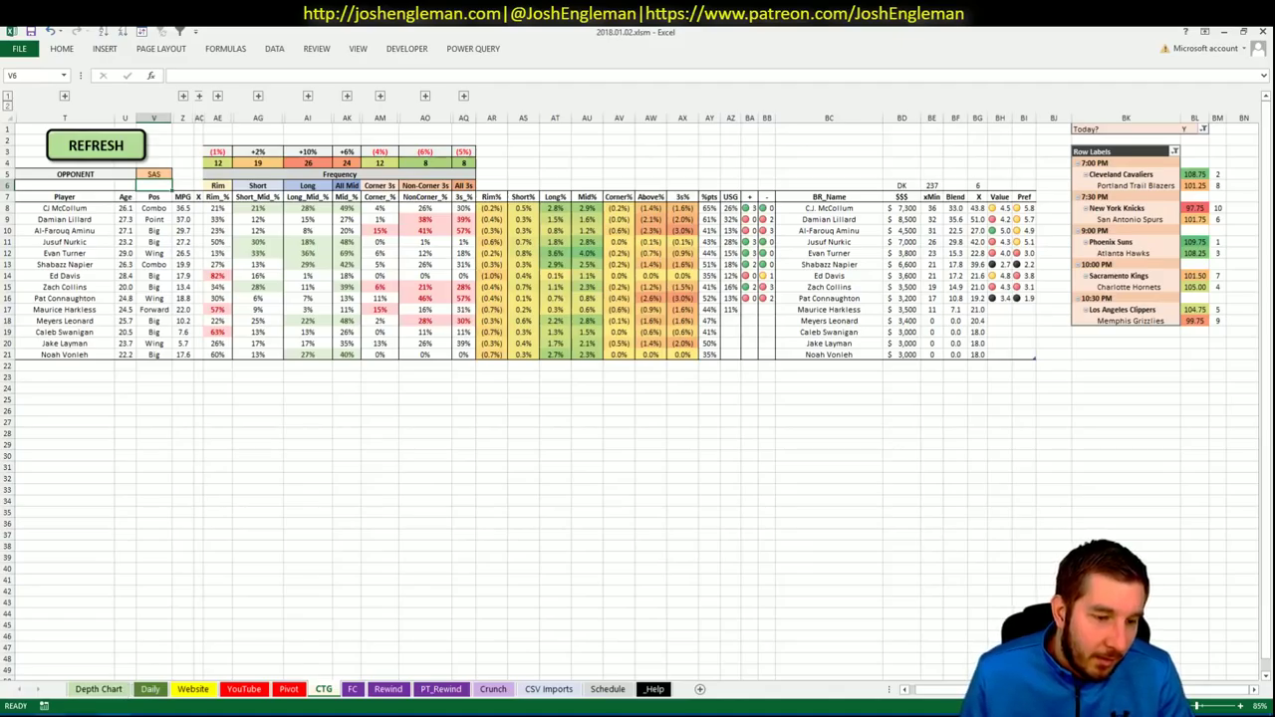
key("alt+Tab")
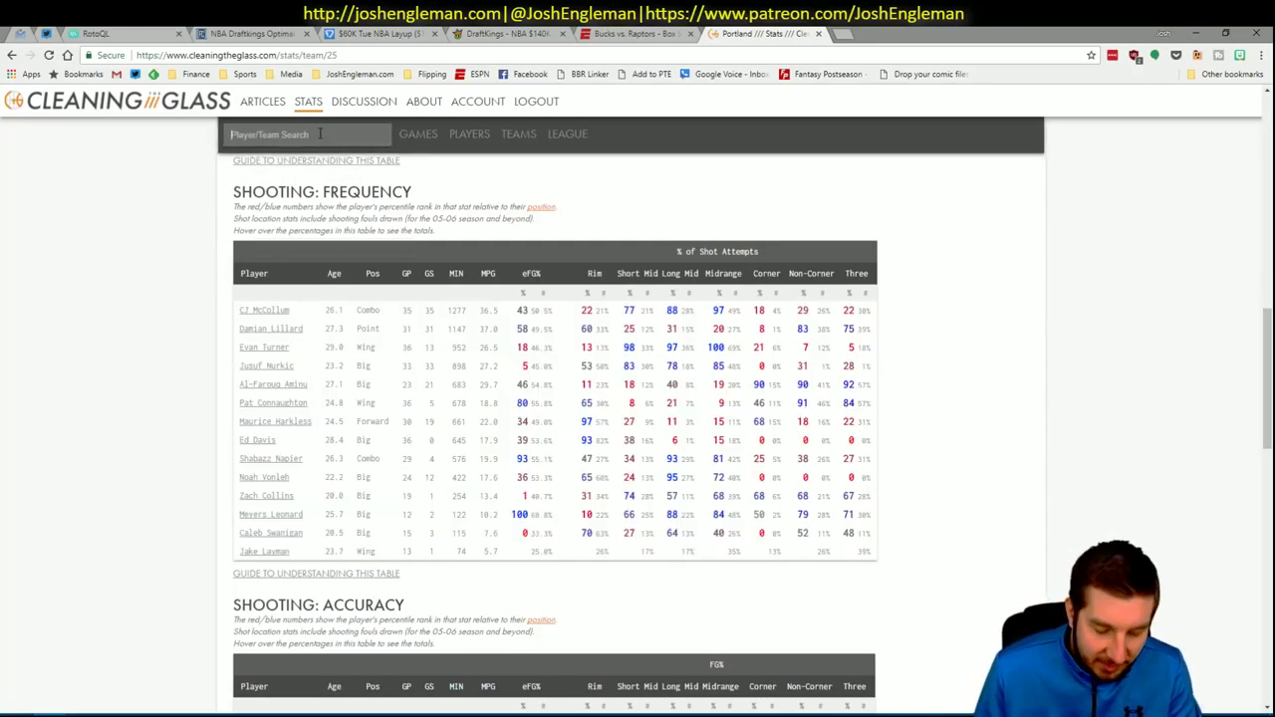
Look up the New York Knicks on Cleaning the Glass and copy their Shooting: Frequency table.
left_click(320, 134)
type("New York Knicks")
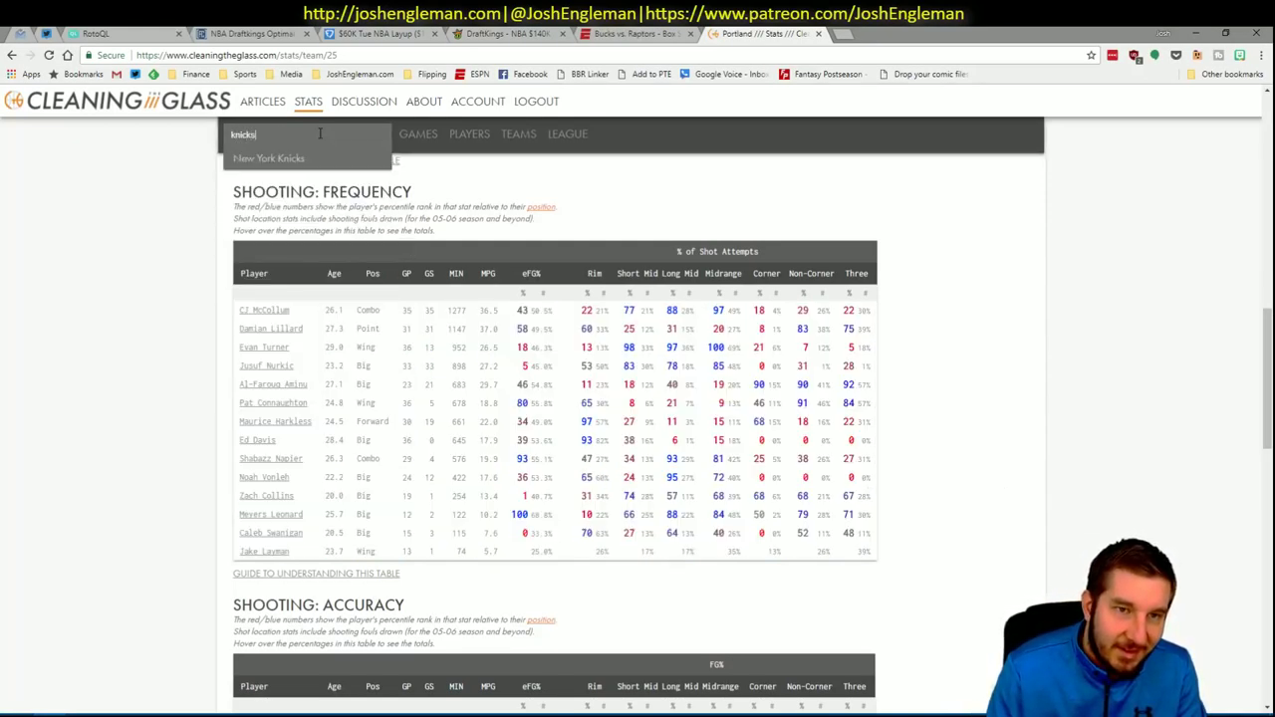
key("Return")
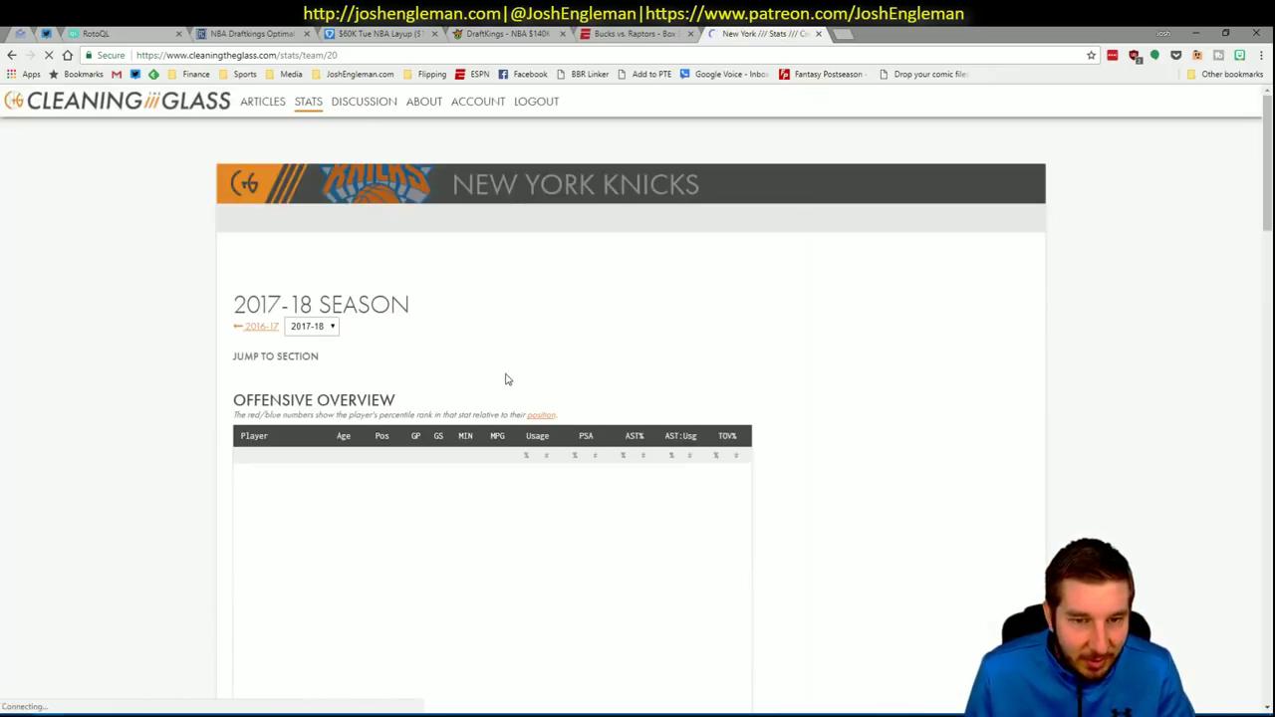
left_click(431, 371)
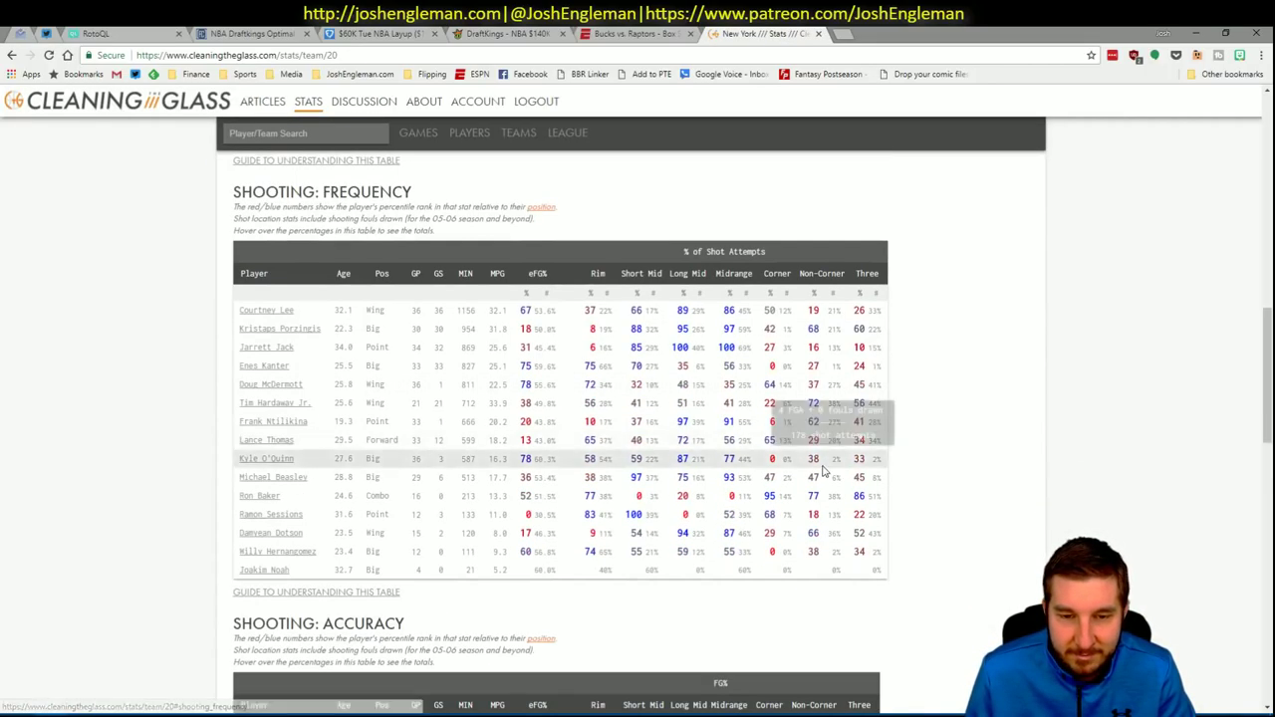
left_click_drag(893, 566, 241, 310)
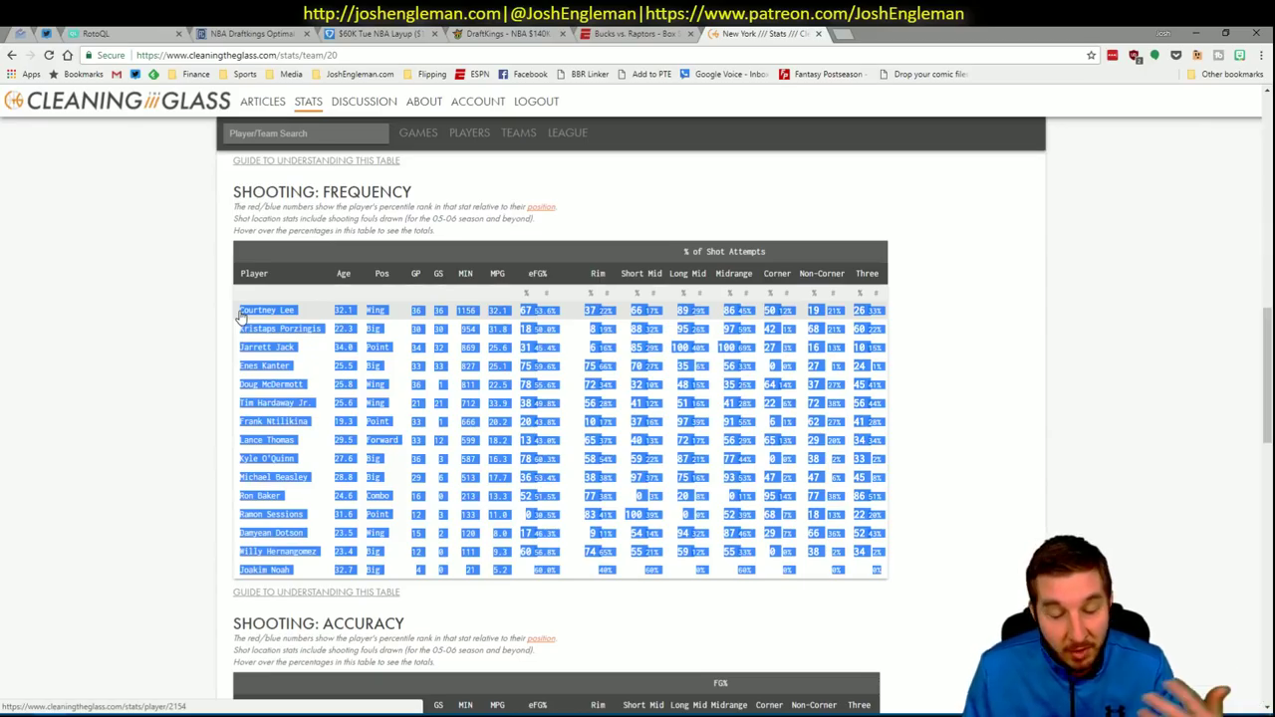
key("alt+Tab")
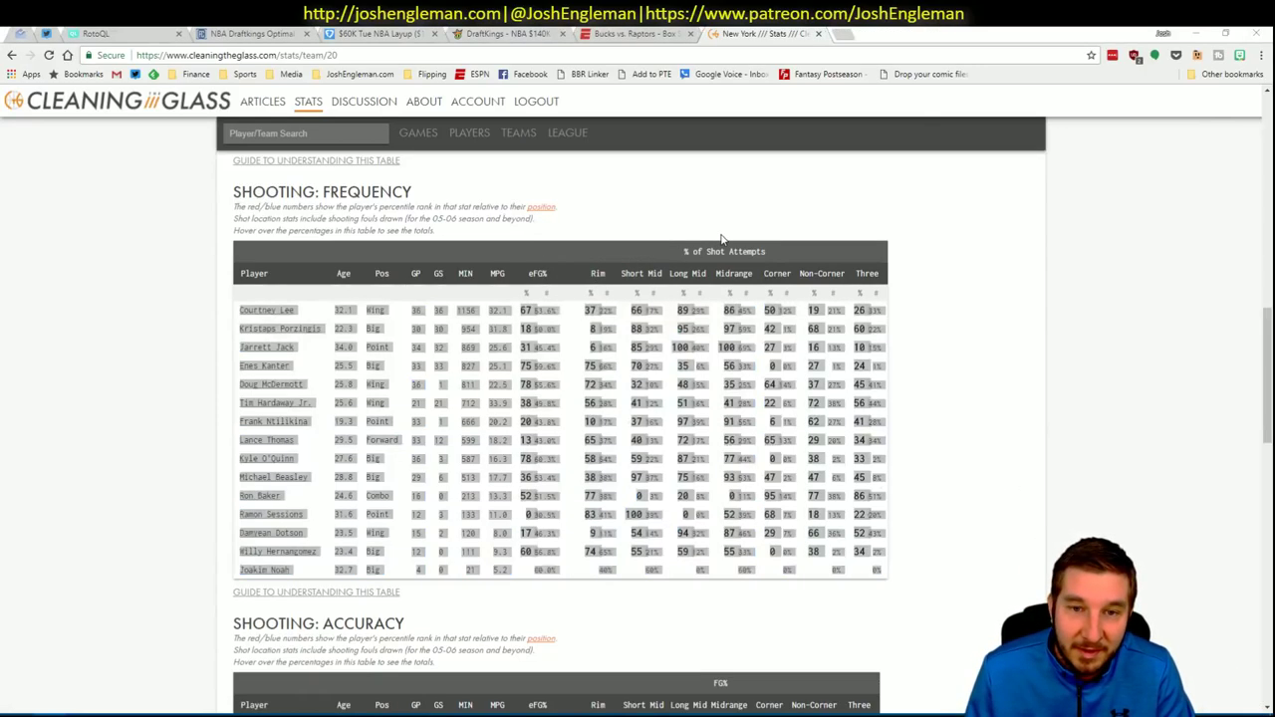
key("alt+Tab")
key("alt+Tab")
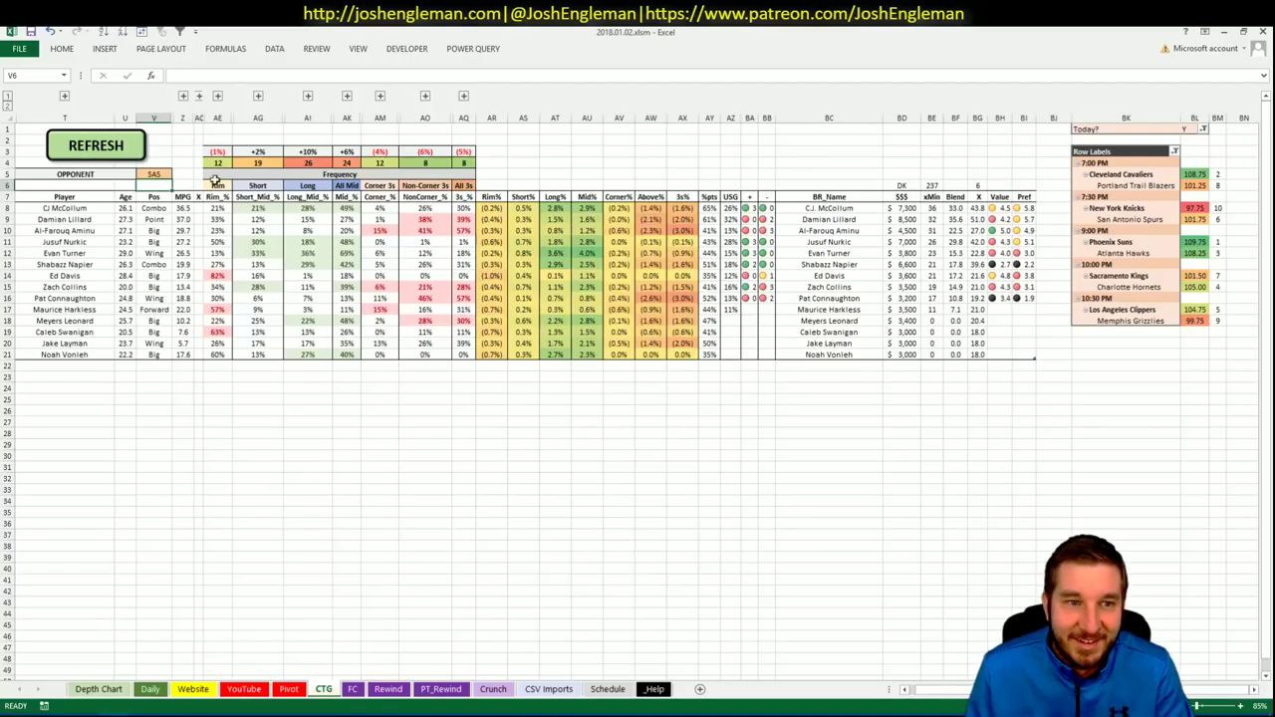
Refresh the CTG sheet with the copied Knicks table, then return to the browser.
left_click(117, 146)
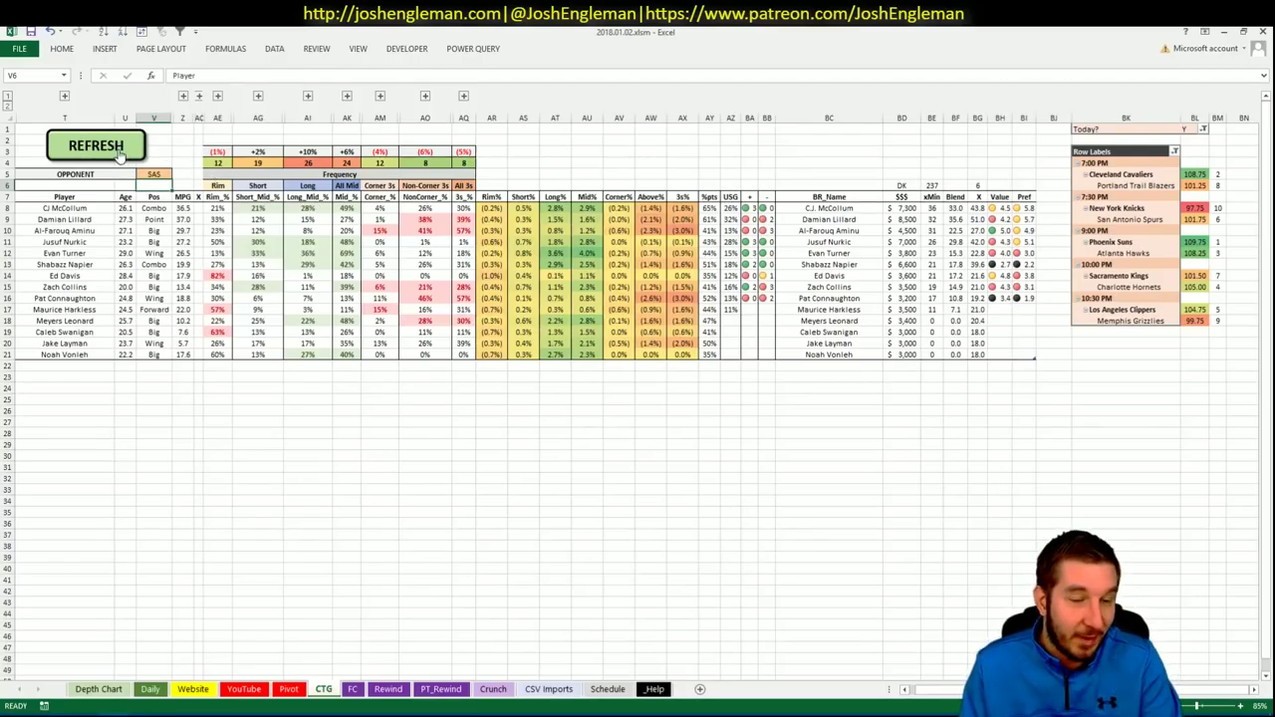
left_click(581, 137)
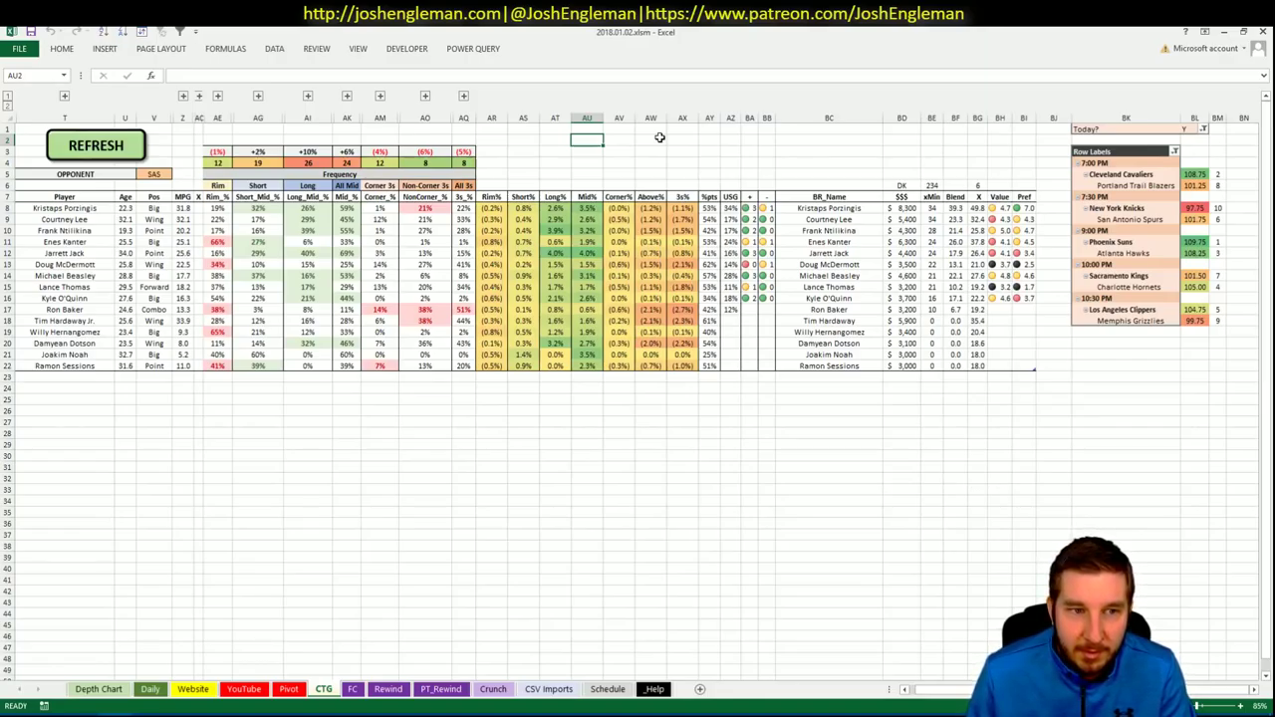
key("alt+Tab")
left_click_drag(244, 325, 867, 541)
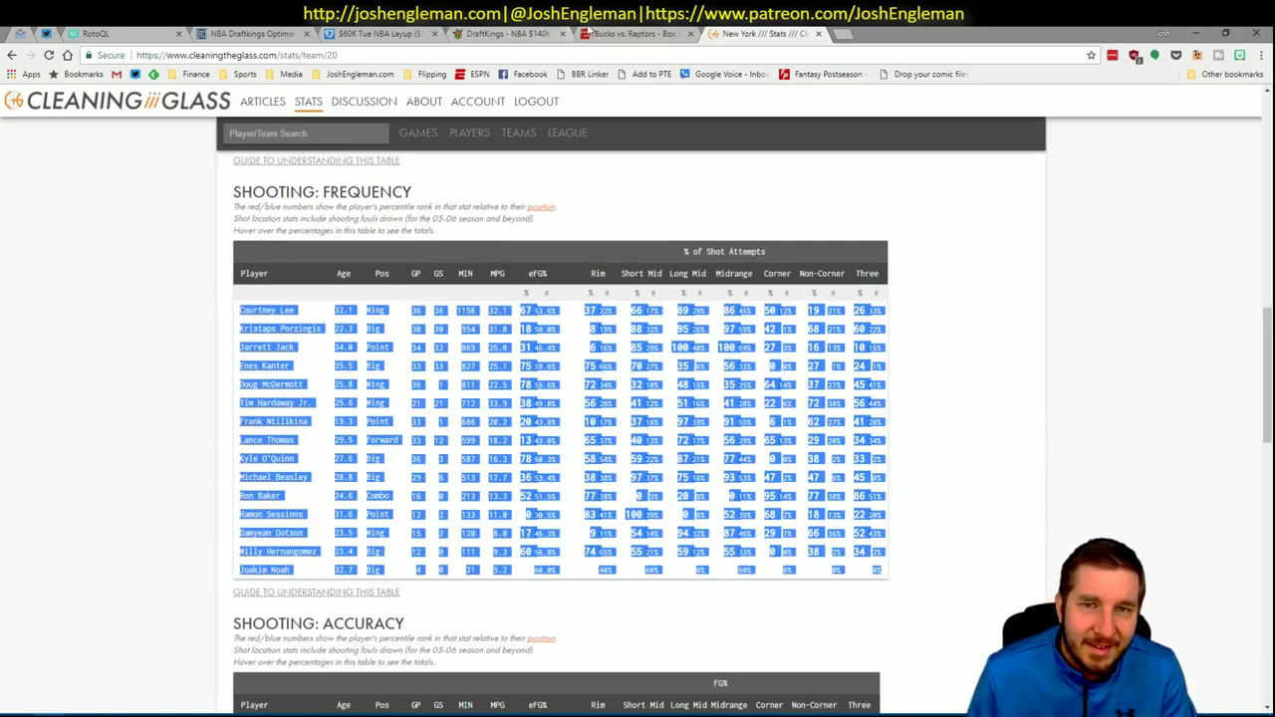
Open and close Kristaps Porzingis's game log in Fantasy Cruncher's DraftKings player pool.
left_click(554, 34)
left_click(211, 36)
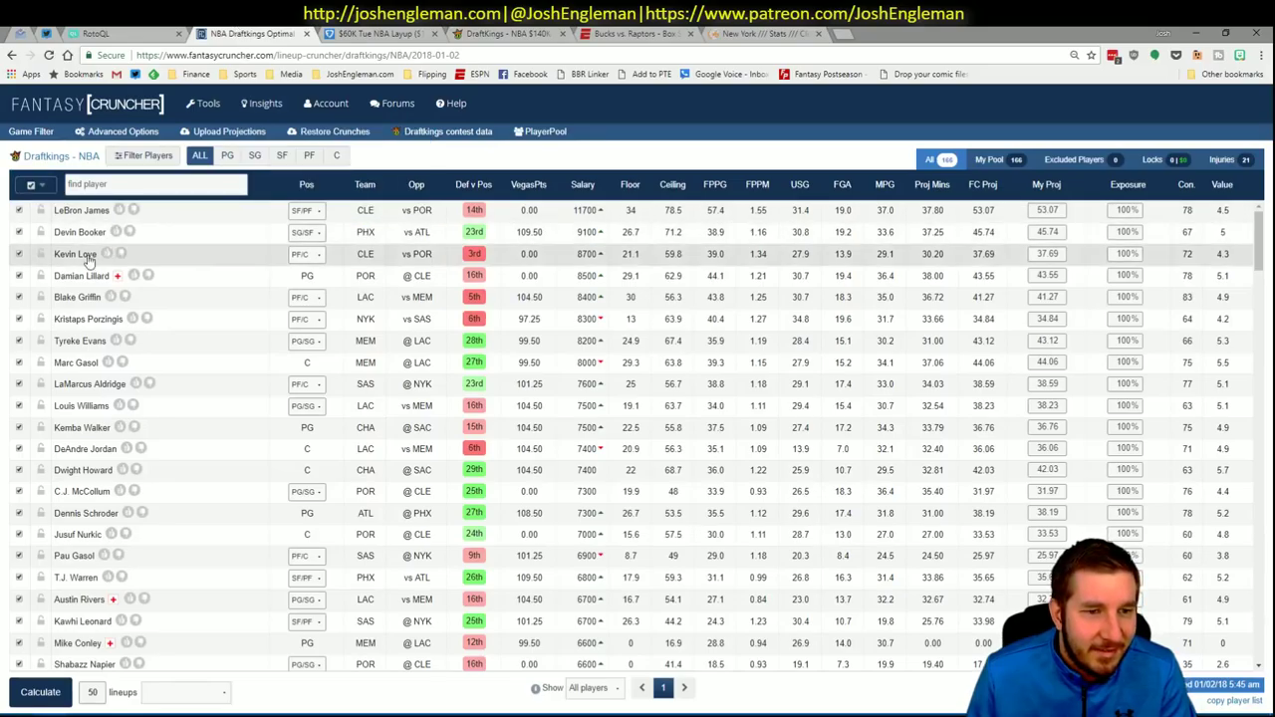
left_click(87, 319)
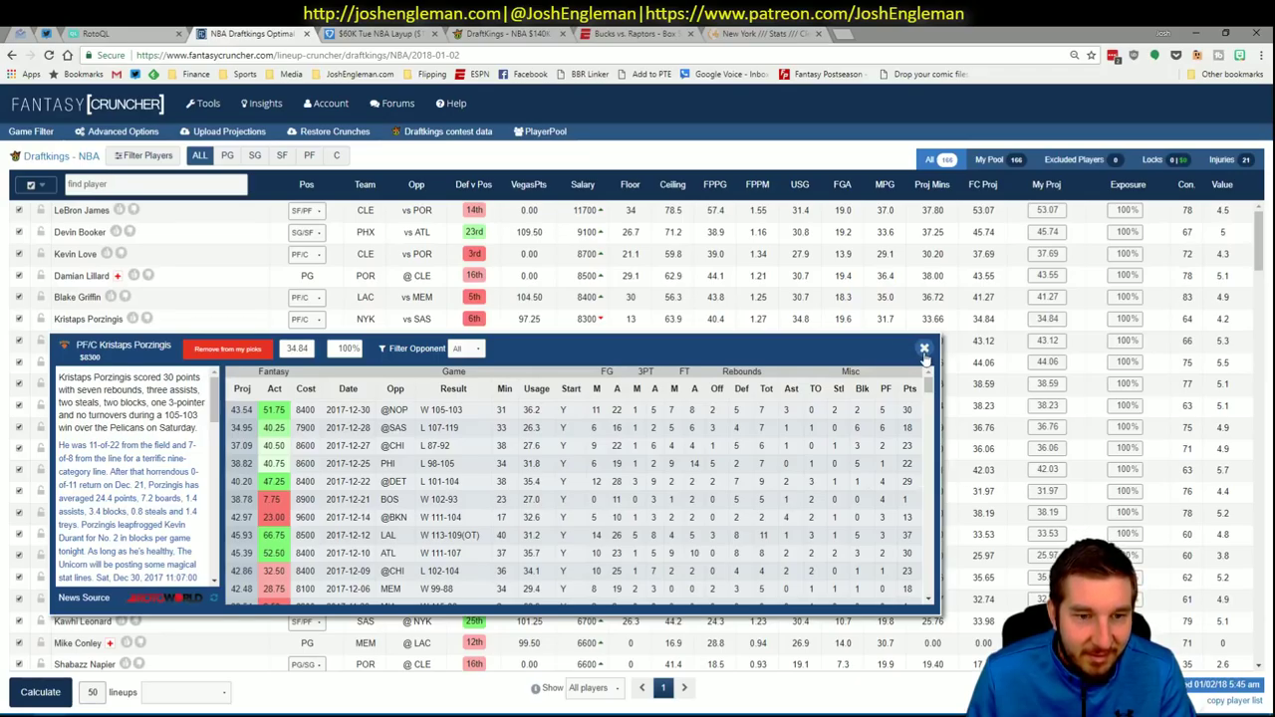
left_click(925, 350)
key("alt+Tab")
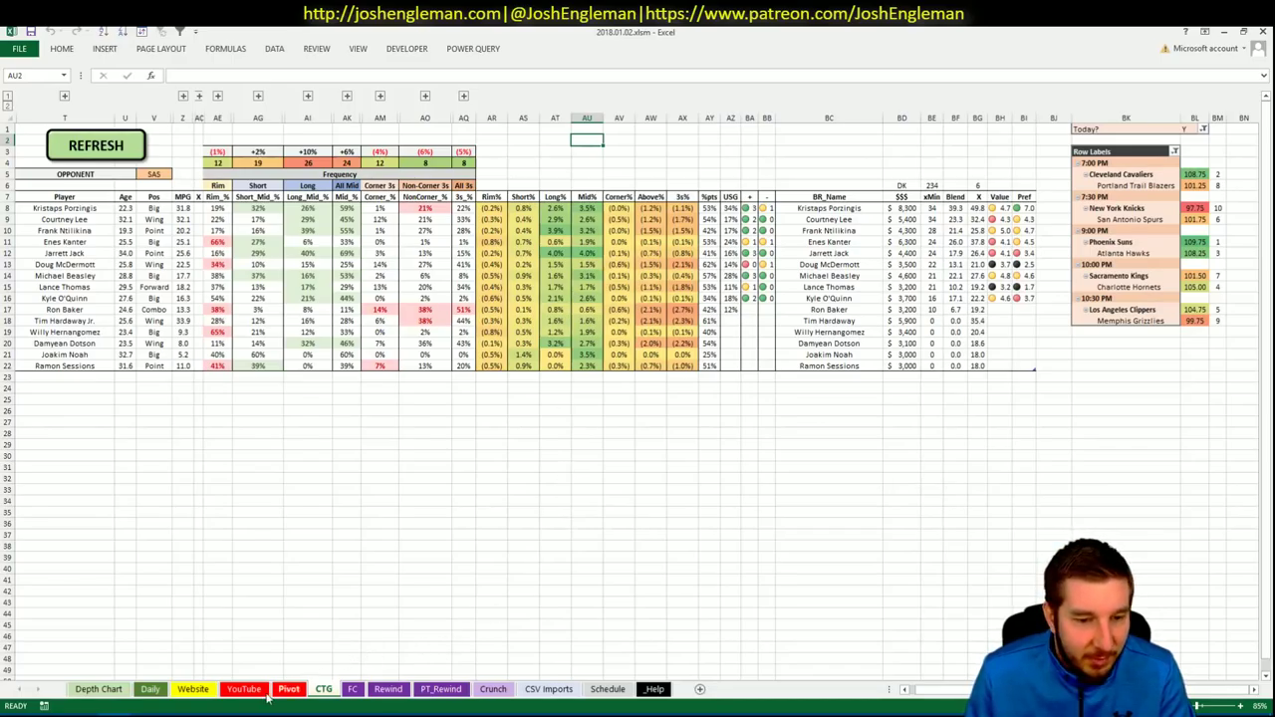
Change the YouTube minutes pivot's Team filter from POR to NYK.
key("ctrl+Page_Up")
scroll(302, 481, "up", 4)
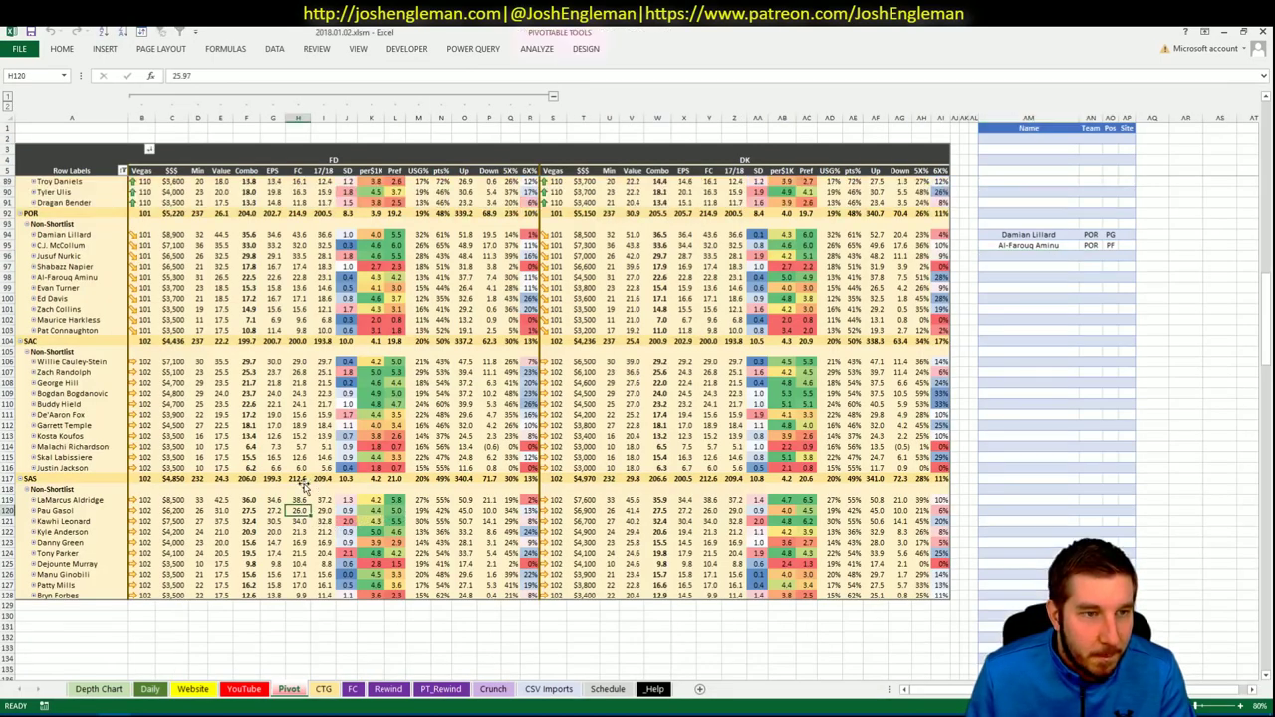
scroll(302, 483, "up", 6)
scroll(304, 483, "down", 4)
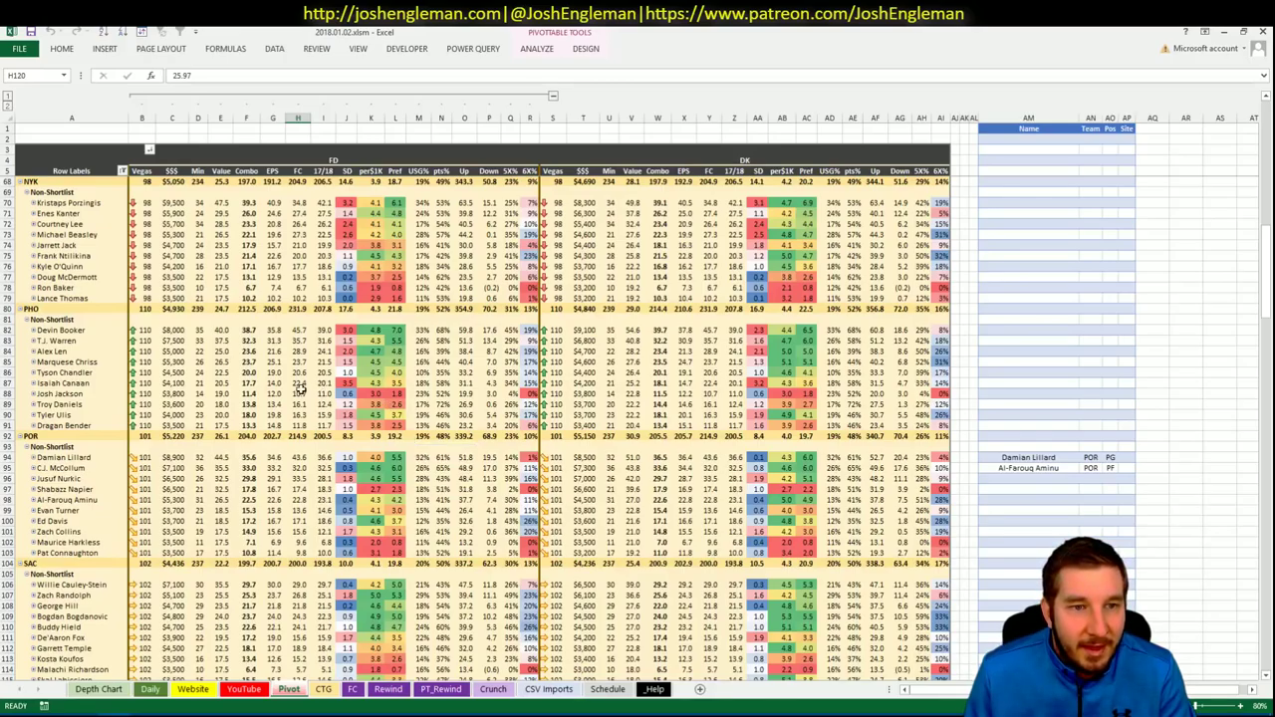
left_click(244, 690)
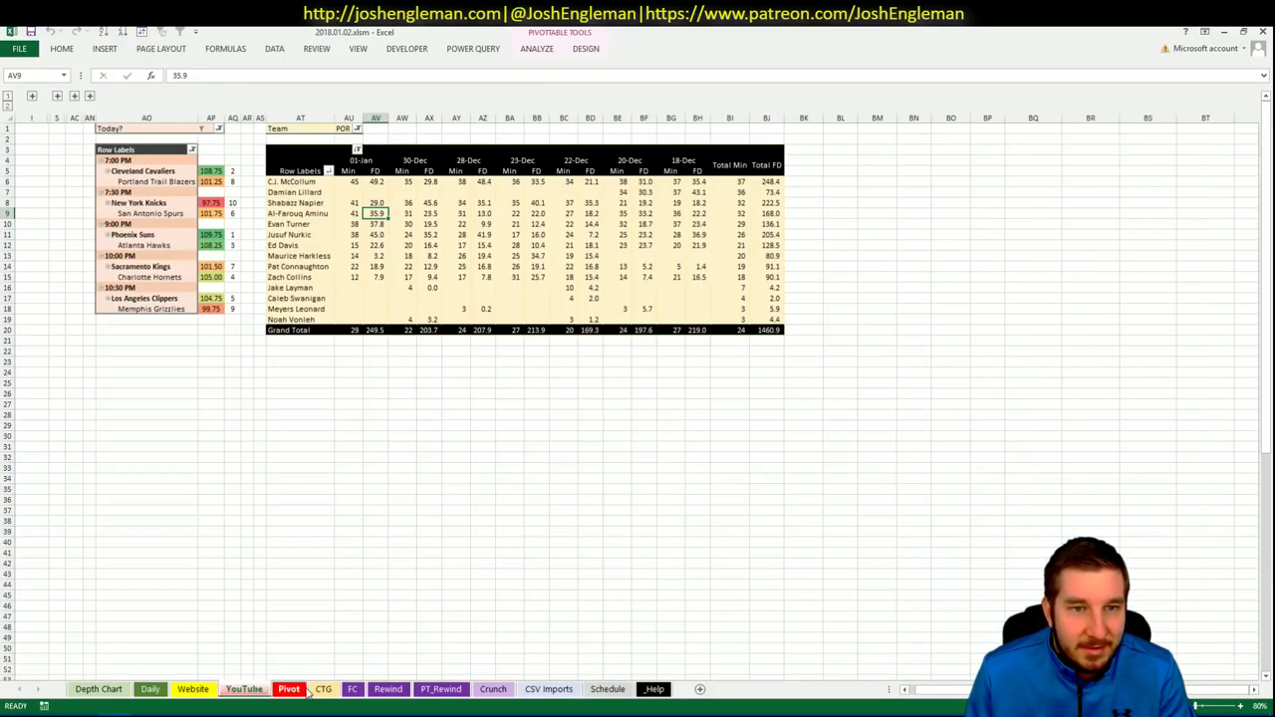
left_click(344, 130)
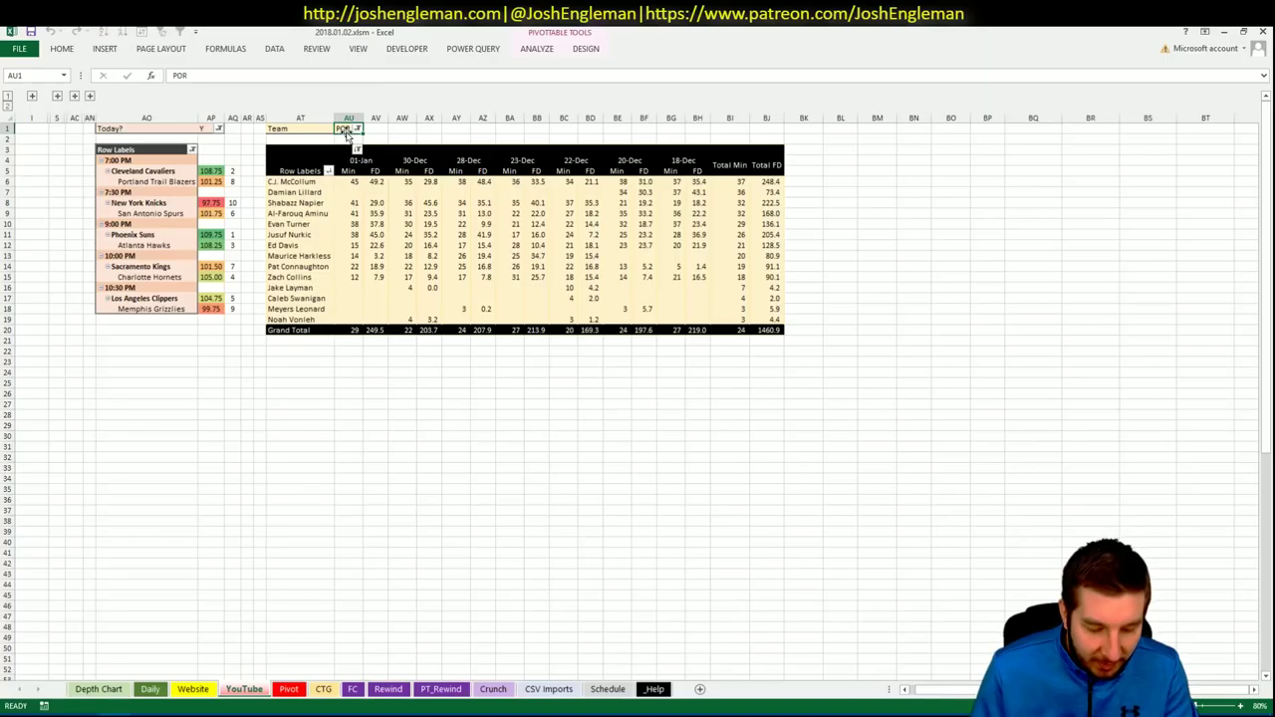
type("NYK")
key("Return")
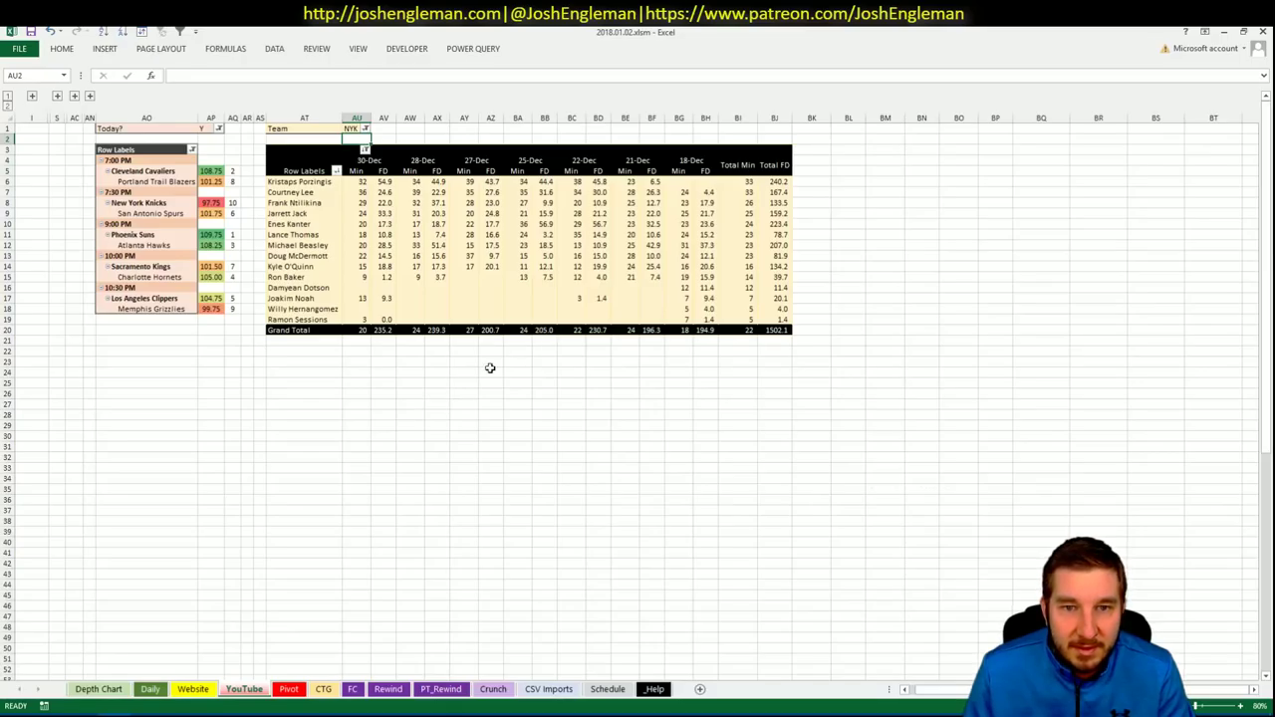
Add Kristaps Porzingis to the shortlist in row 70 with Site DK+.
left_click(325, 690)
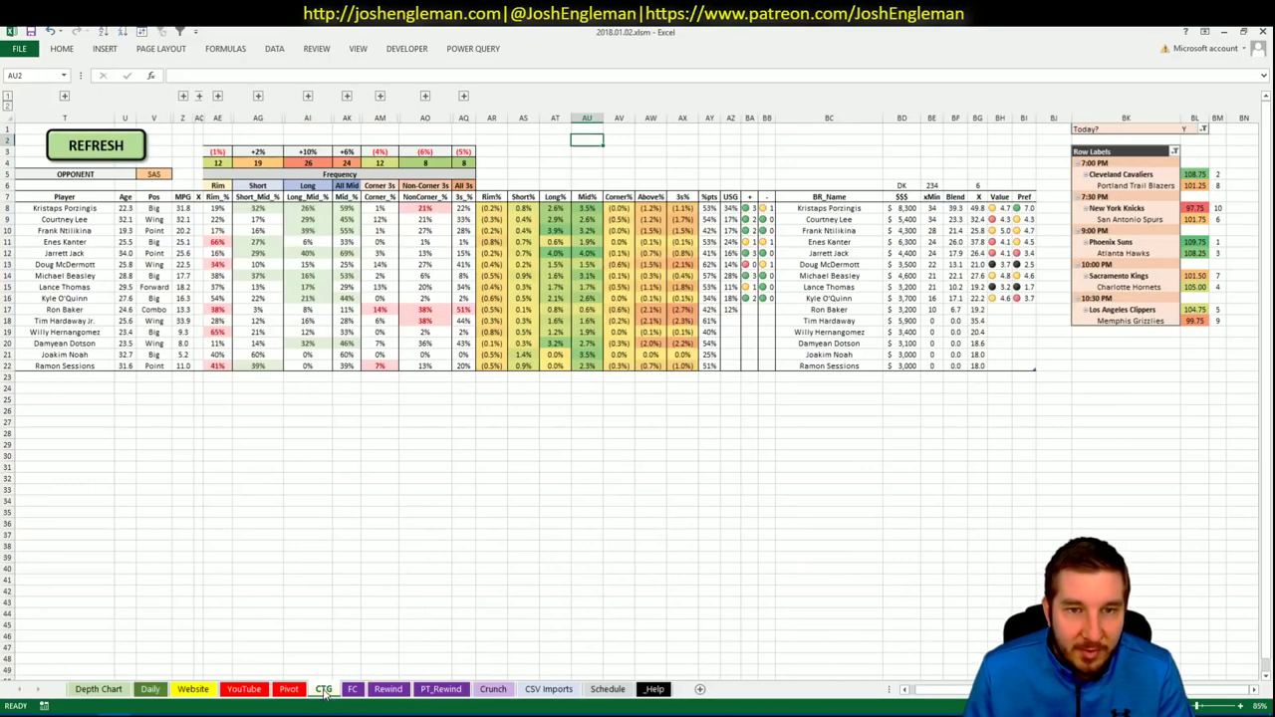
left_click(289, 690)
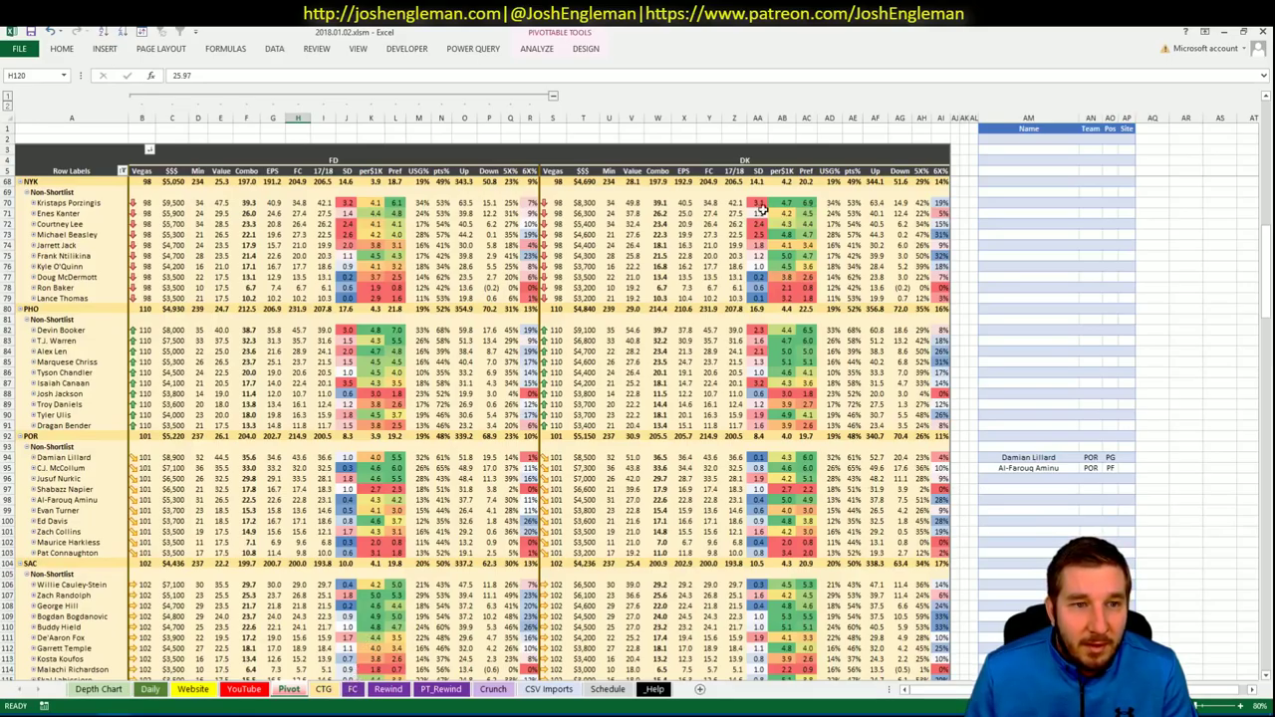
left_click(981, 202)
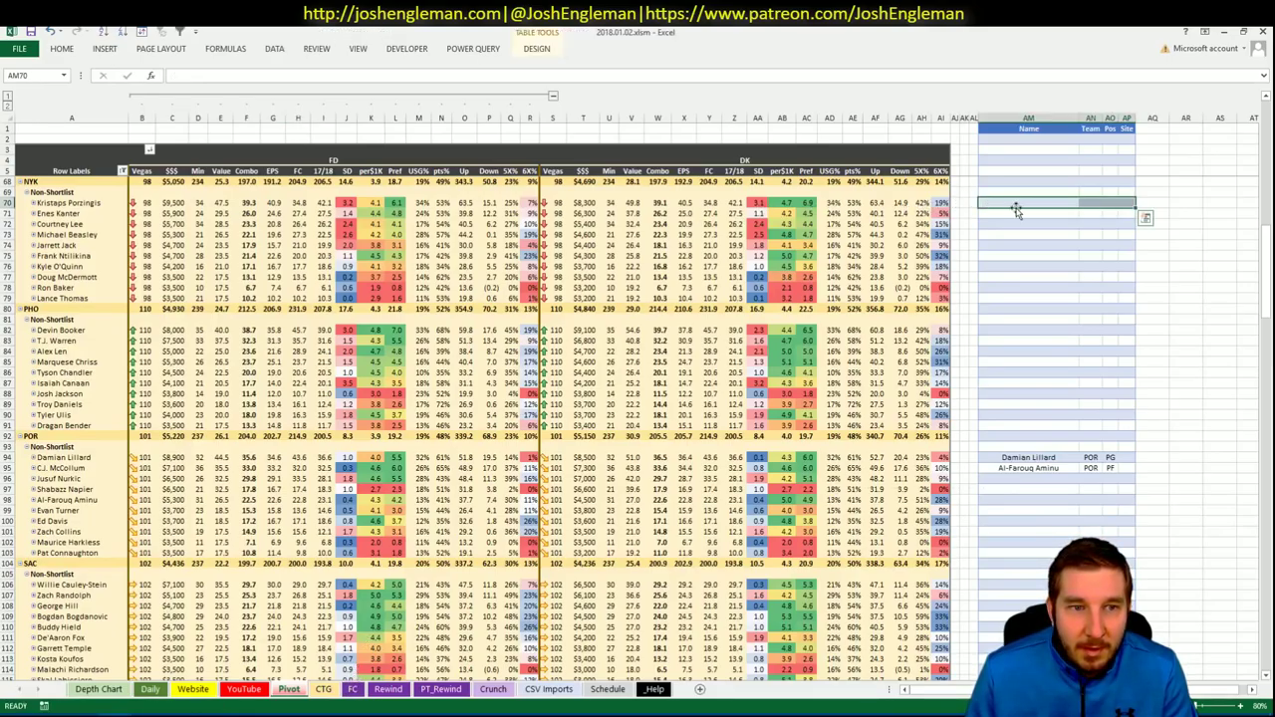
left_click(1017, 206)
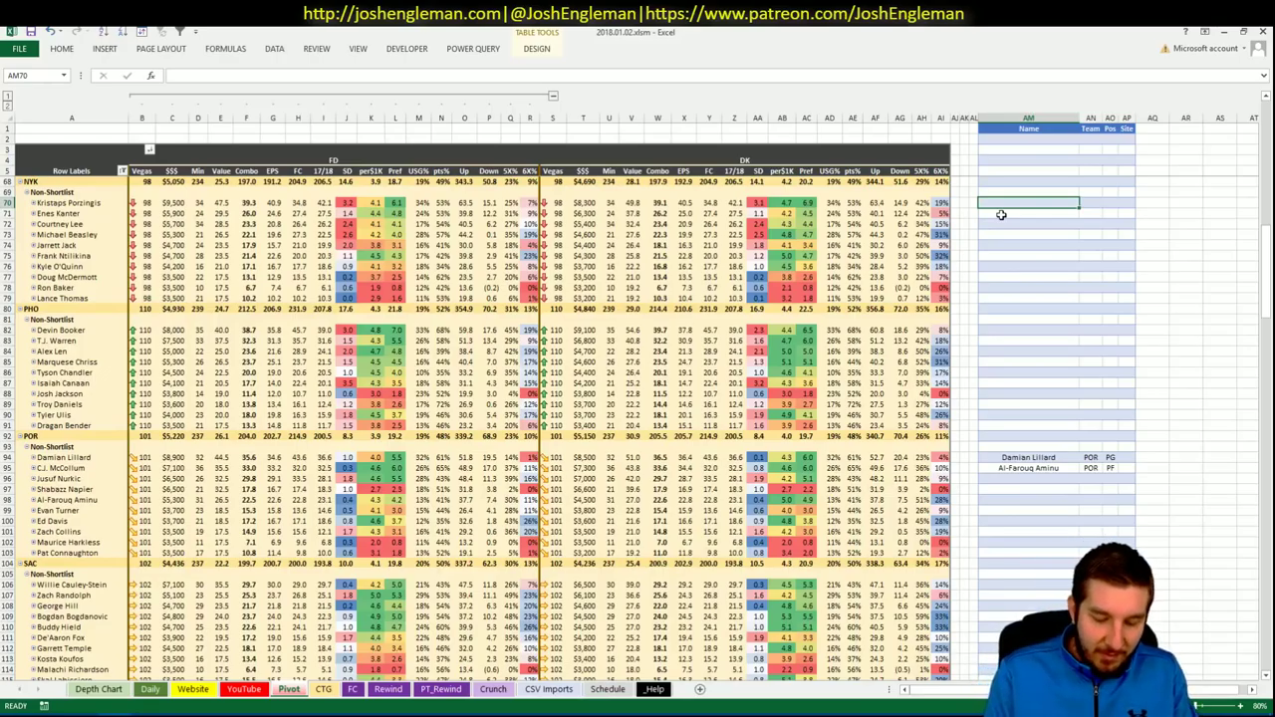
type("Krist")
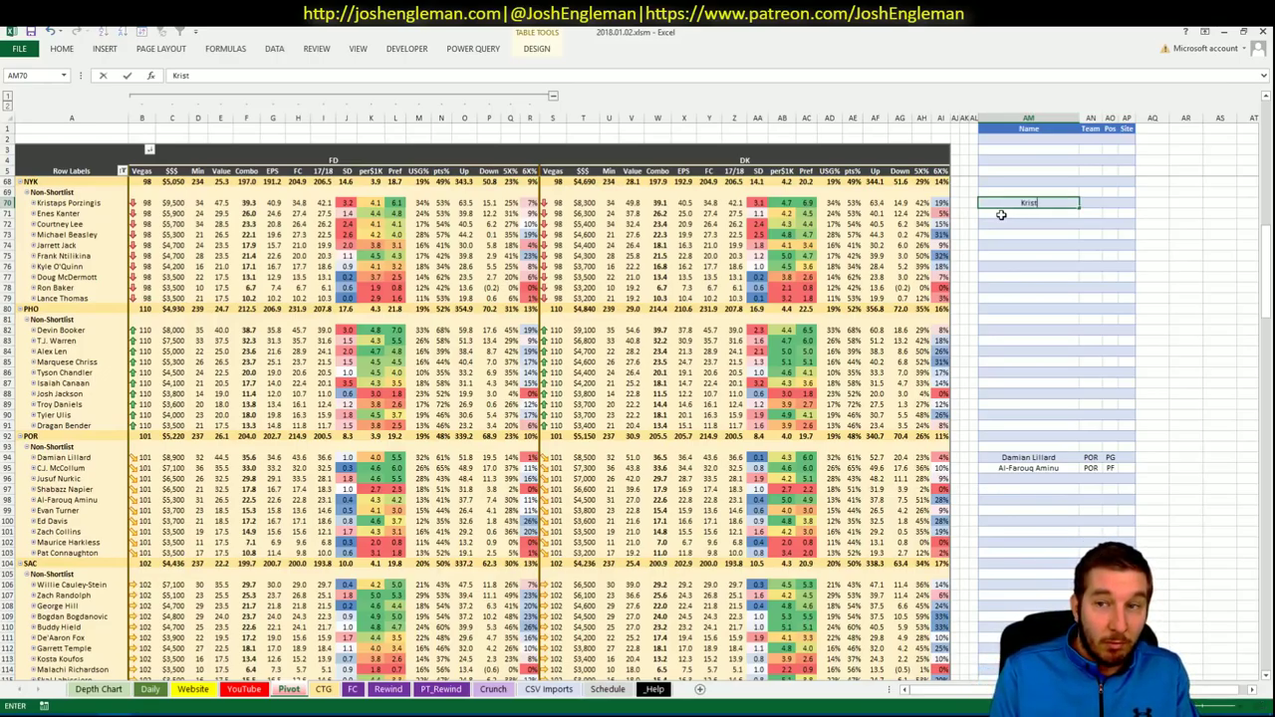
type("aps Porzingi")
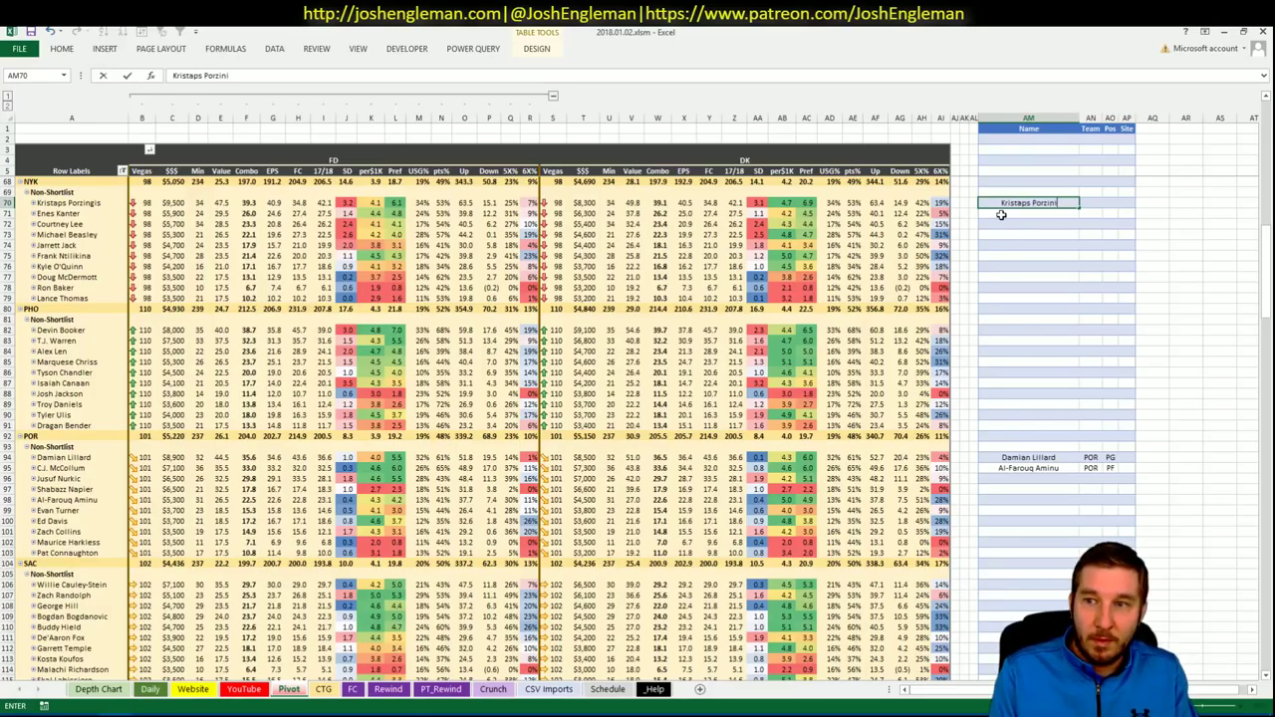
type("s")
key("Tab")
key("Tab")
key("Tab")
type("DK")
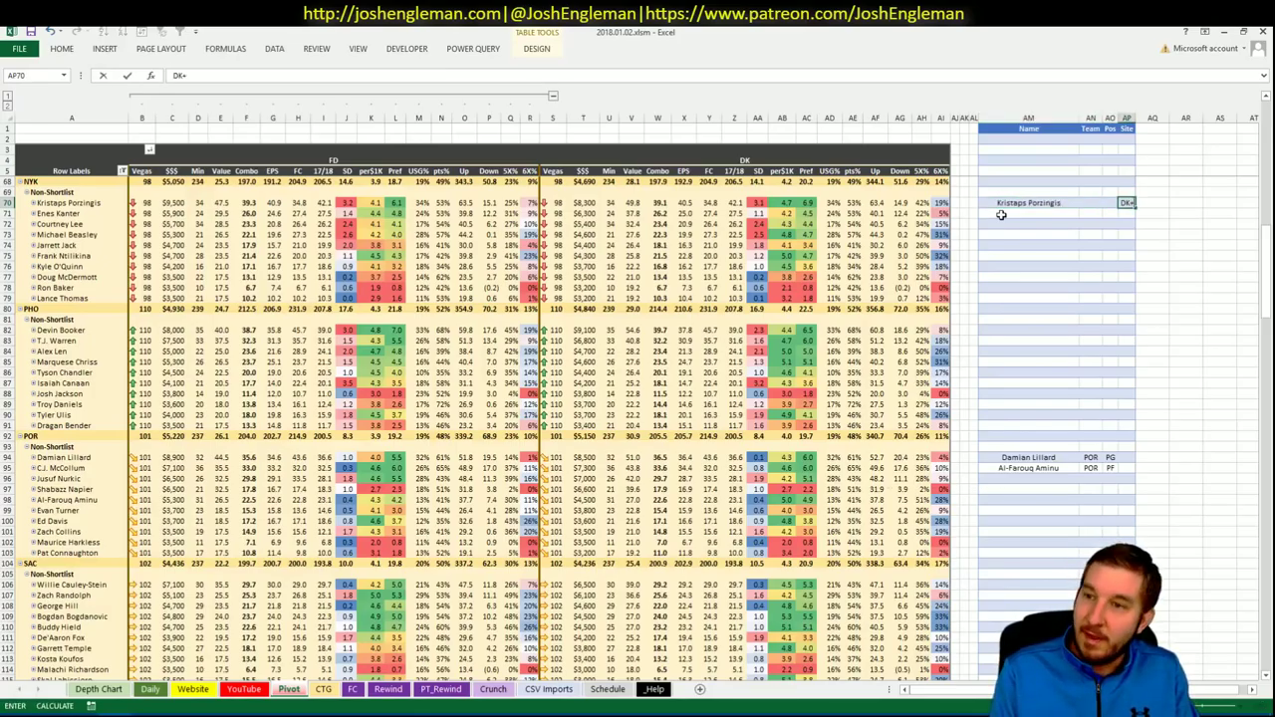
type("+")
key("Return")
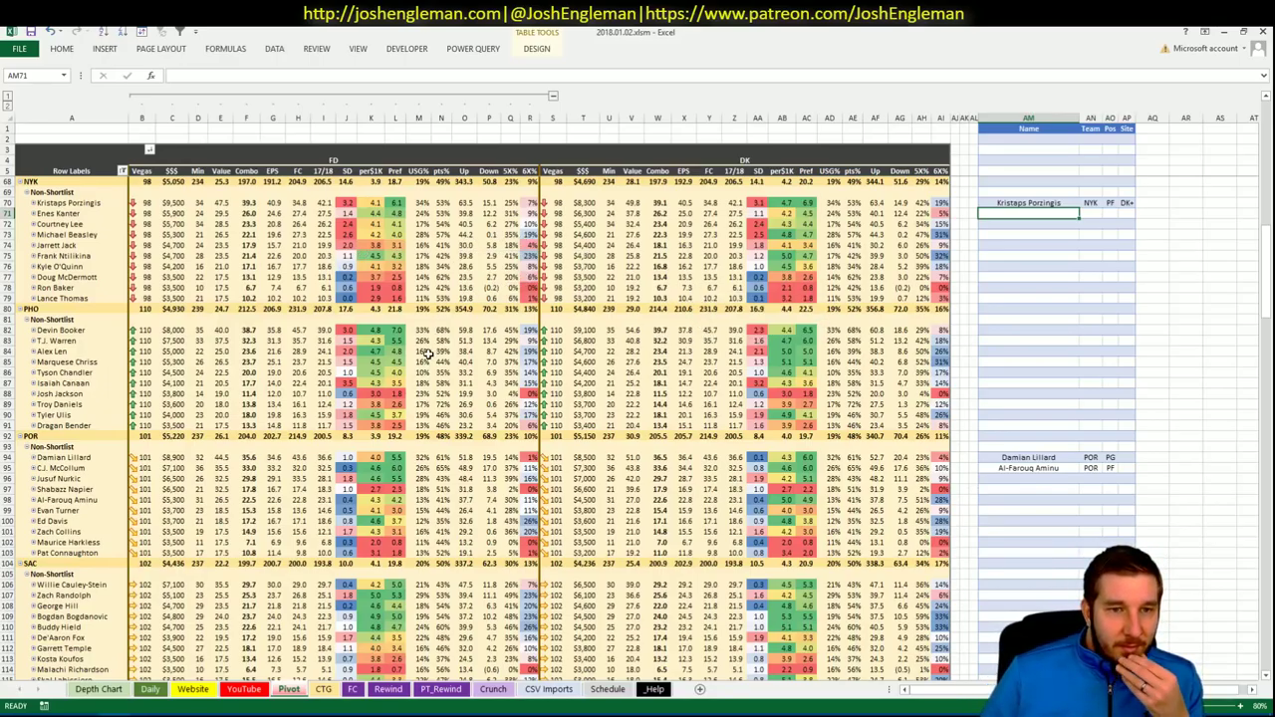
Compare Knicks players across the CTG, Pivot and YouTube sheets.
left_click(327, 692)
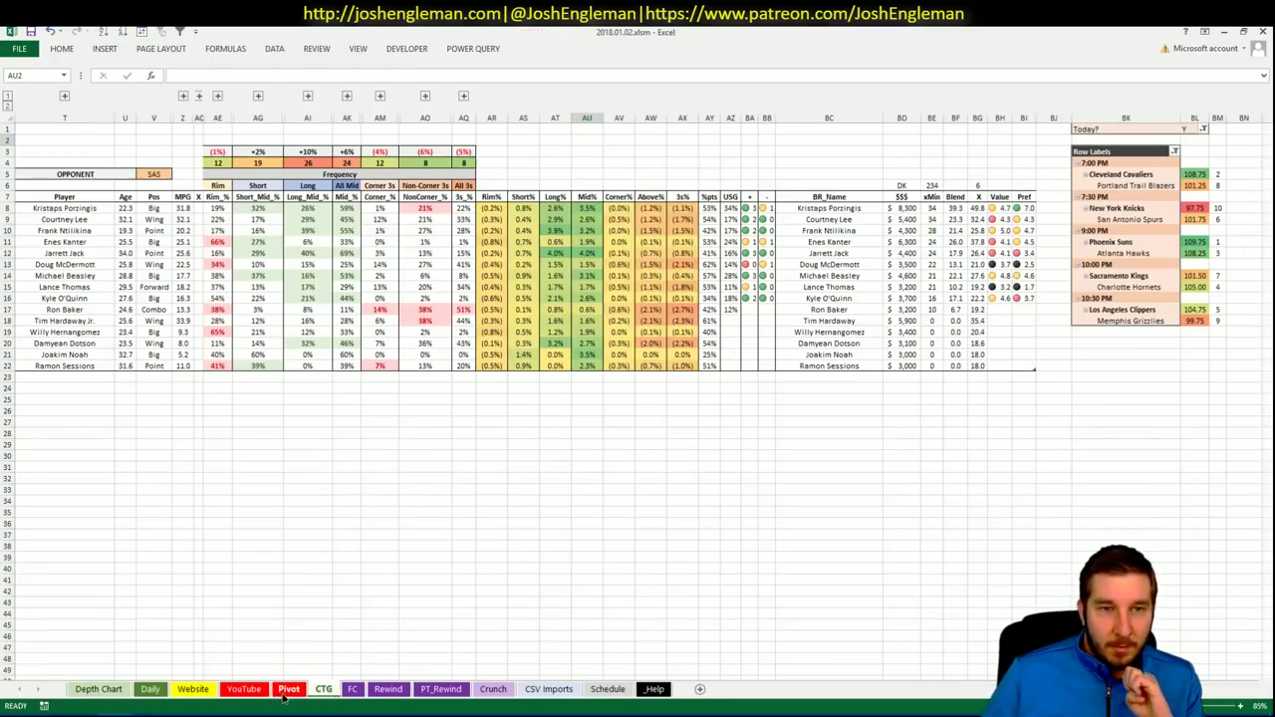
left_click(287, 690)
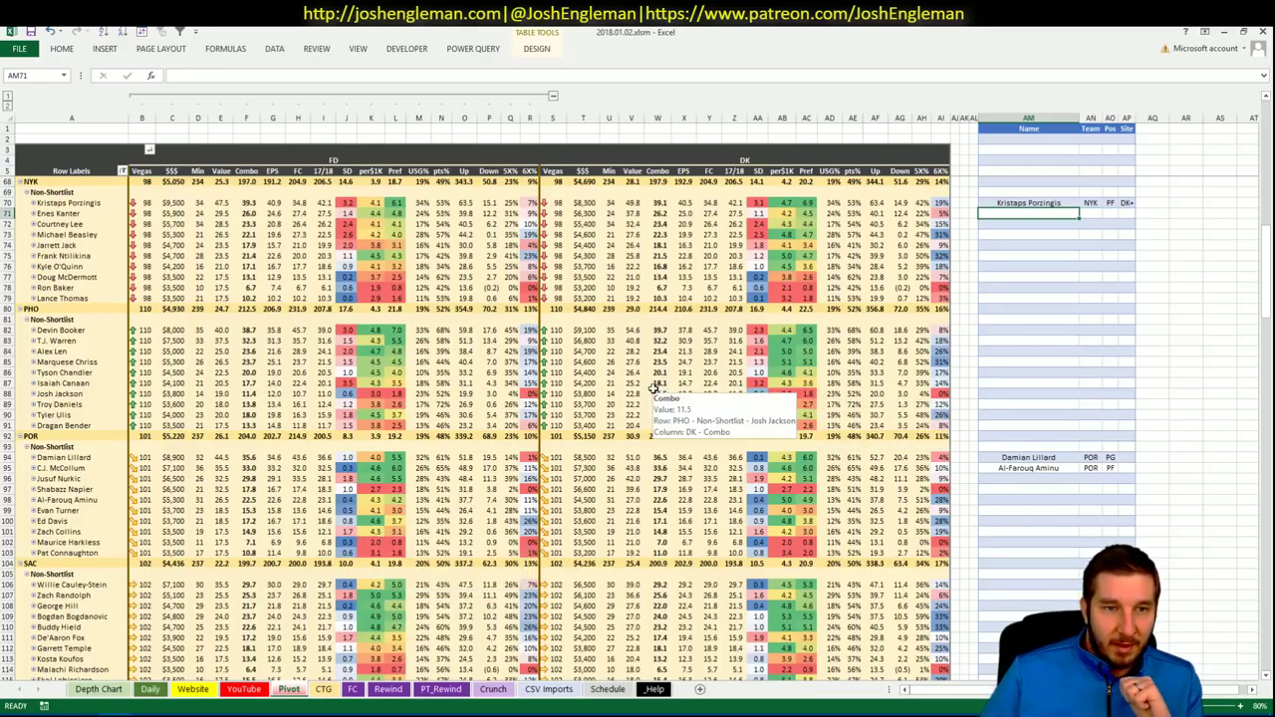
left_click(249, 687)
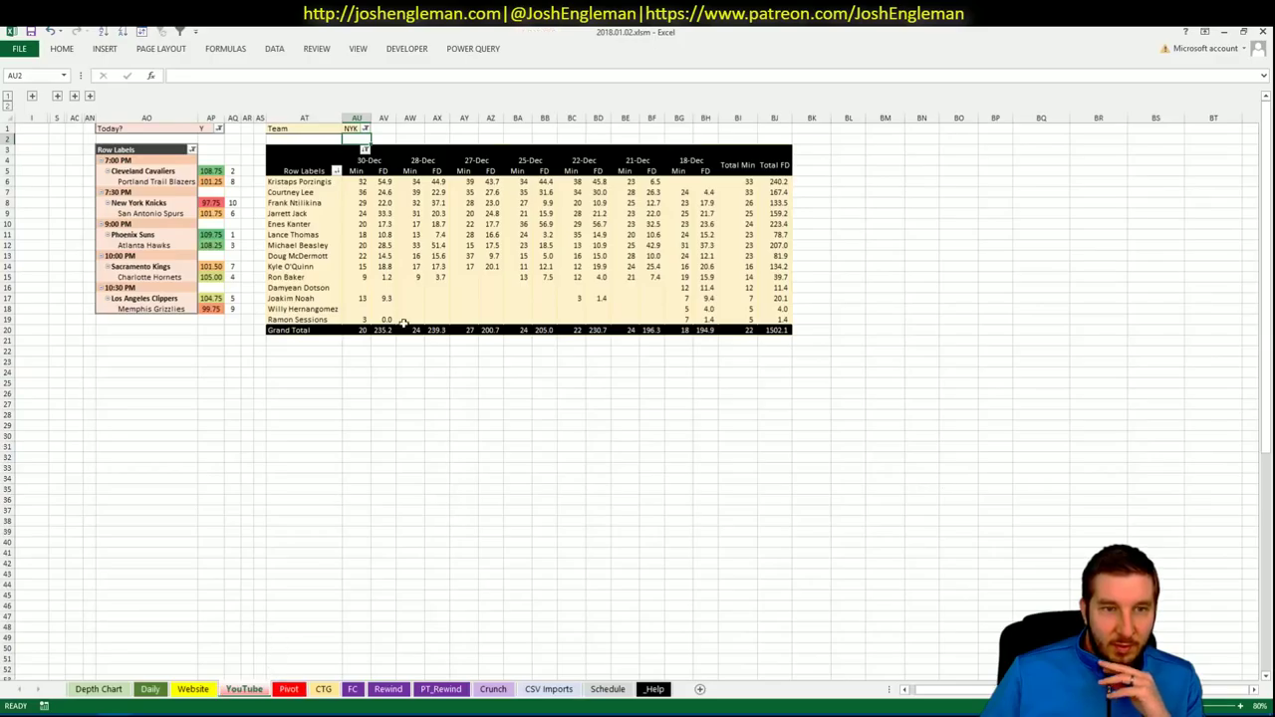
left_click(323, 689)
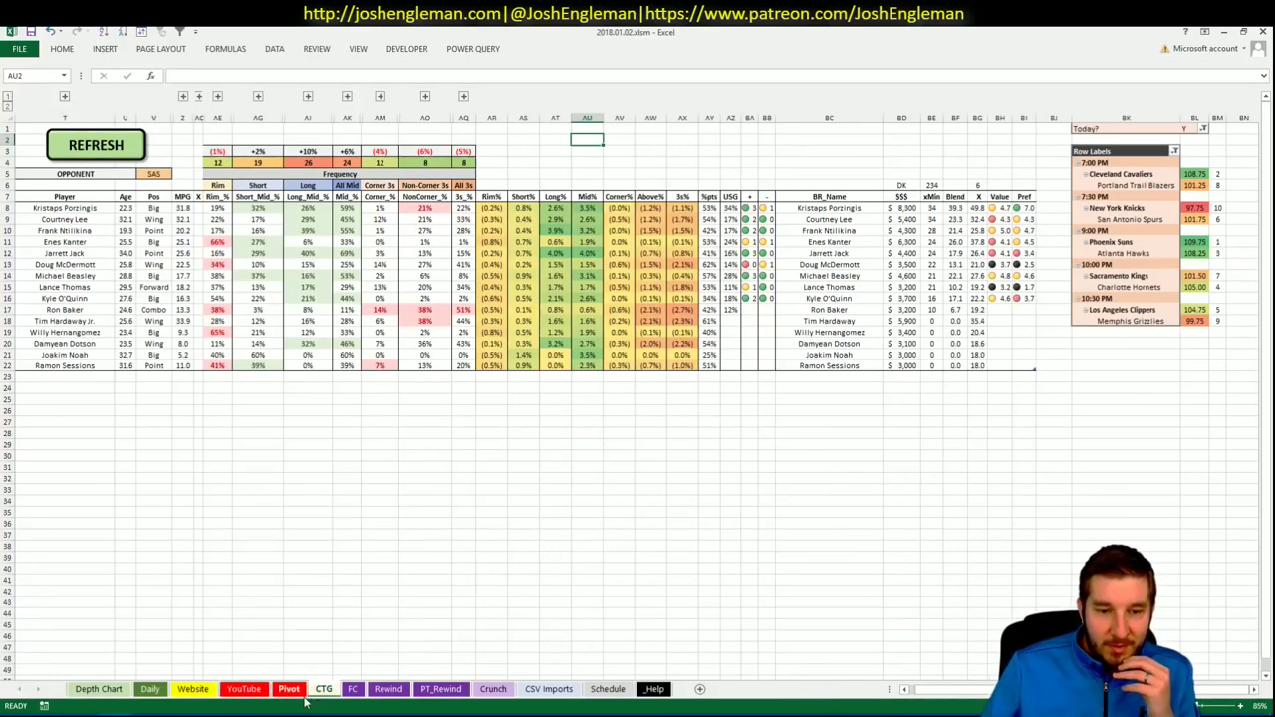
left_click(294, 697)
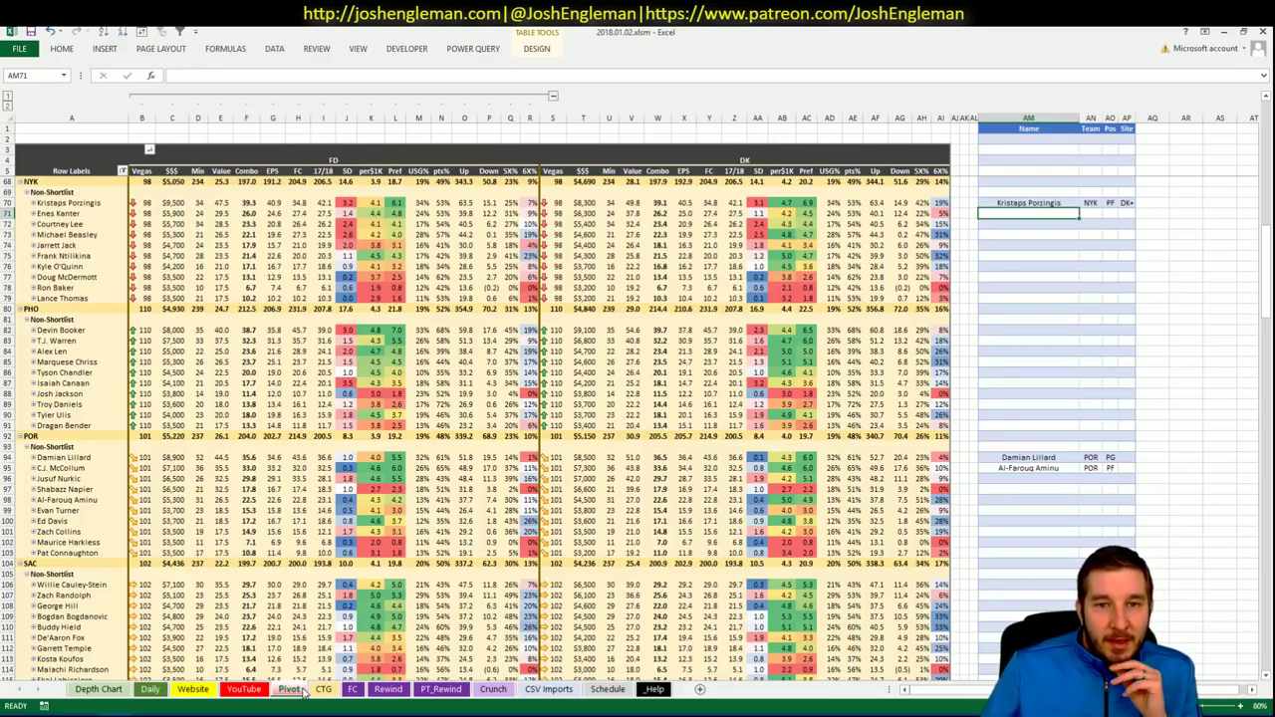
left_click(331, 691)
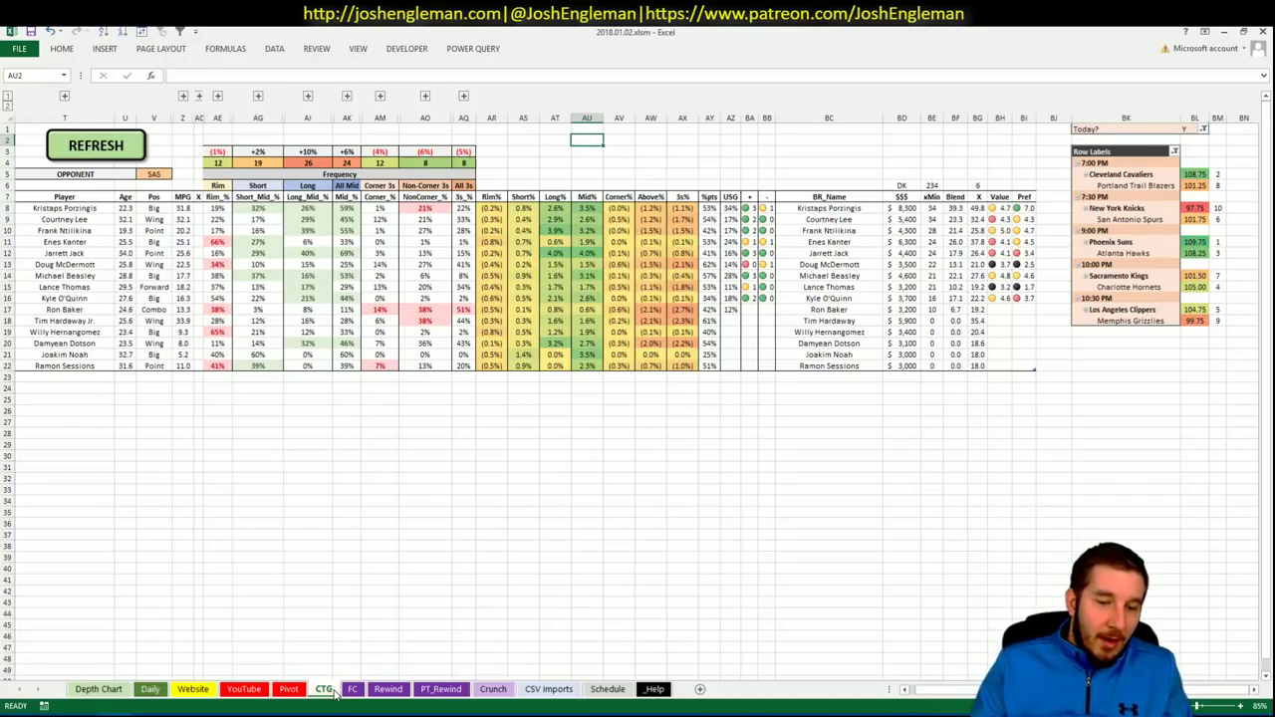
Add Frank Ntilikina (NYK, PG) to the shortlist below Kristaps Porzingis.
left_click(288, 688)
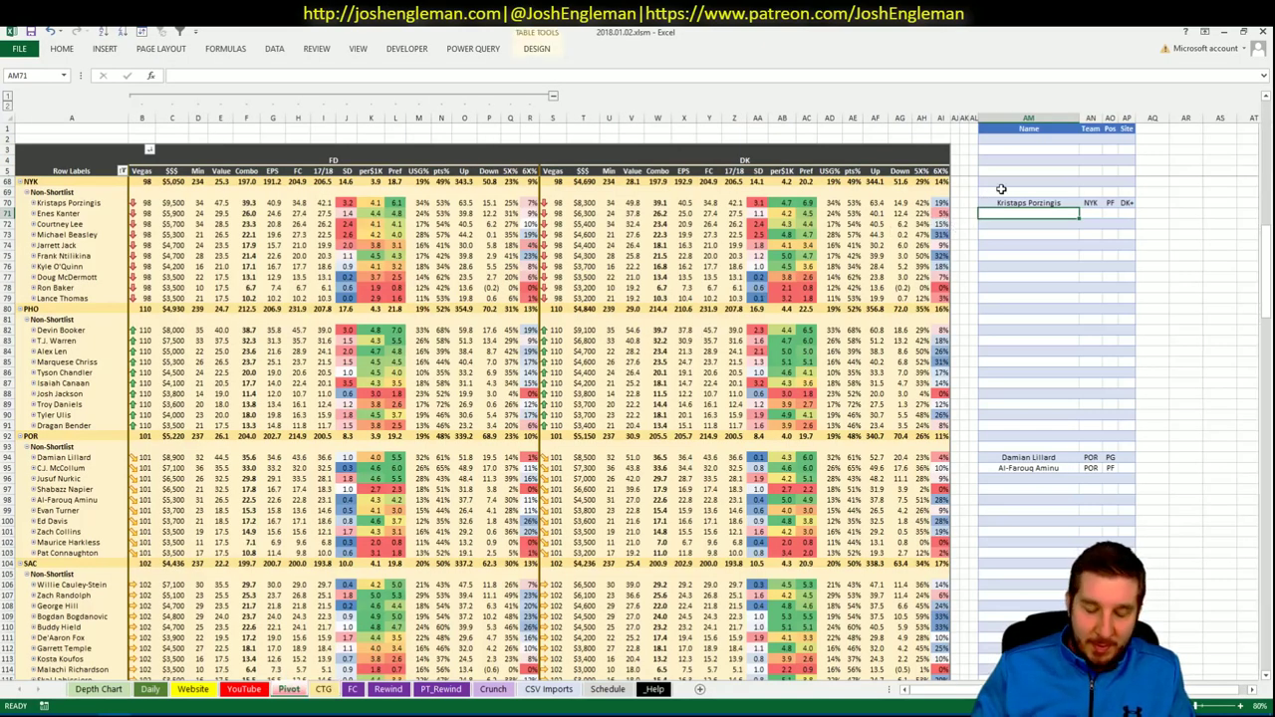
type("Frank")
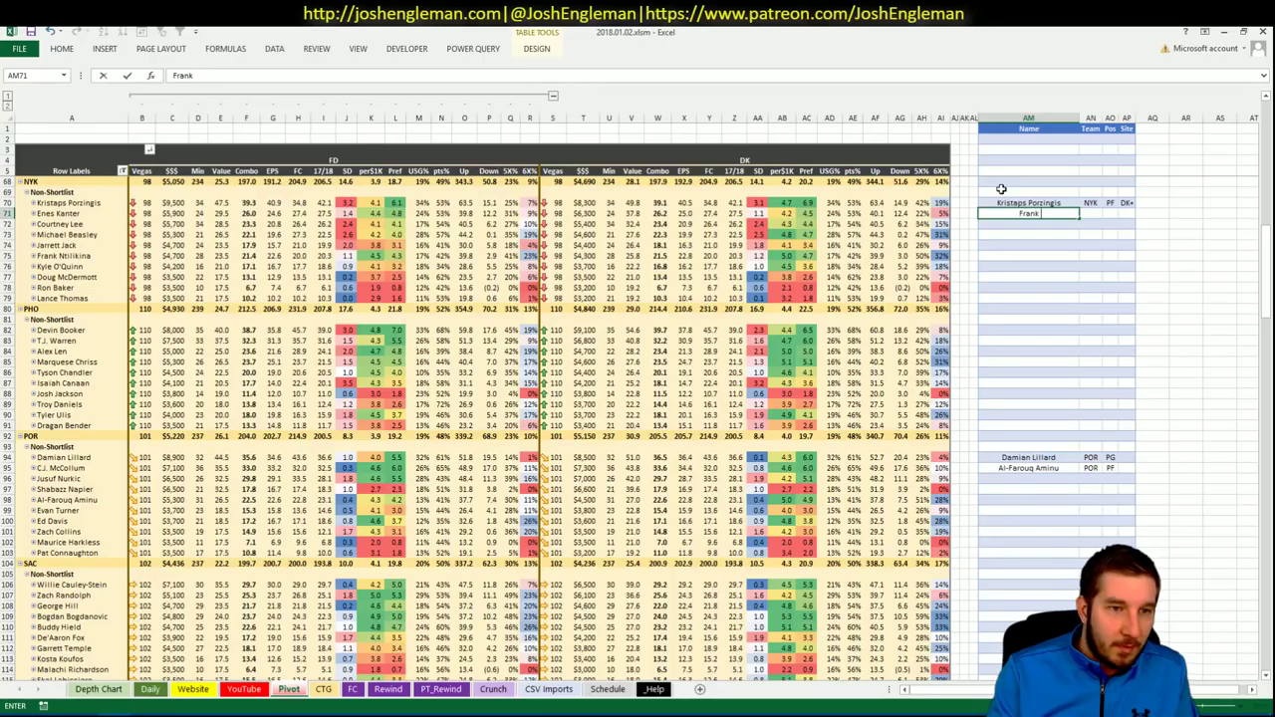
type(" Ntilikina")
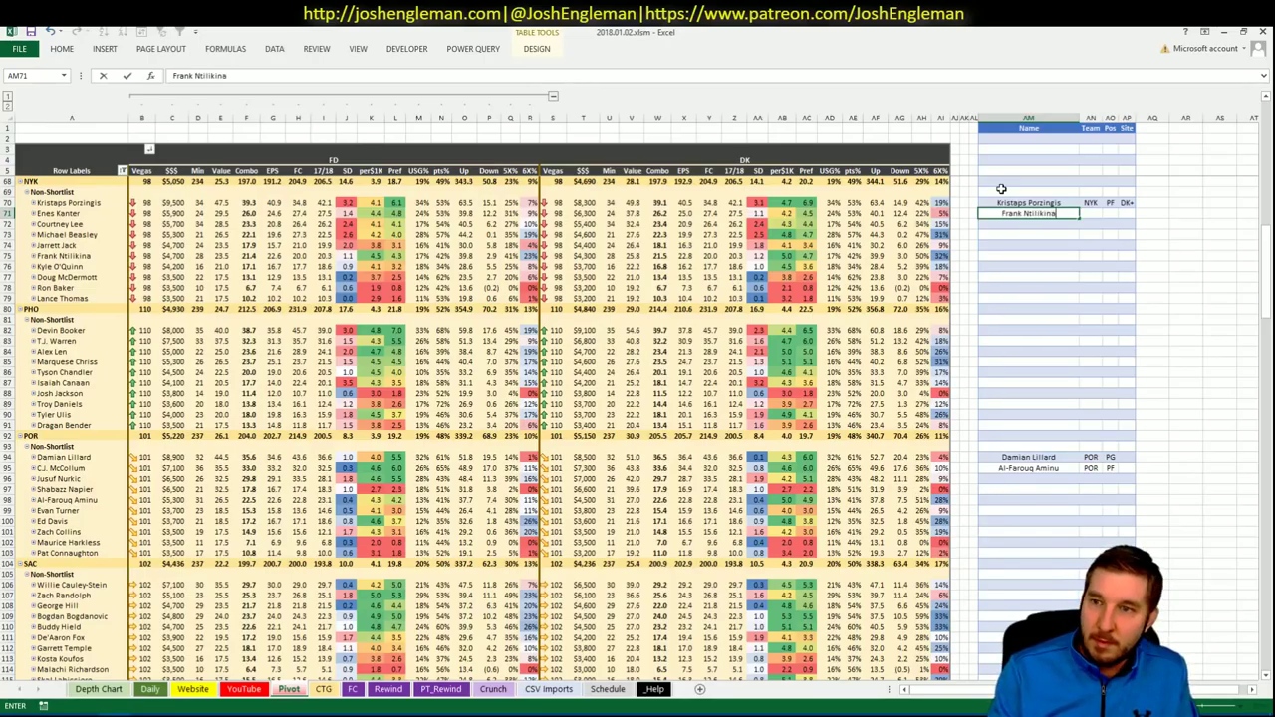
key("Return")
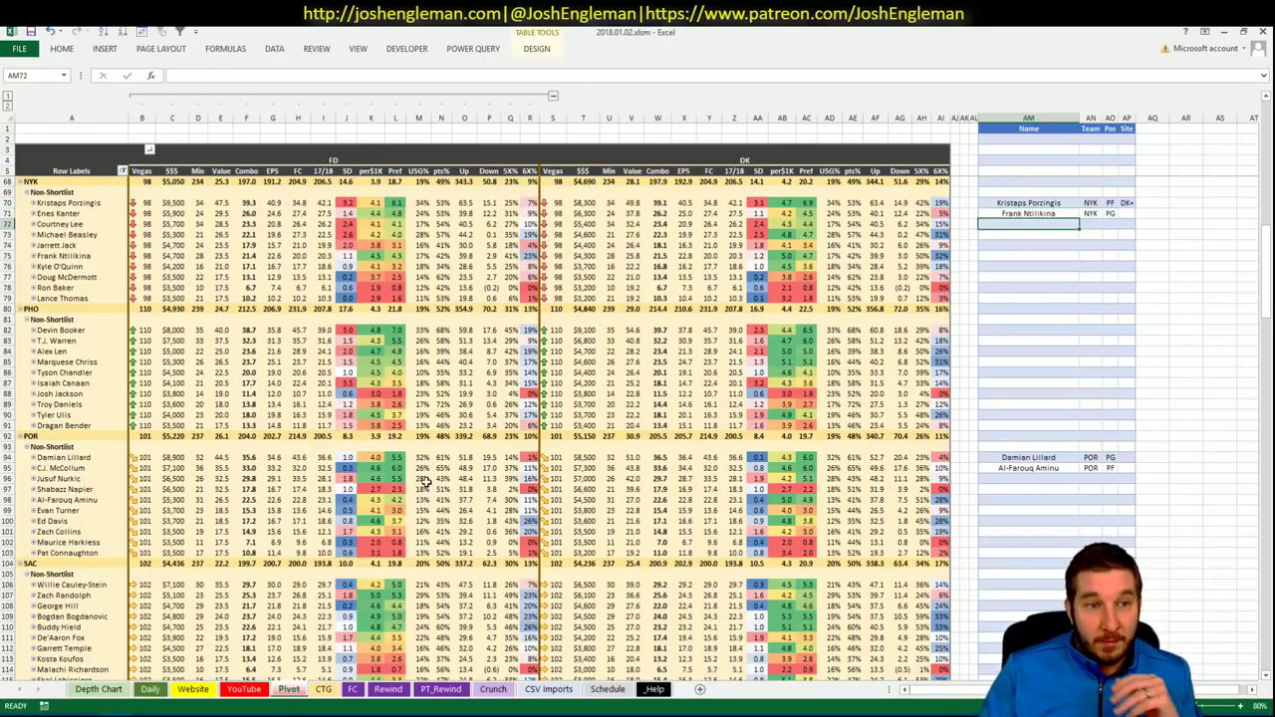
left_click(321, 692)
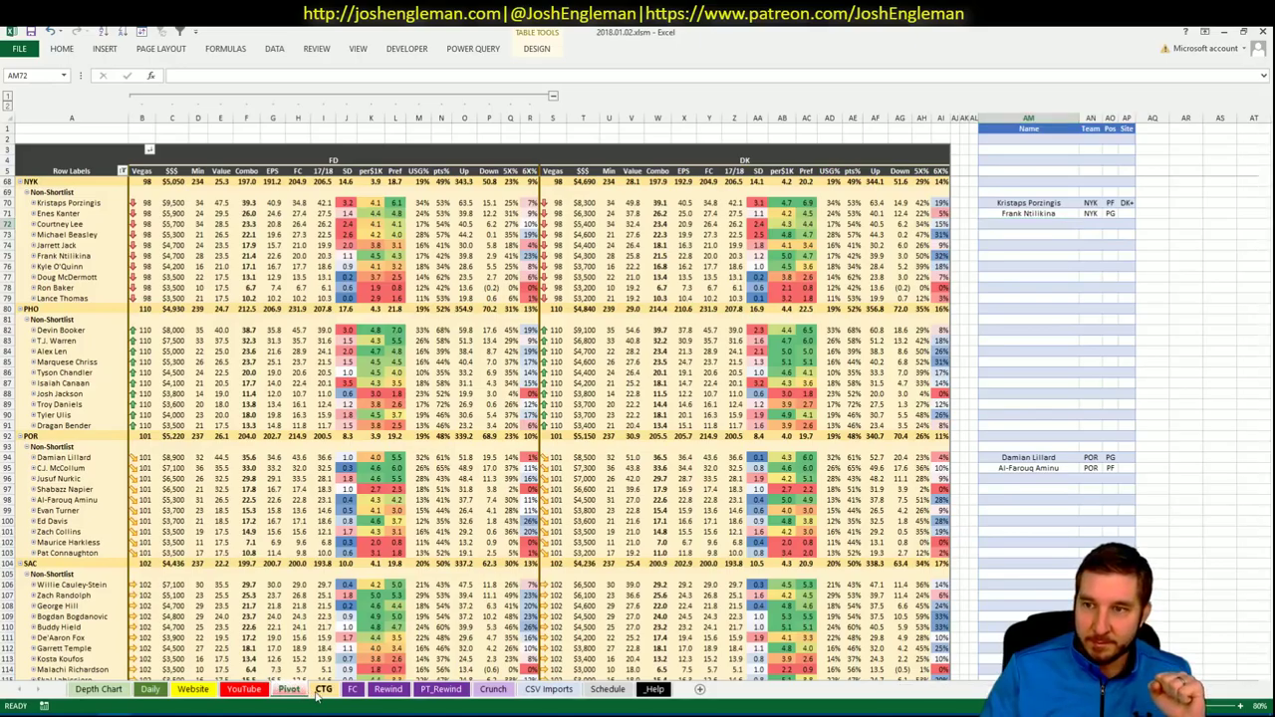
Change the CTG sheet's opponent cell V5 from SAS to NYK.
left_click(156, 175)
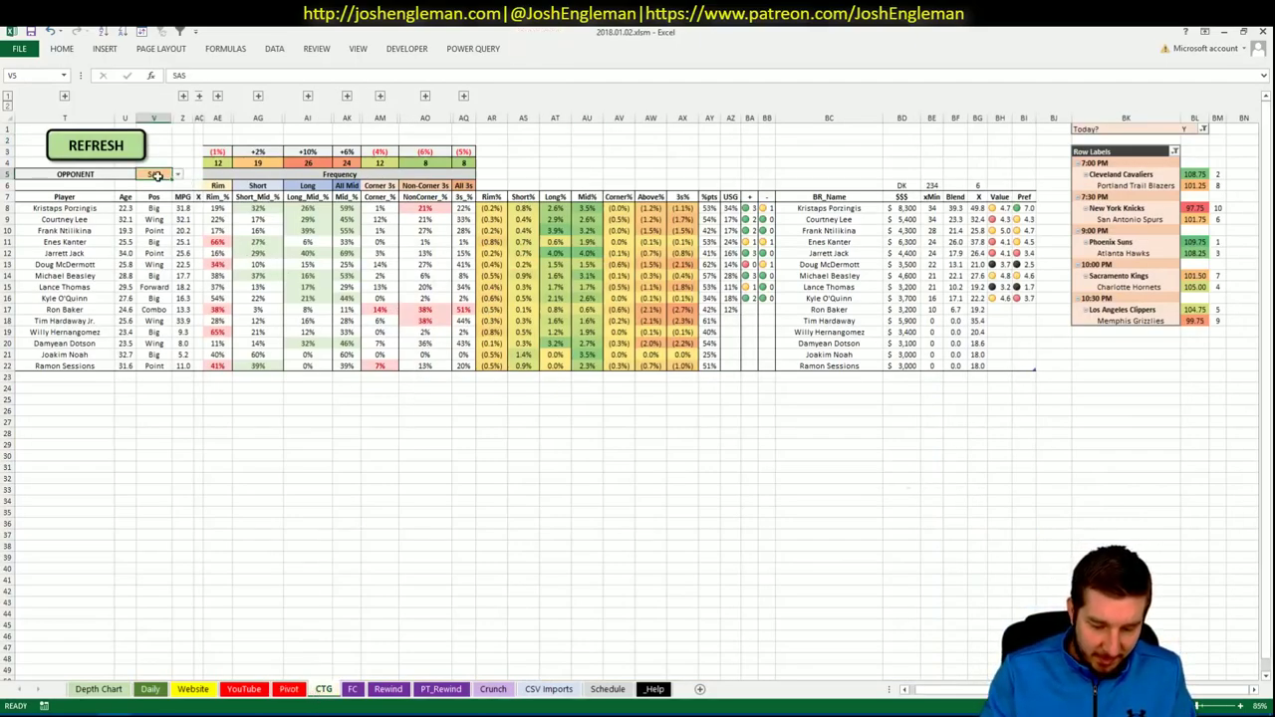
type("NYK")
key("Return")
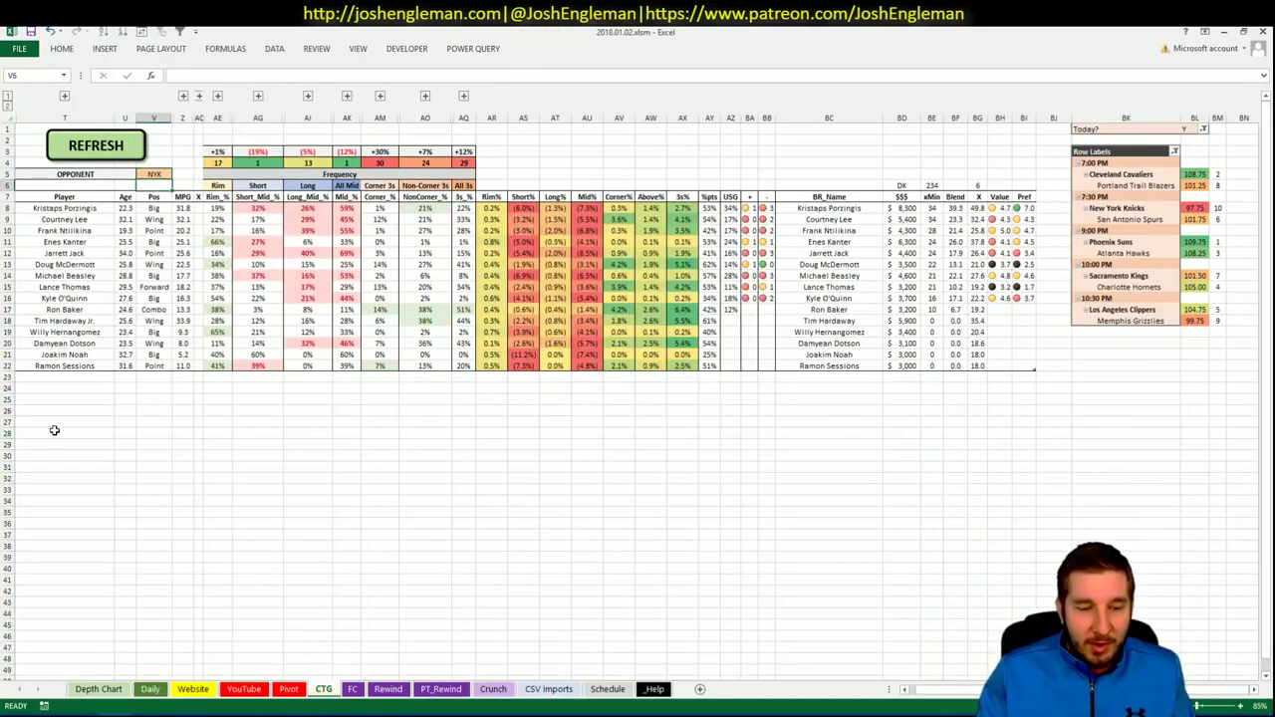
Load the San Antonio Spurs team page on Cleaning the Glass by searching 'spurs'.
key("alt+Tab")
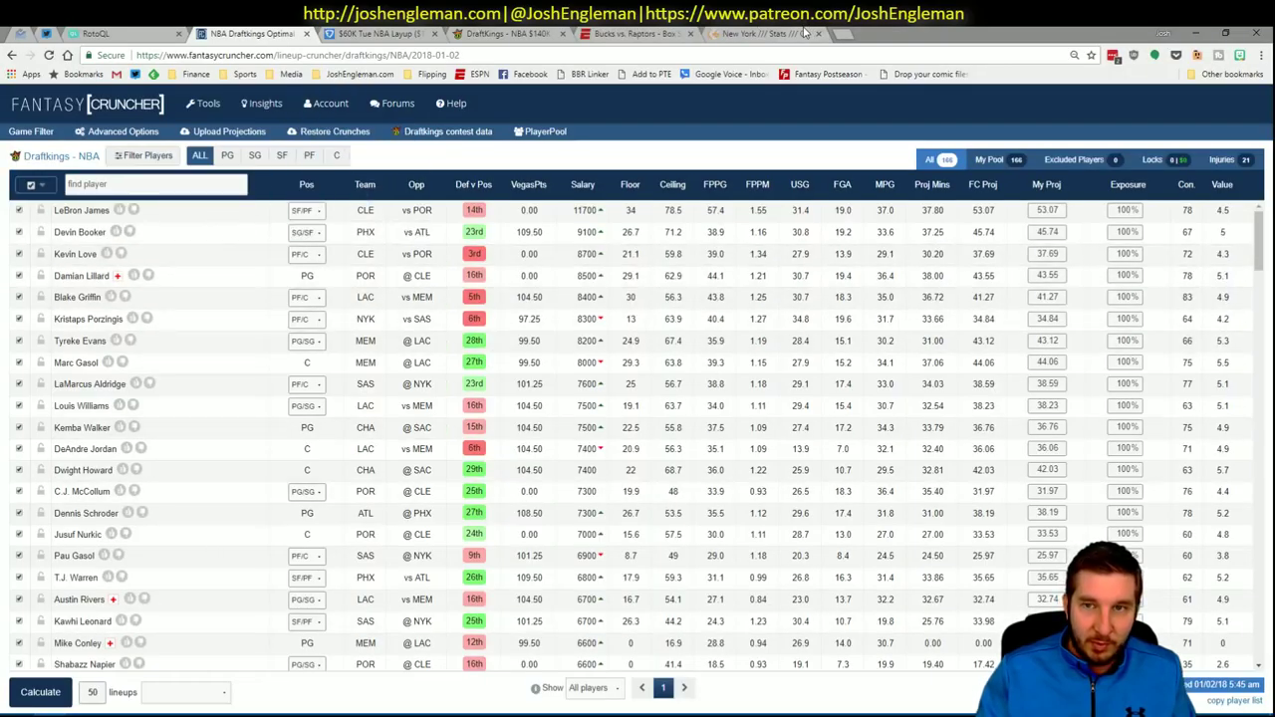
left_click(805, 33)
left_click(351, 135)
type("s")
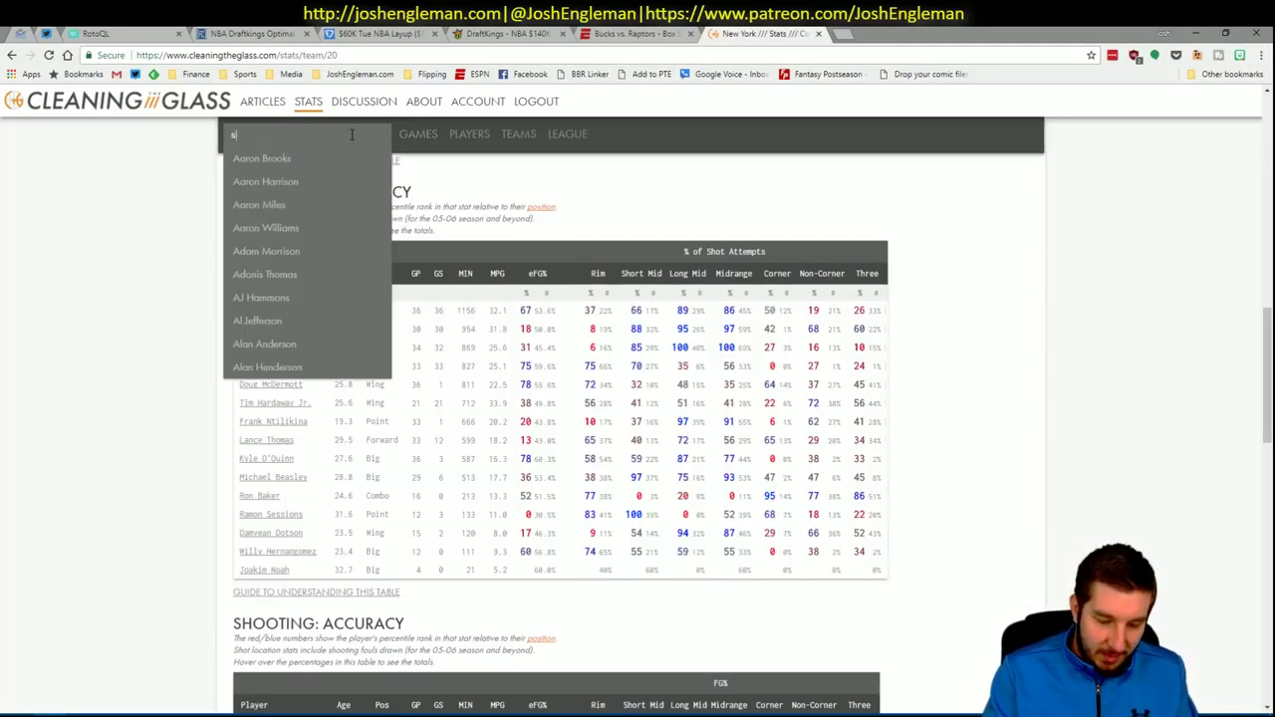
type("purs")
key("Down")
key("Return")
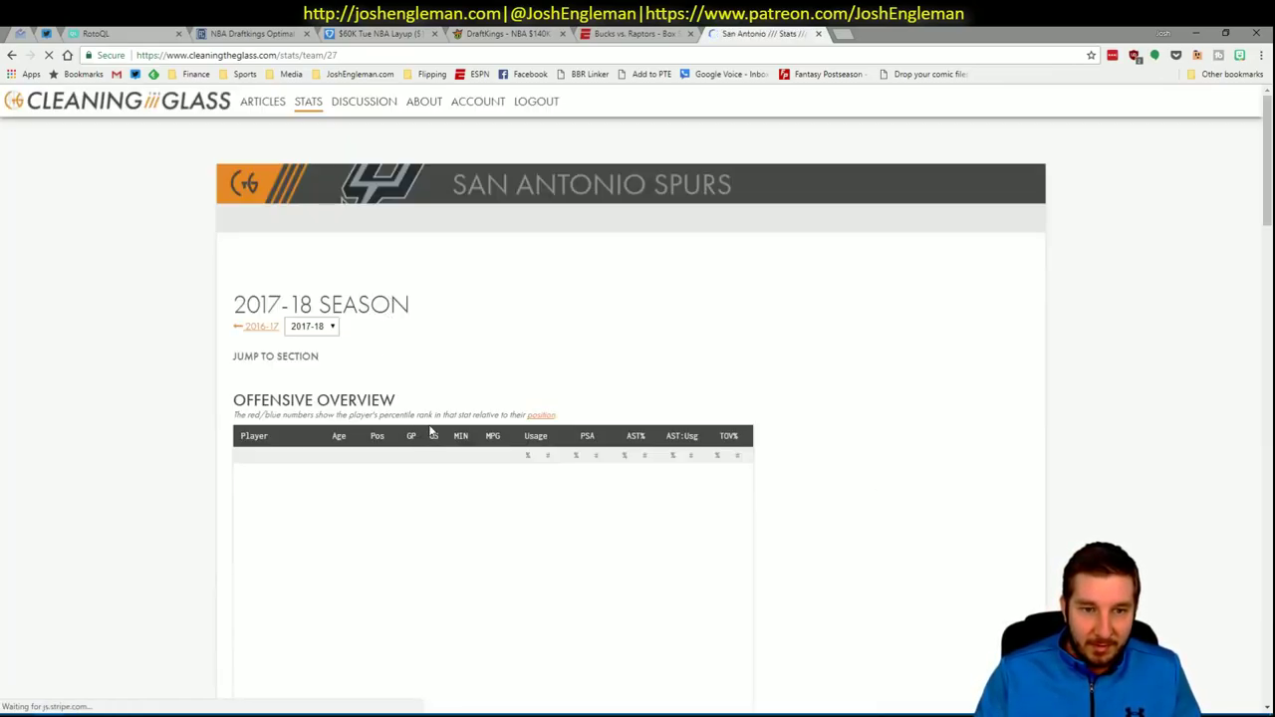
Select and copy the Spurs Shooting: Frequency player rows, then return to Excel.
scroll(403, 375, "down", 2)
scroll(403, 376, "down", 9)
left_click_drag(874, 598, 236, 312)
key("alt+Tab")
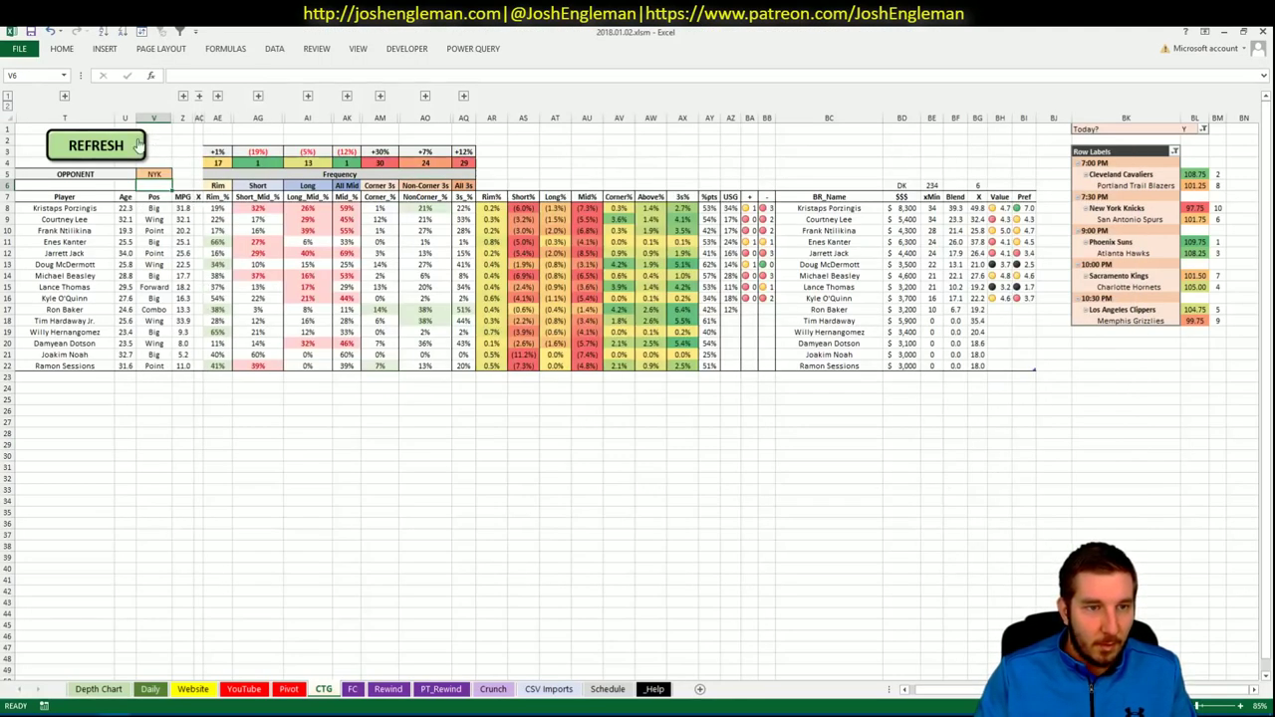
Paste the copied Spurs shooting-frequency table into the CTG sheet using the REFRESH button.
left_click(122, 148)
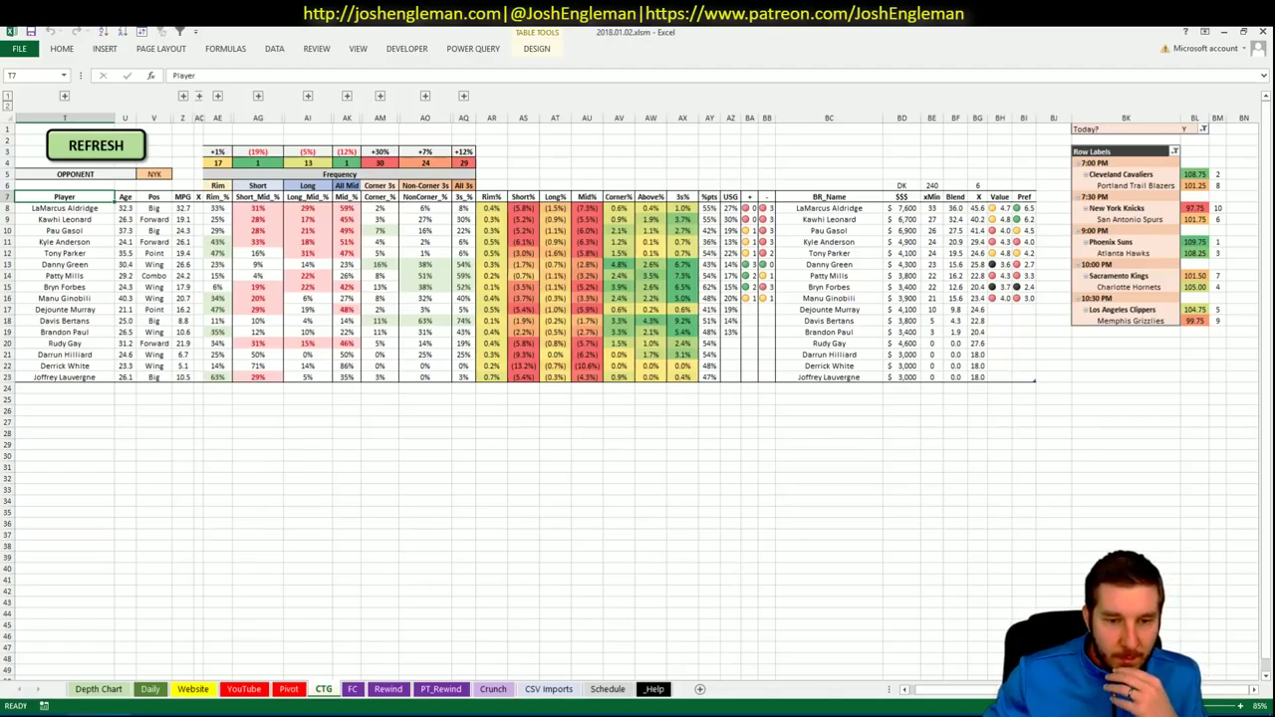
Browse the Pivot projections sheet around cell L88.
left_click(288, 689)
left_click(390, 398)
scroll(391, 398, "down", 14)
scroll(390, 398, "down", 2)
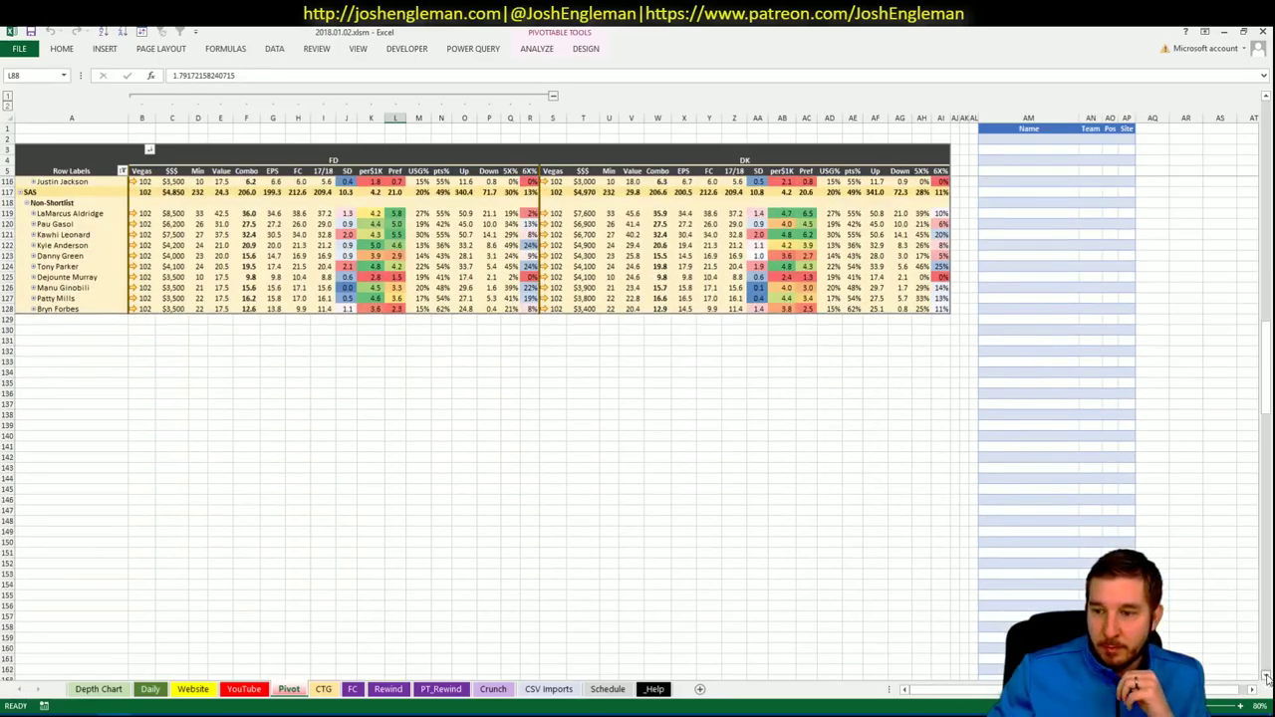
left_click(1266, 677)
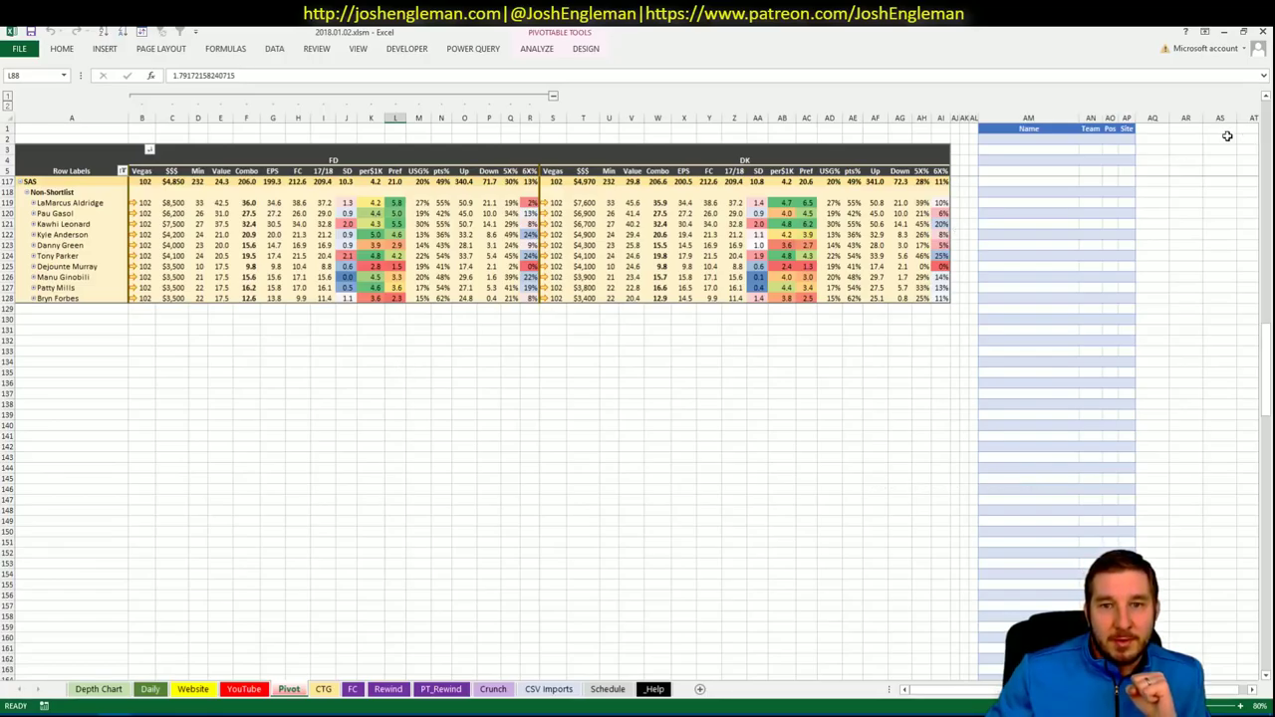
mouse_move(729, 279)
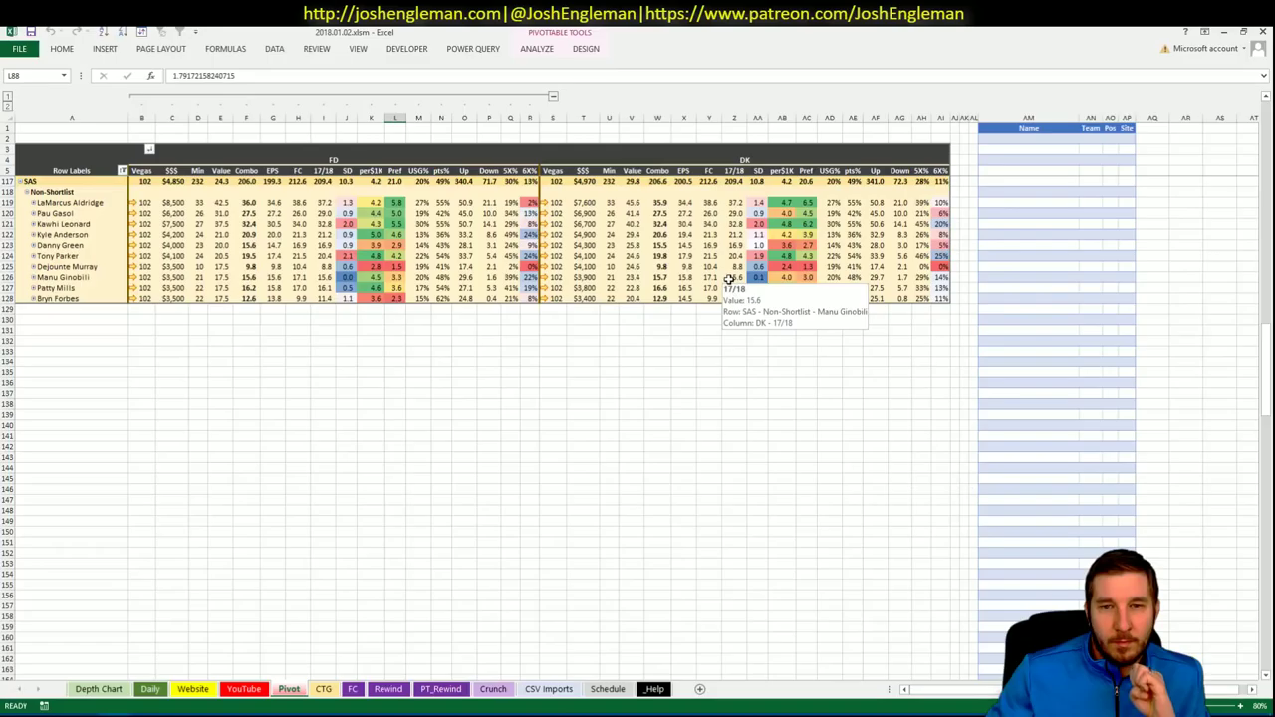
Filter the YouTube minutes pivot to team SAS, then start a new Pivot shortlist entry.
left_click(263, 690)
left_click(359, 129)
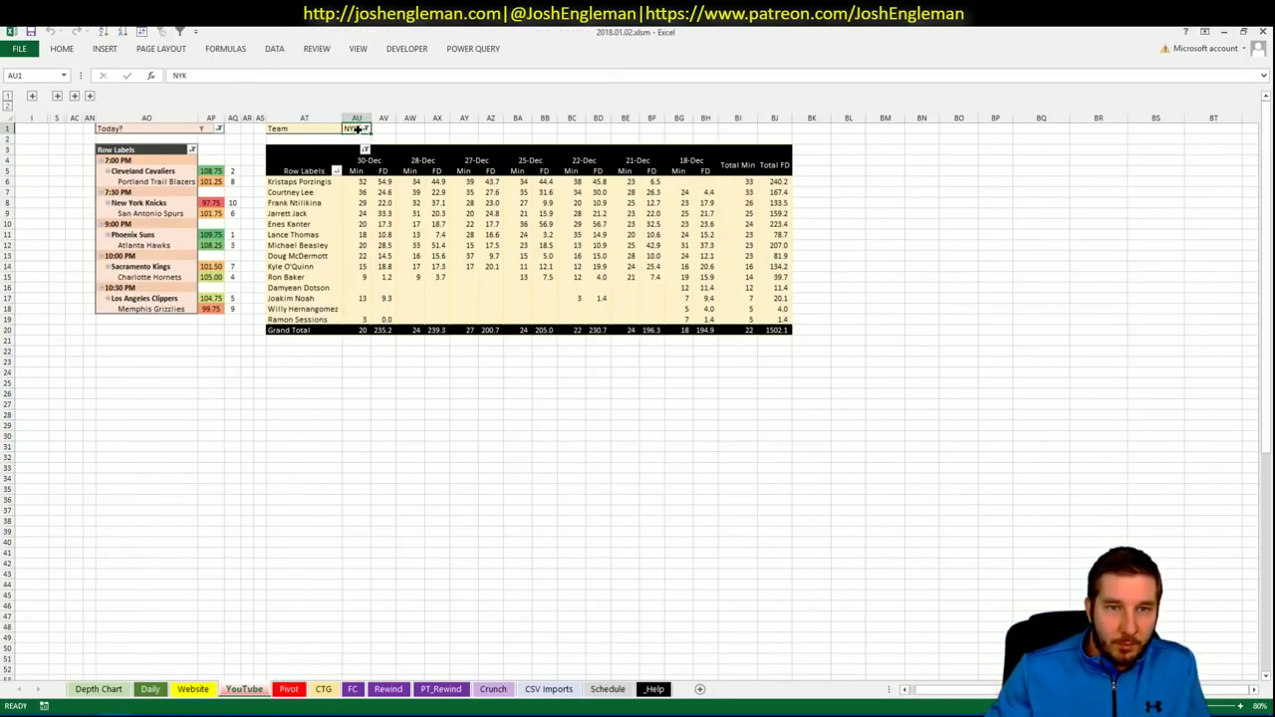
type("SAS")
key("Return")
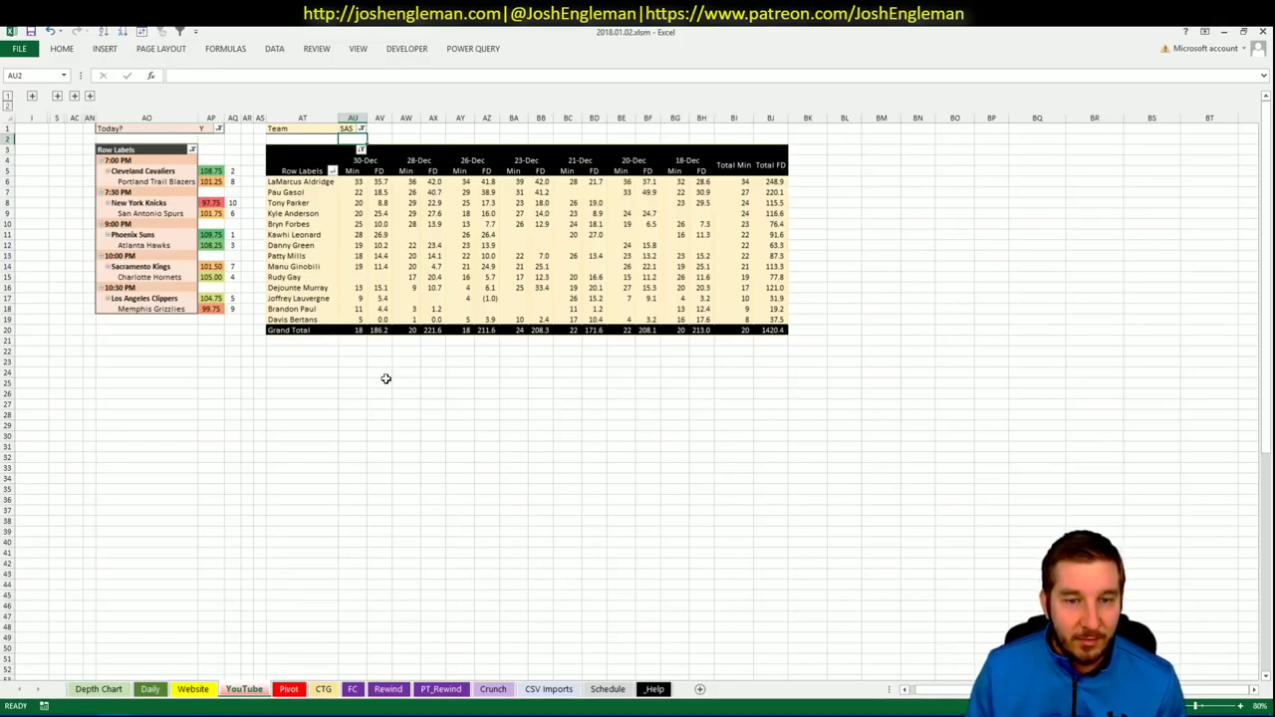
left_click(319, 690)
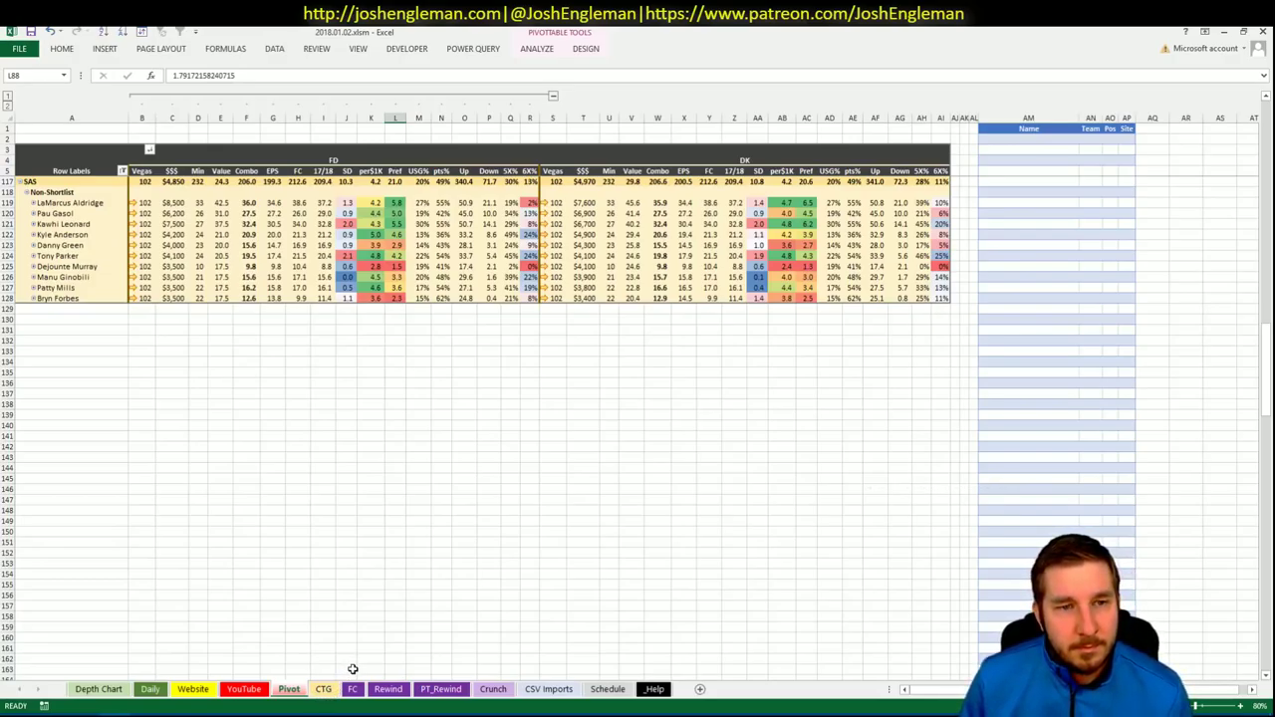
left_click(993, 203)
Add LaMarcus Aldridge to the shortlist Name table, then check the CTG sheet and return.
type("LaM")
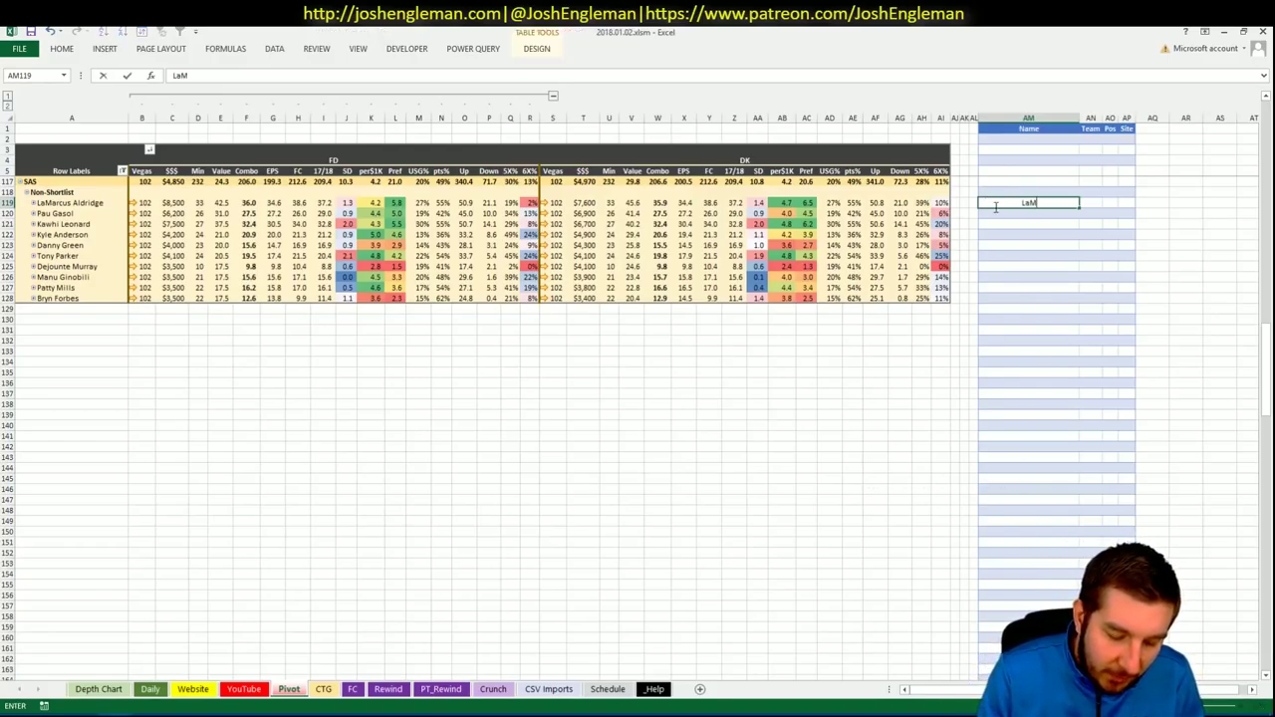
type("arcus Aldridge")
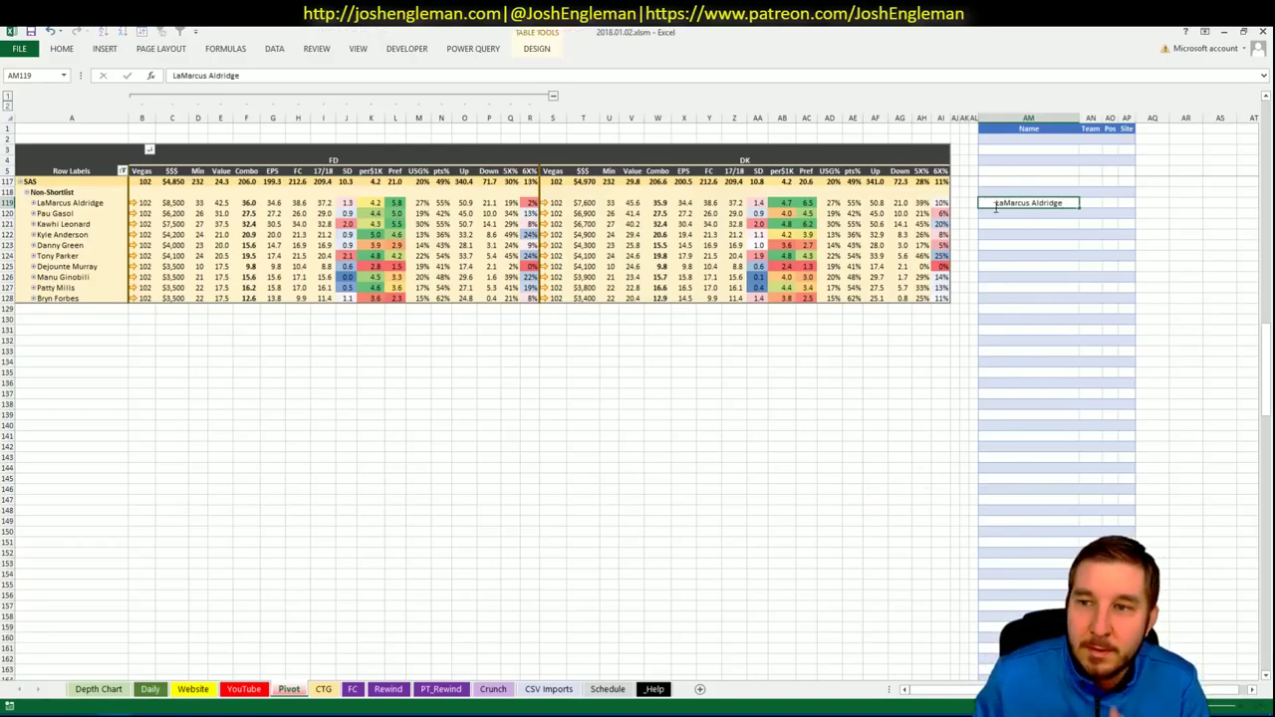
key("Return")
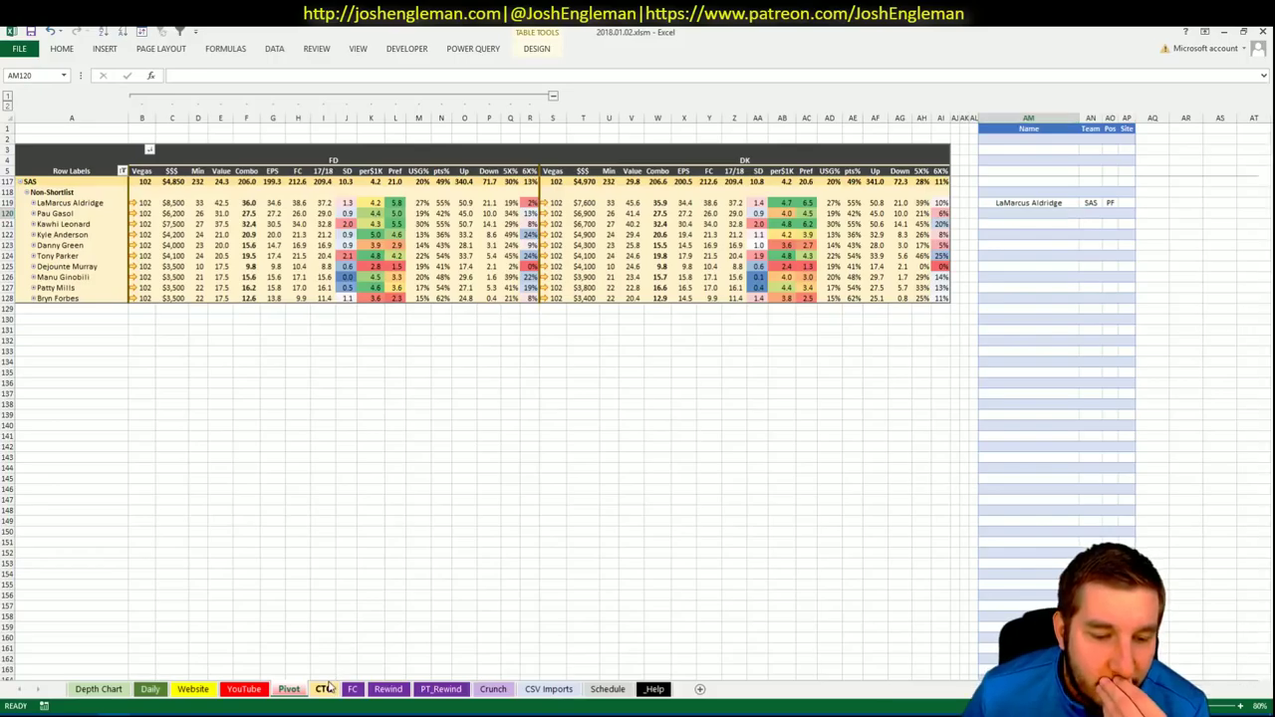
left_click(324, 688)
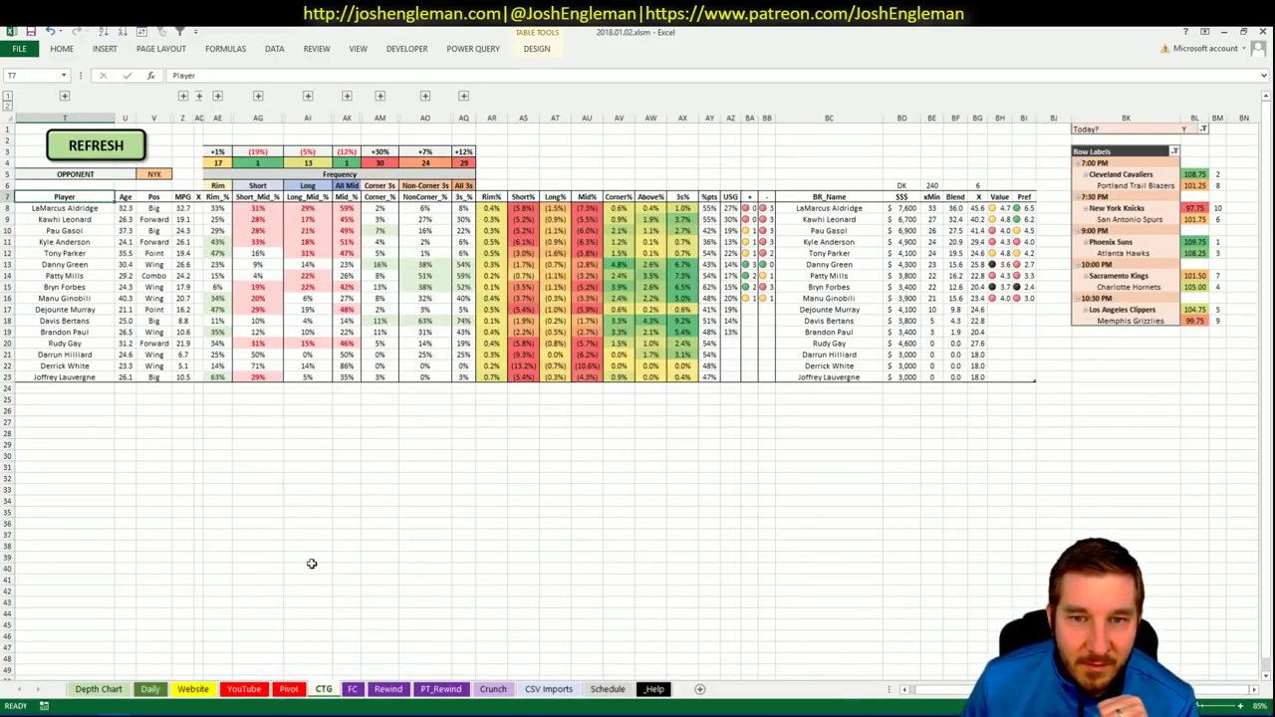
left_click(291, 689)
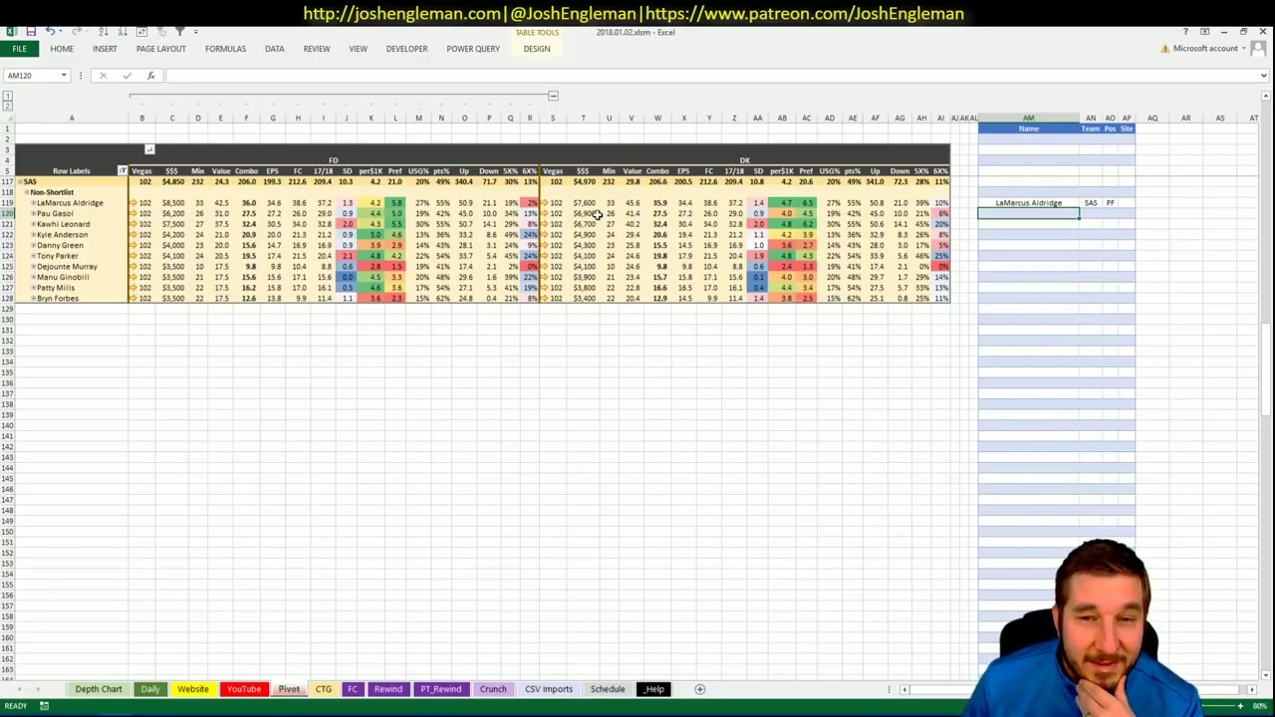
Compare San Antonio's recent minutes, Pivot projections and CTG shooting stats, ending on CTG.
left_click(240, 689)
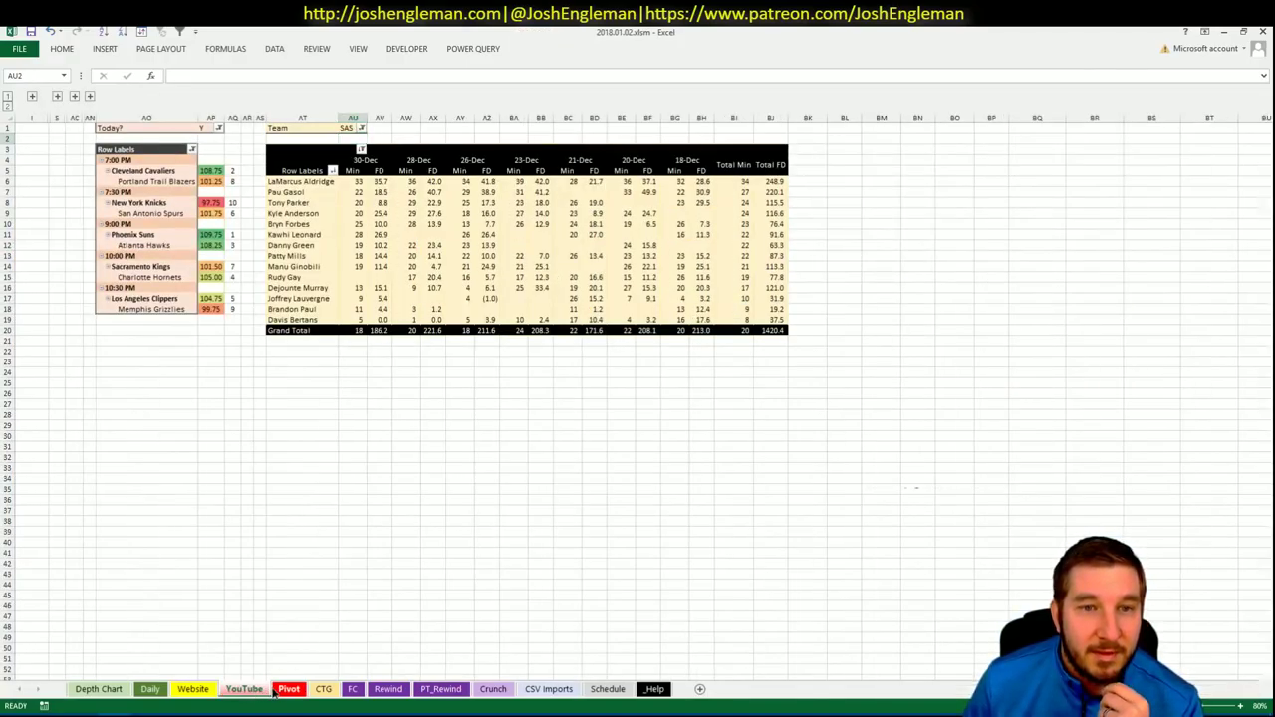
left_click(278, 689)
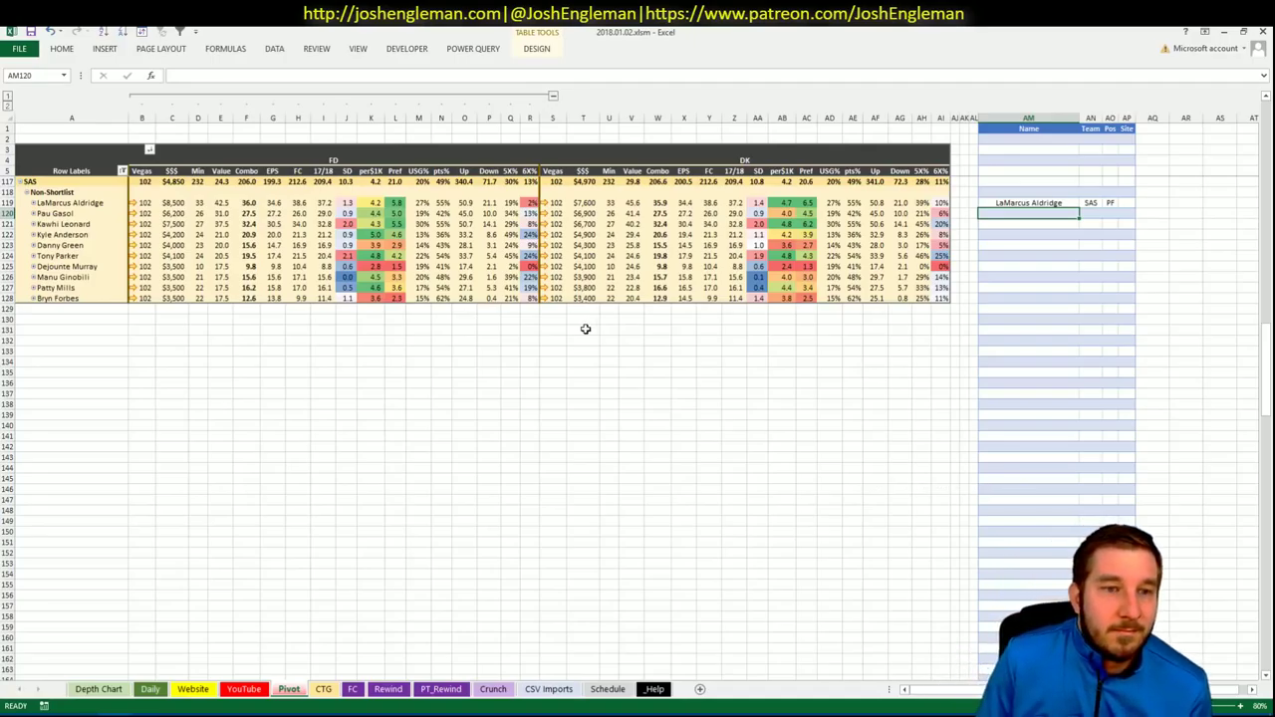
left_click(243, 688)
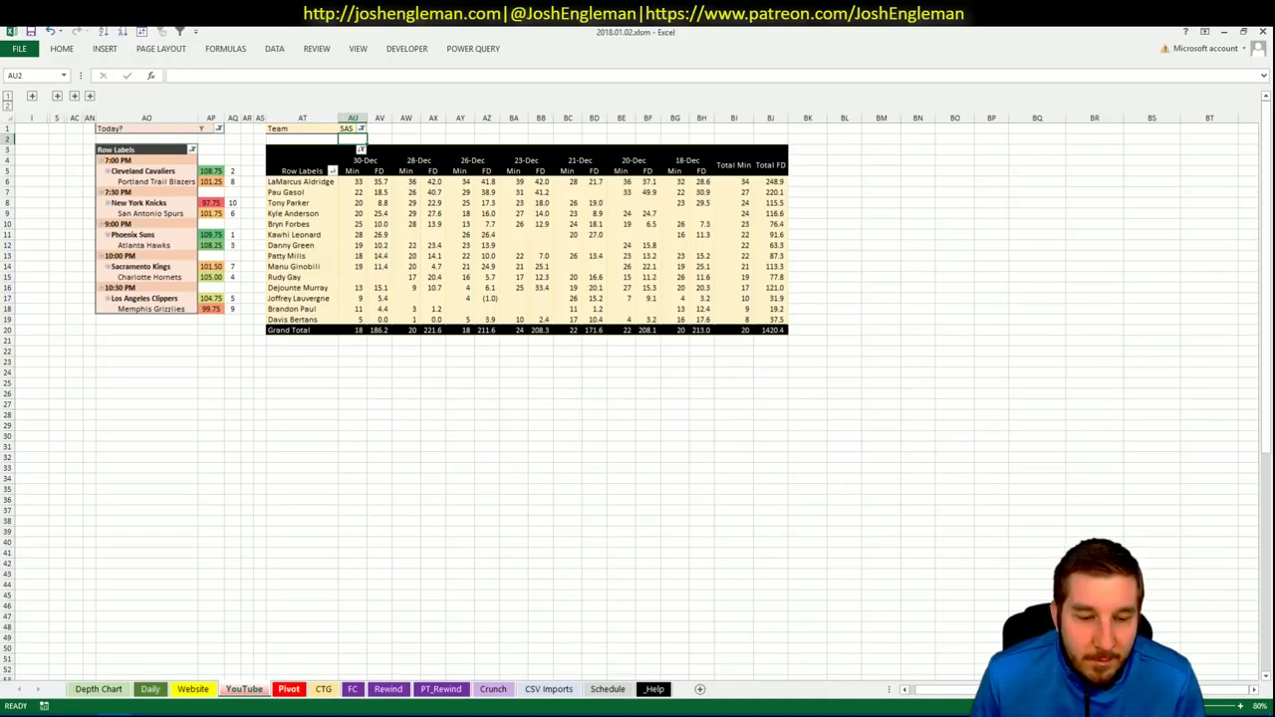
left_click(289, 689)
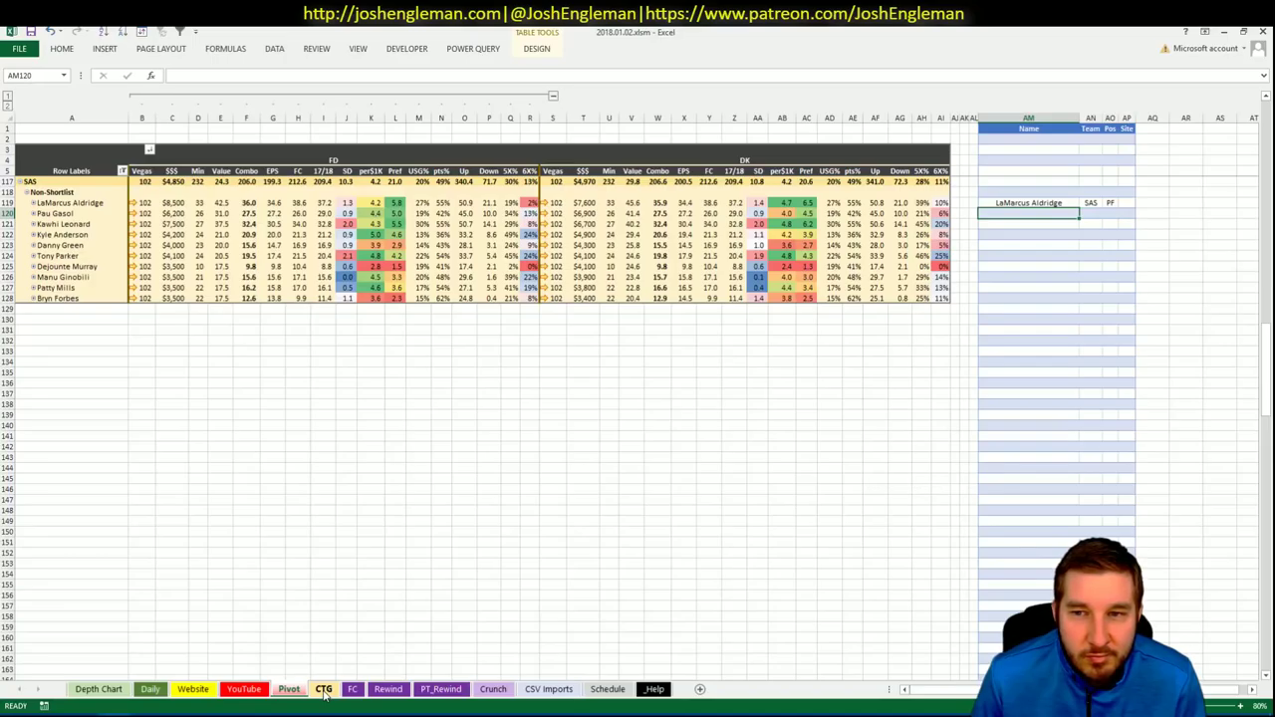
left_click(324, 690)
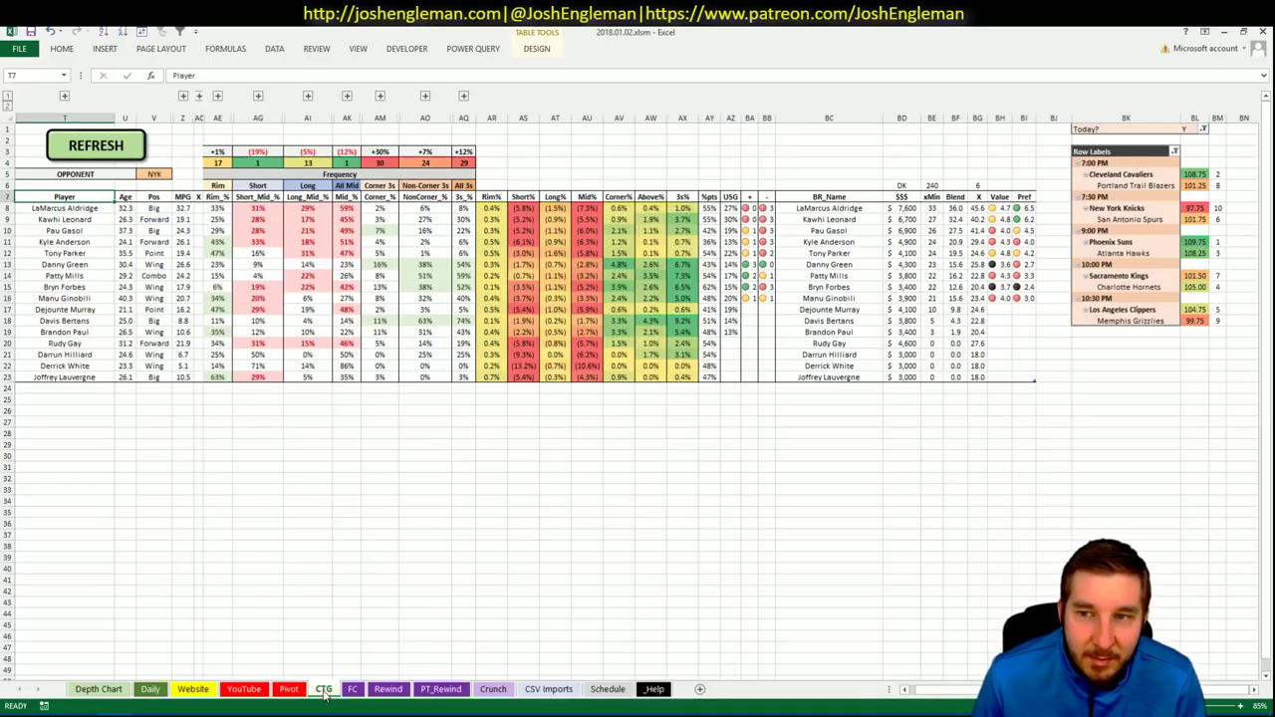
left_click(291, 692)
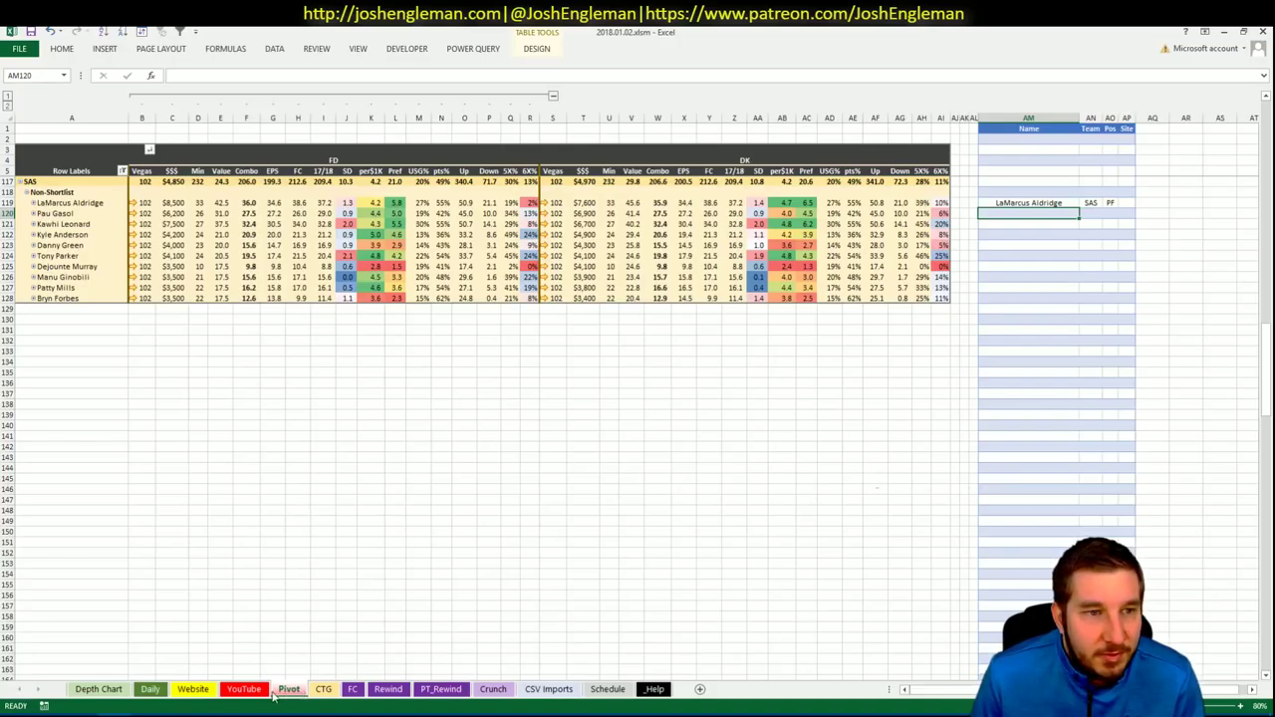
left_click(551, 363)
left_click(324, 688)
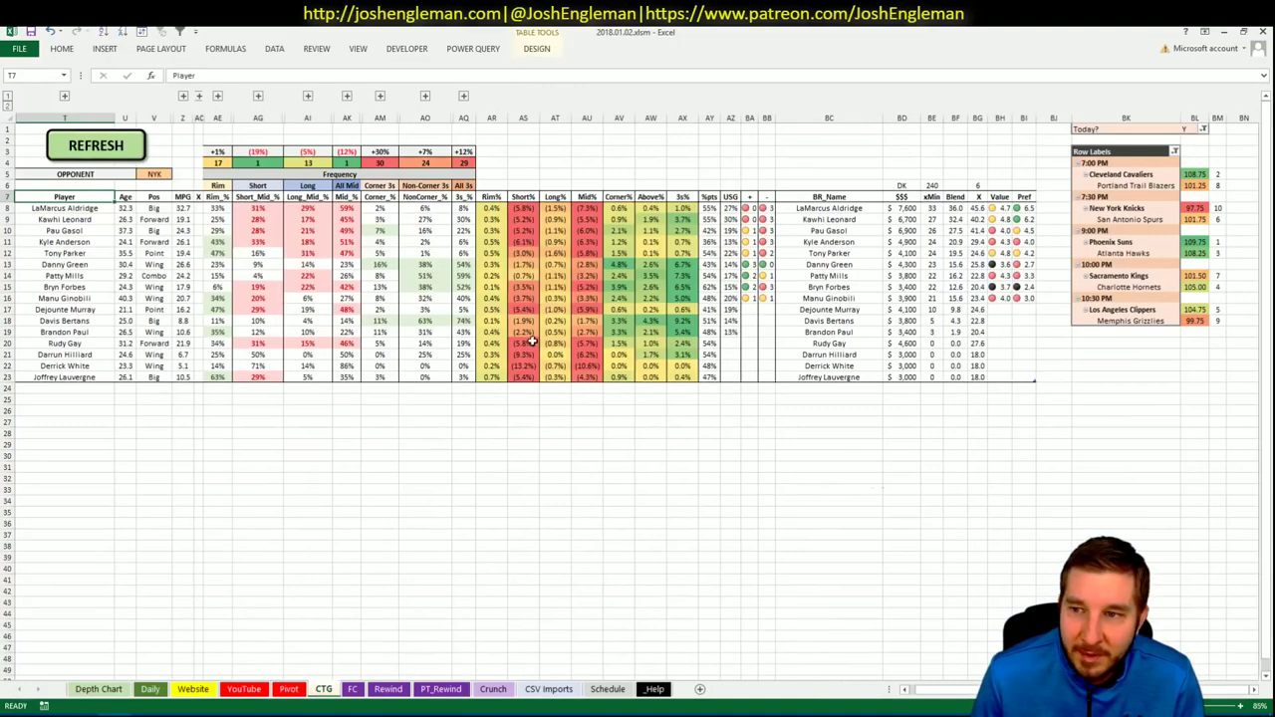
Change the CTG opponent cell V5 from NYK to ATL.
left_click(159, 175)
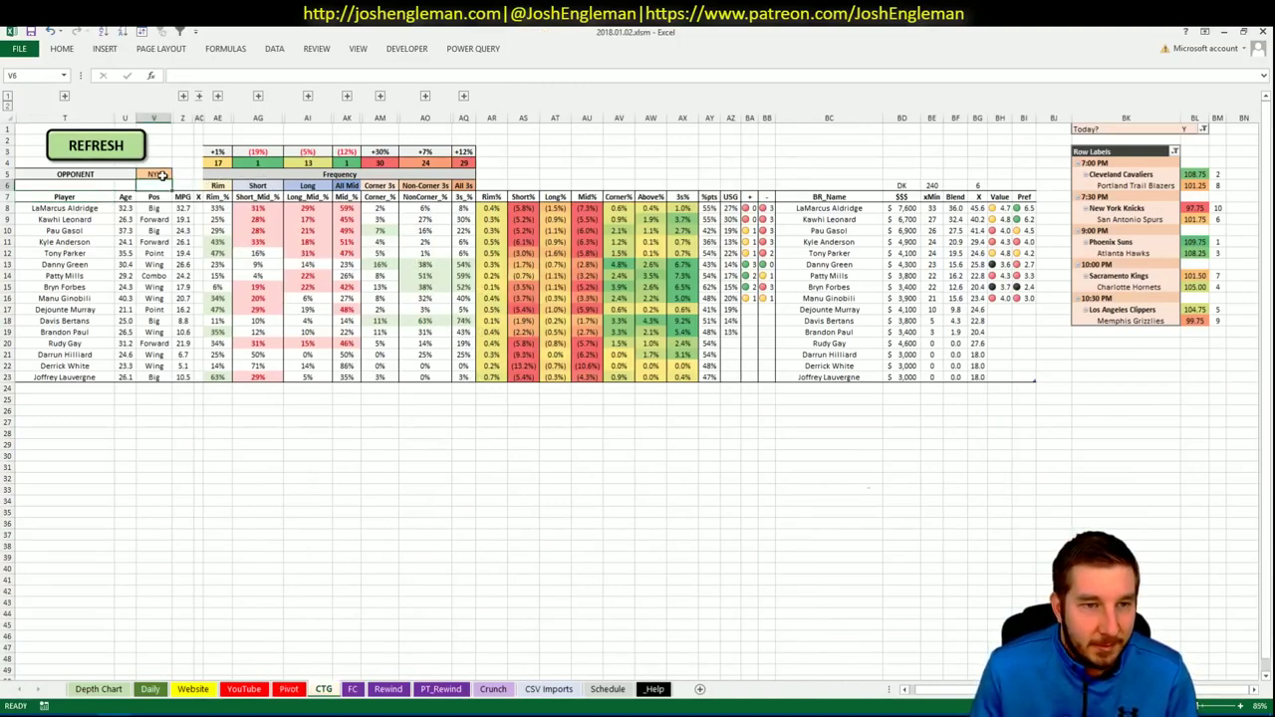
type("ATL")
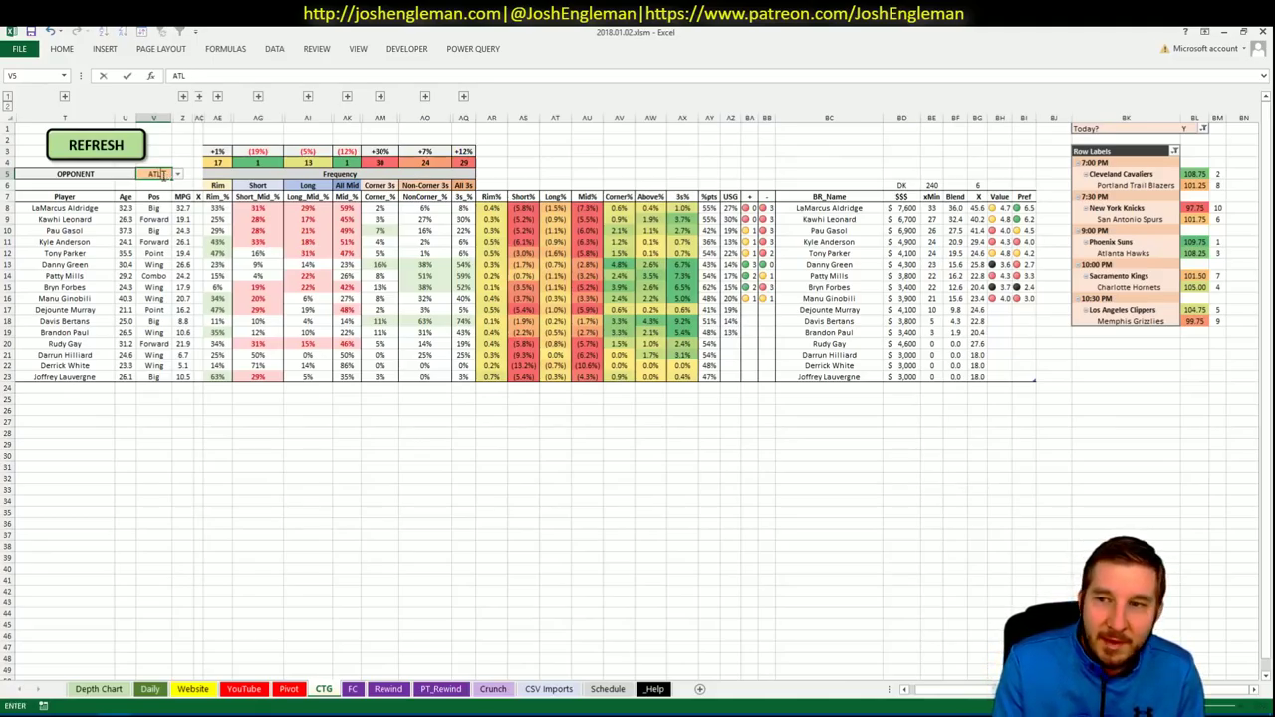
key("Return")
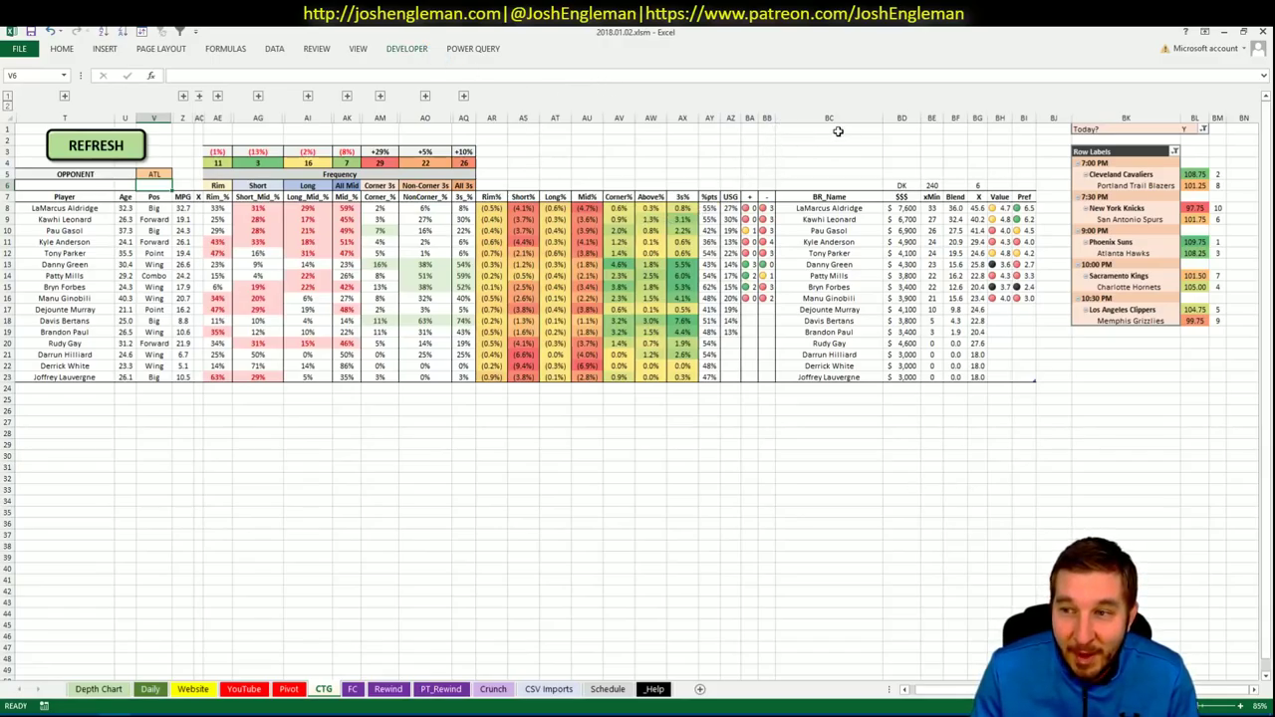
Copy the Phoenix Suns Shooting: Frequency player rows from Cleaning the Glass.
key("alt+Tab")
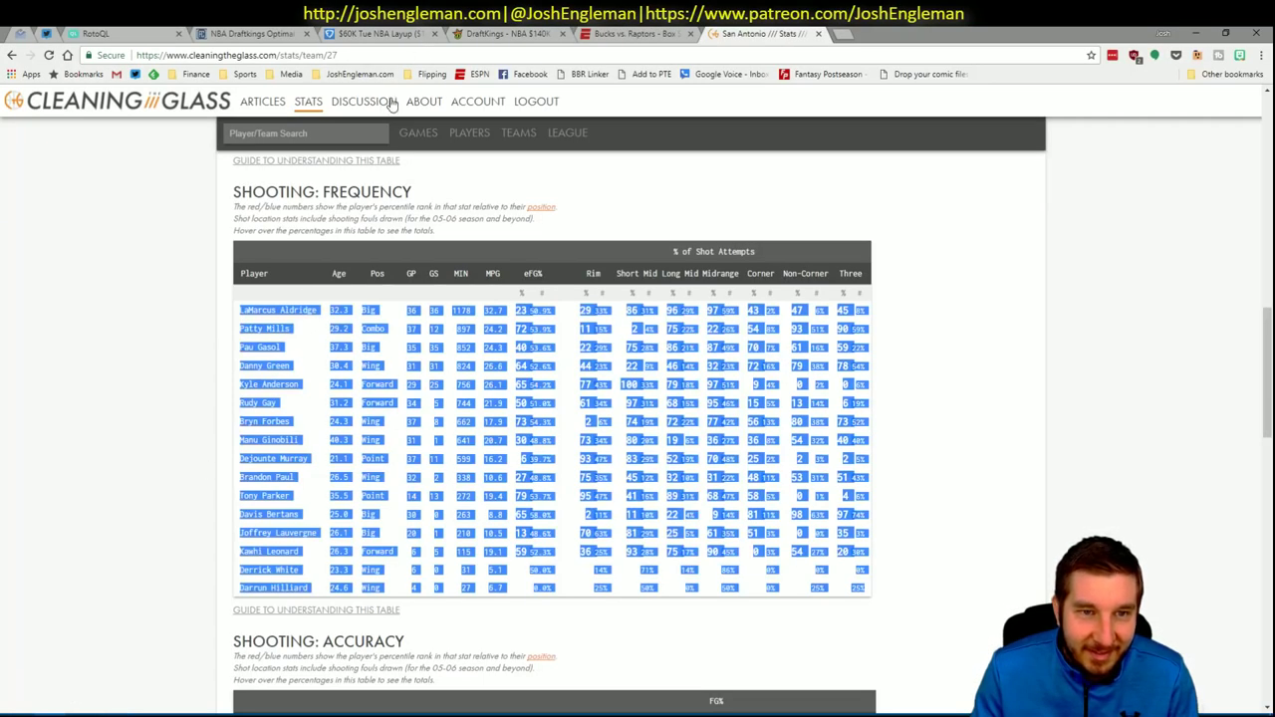
left_click(338, 134)
type("Phoenix Suns")
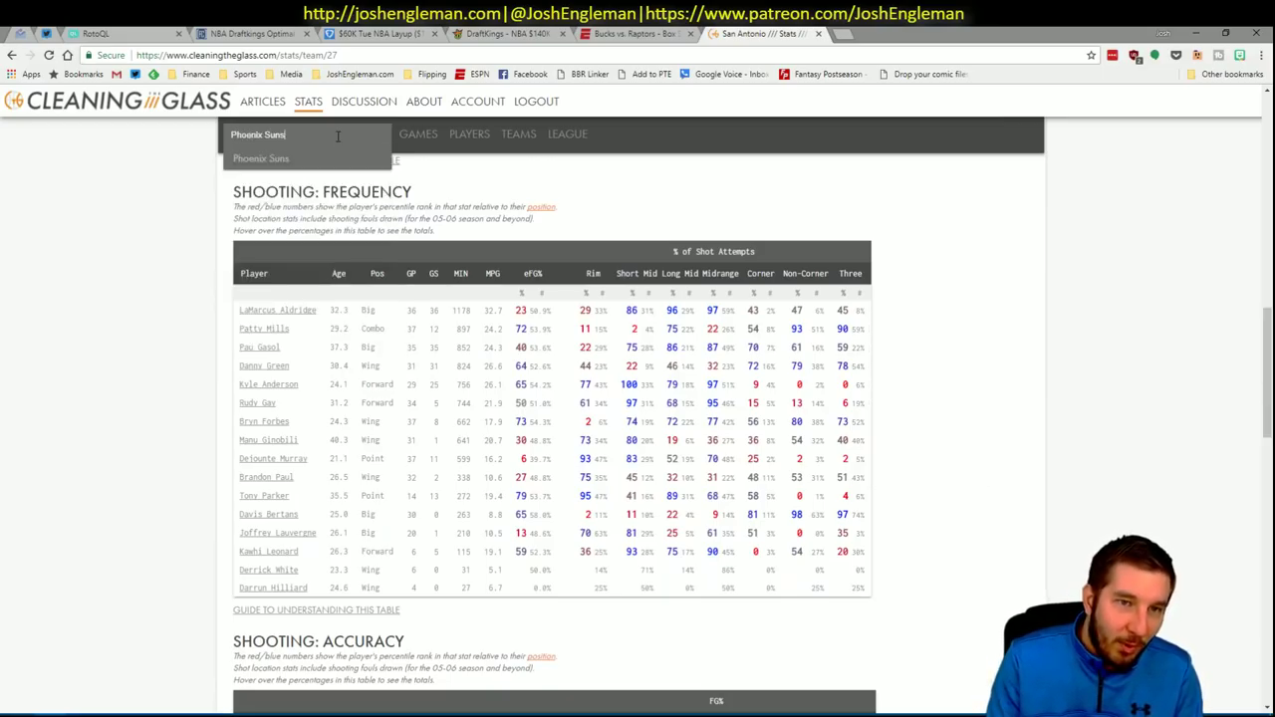
key("Return")
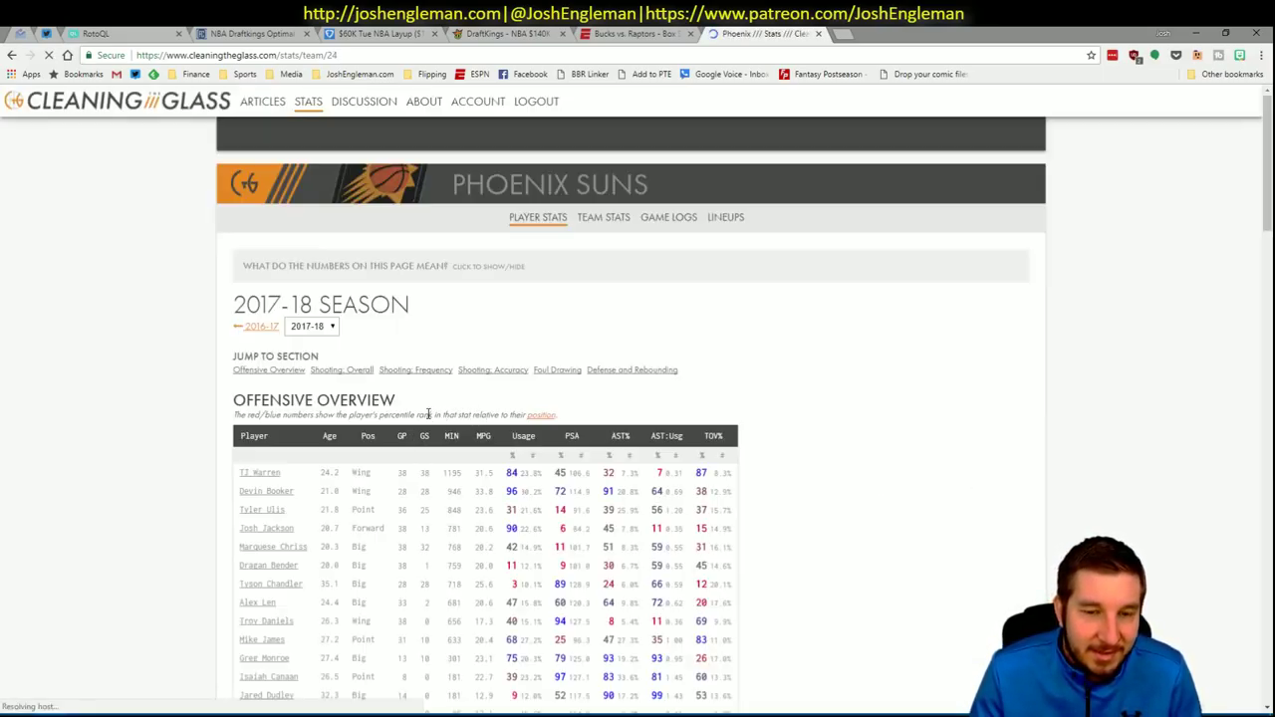
left_click(439, 369)
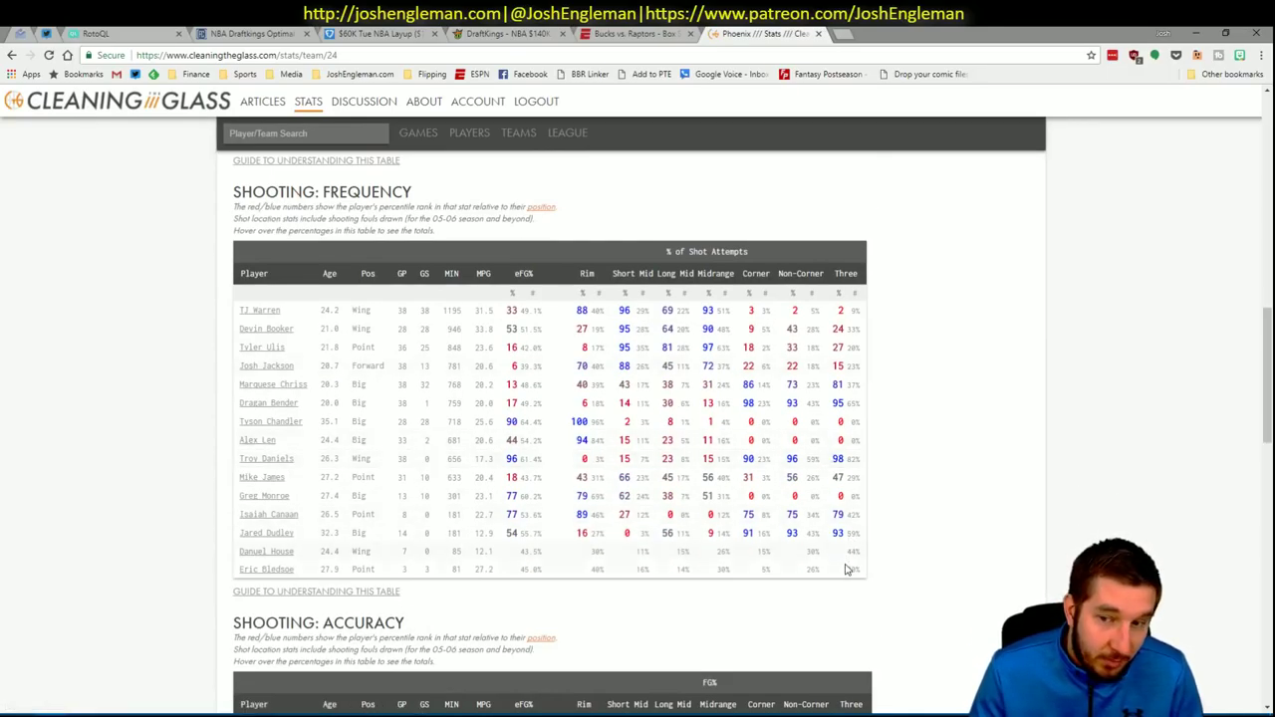
left_click_drag(859, 570, 241, 309)
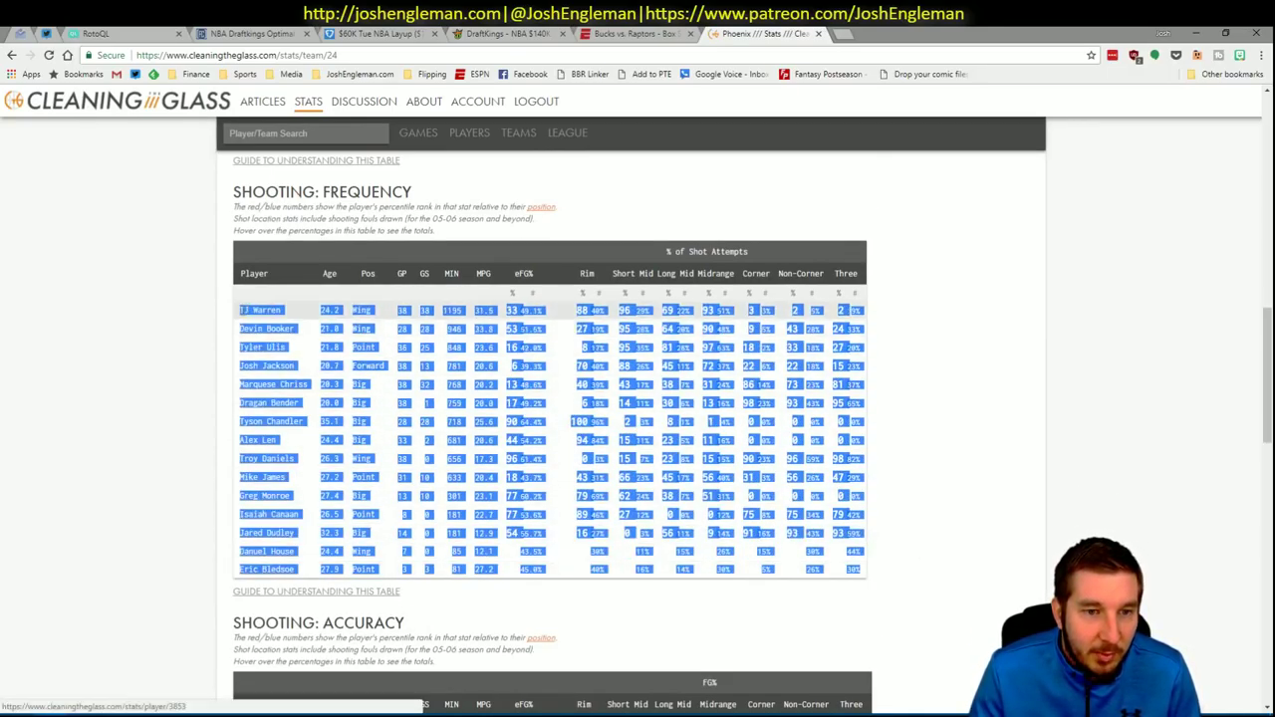
key("alt+Tab")
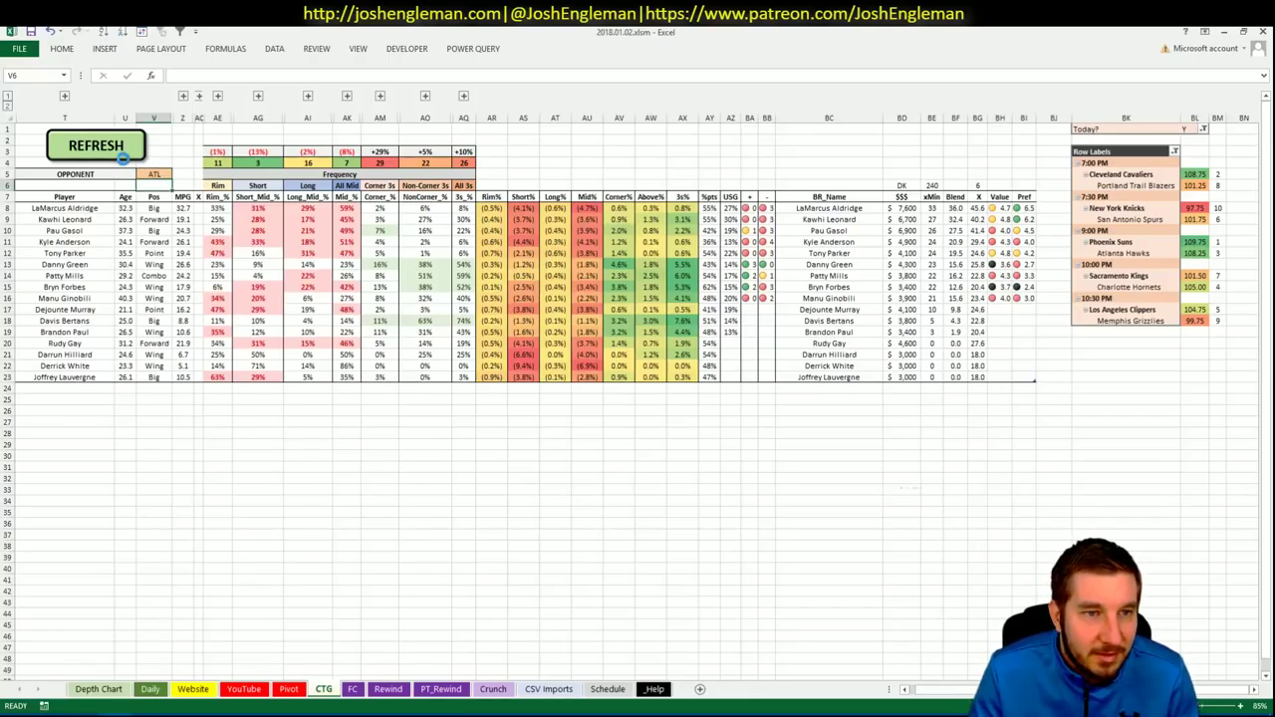
Paste the Phoenix Suns shooting rows into the CTG sheet at T7.
key("Down")
key("Left")
key("Left")
key("ctrl+v")
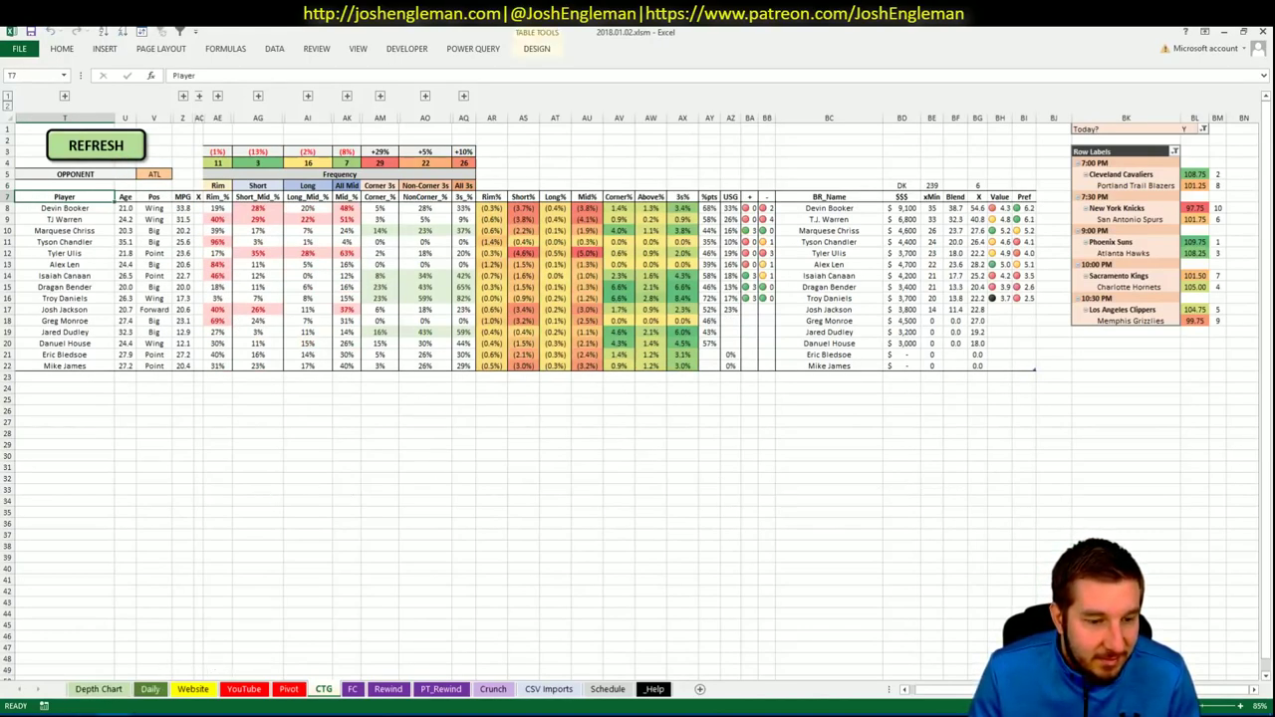
key("alt+Tab")
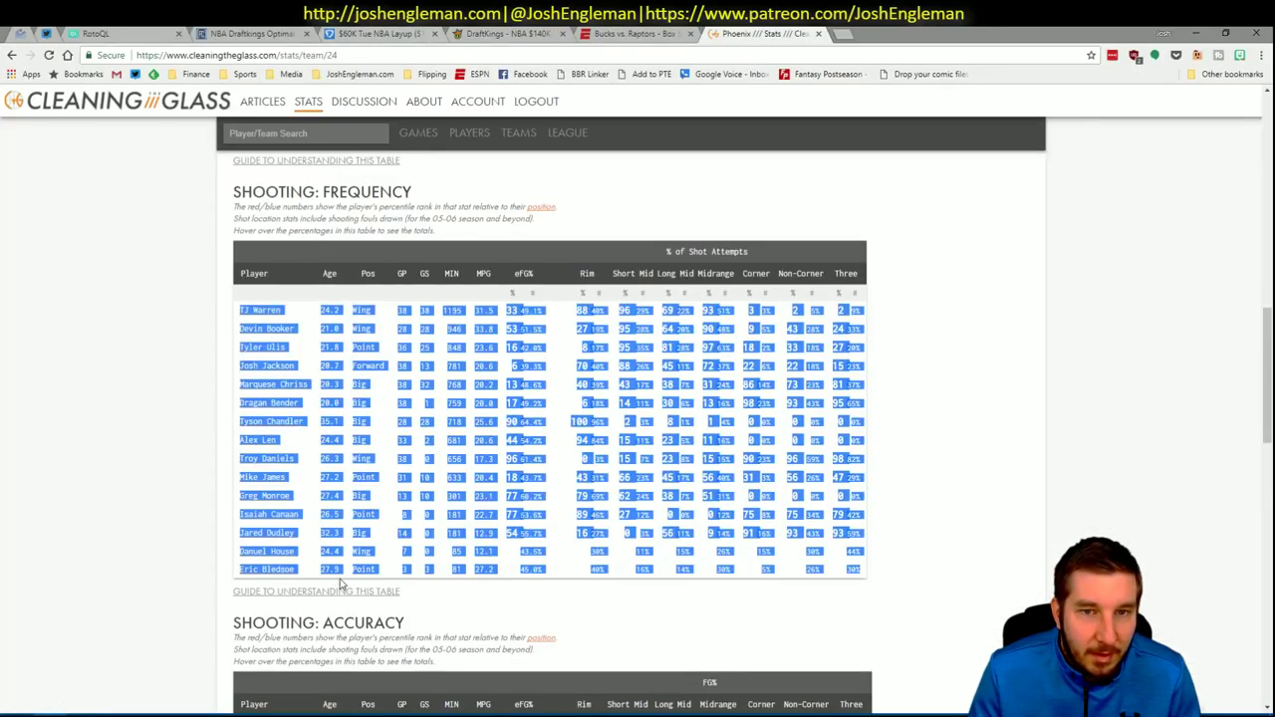
key("alt+Tab")
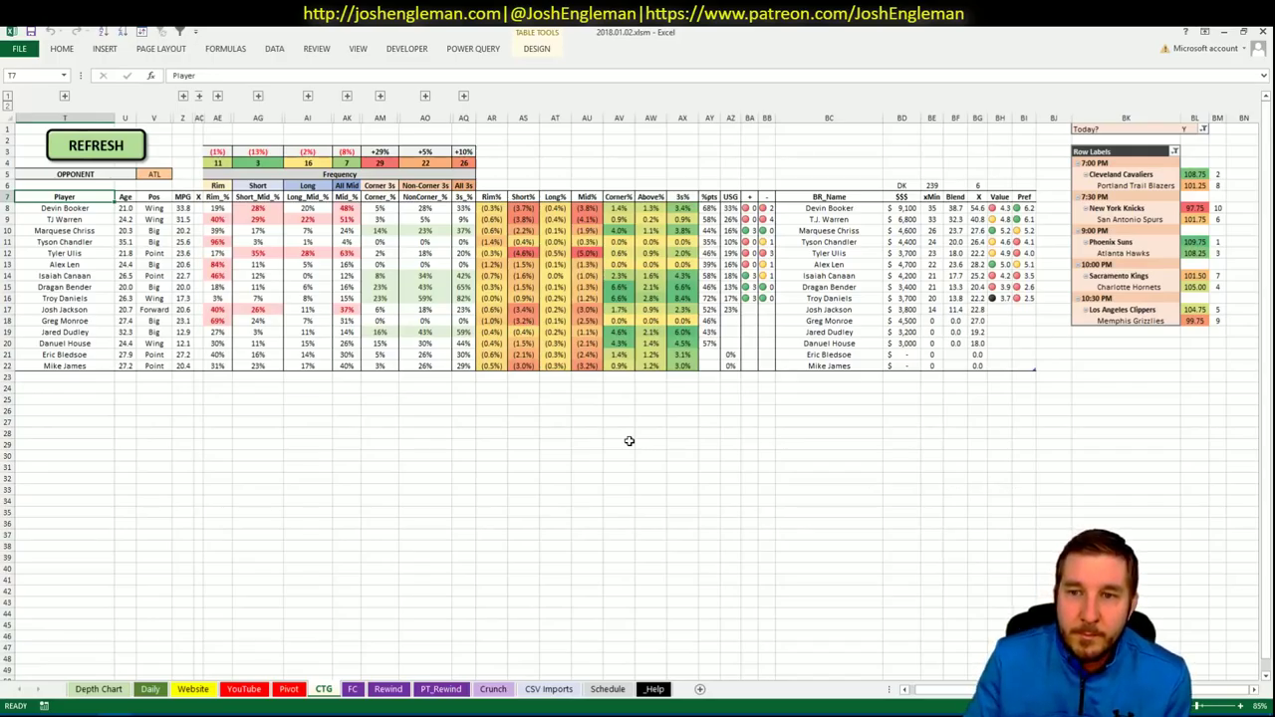
Enter Devin Booker in the shortlist Name table, fixing the 'Ddevin' typo.
left_click(289, 689)
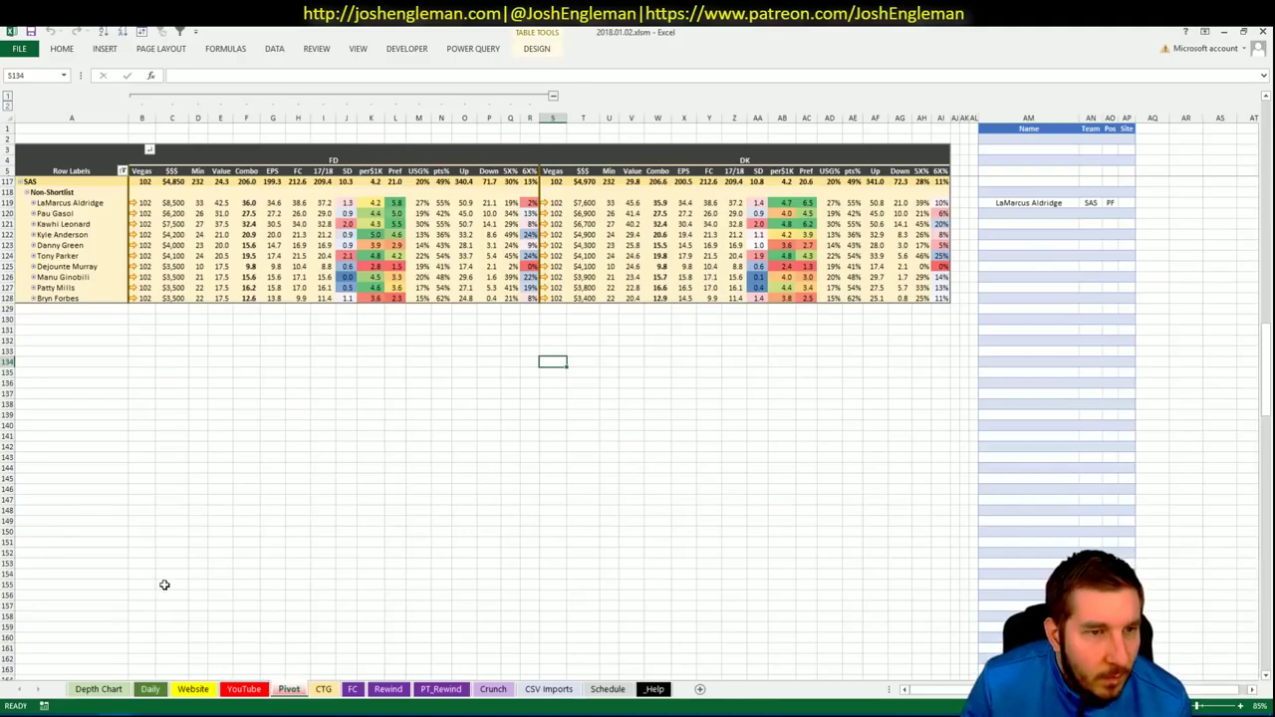
scroll(238, 204, "up", 13)
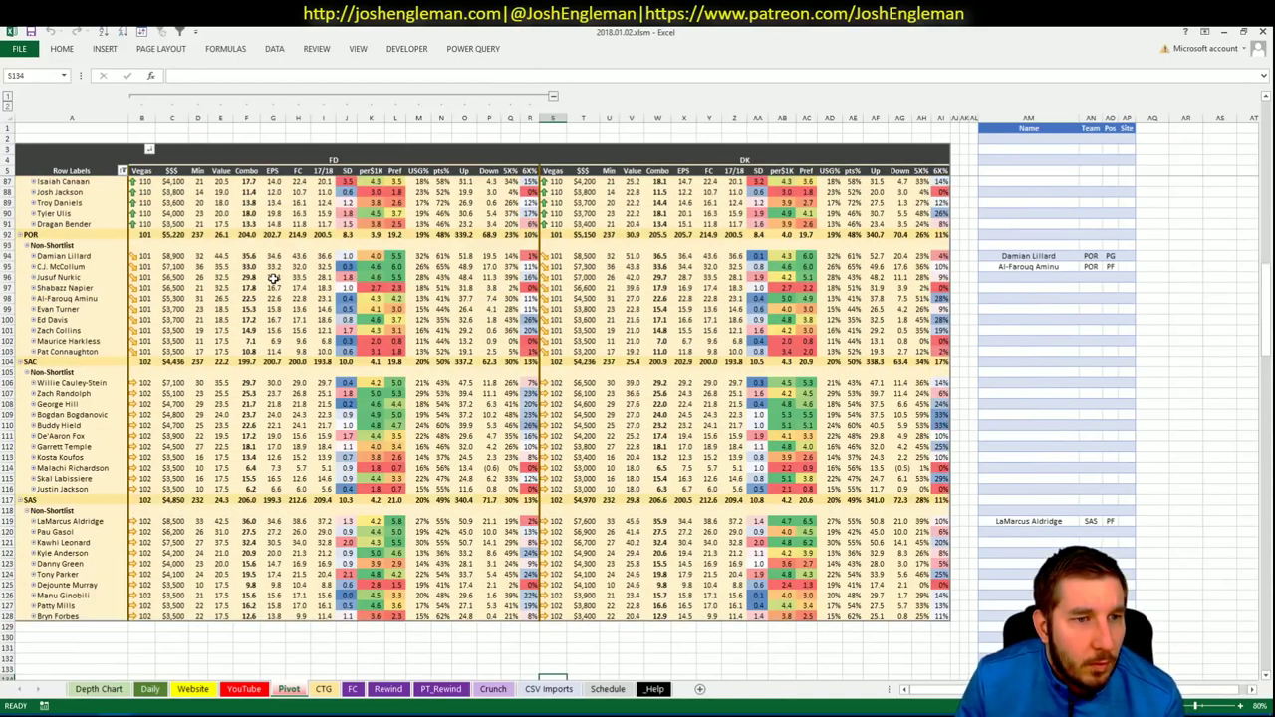
scroll(273, 279, "down", 1)
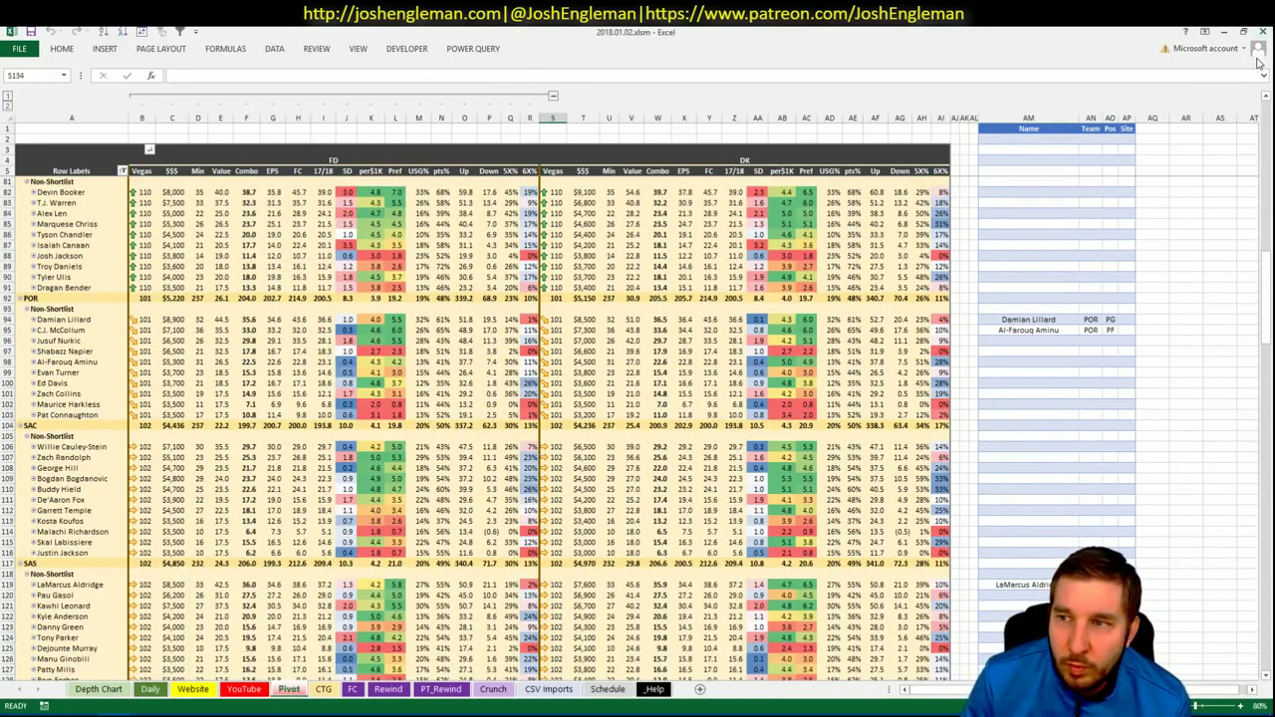
left_click(1267, 100)
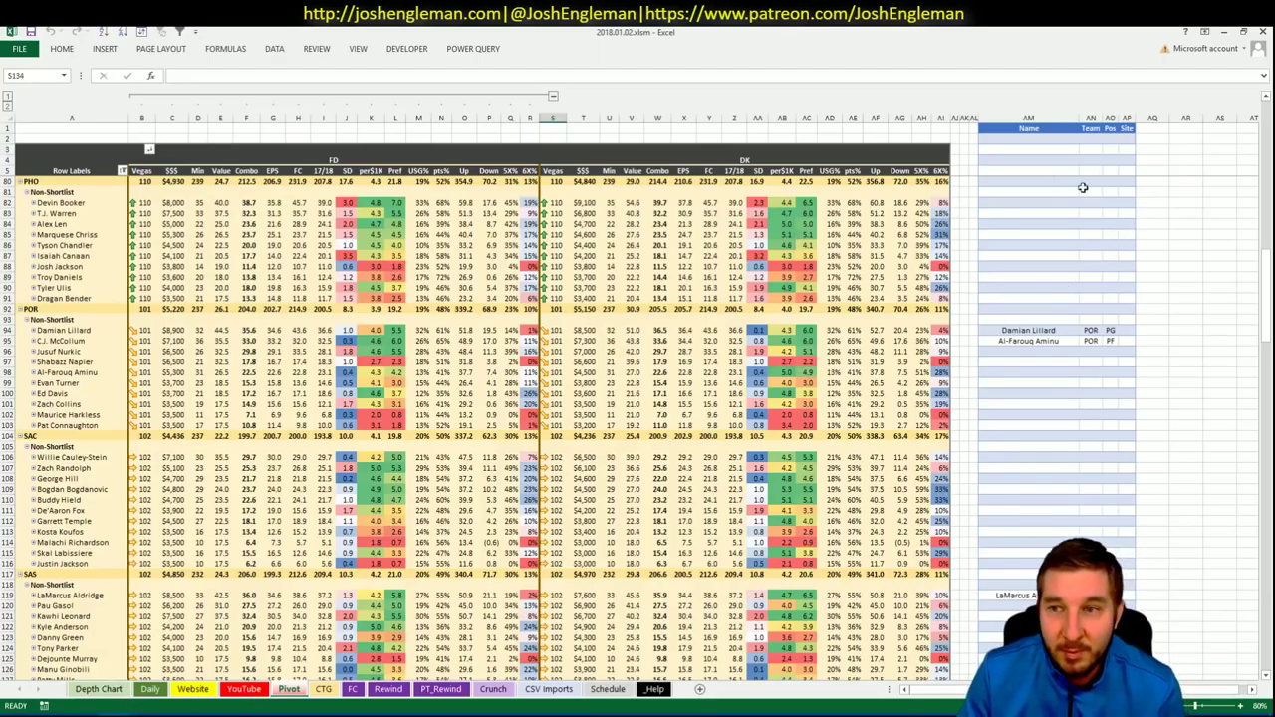
left_click(1041, 194)
left_click(1039, 202)
type("Ddevin Bo")
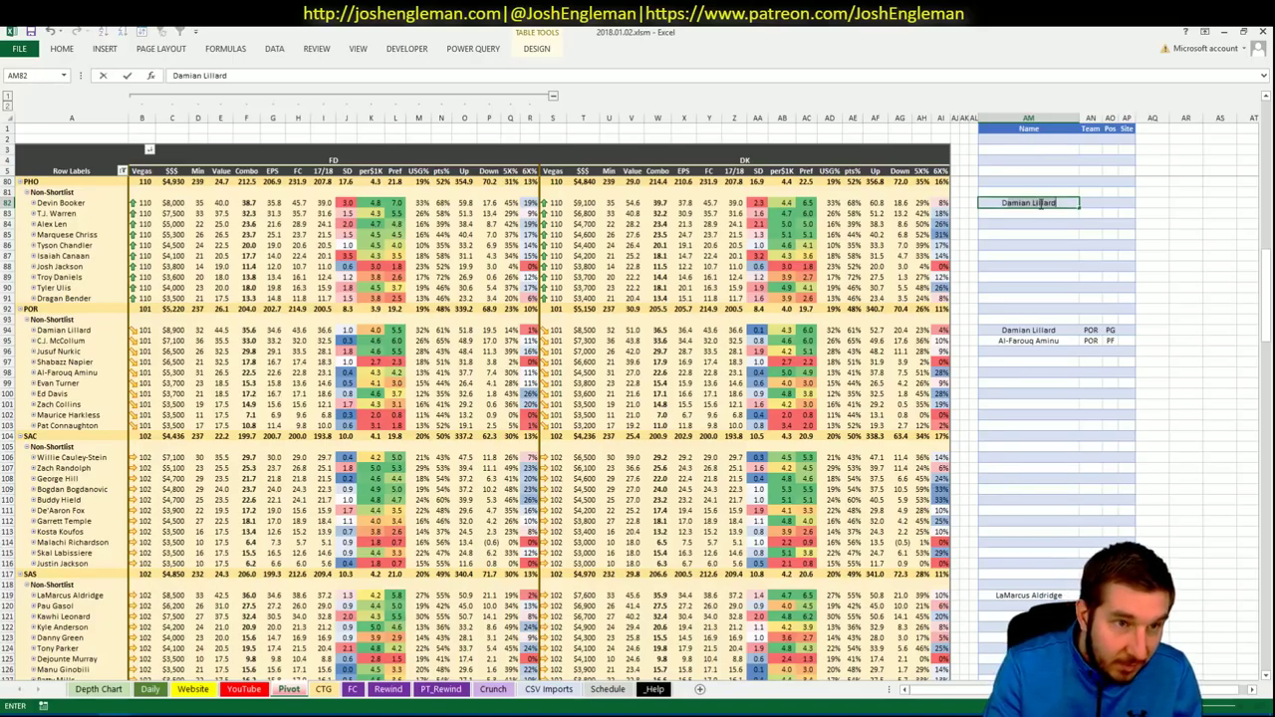
type("oker")
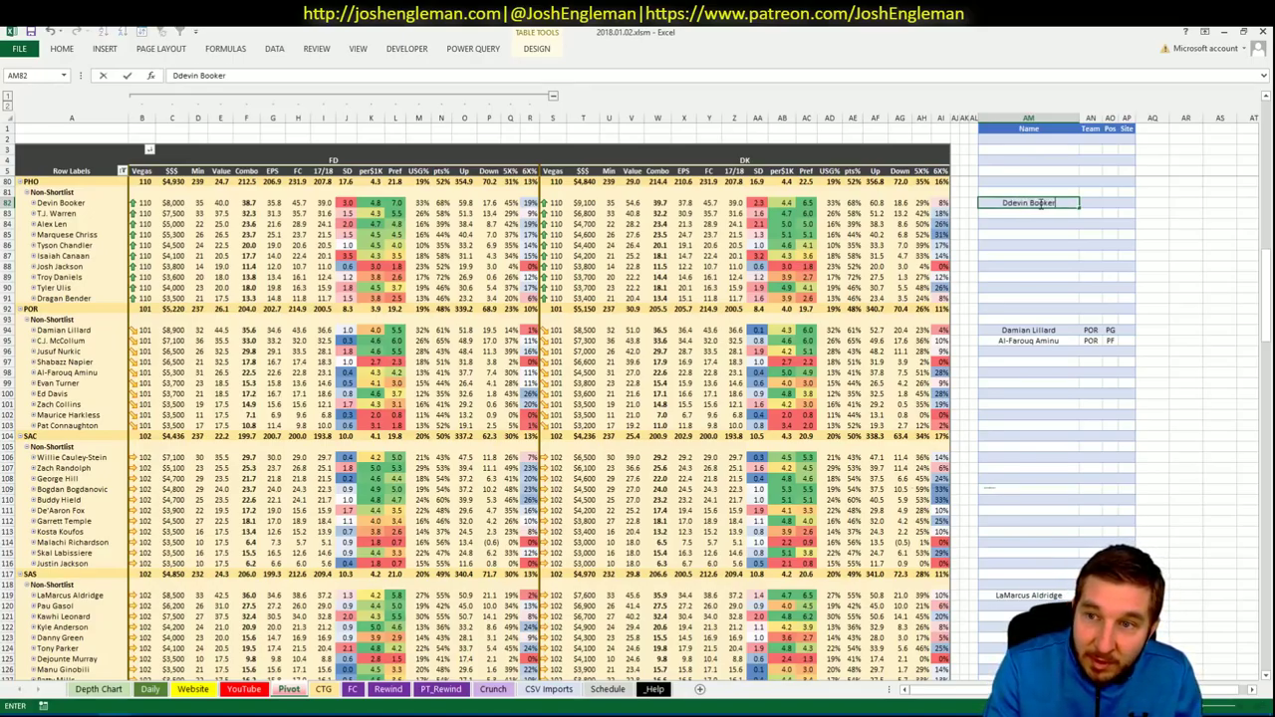
key("ctrl+Return")
key("F2")
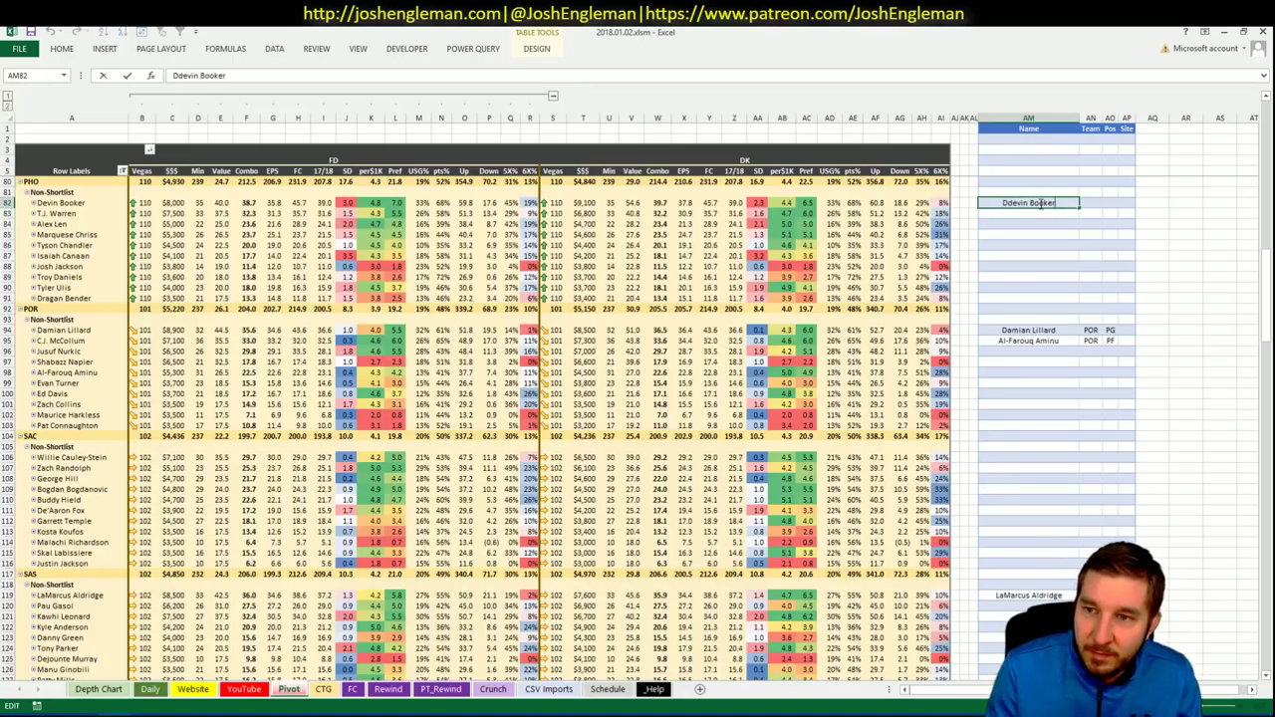
key("Delete")
key("Return")
Mark FD as Devin Booker's site in the shortlist.
left_click(1126, 204)
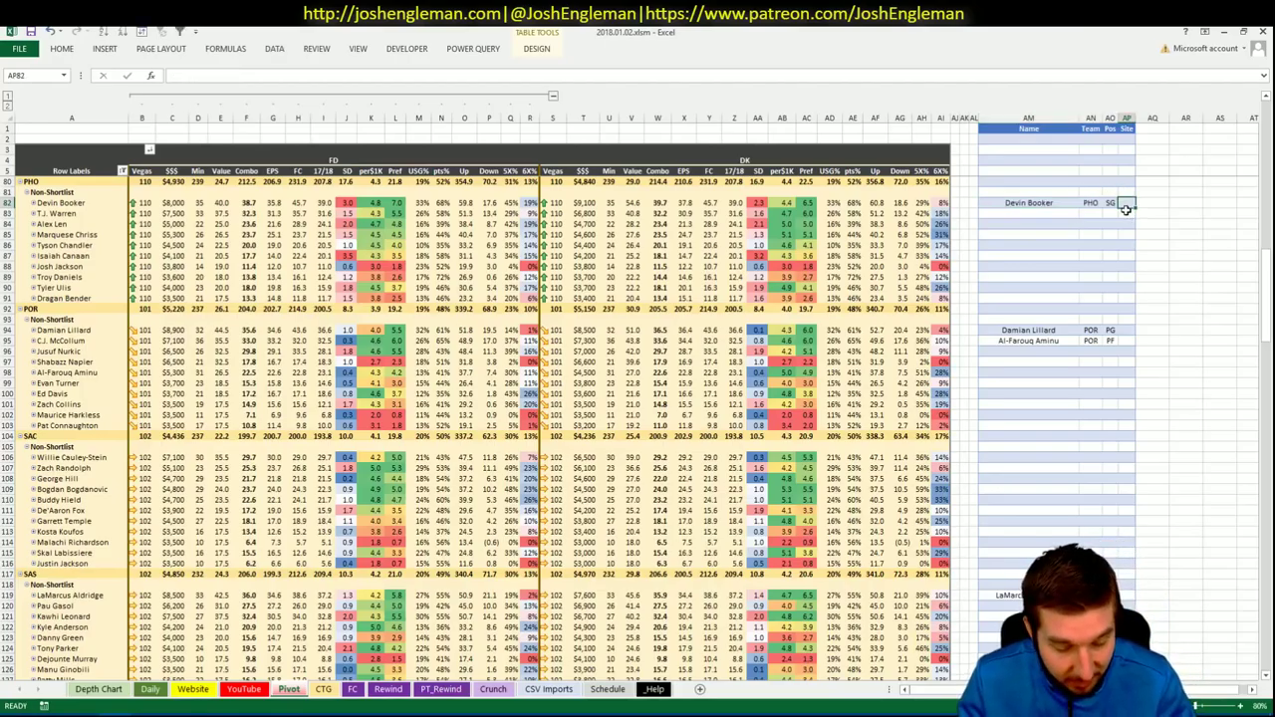
type("FD")
key("Return")
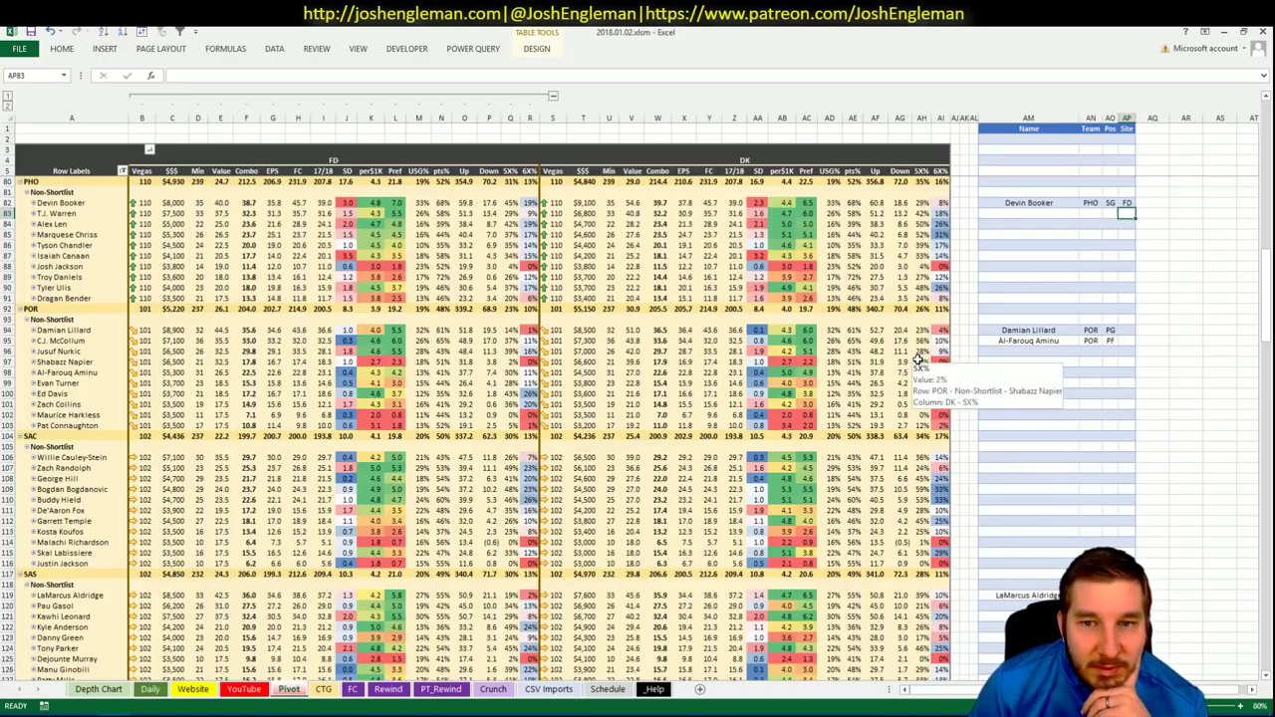
Flip between the CTG shooting profiles and the Pivot projections to compare.
left_click(289, 691)
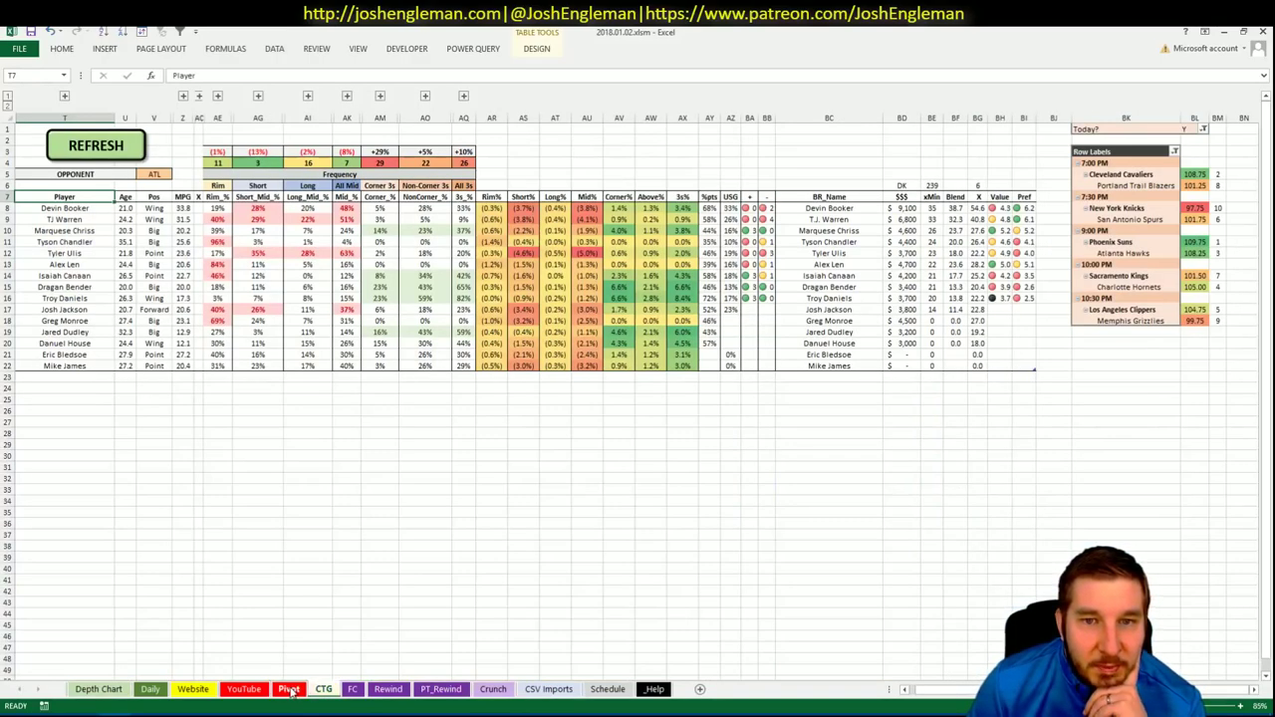
left_click(288, 690)
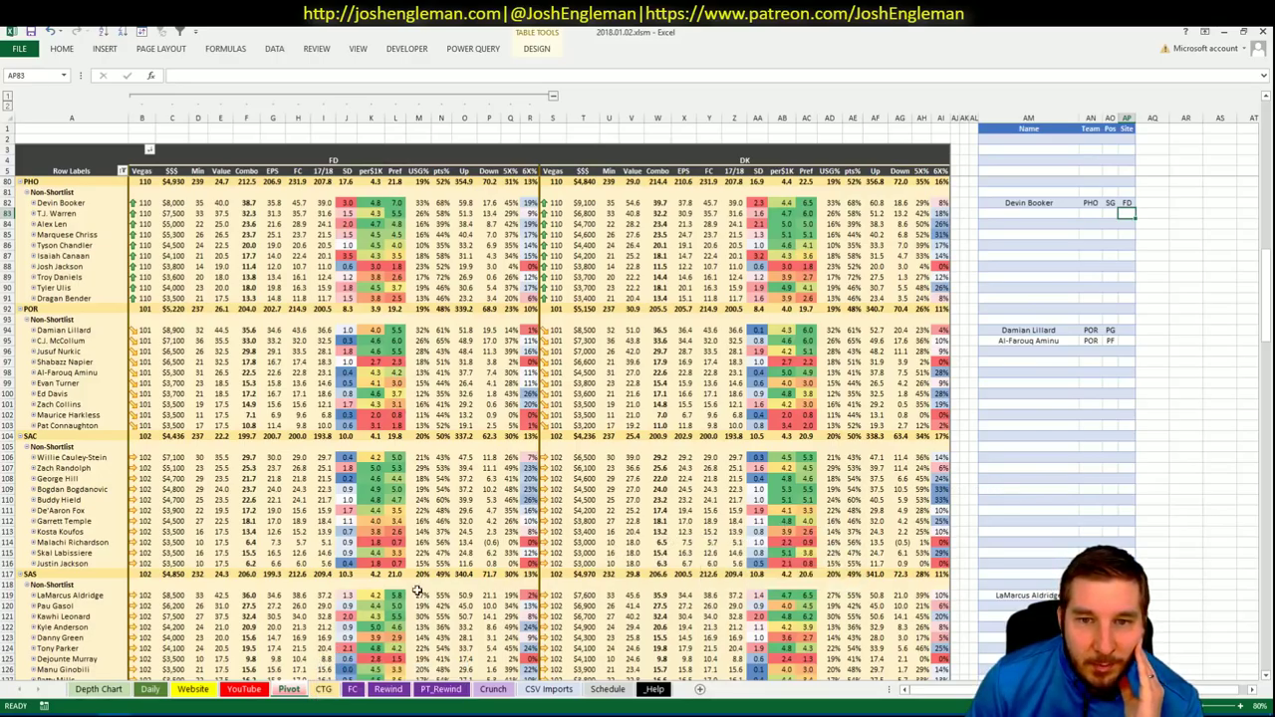
left_click(288, 689)
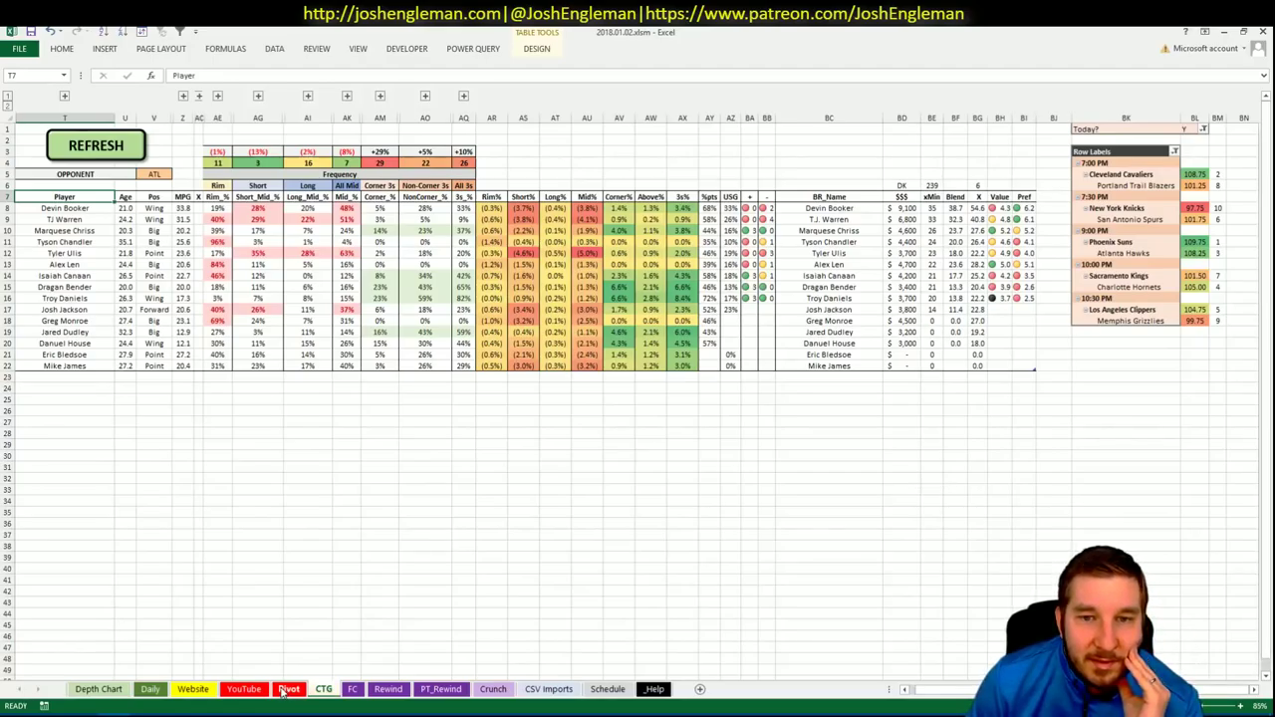
left_click(288, 690)
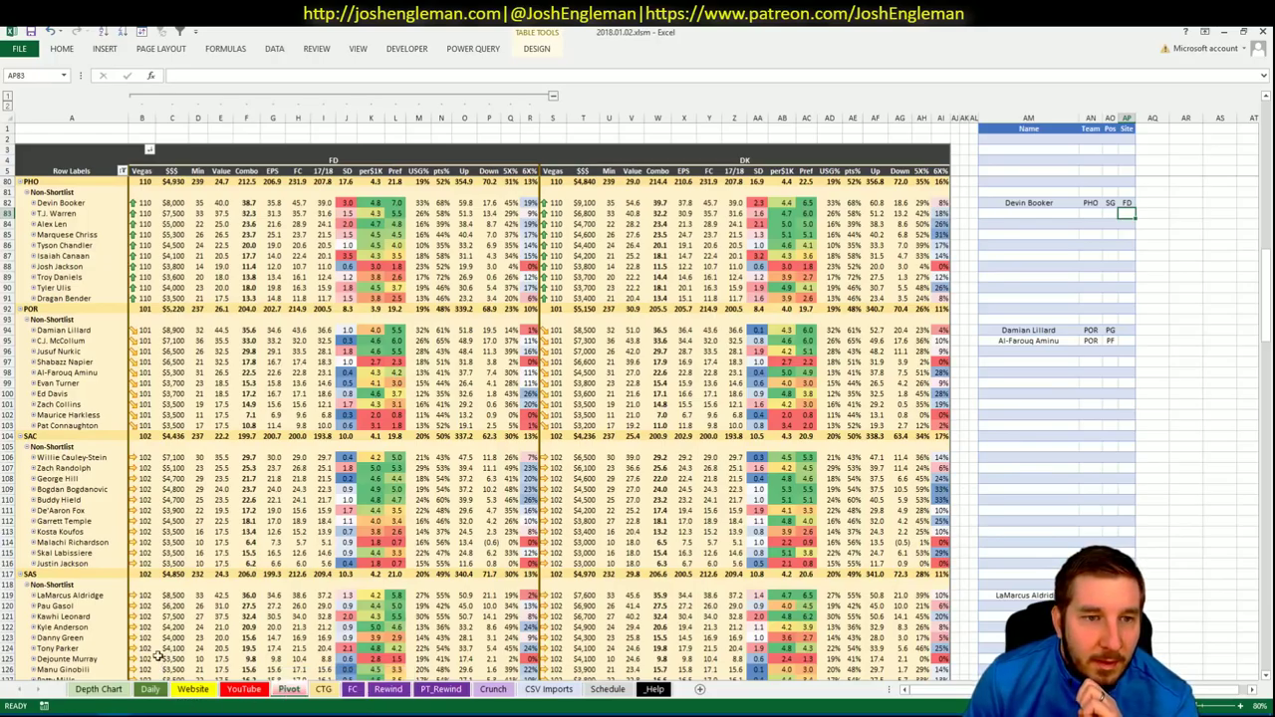
Filter the YouTube minutes pivot to PHO and select Marquese Chriss's 29-Dec minutes.
left_click(244, 690)
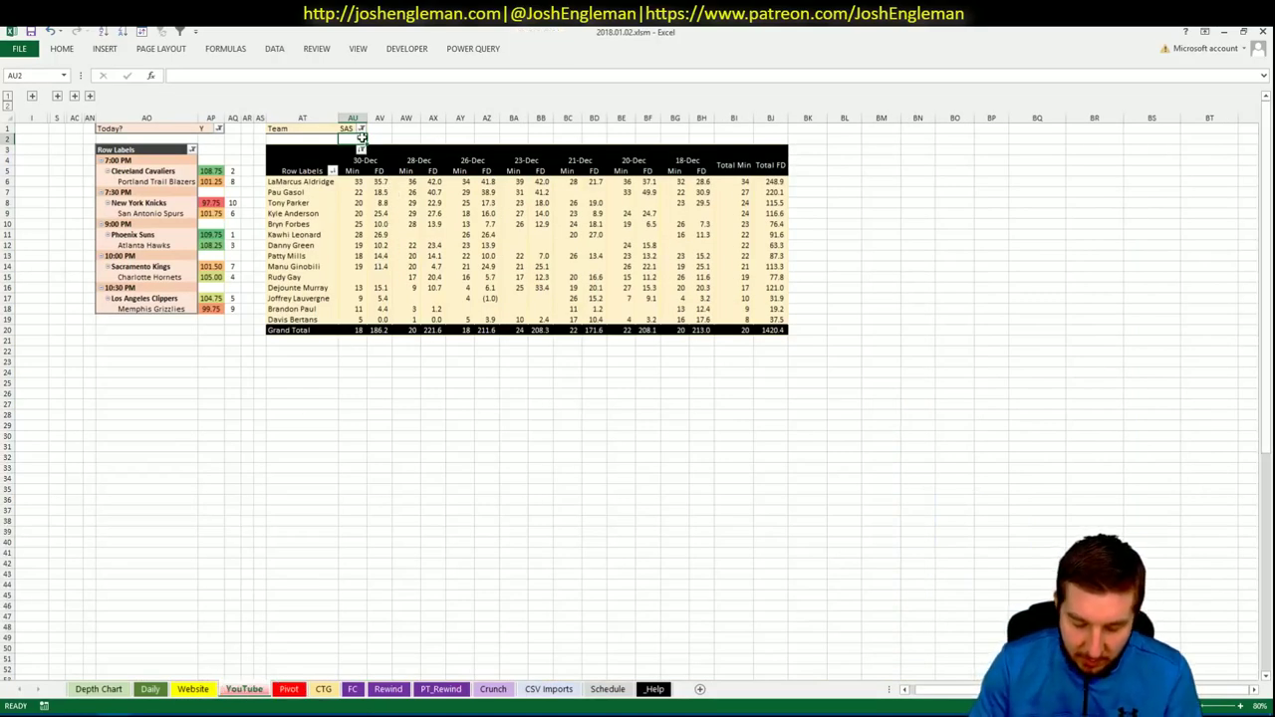
left_click(361, 130)
type("PHO")
key("Return")
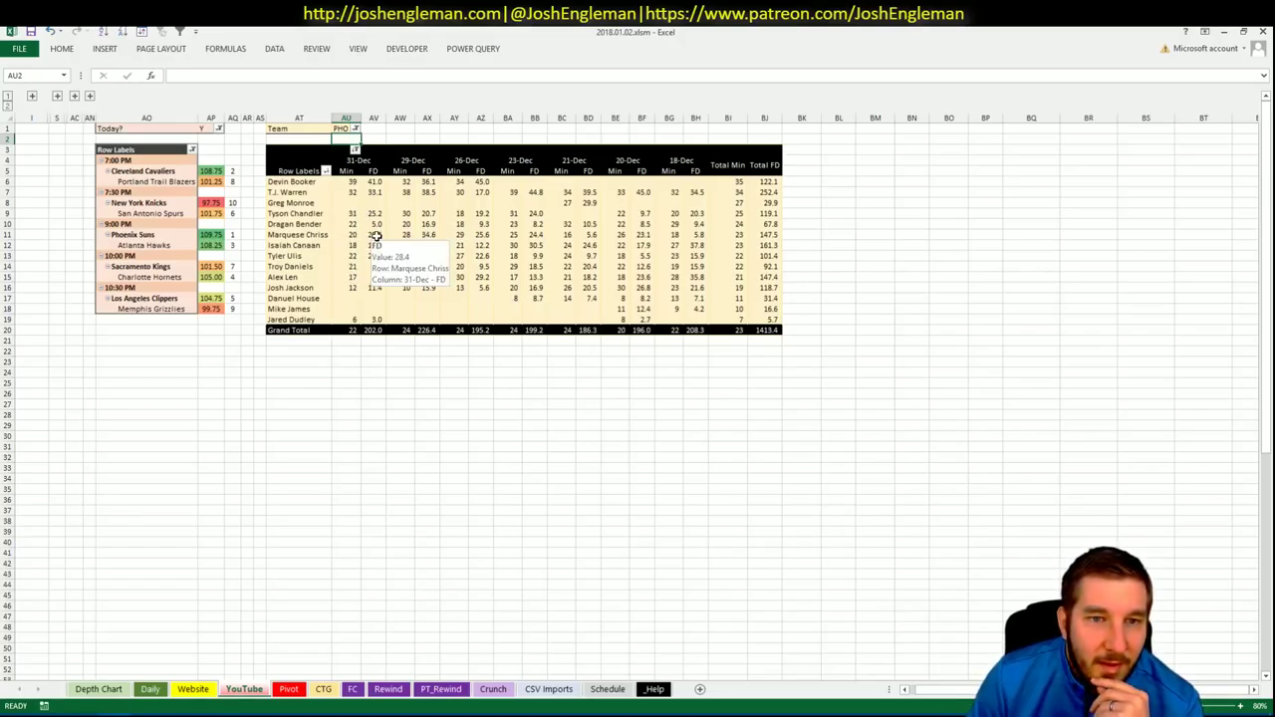
left_click(392, 234)
right_click(393, 235)
Copy Marquese Chriss from the pivot list into the shortlist row below Devin Booker.
key("Escape")
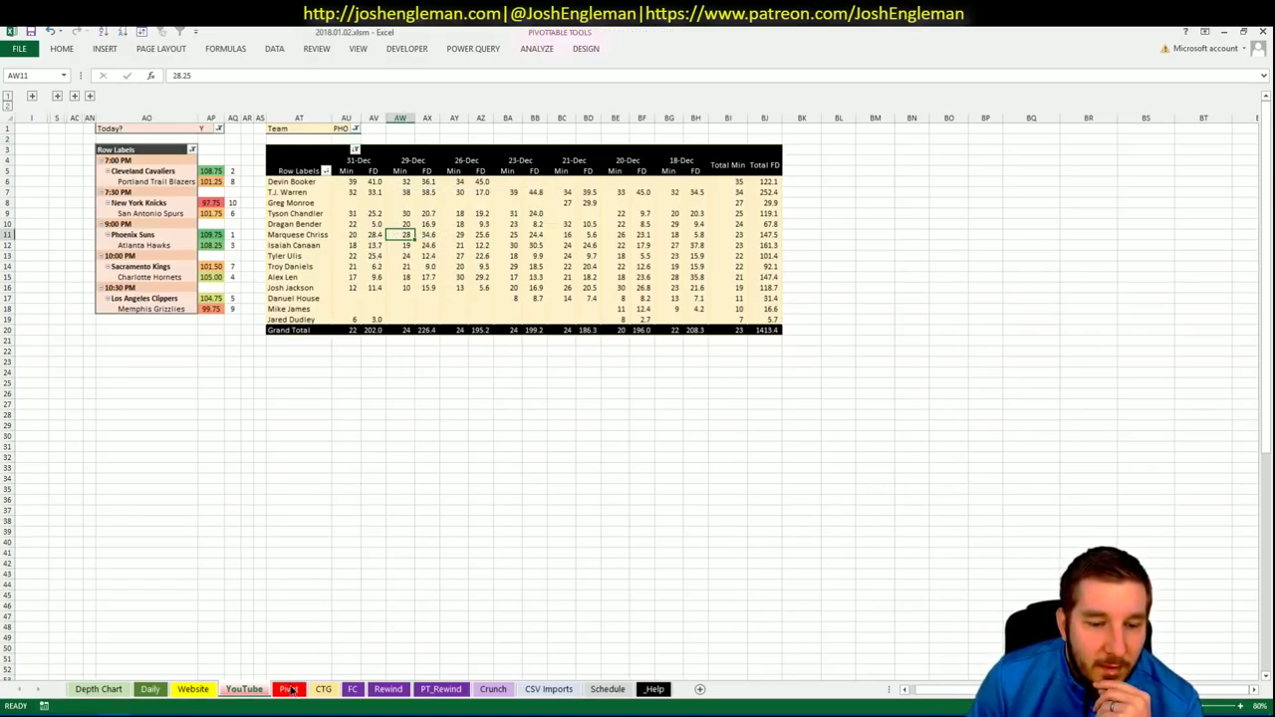
left_click(322, 691)
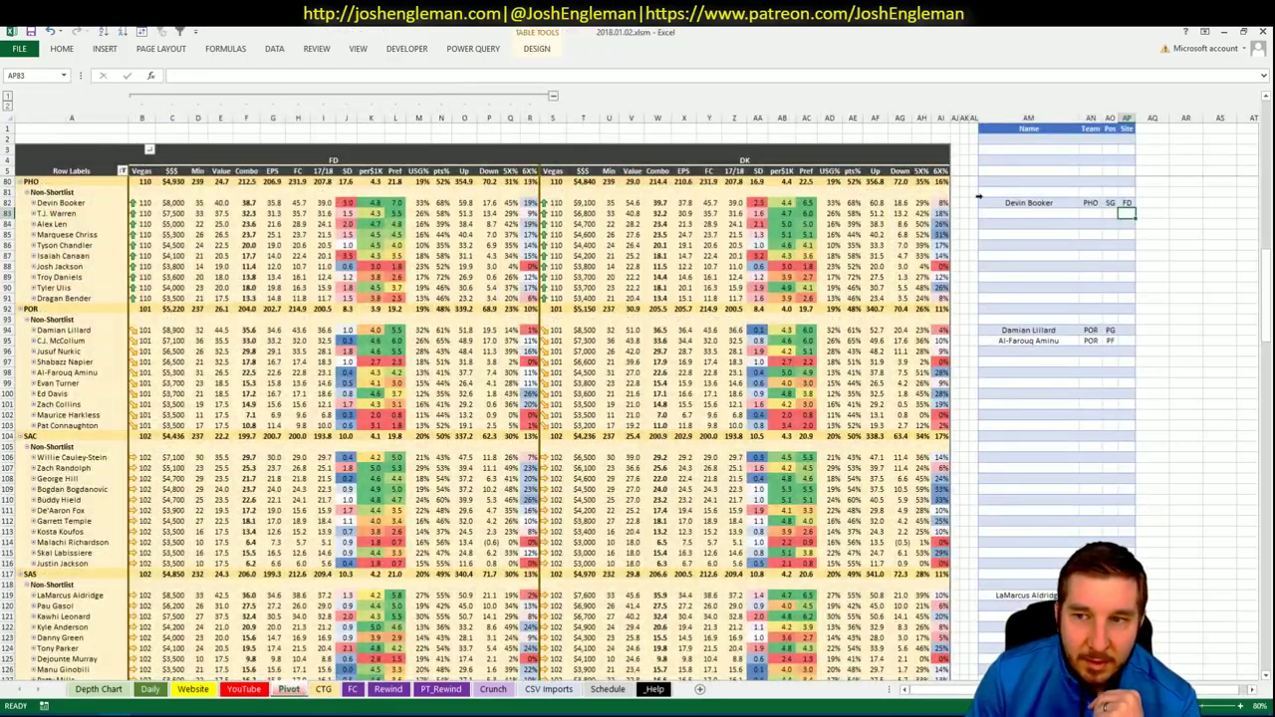
left_click(1002, 215)
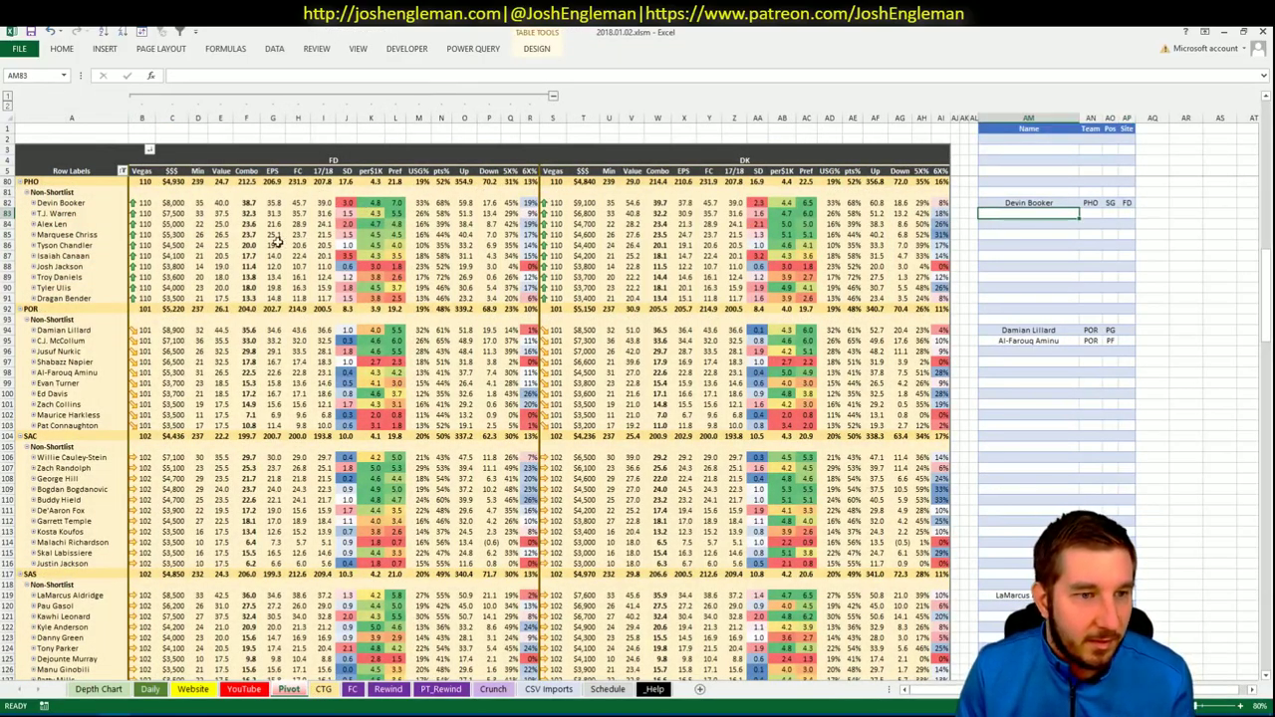
left_click(90, 234)
key("ctrl+c")
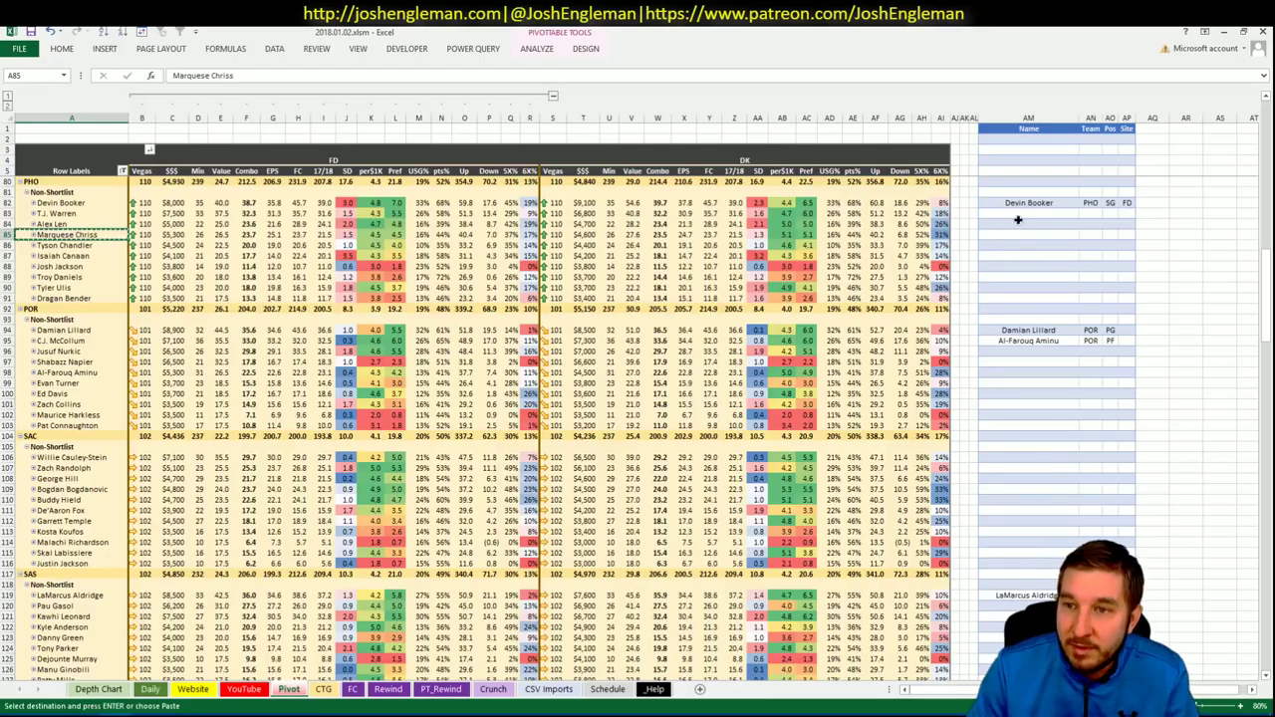
right_click(1024, 212)
left_click(1066, 271)
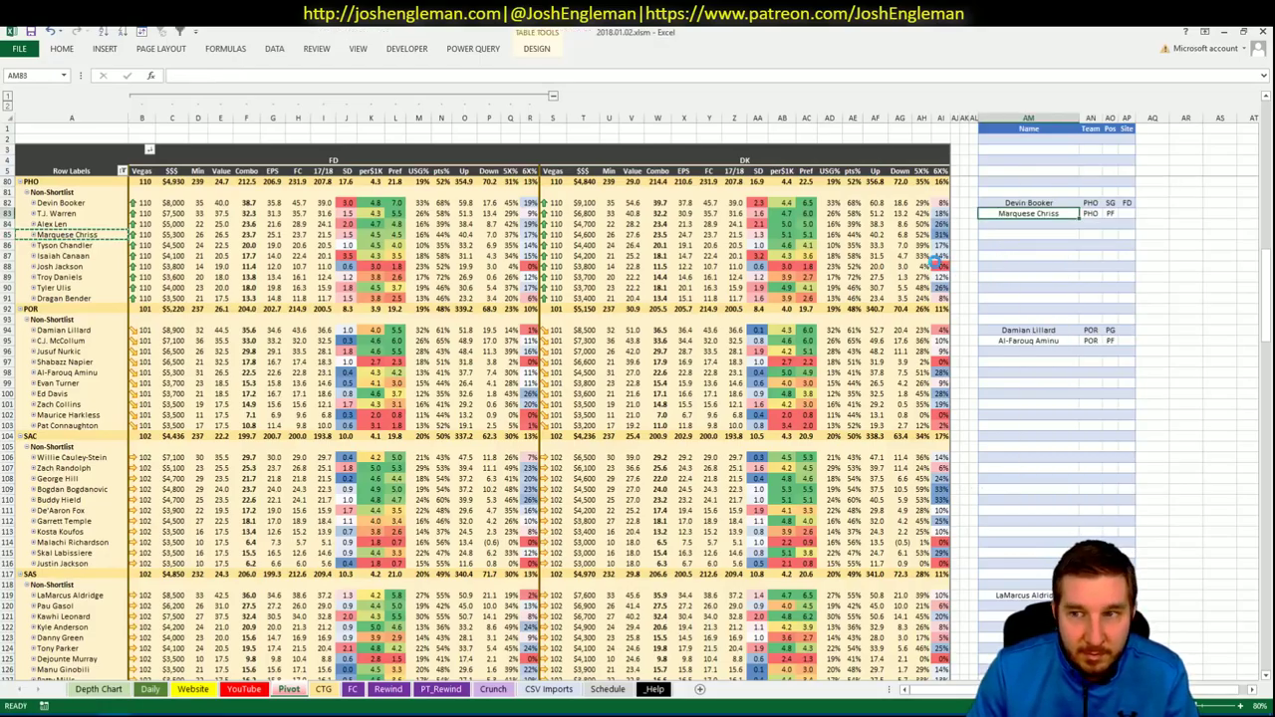
Check Tyler Ulis's usage rate and glance at the YouTube and CTG sheets before returning to Pivot.
left_click(417, 288)
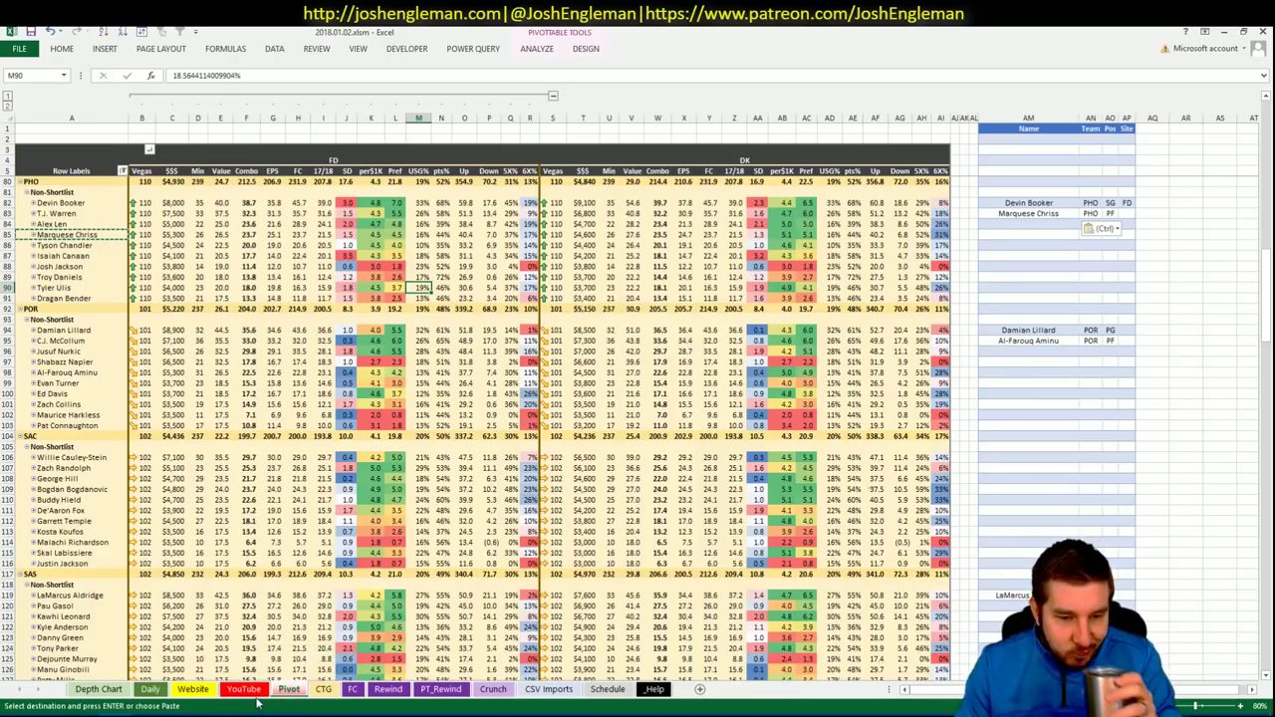
left_click(288, 689)
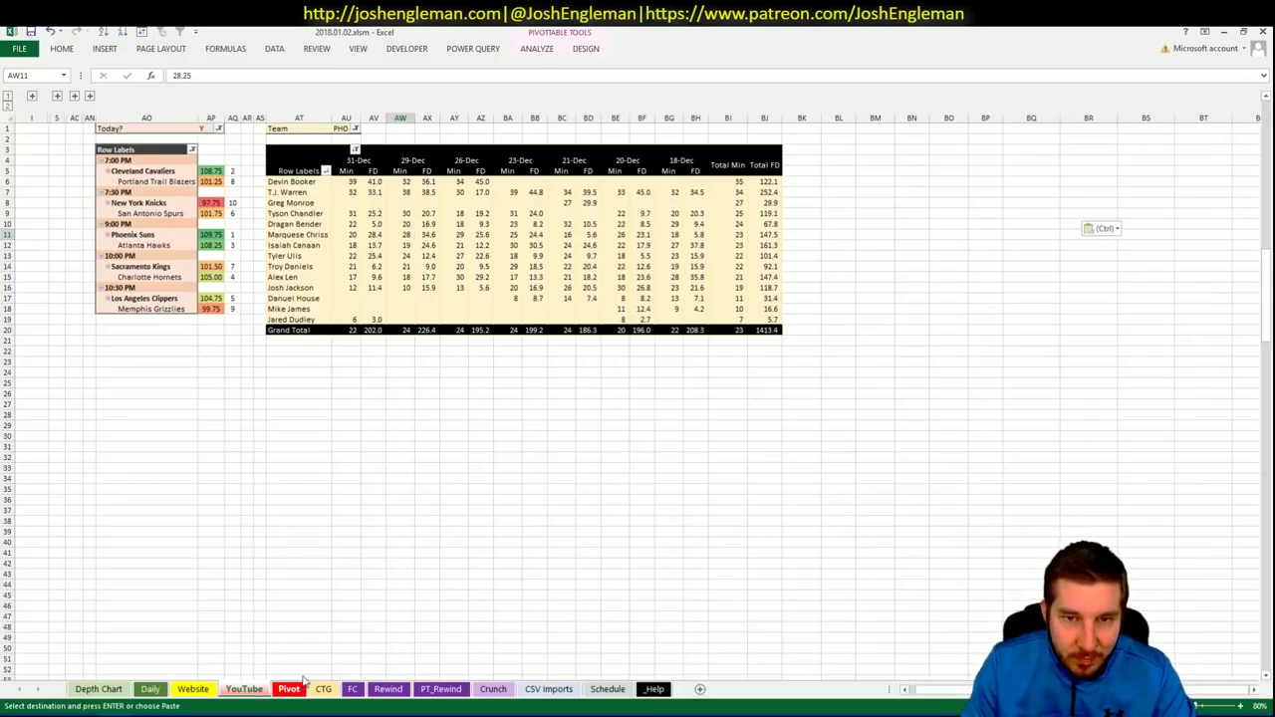
key("ctrl+Page_Up")
left_click(1030, 267)
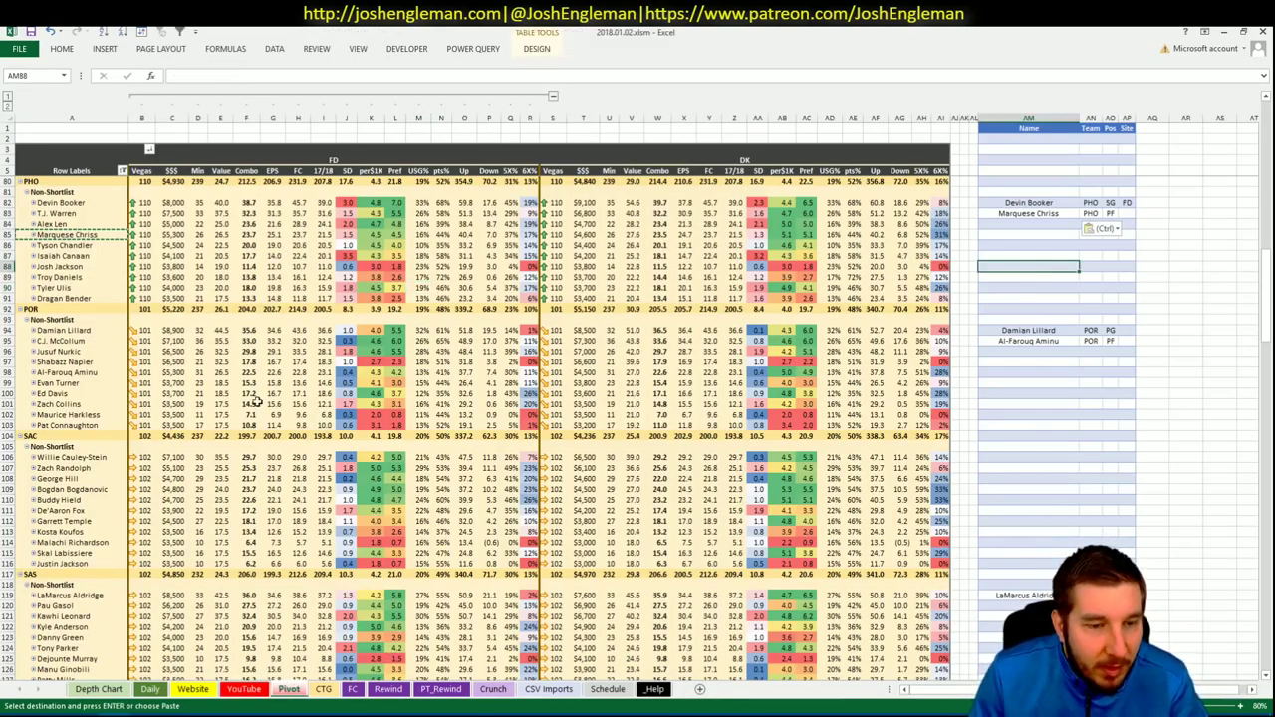
left_click(288, 690)
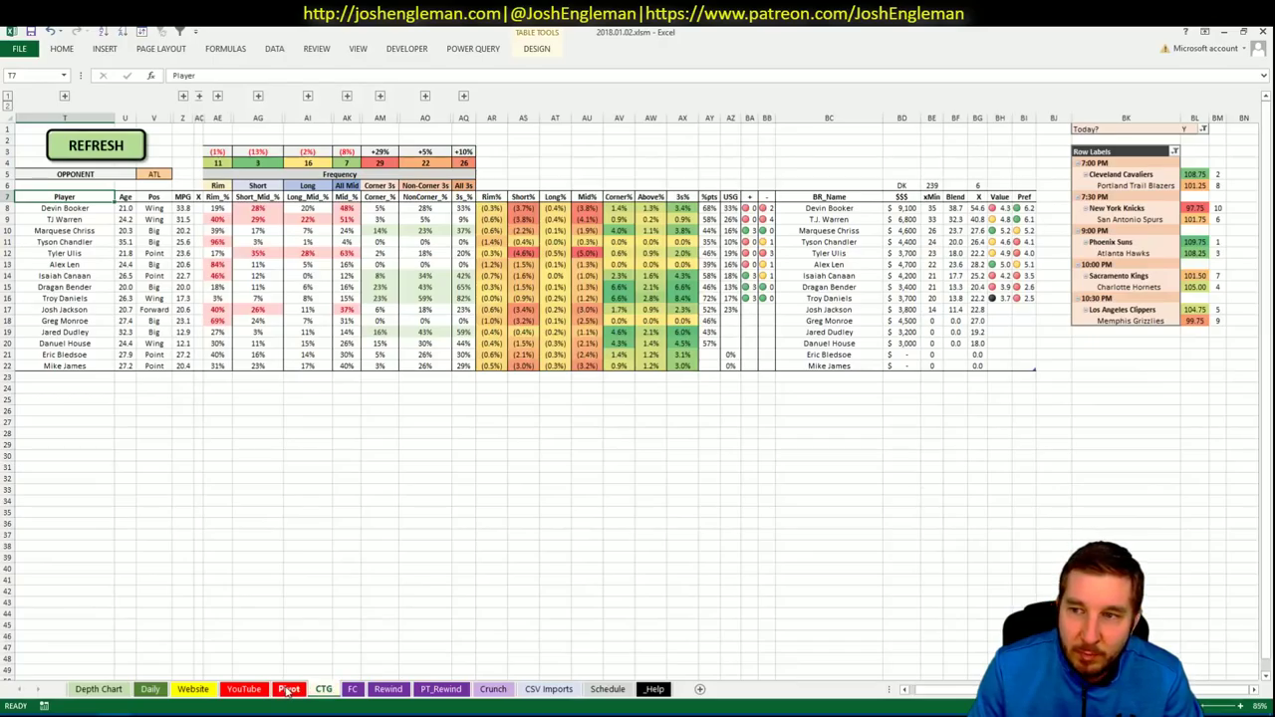
key("ctrl+Page_Up")
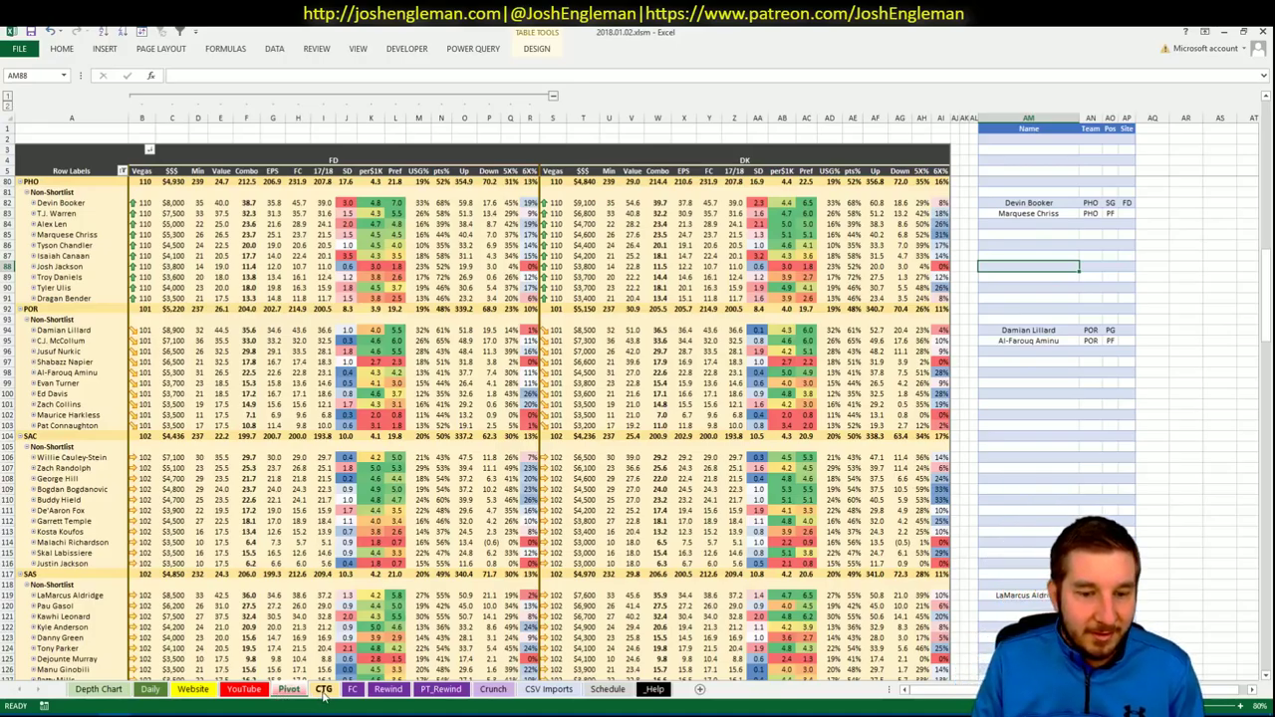
Change the CTG sheet's opponent cell V5 from ATL to PHO.
left_click(325, 694)
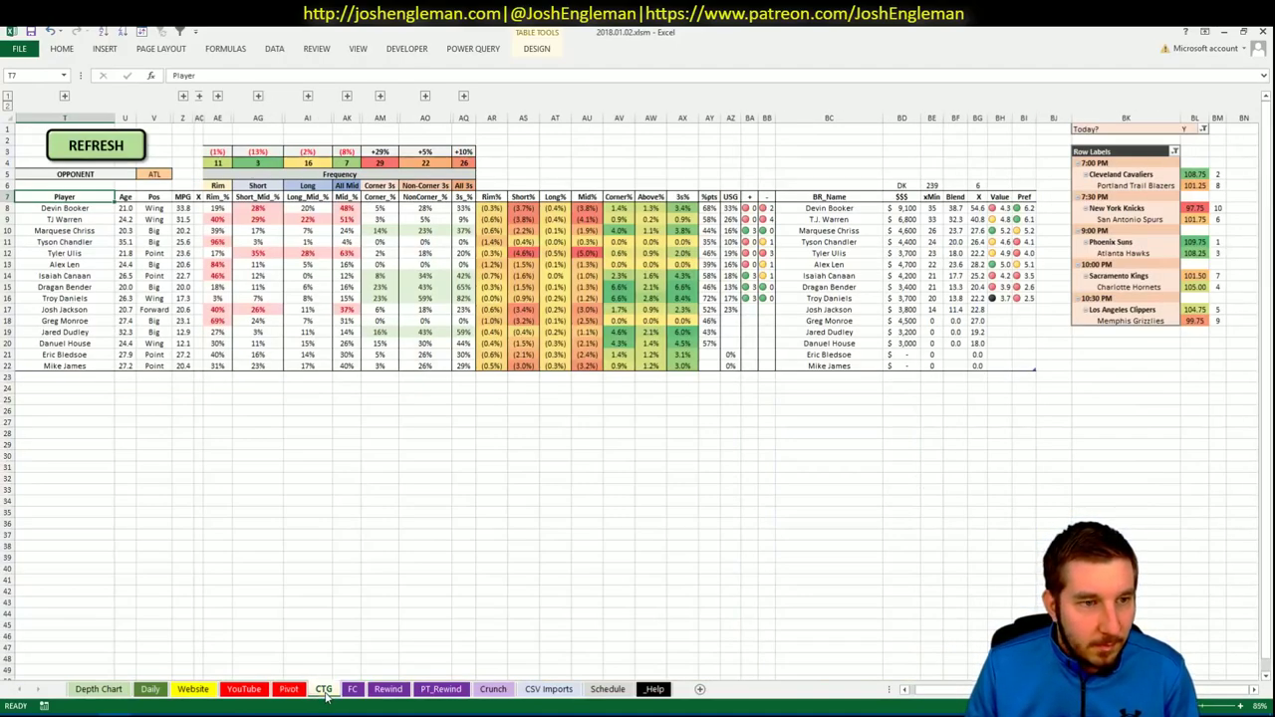
left_click(155, 176)
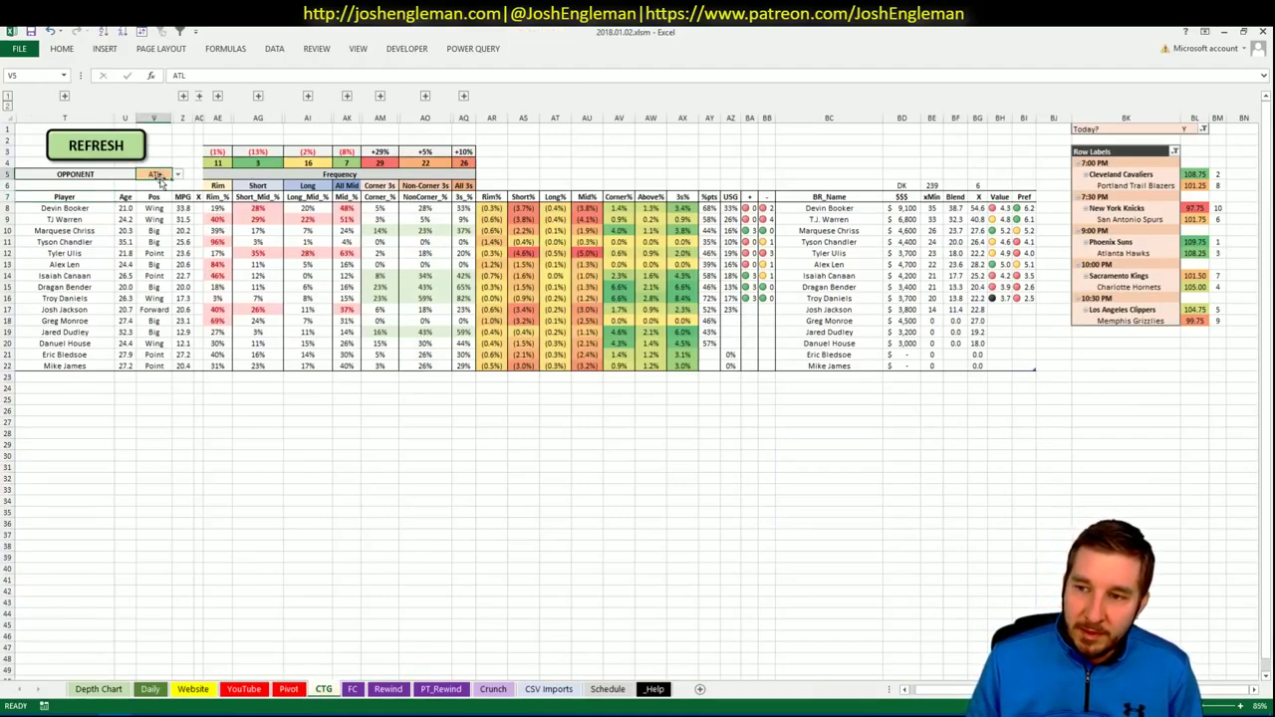
type("PHO")
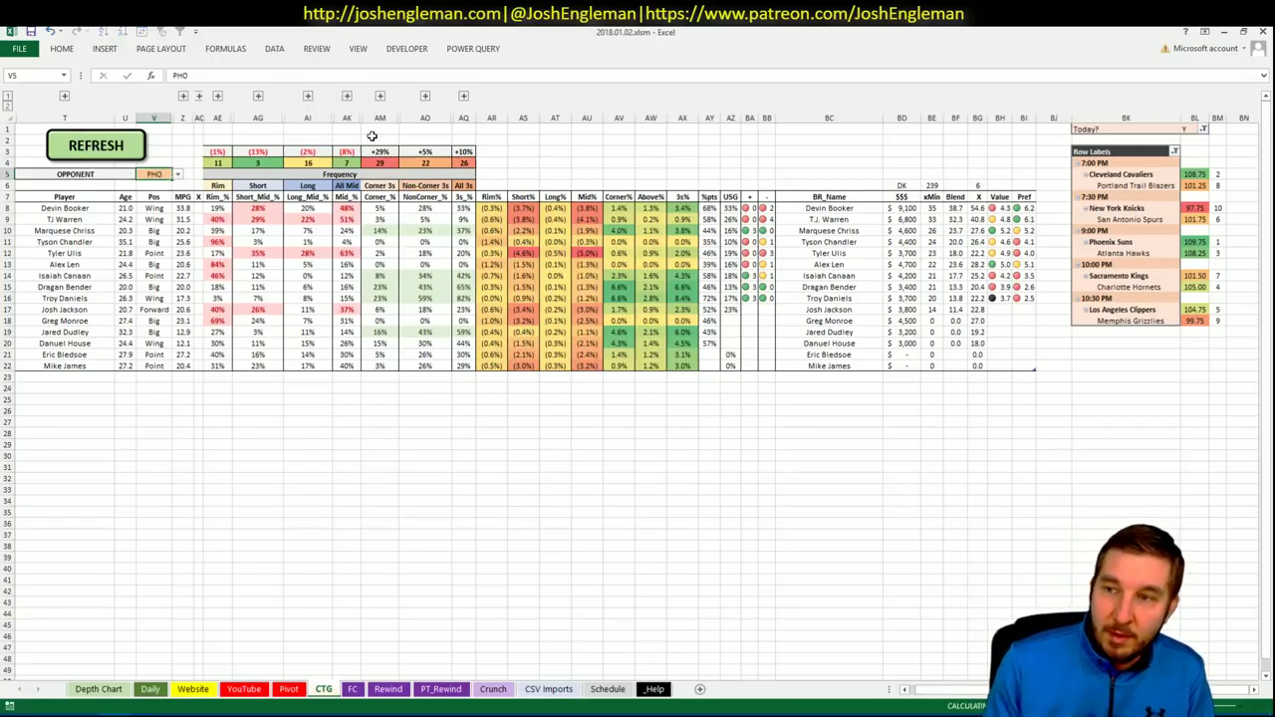
key("Return")
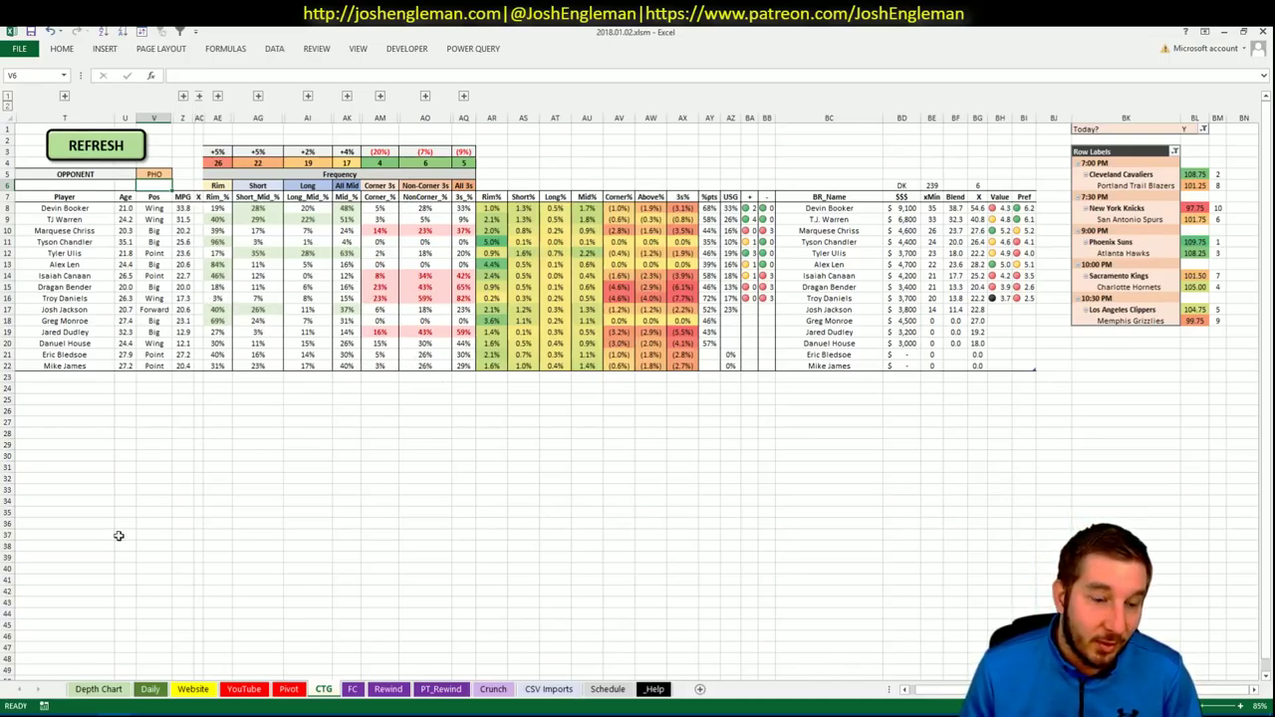
key("alt+Tab")
Copy the Atlanta Hawks Shooting: Frequency table from Cleaning the Glass and refresh Excel's CTG sheet with it.
left_click(315, 140)
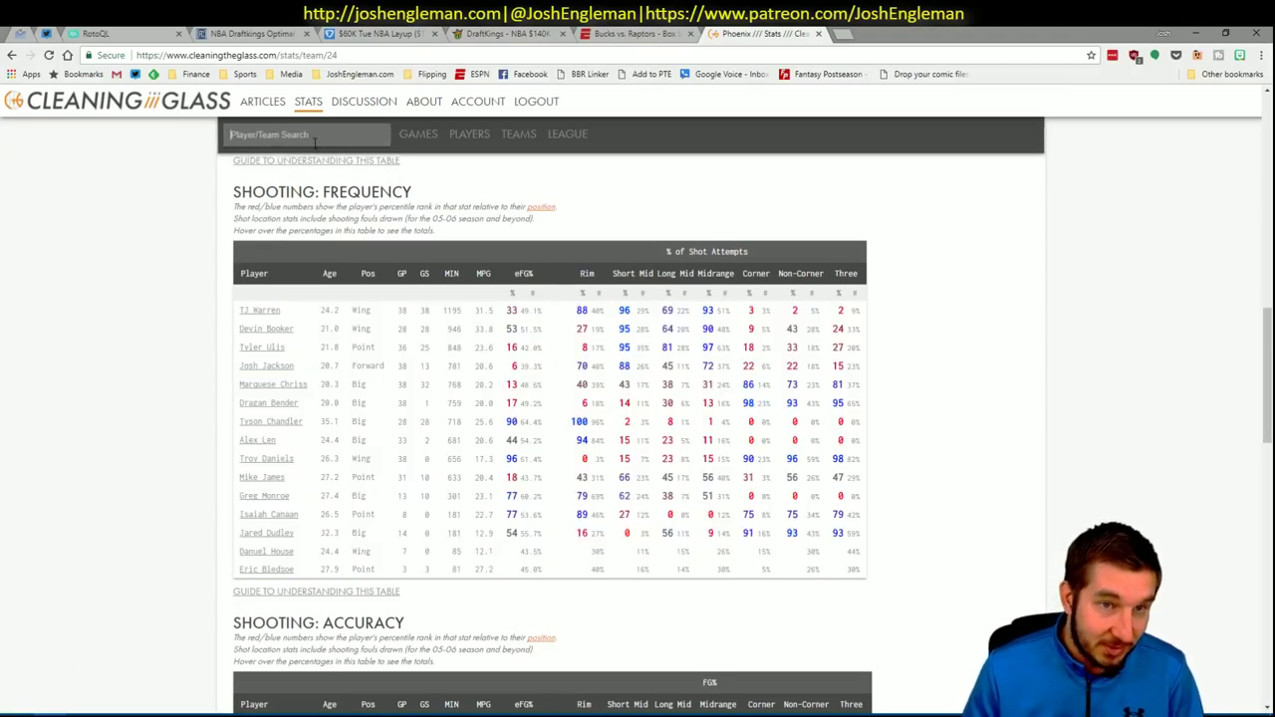
type("Atlanta Hawks")
key("Return")
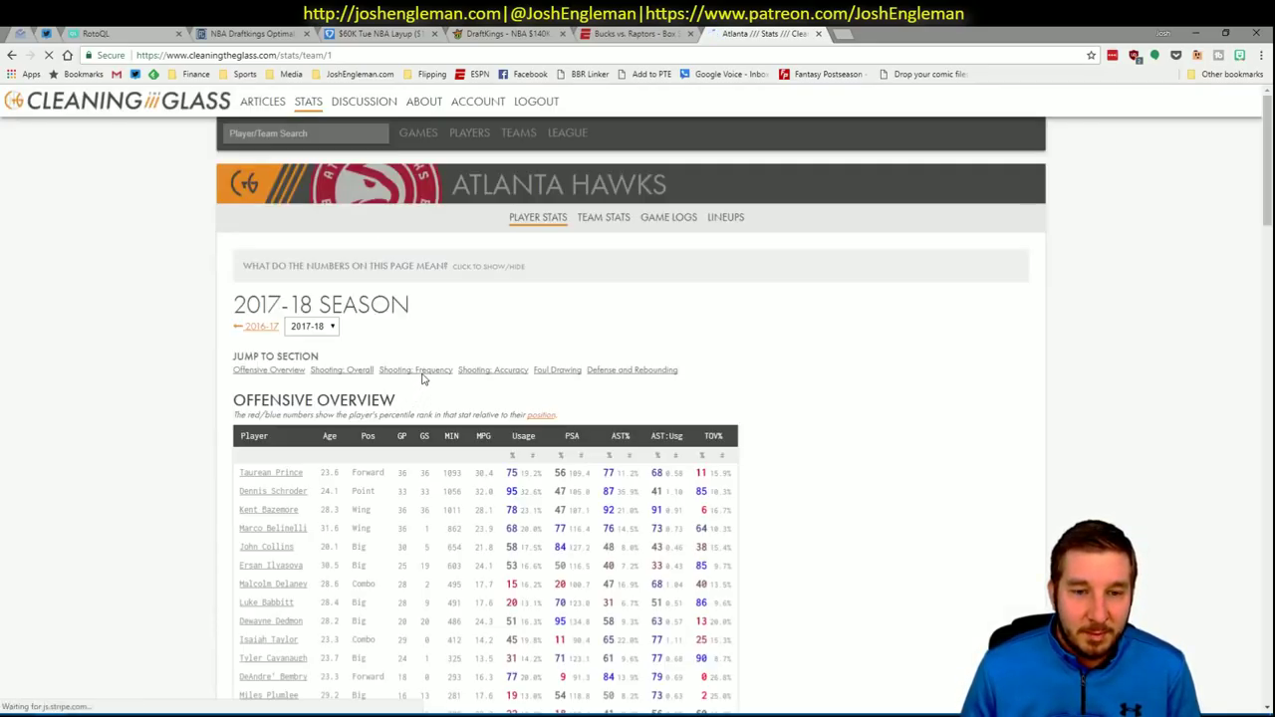
left_click(425, 370)
left_click_drag(859, 591, 245, 317)
key("ctrl+c")
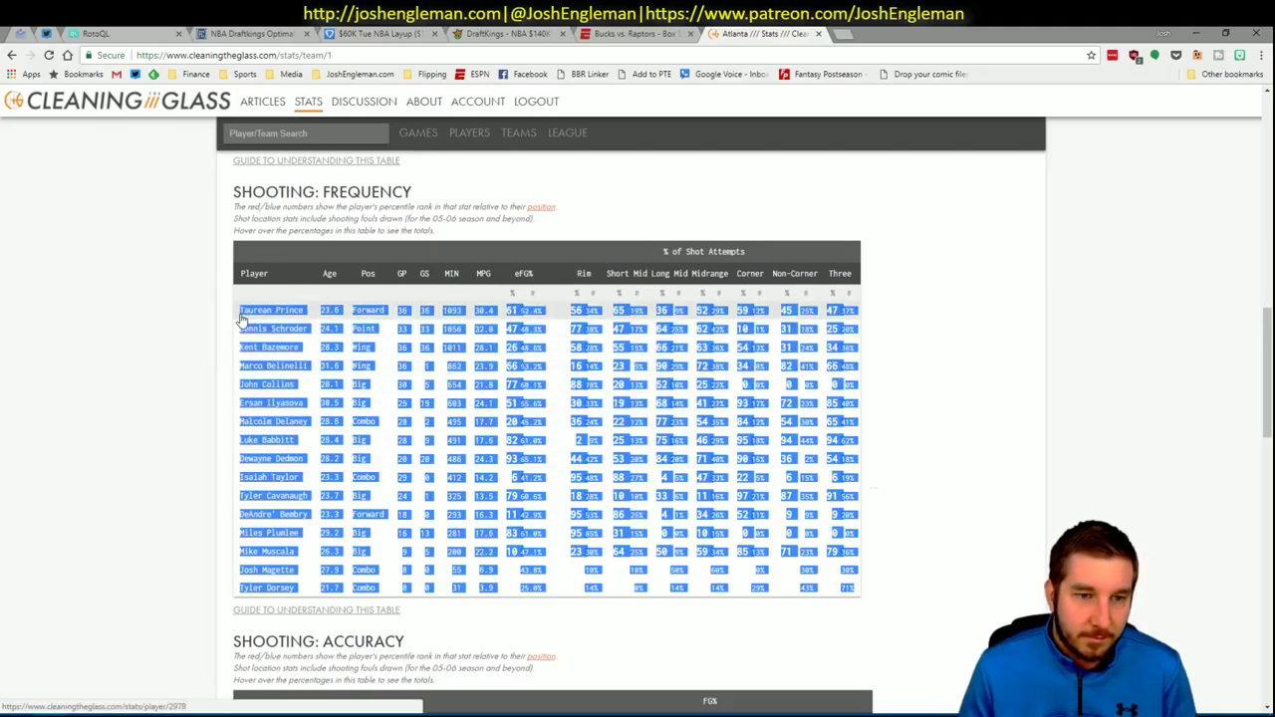
key("alt+Tab")
left_click(78, 145)
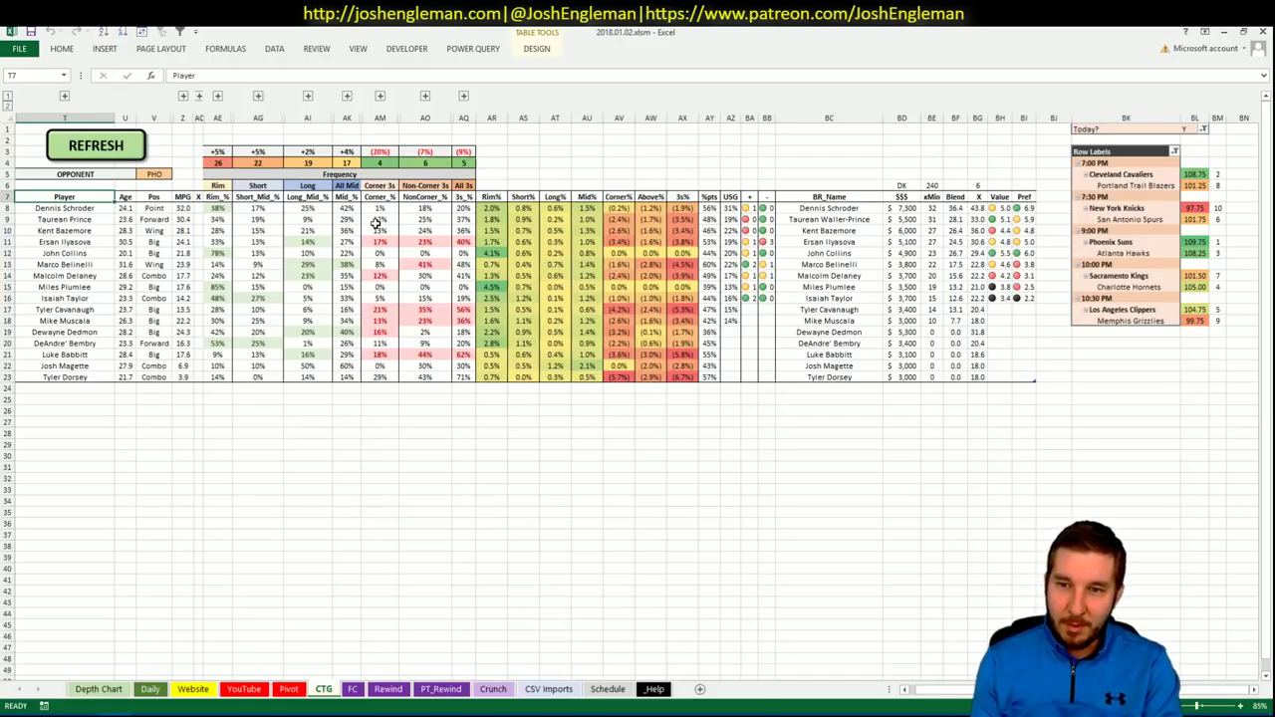
Filter the YouTube sheet's minutes pivot to team ATL via cell AU1.
left_click(301, 690)
left_click(296, 607)
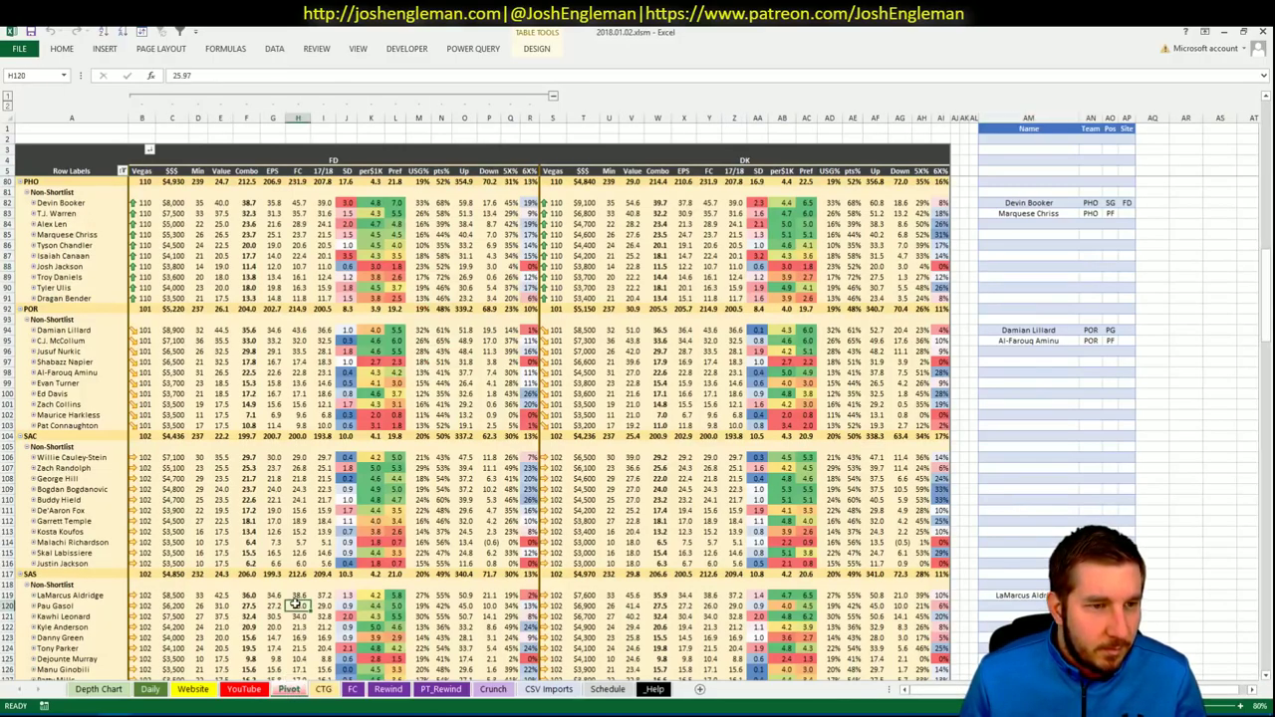
scroll(292, 596, "up", 1)
scroll(292, 596, "up", 20)
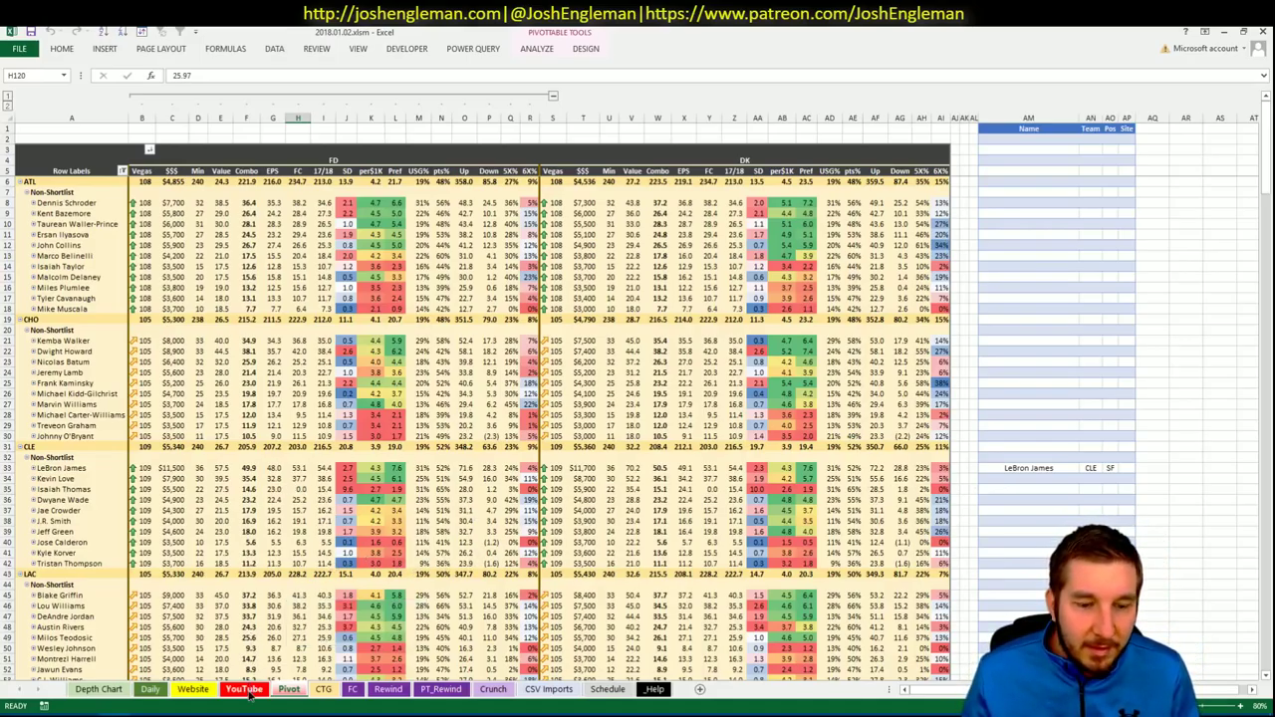
left_click(247, 691)
left_click(347, 130)
type("A")
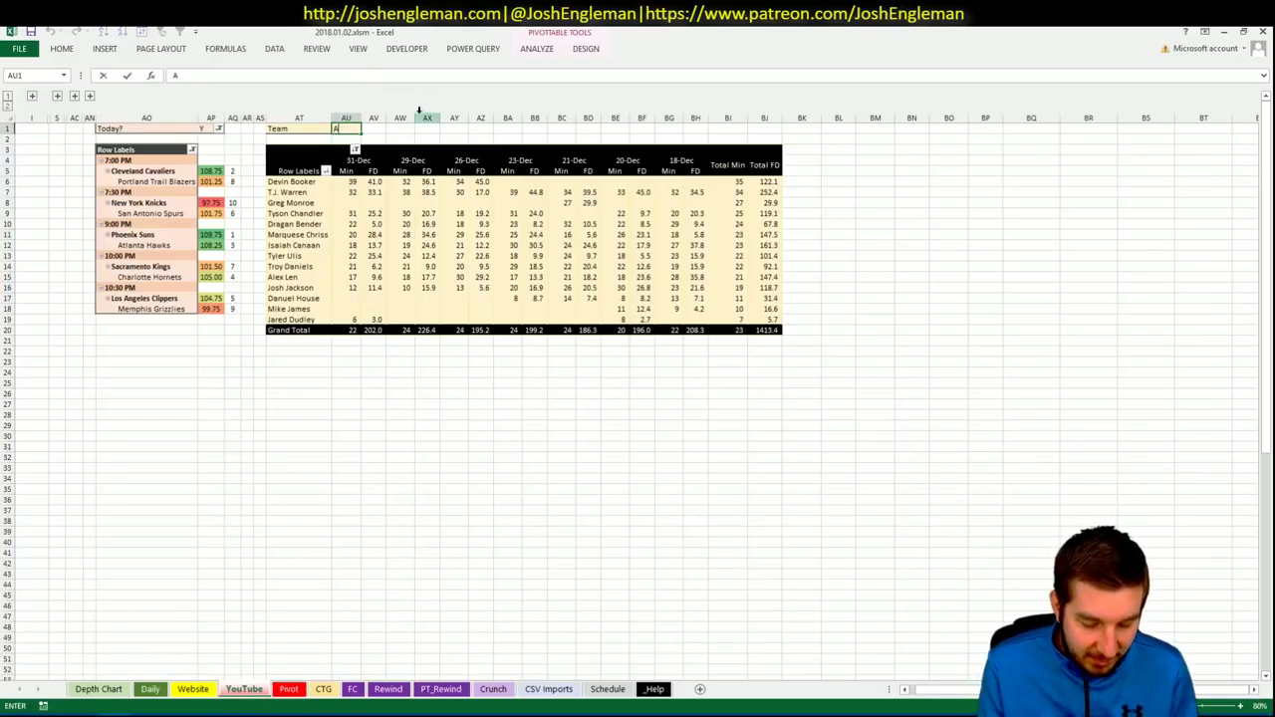
type("TL")
key("Return")
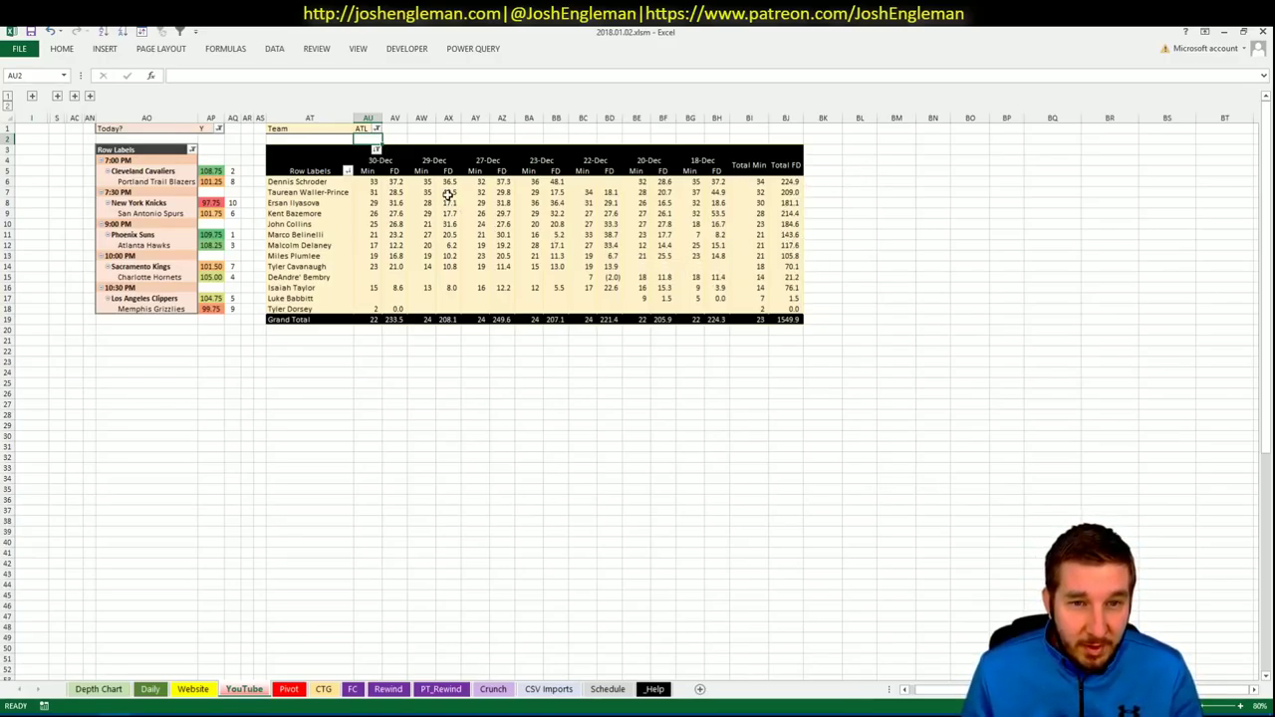
Add Dennis Schroder to the next empty row of the Pivot sheet's Name table.
key("alt+Tab")
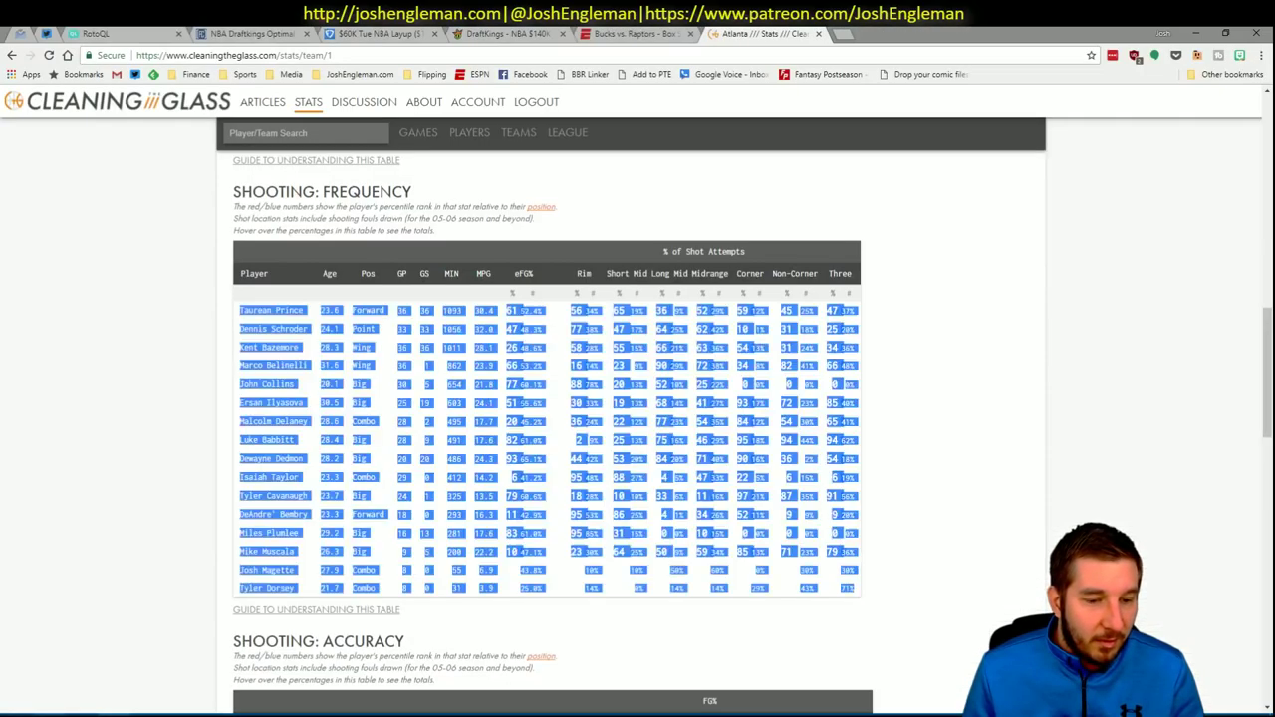
key("alt+Tab")
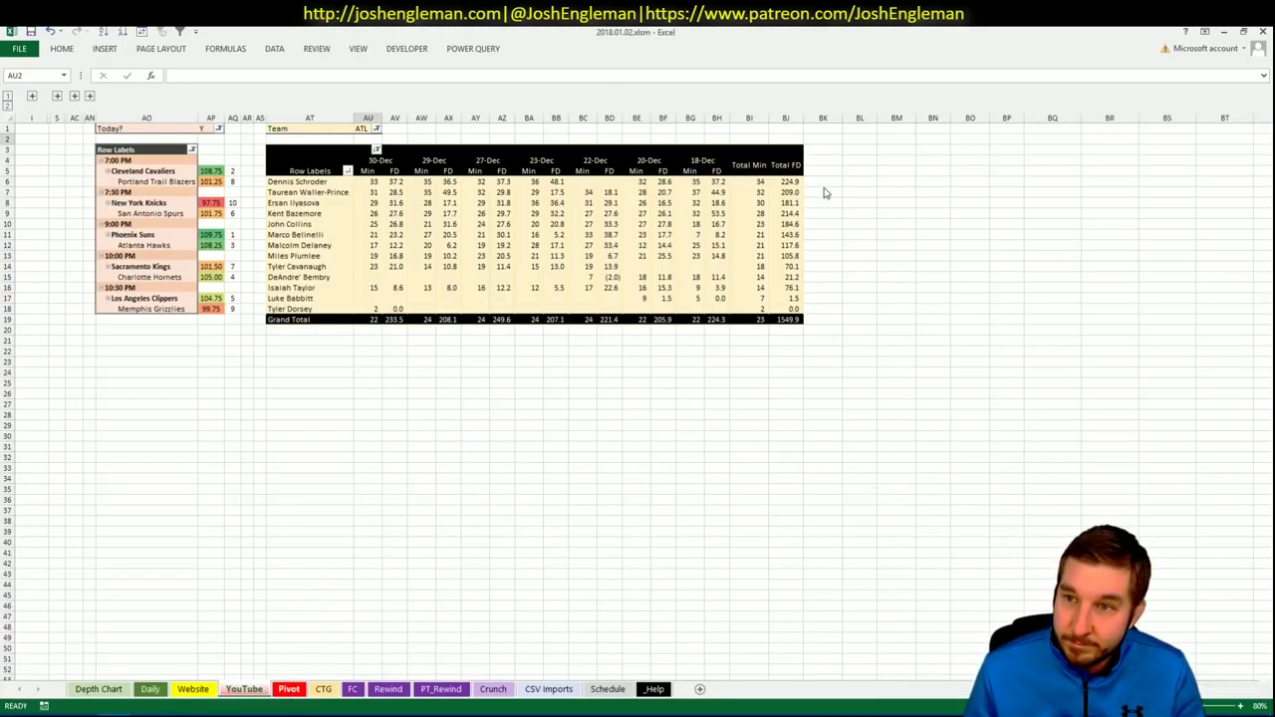
left_click(289, 688)
left_click(995, 206)
type("Dennis Sc")
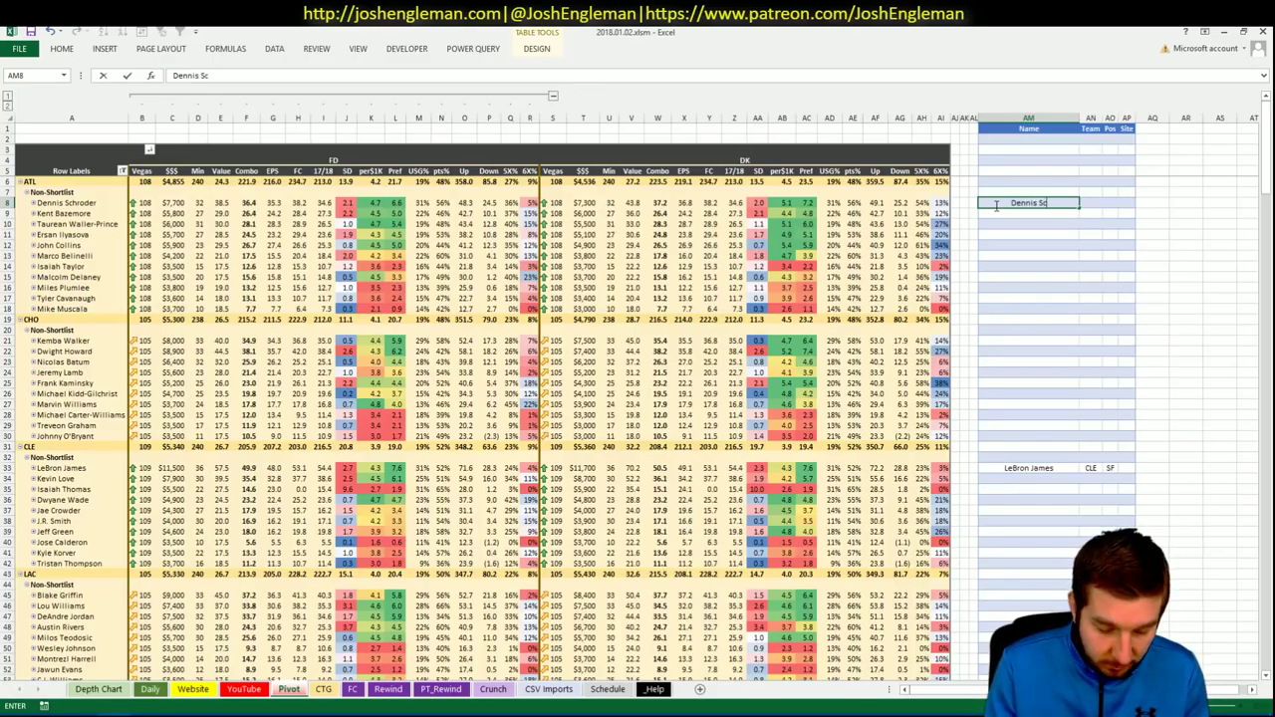
type("hroder")
left_click(986, 219)
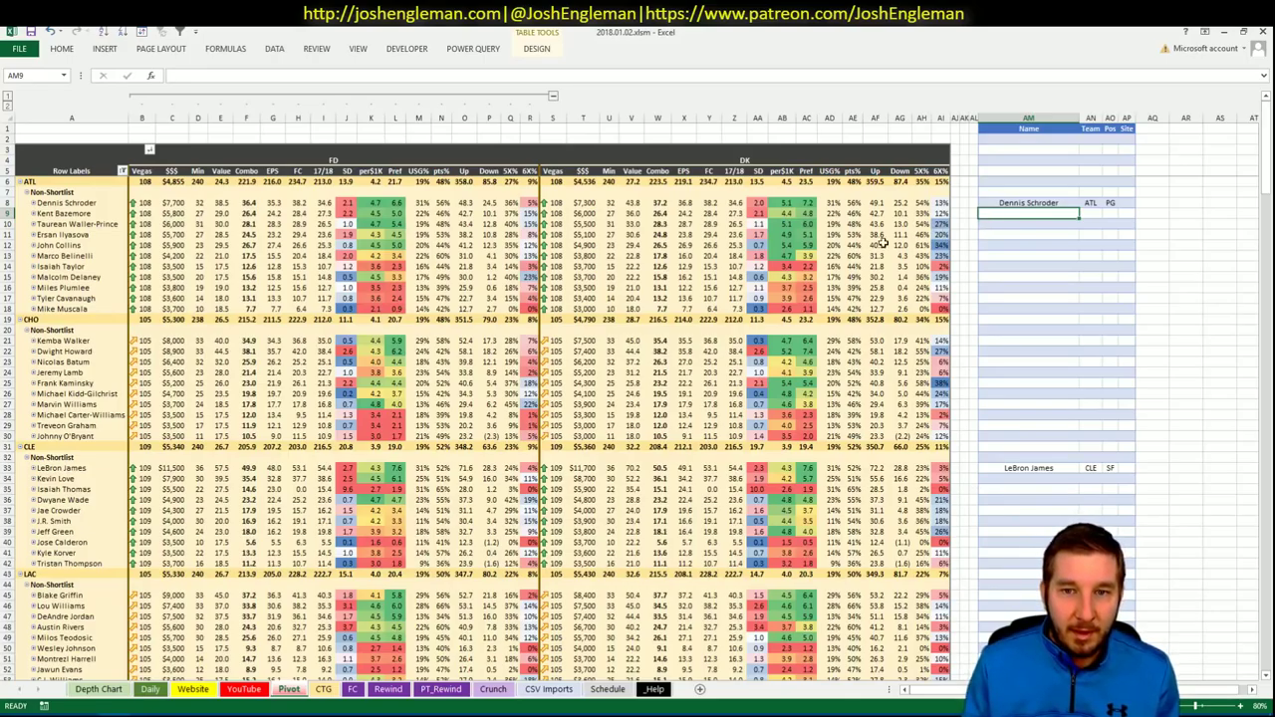
left_click(244, 690)
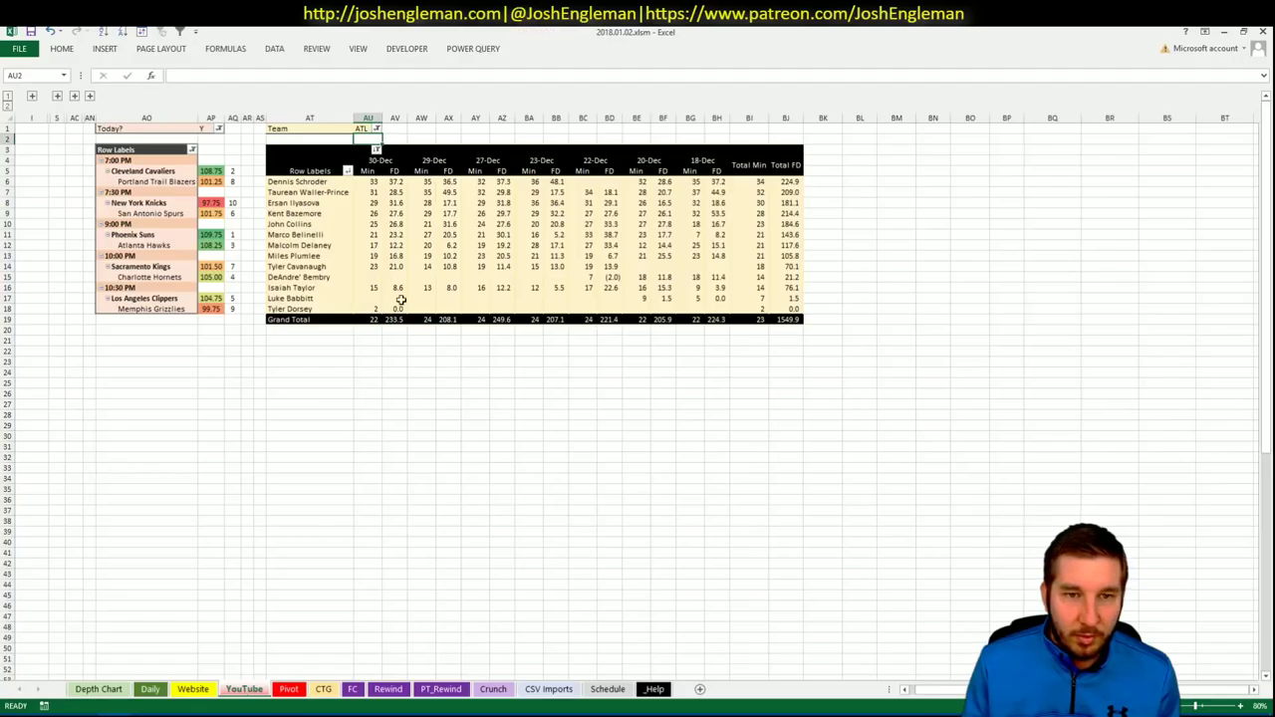
left_click(289, 691)
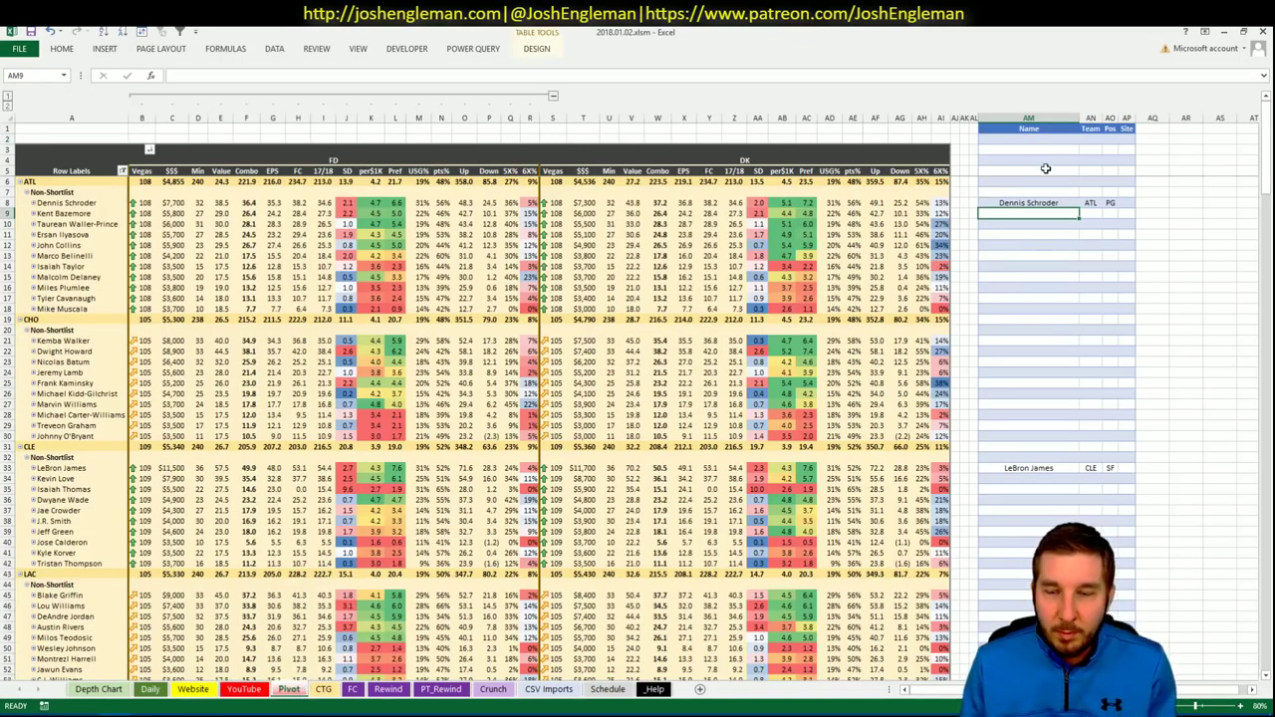
Paste Taurean Waller-Prince from A10 into AM9 as plain values.
left_click(71, 227)
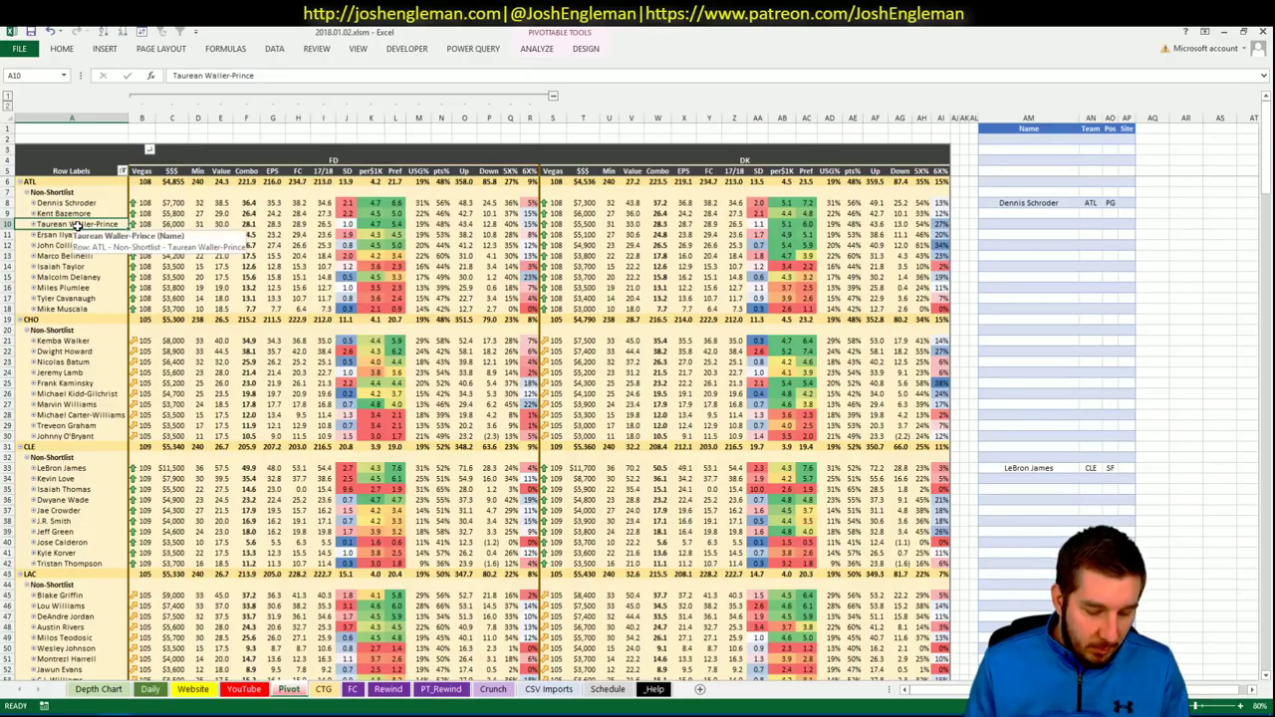
key("ctrl+c")
left_click(1037, 208)
right_click(1036, 211)
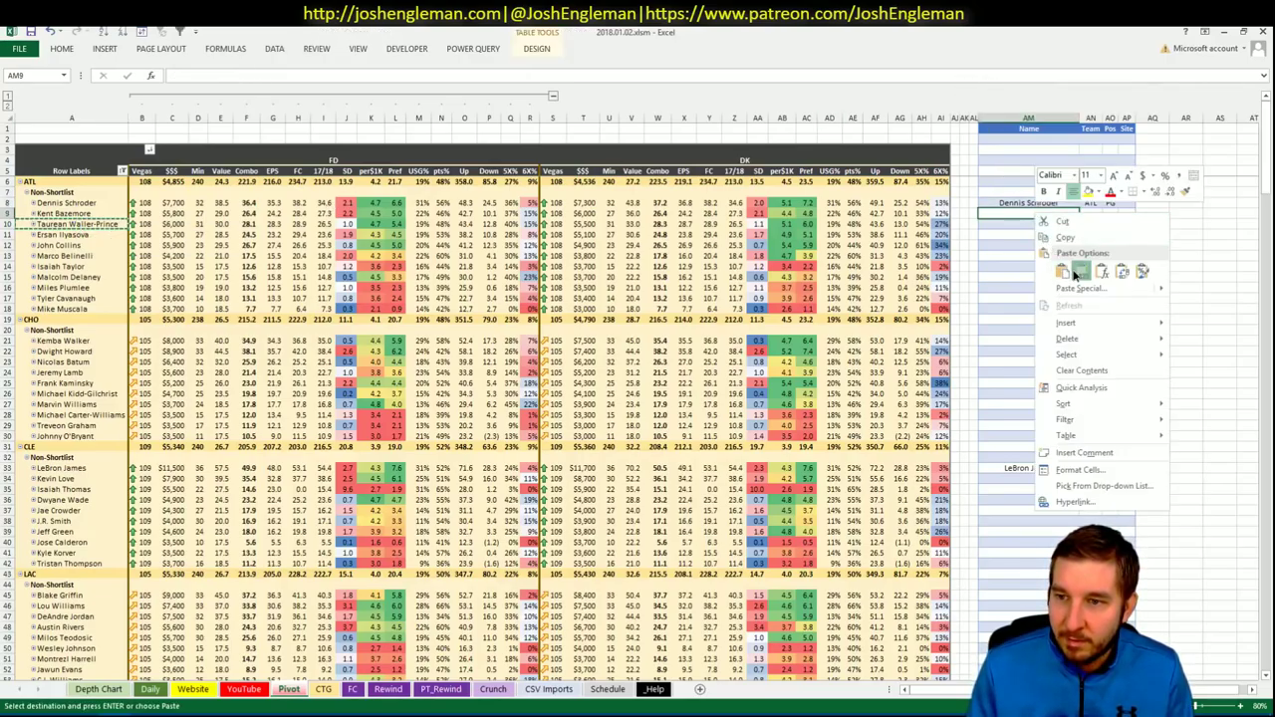
left_click(1074, 274)
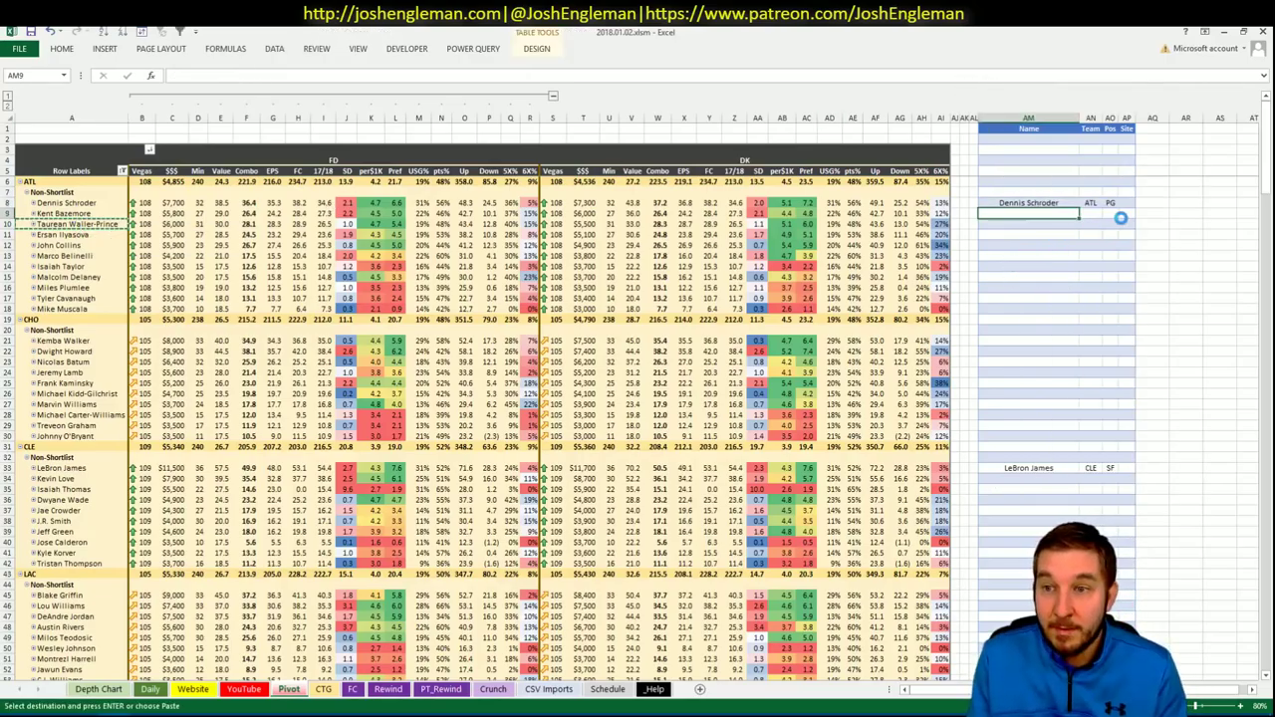
left_click(1031, 258)
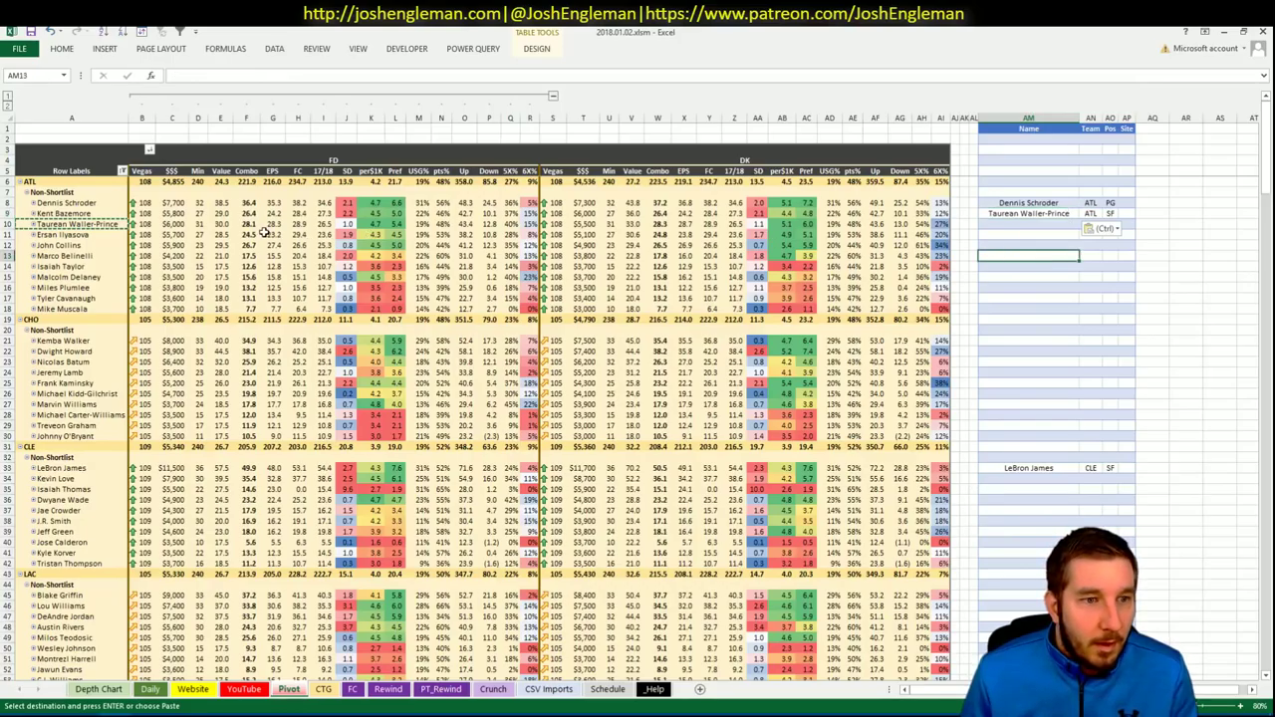
key("Escape")
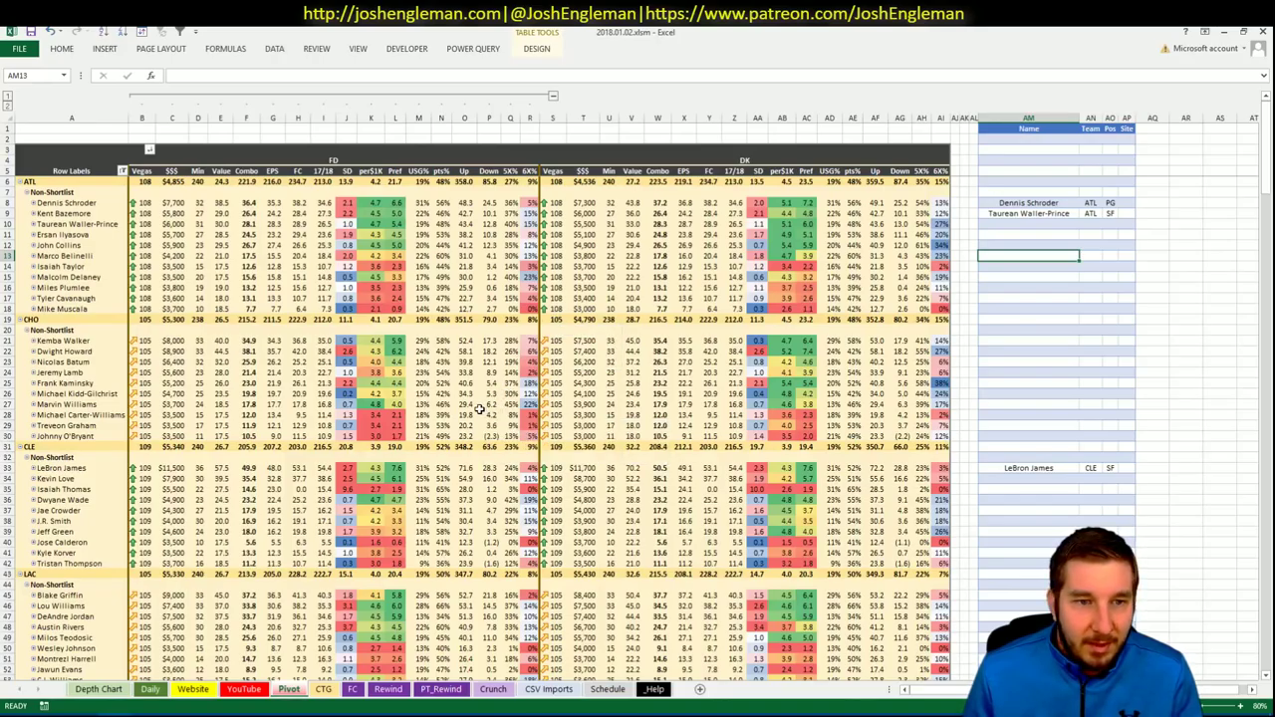
Add Ersan Ilyasova to the shortlist in AM10 after checking the Atlanta minutes pivot.
left_click(261, 692)
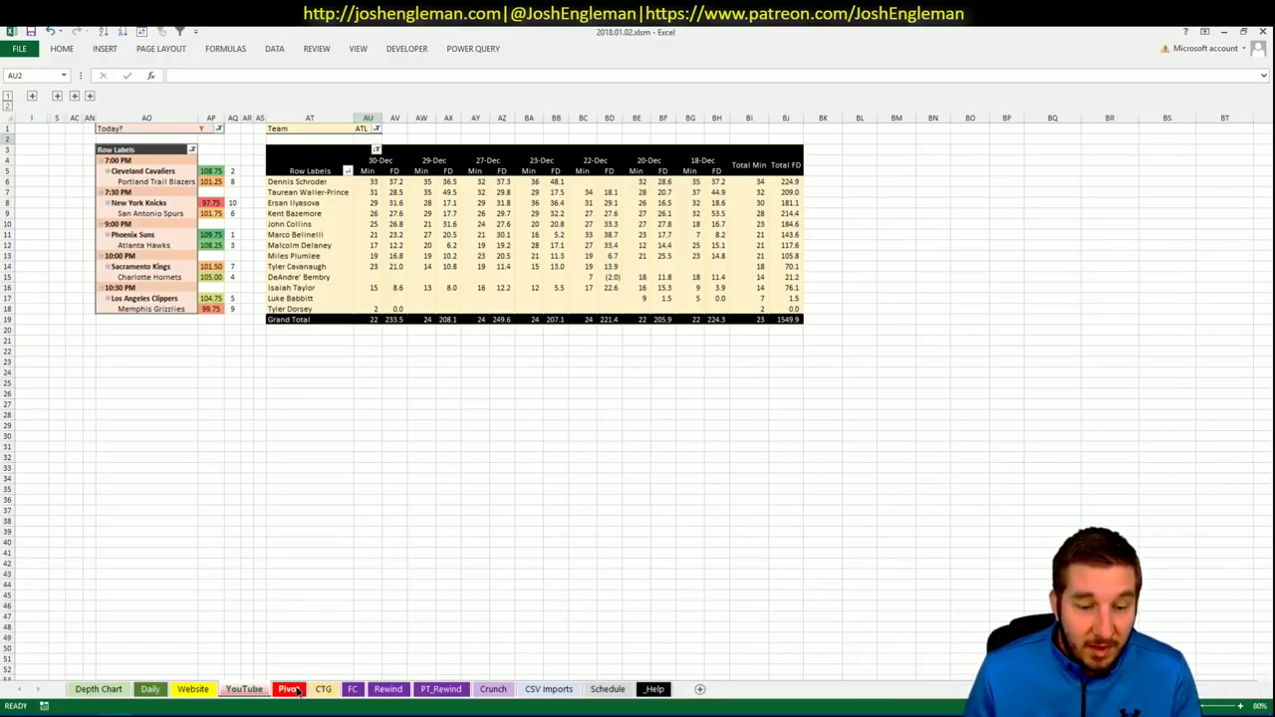
left_click(299, 689)
left_click(1028, 223)
type("Ersan Ilyasova")
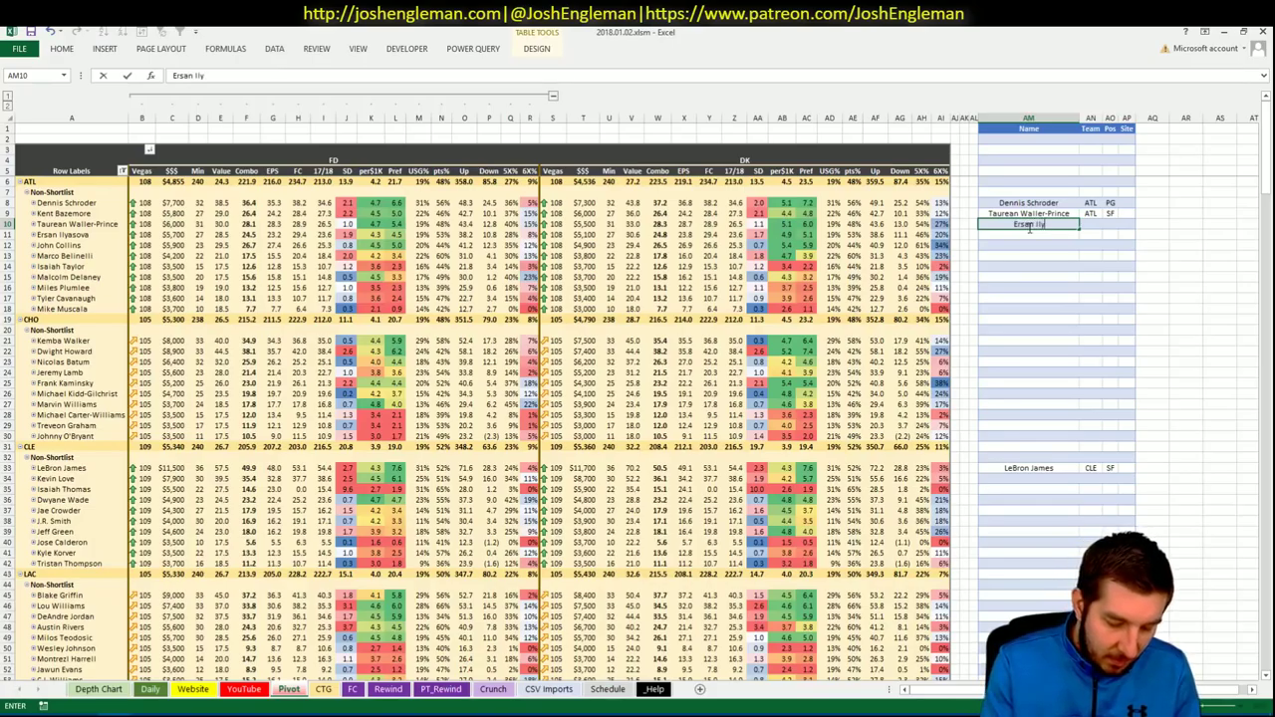
key("ctrl+Return")
left_click(1031, 234)
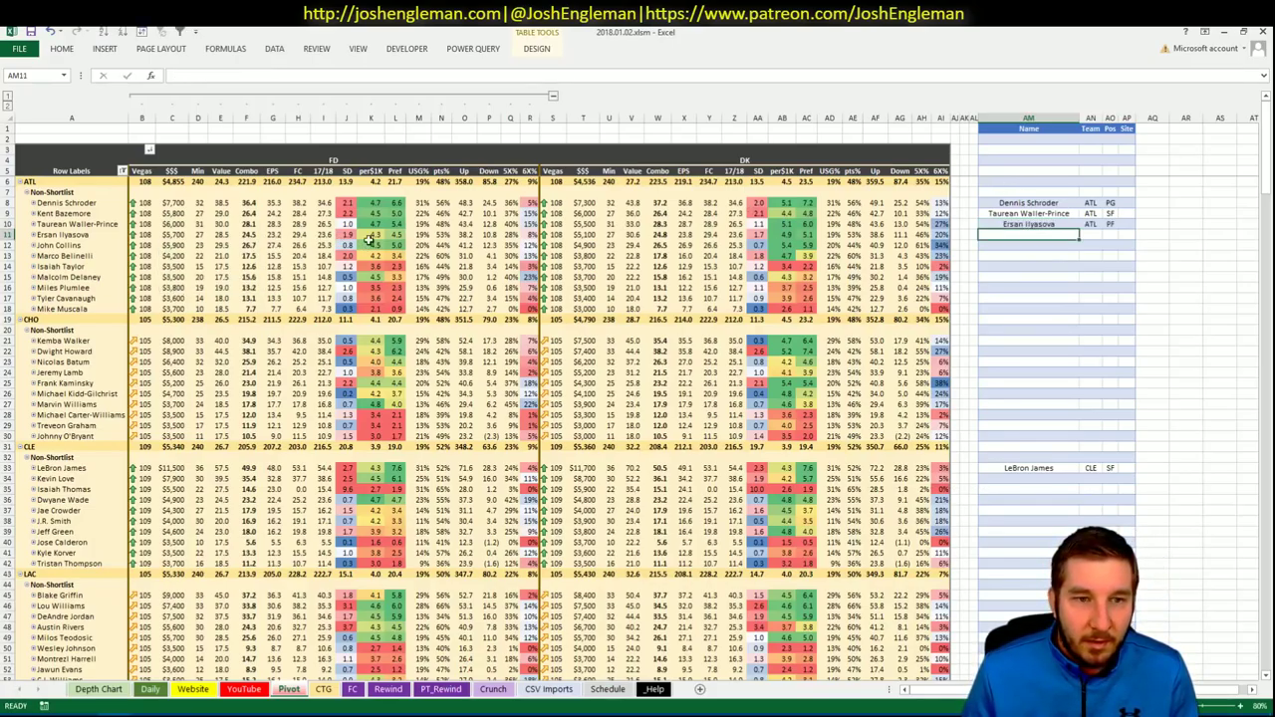
mouse_move(902, 267)
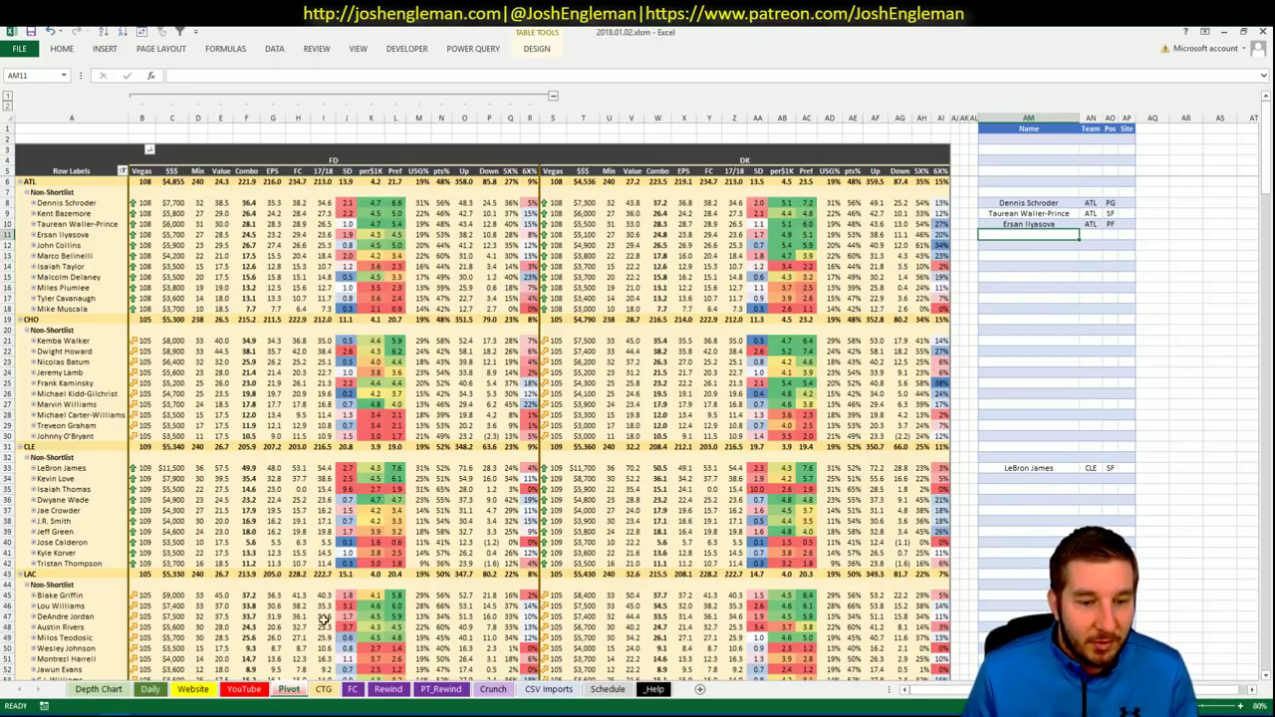
left_click(249, 689)
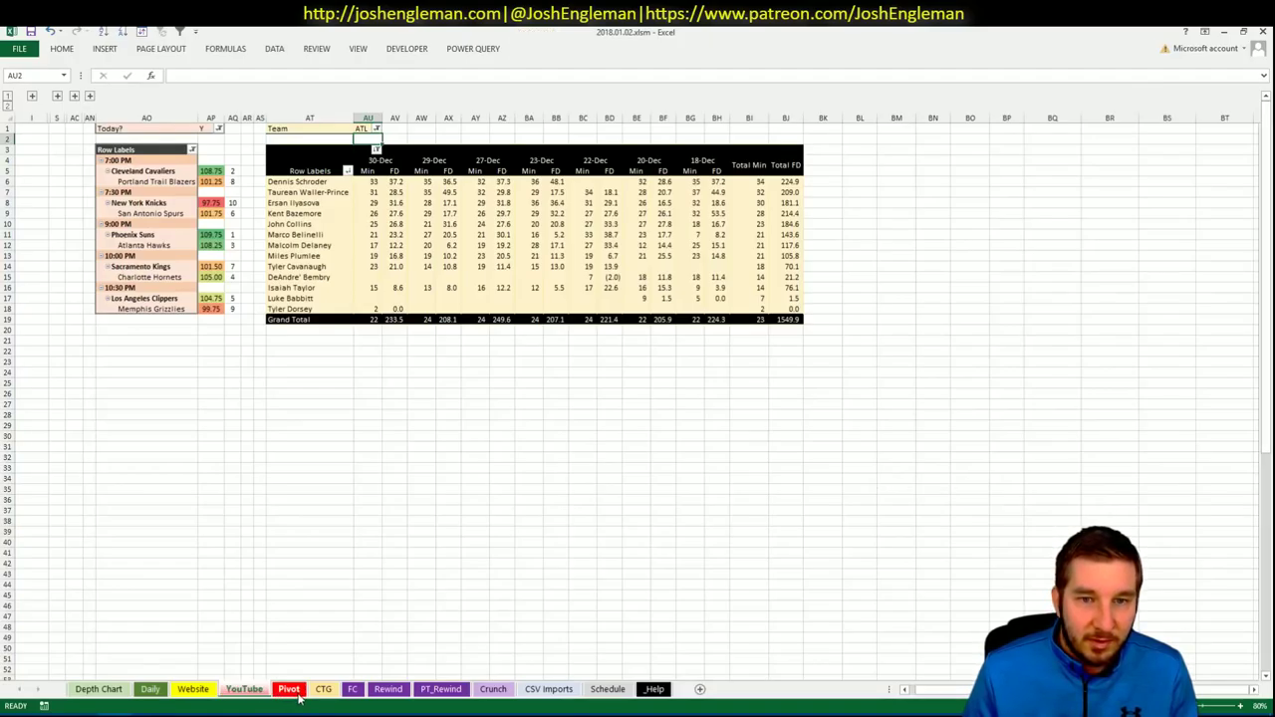
left_click(298, 697)
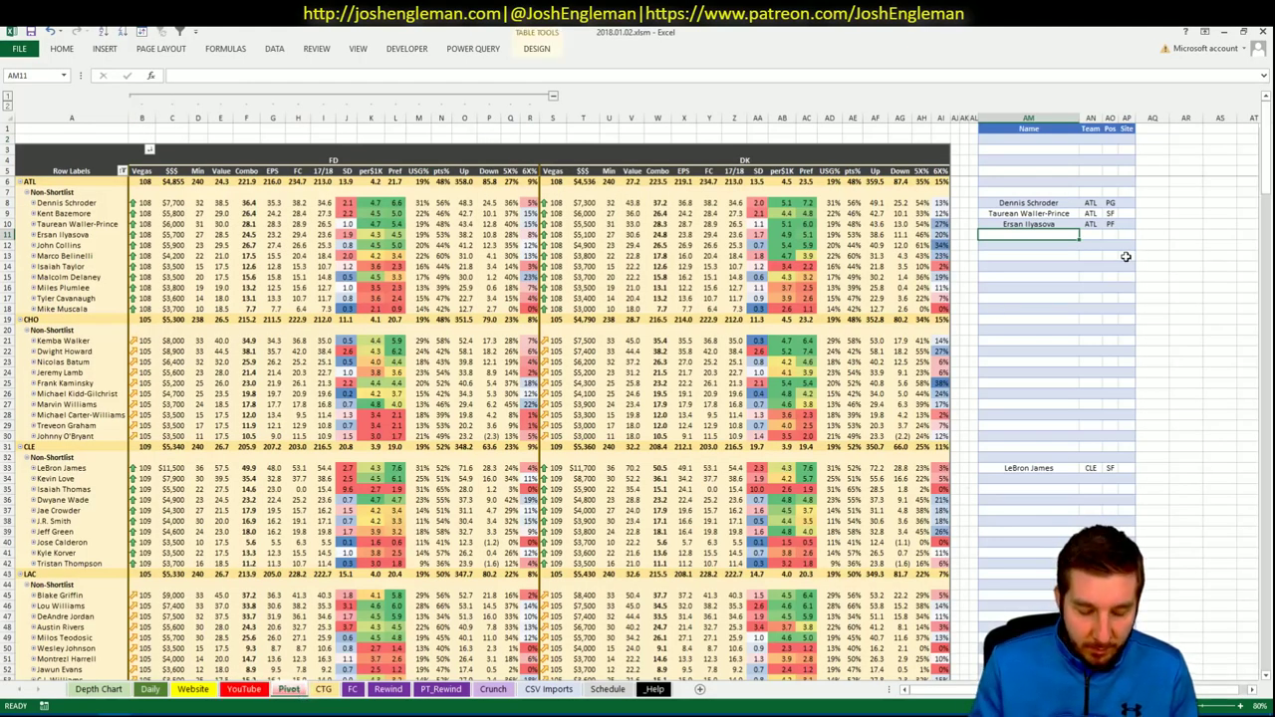
type("John Col")
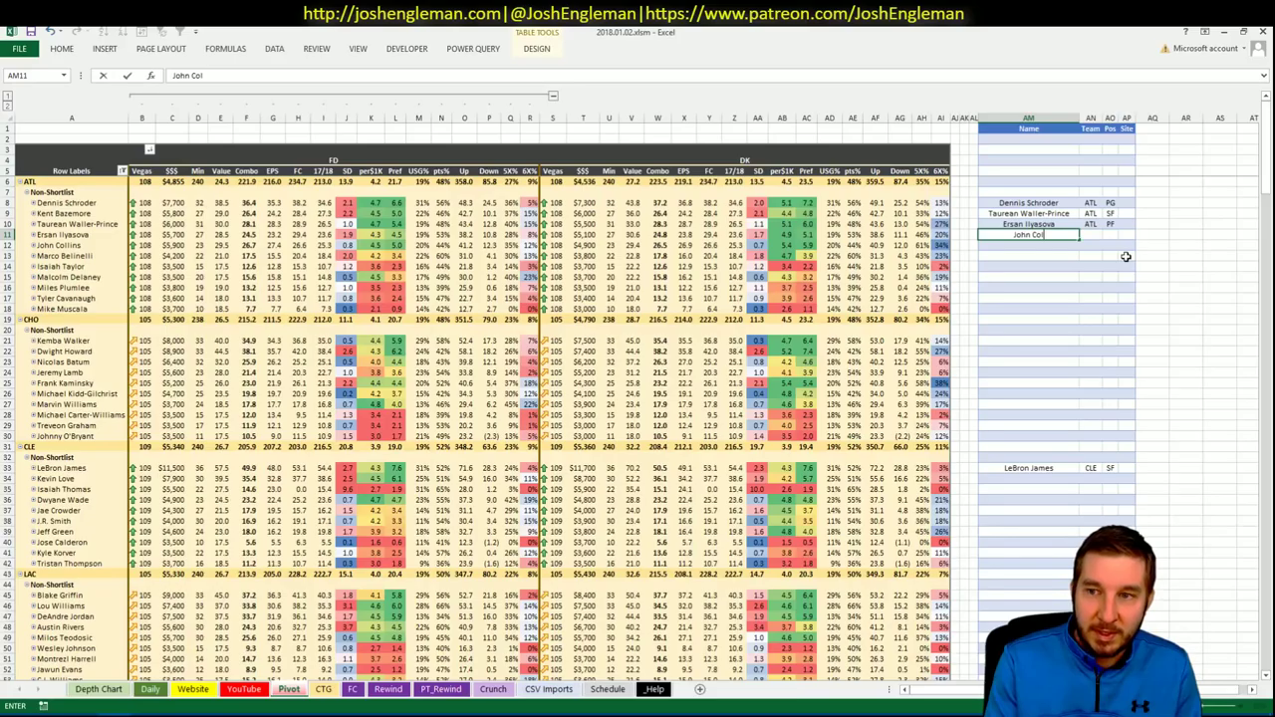
type("lins")
key("Tab")
key("Tab")
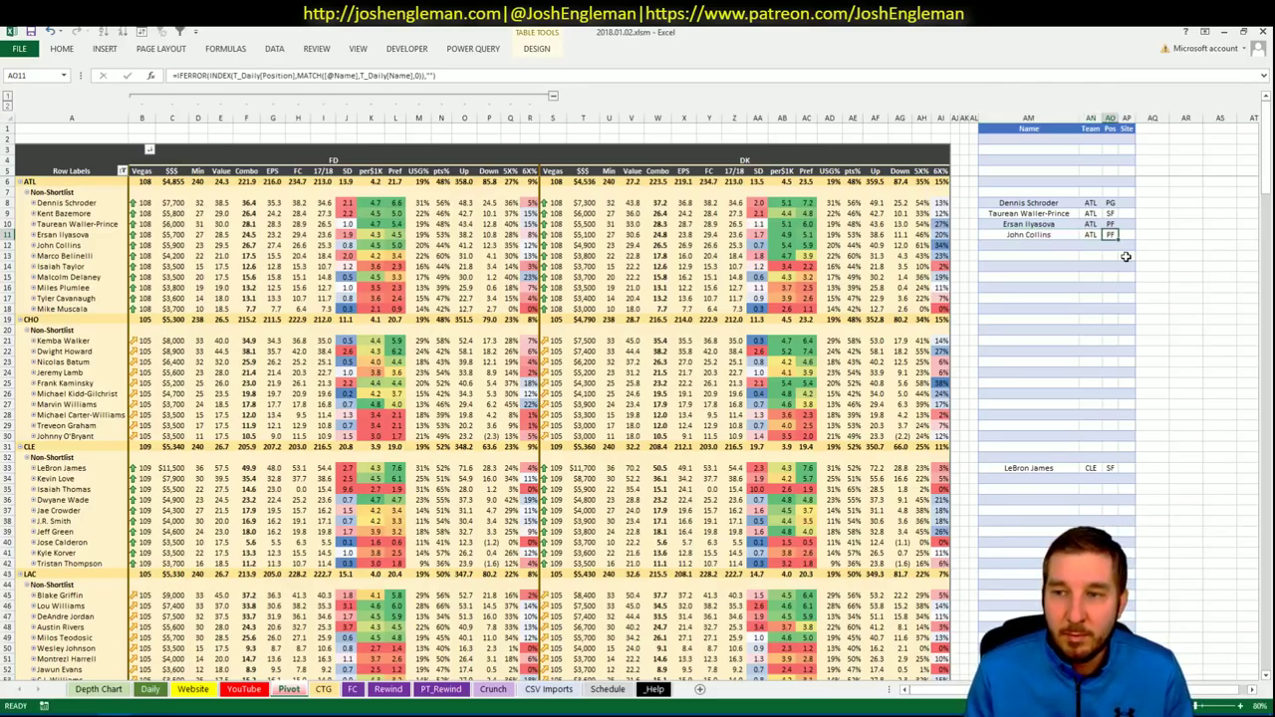
key("Tab")
type("DK+")
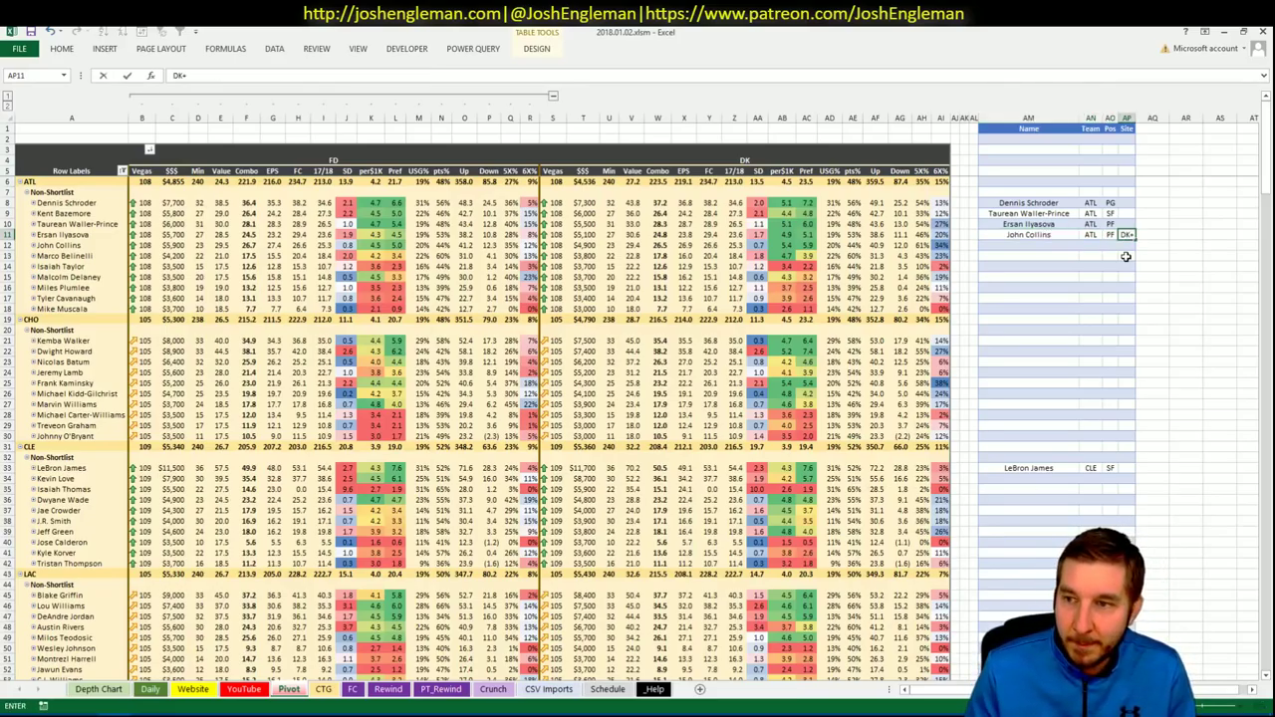
left_click(1090, 266)
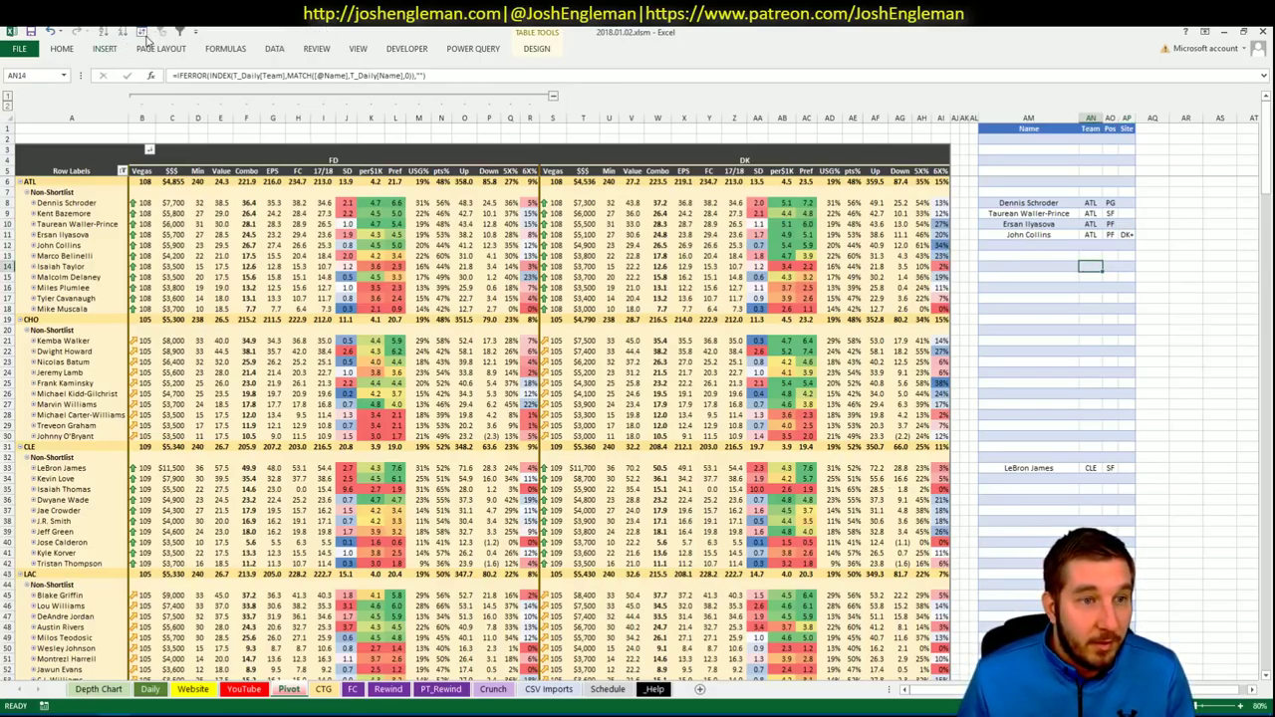
Open the shortlist's sort options and cancel without sorting.
left_click(143, 32)
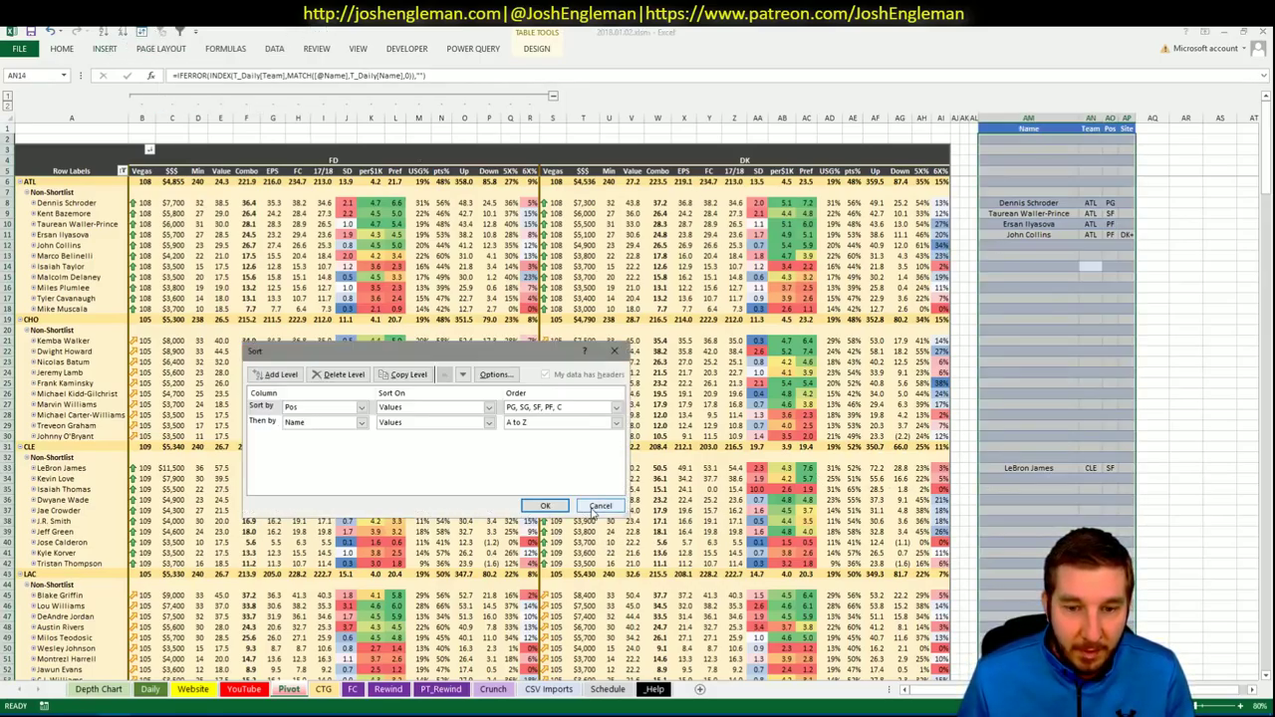
left_click(600, 506)
left_click(513, 491)
Set the CTG opponent in V5 to CHO, then go back to the Pivot sheet.
left_click(324, 689)
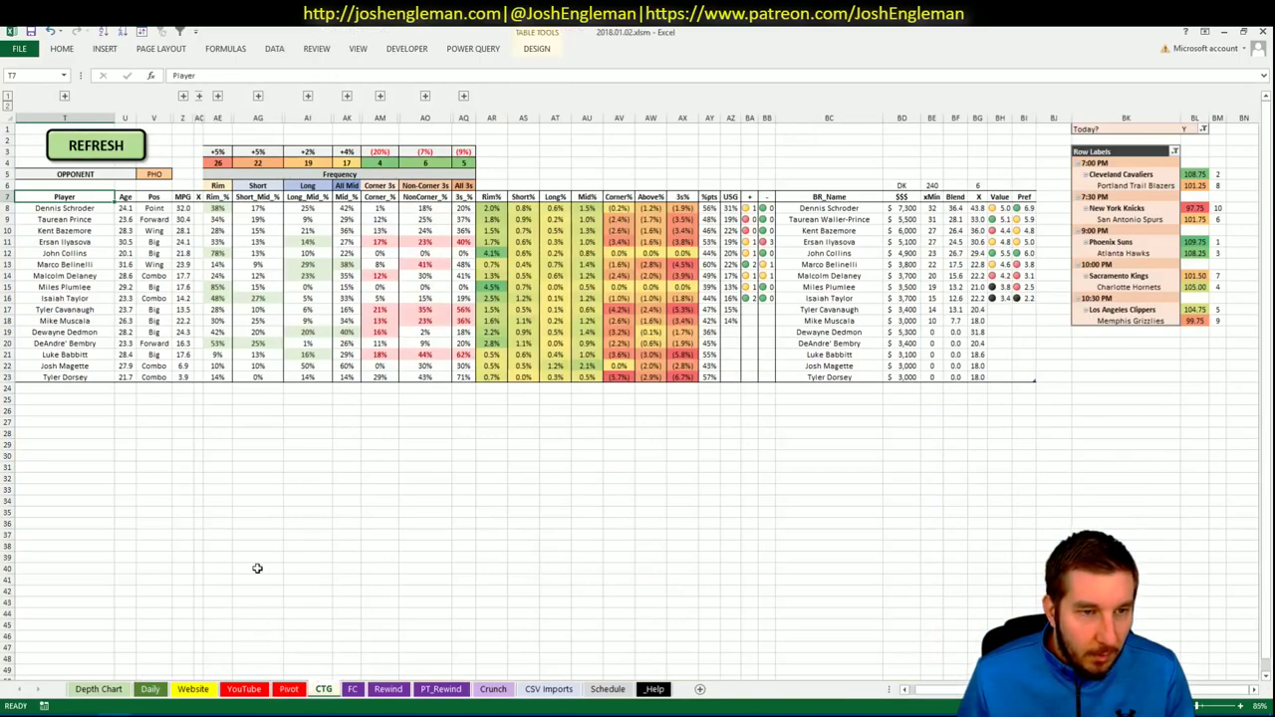
left_click(154, 174)
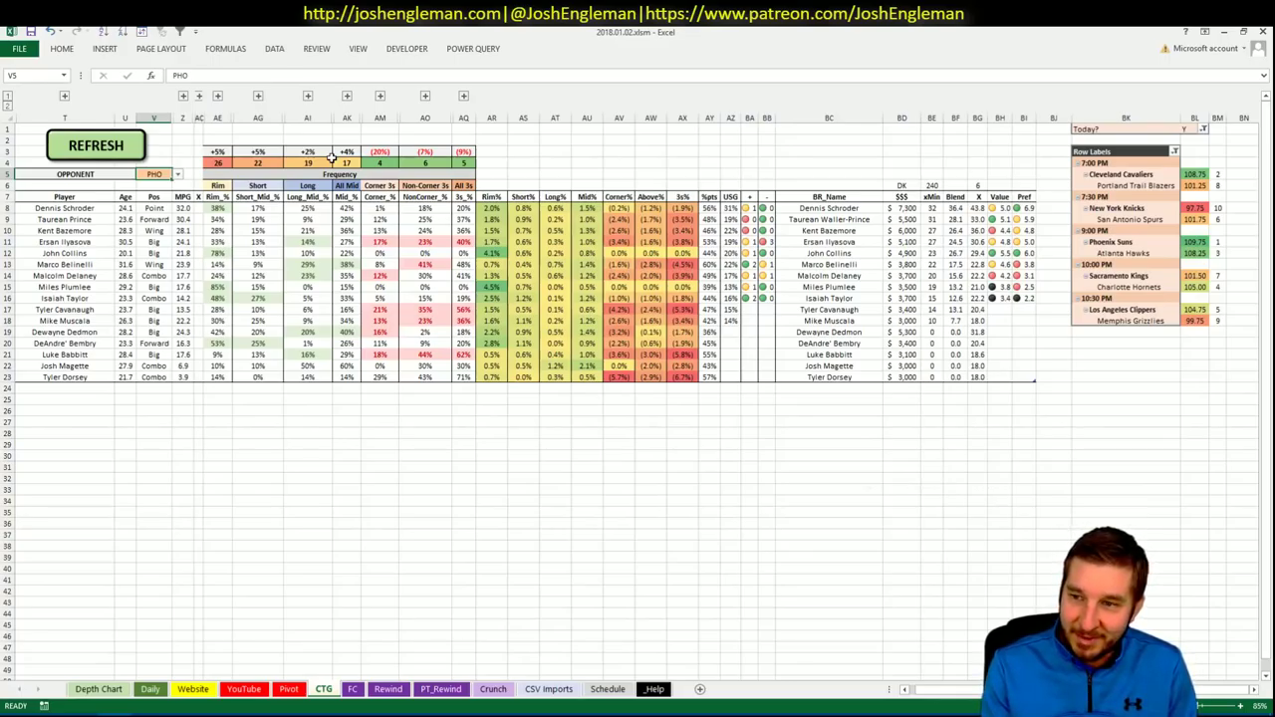
type("CHO")
key("Return")
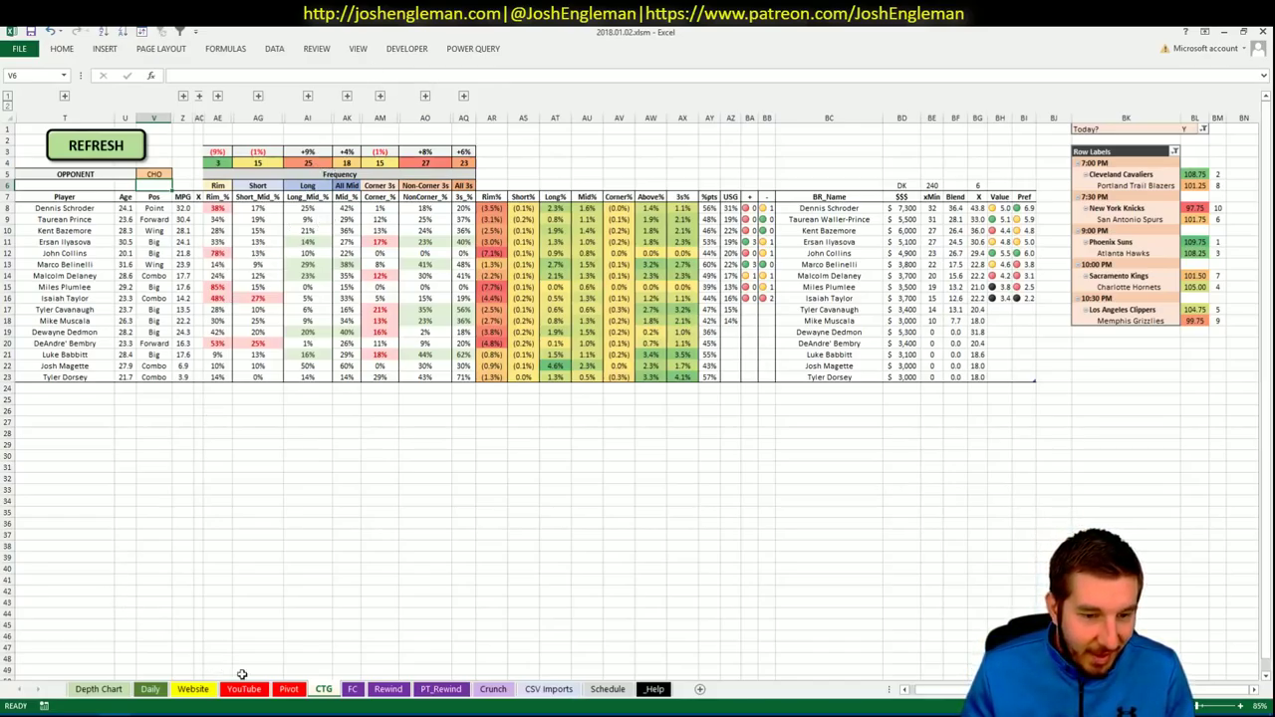
left_click(286, 696)
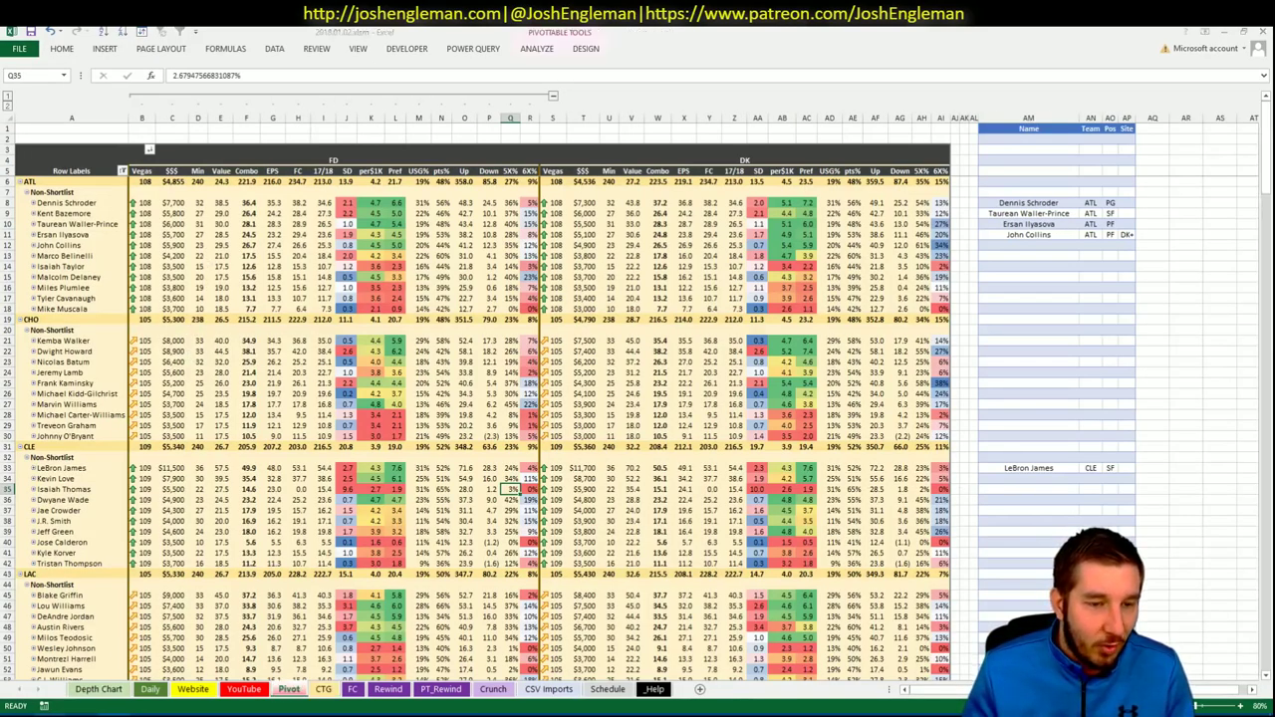
Search Sacramento Kings on Cleaning the Glass and select its Shooting: Frequency table rows.
key("alt+Tab")
left_click(322, 133)
type("Sacramento Kings")
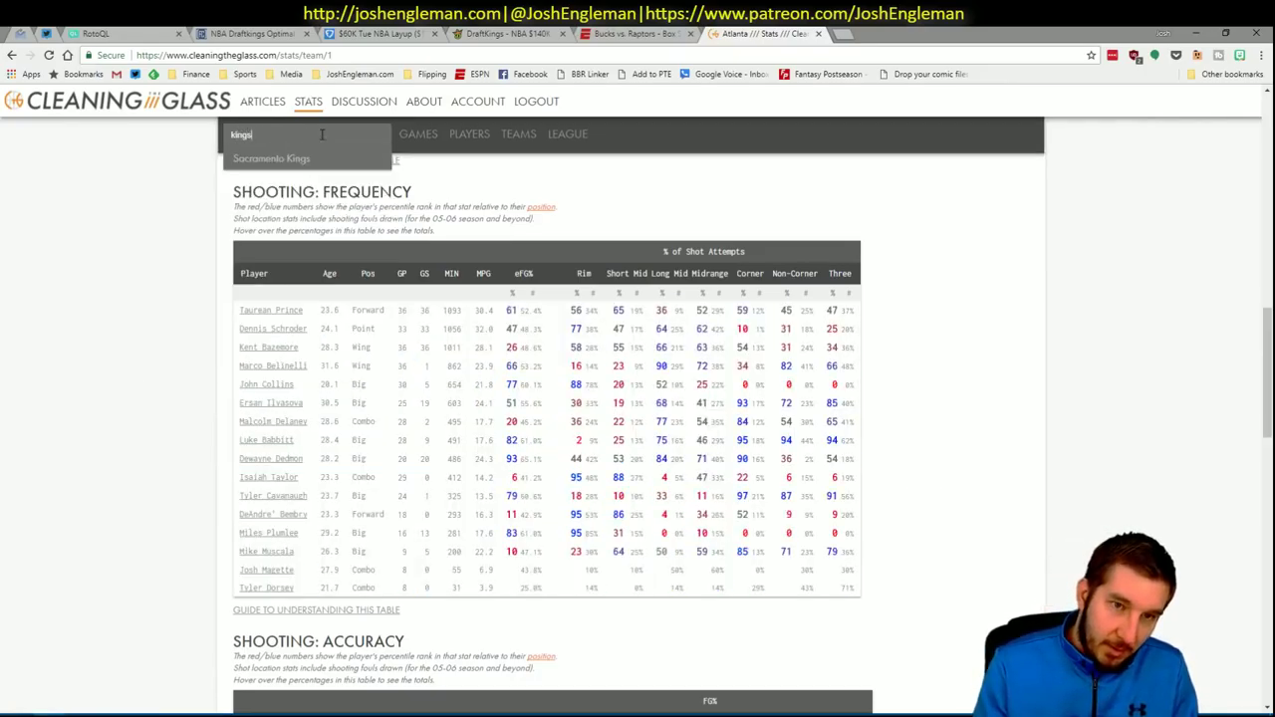
key("Return")
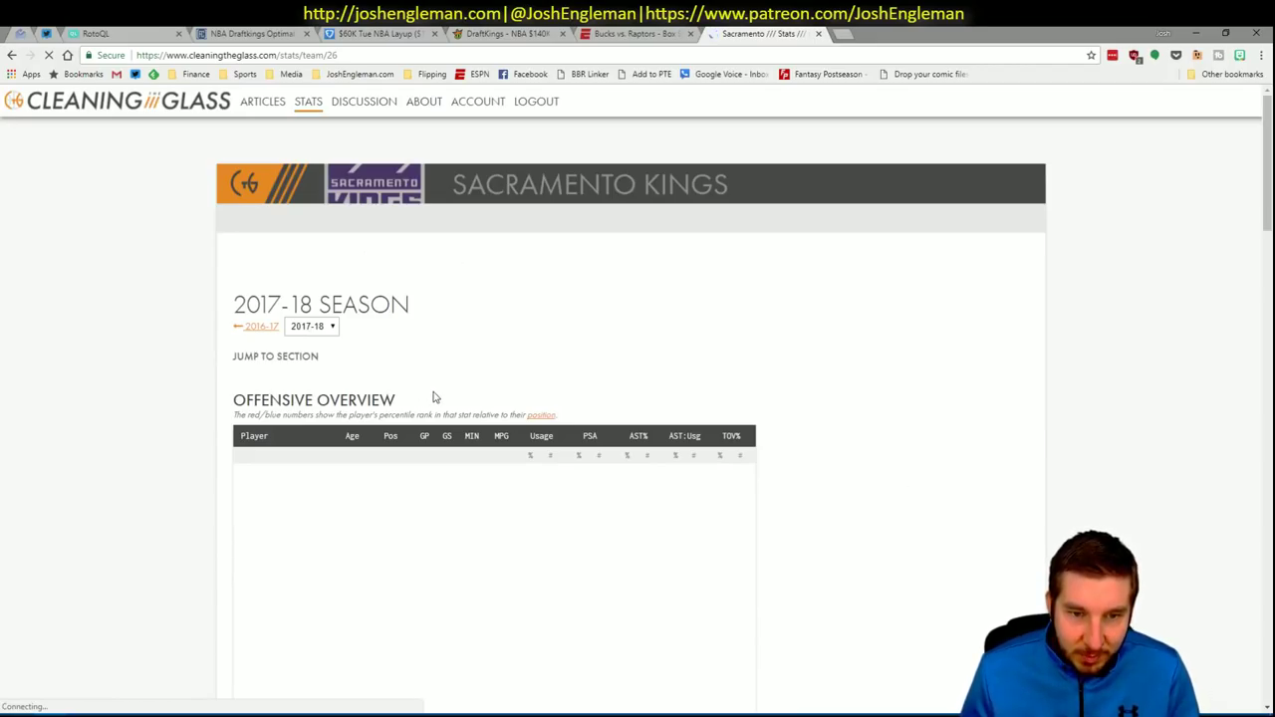
left_click(425, 372)
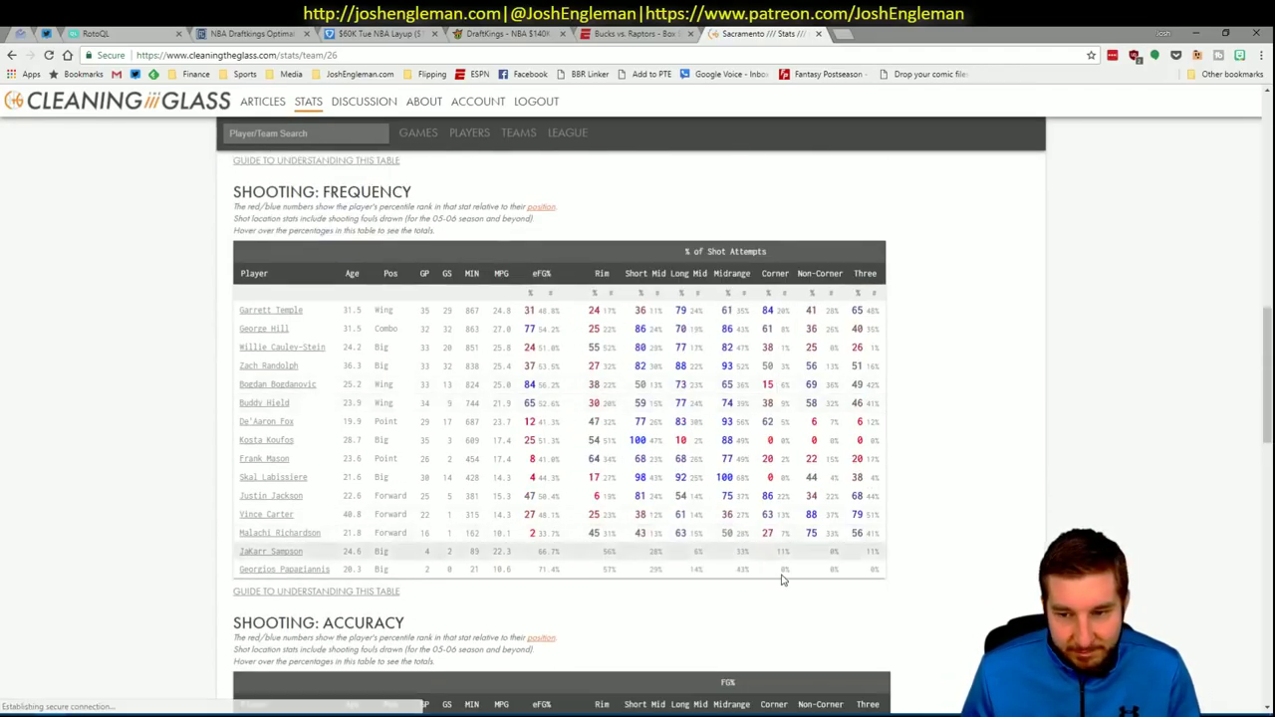
left_click_drag(881, 574, 249, 313)
Paste the Sacramento shooting-frequency stats into Excel's CTG sheet.
key("alt+Tab")
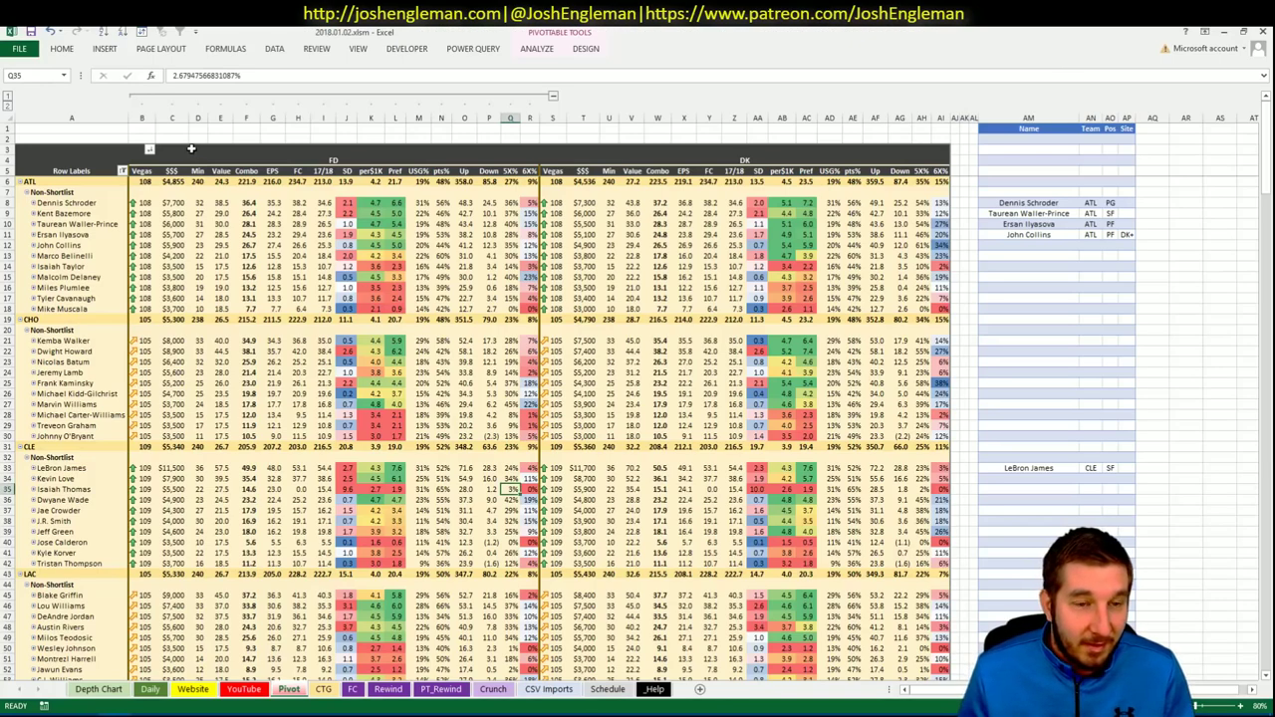
left_click(324, 689)
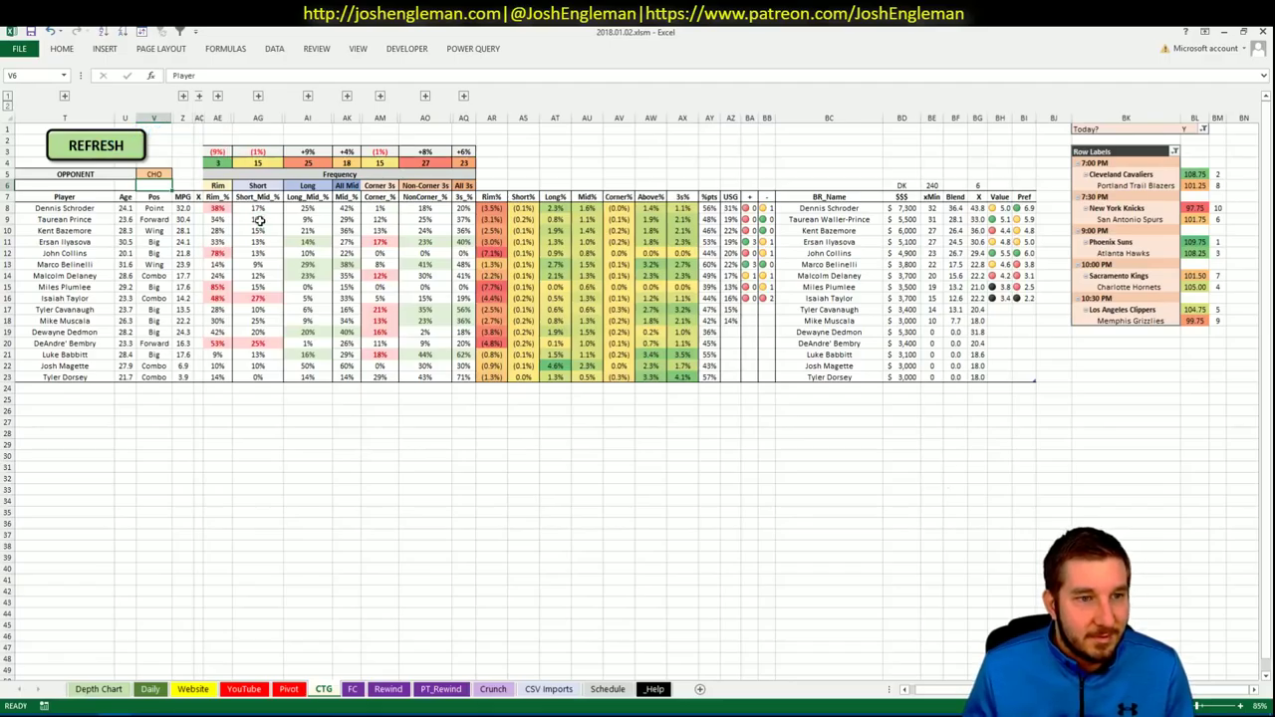
key("ctrl+v")
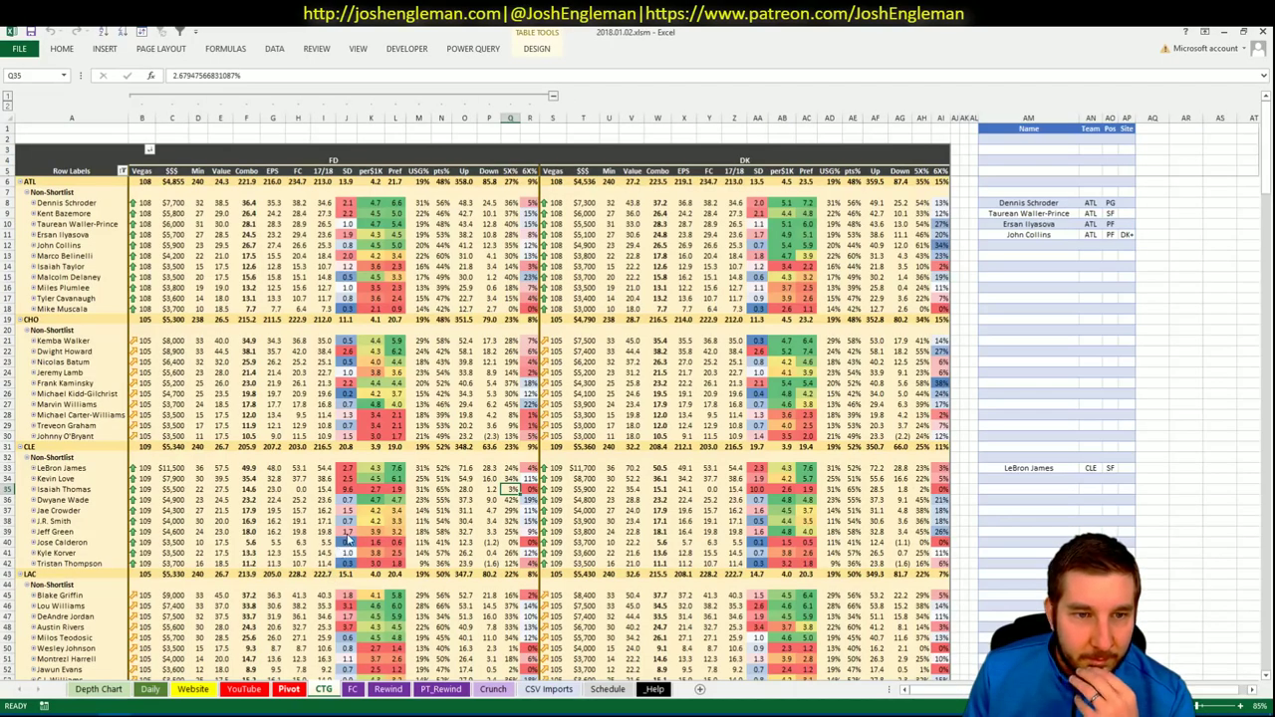
Scroll the Pivot sheet down to the SAC and SAS rows, then bring up the YouTube sheet.
left_click(289, 689)
left_click(200, 404)
scroll(207, 419, "down", 2)
scroll(207, 436, "down", 20)
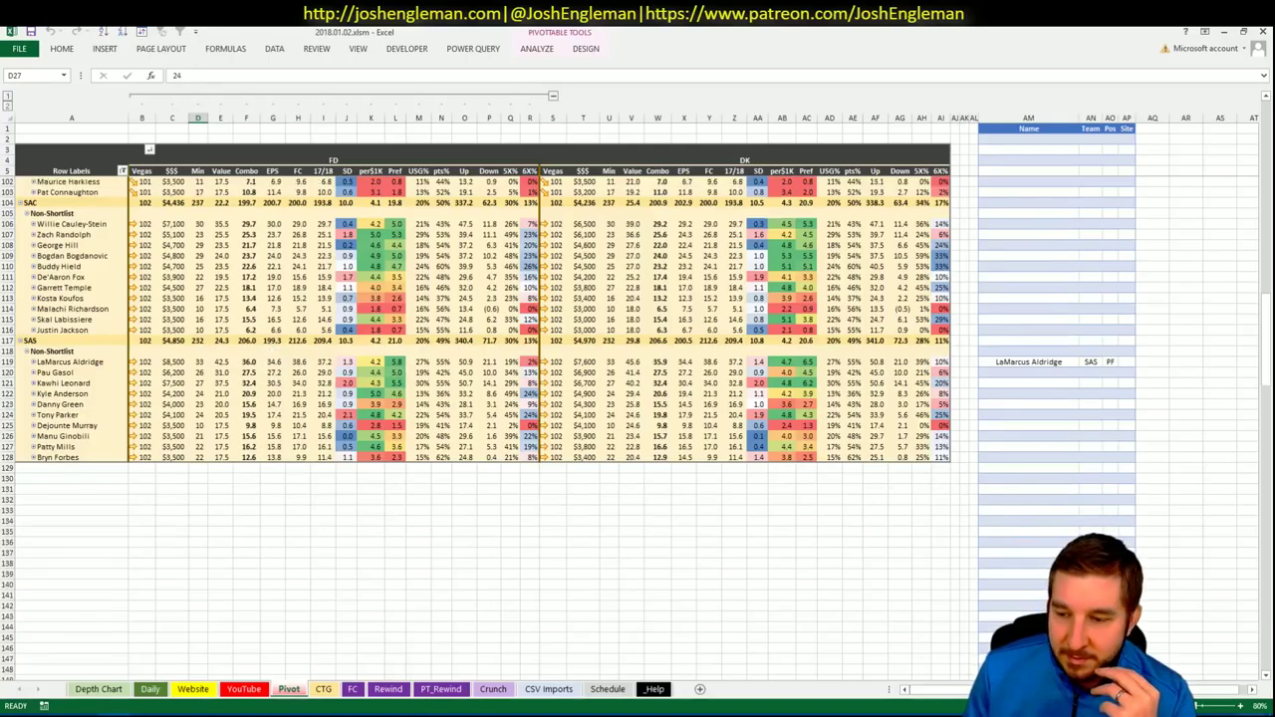
left_click(1267, 676)
left_click(1266, 676)
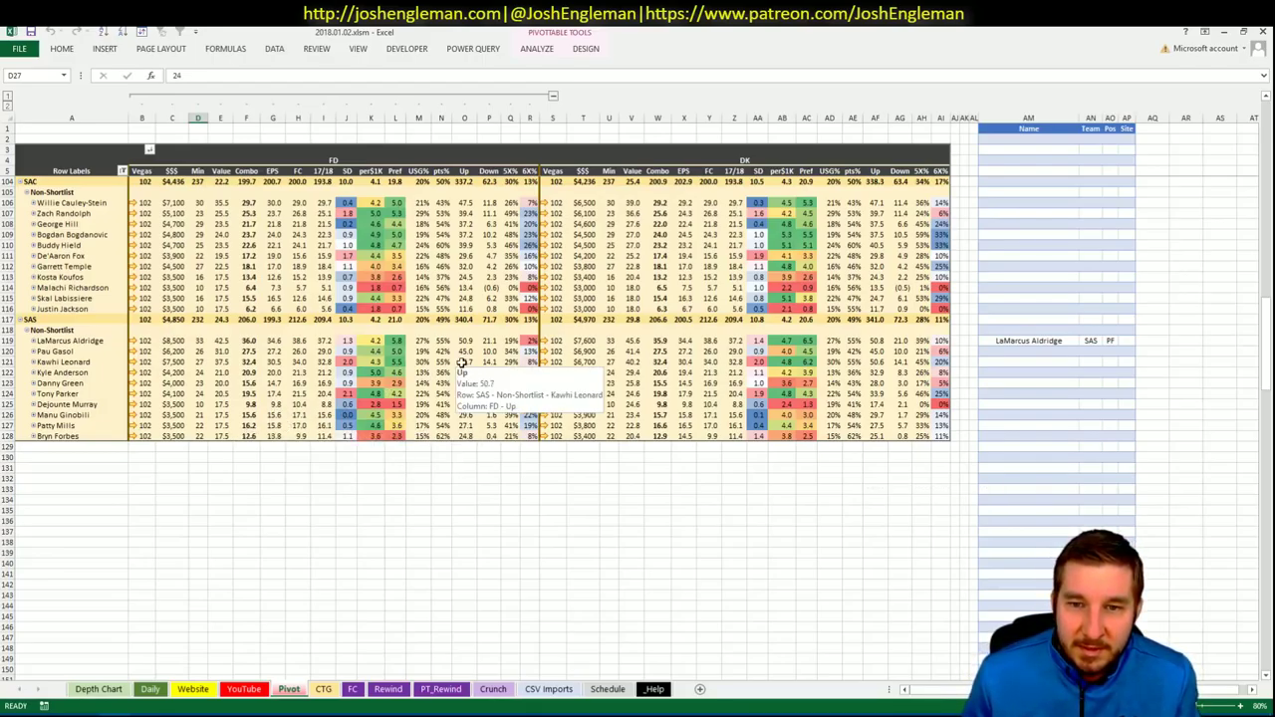
left_click(244, 690)
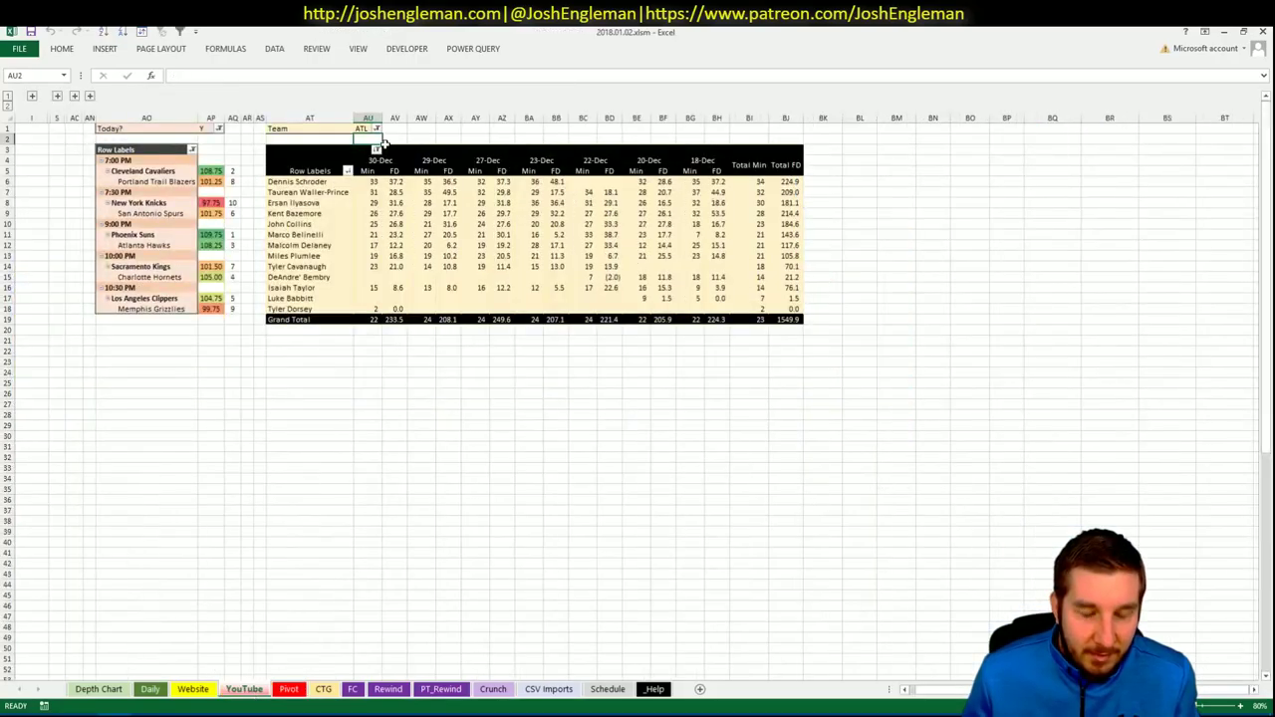
Filter the YouTube sheet's minutes pivot to SAC and compare it with the Pivot sheet.
type("SAC")
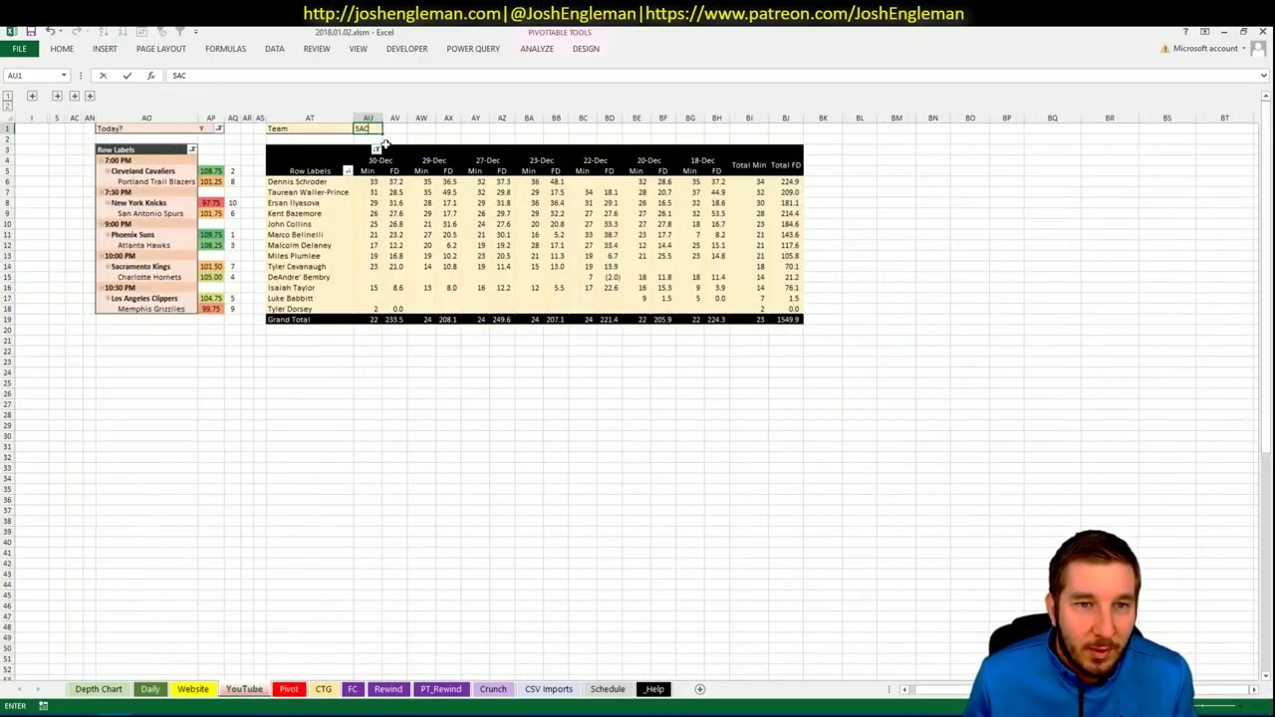
key("Return")
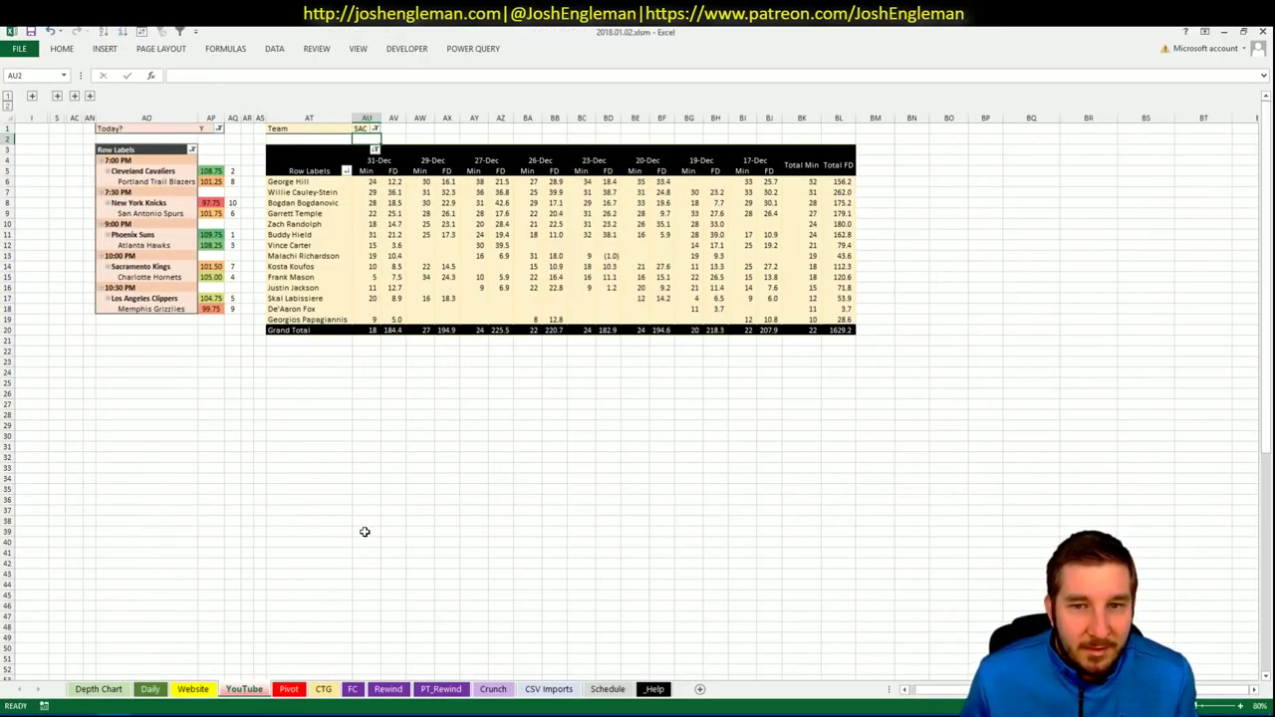
left_click(290, 690)
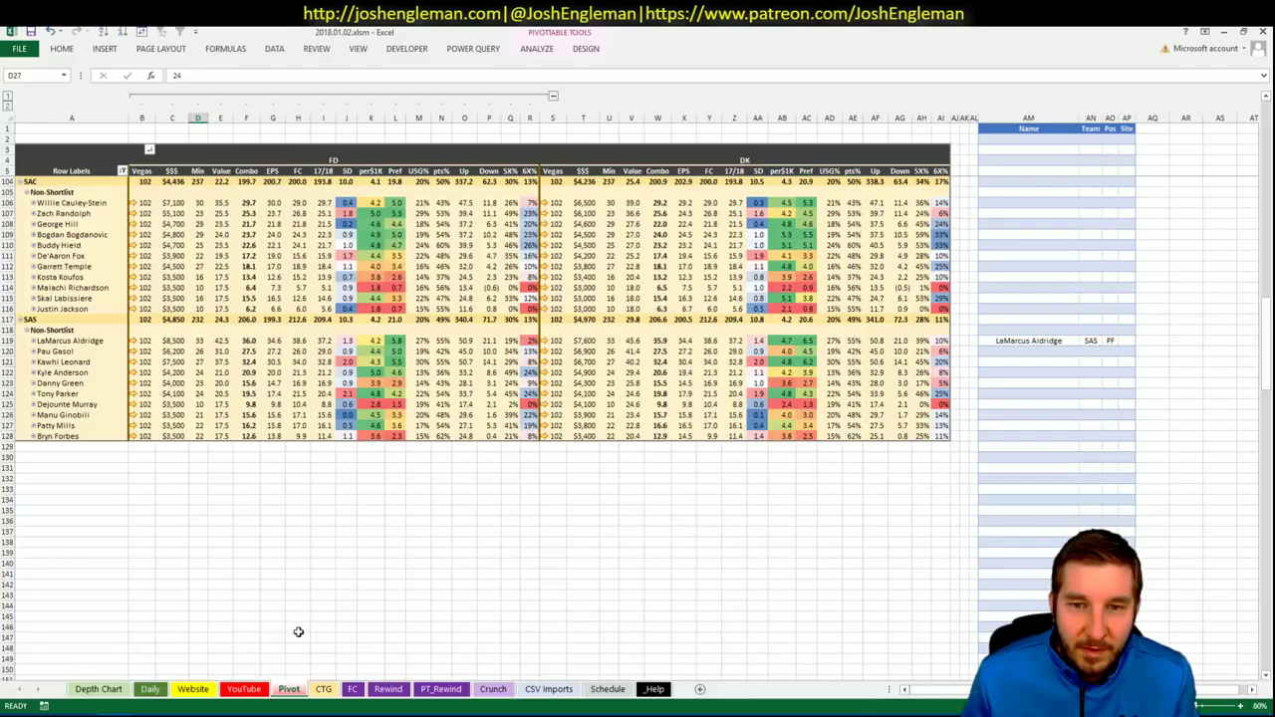
left_click(263, 691)
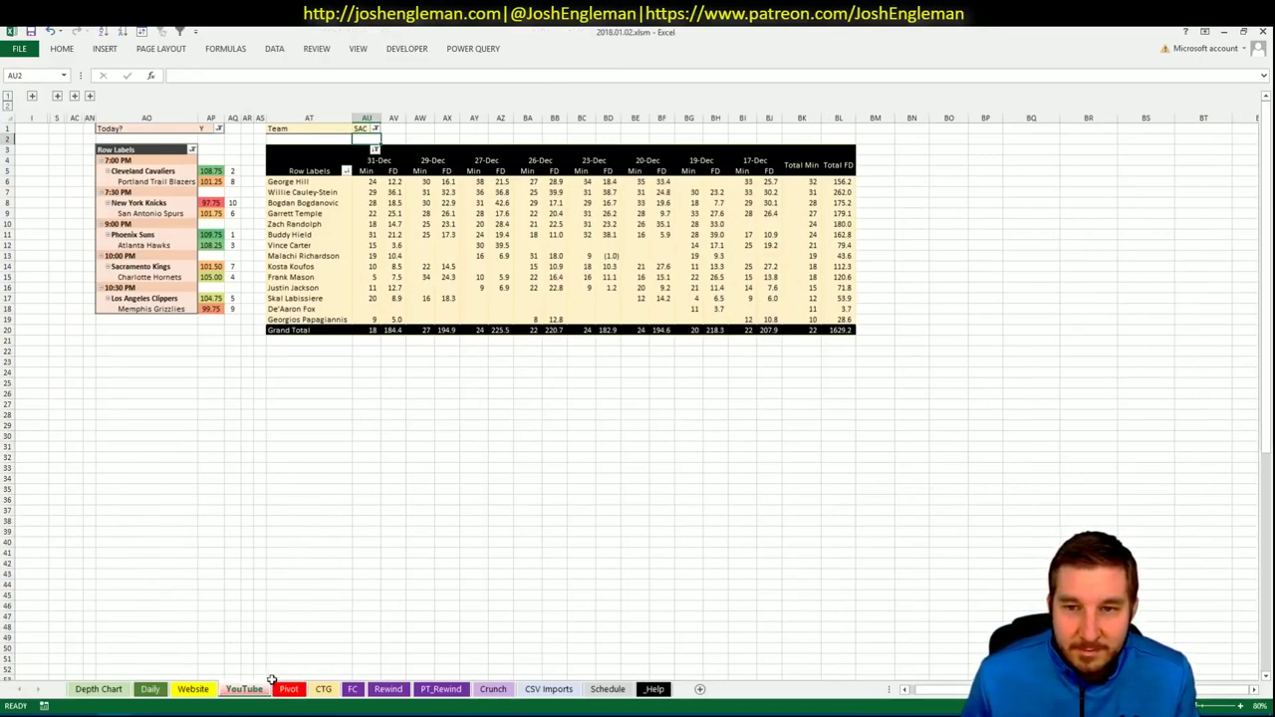
left_click(286, 690)
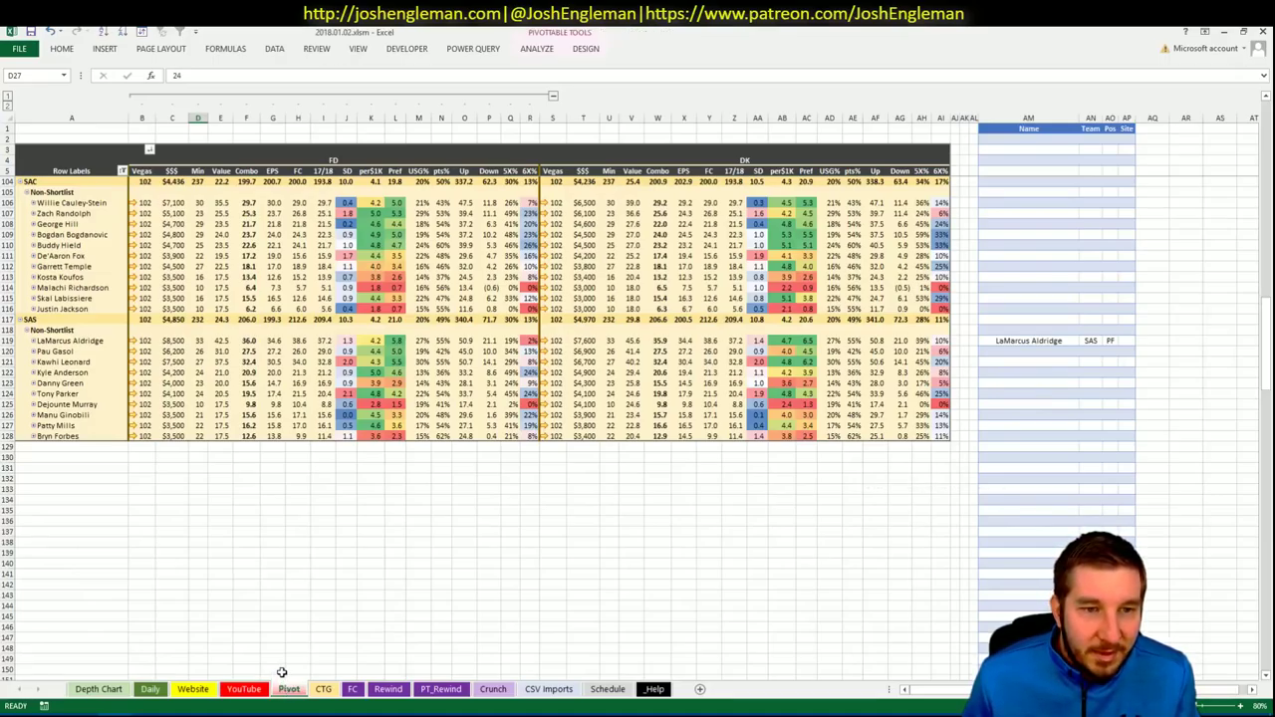
left_click(244, 691)
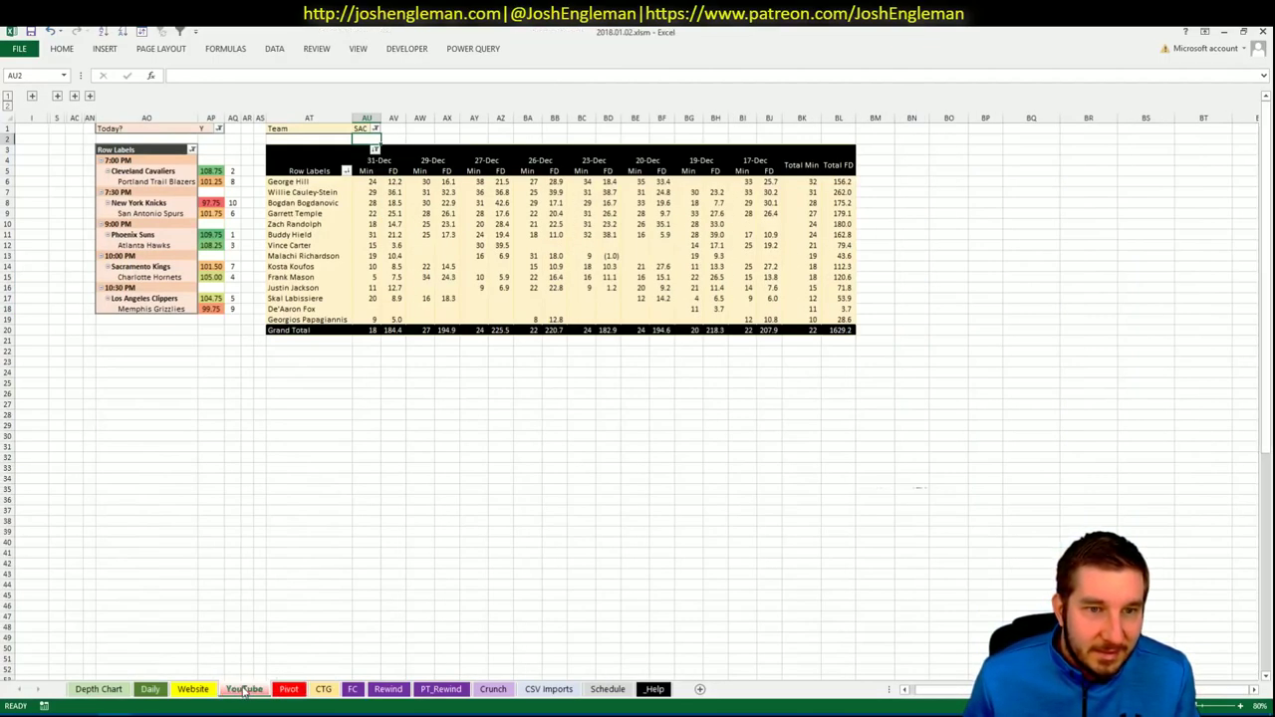
left_click(288, 690)
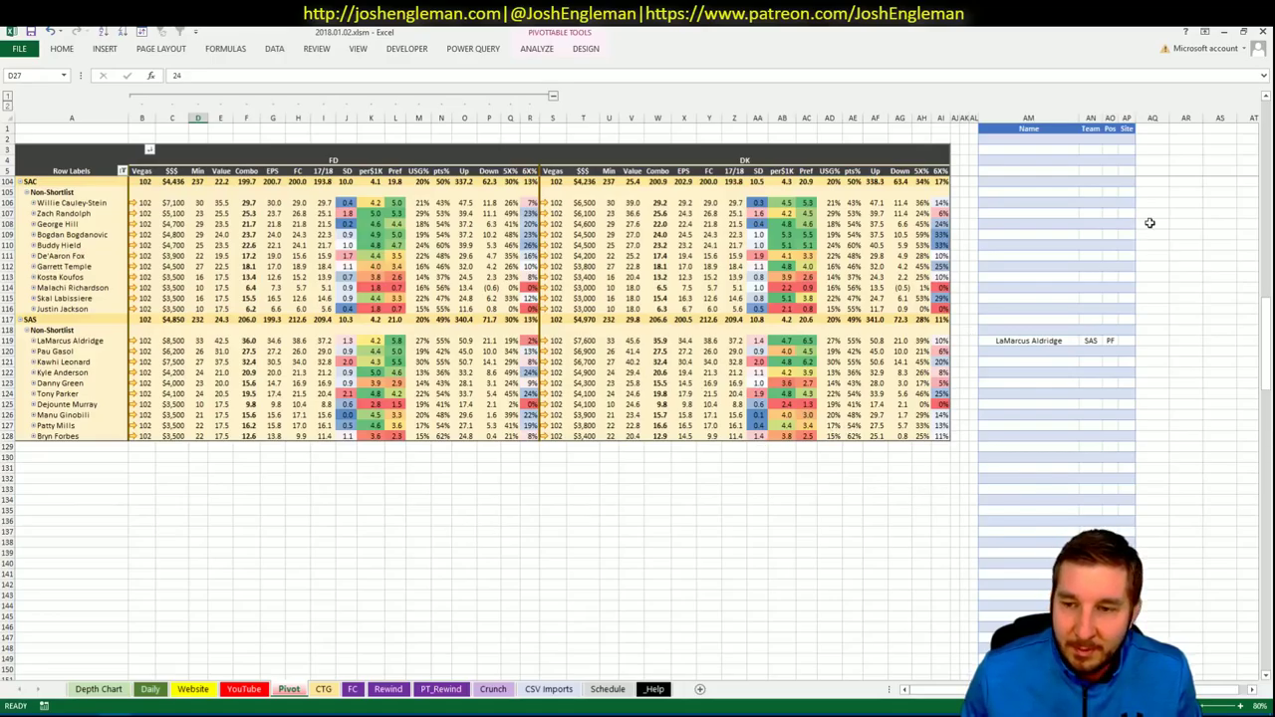
left_click(710, 373)
Set the CTG sheet's opponent cell V5 to SAC.
left_click(289, 690)
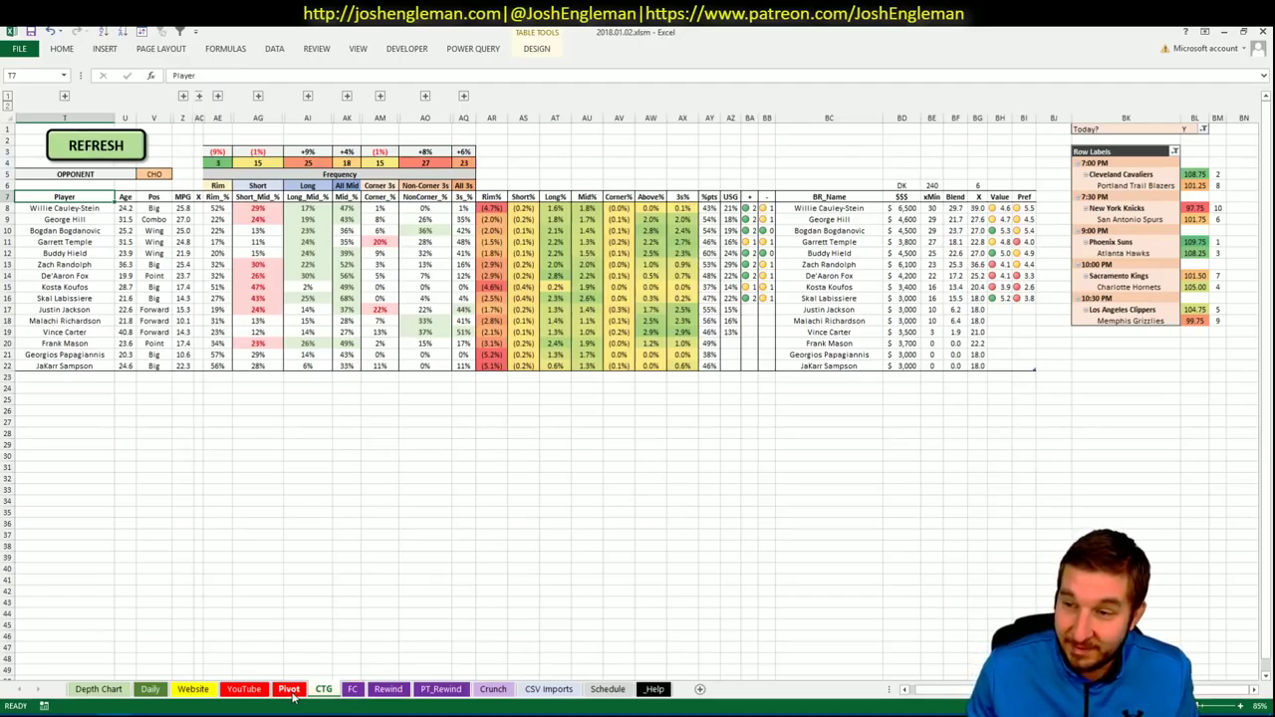
left_click(289, 689)
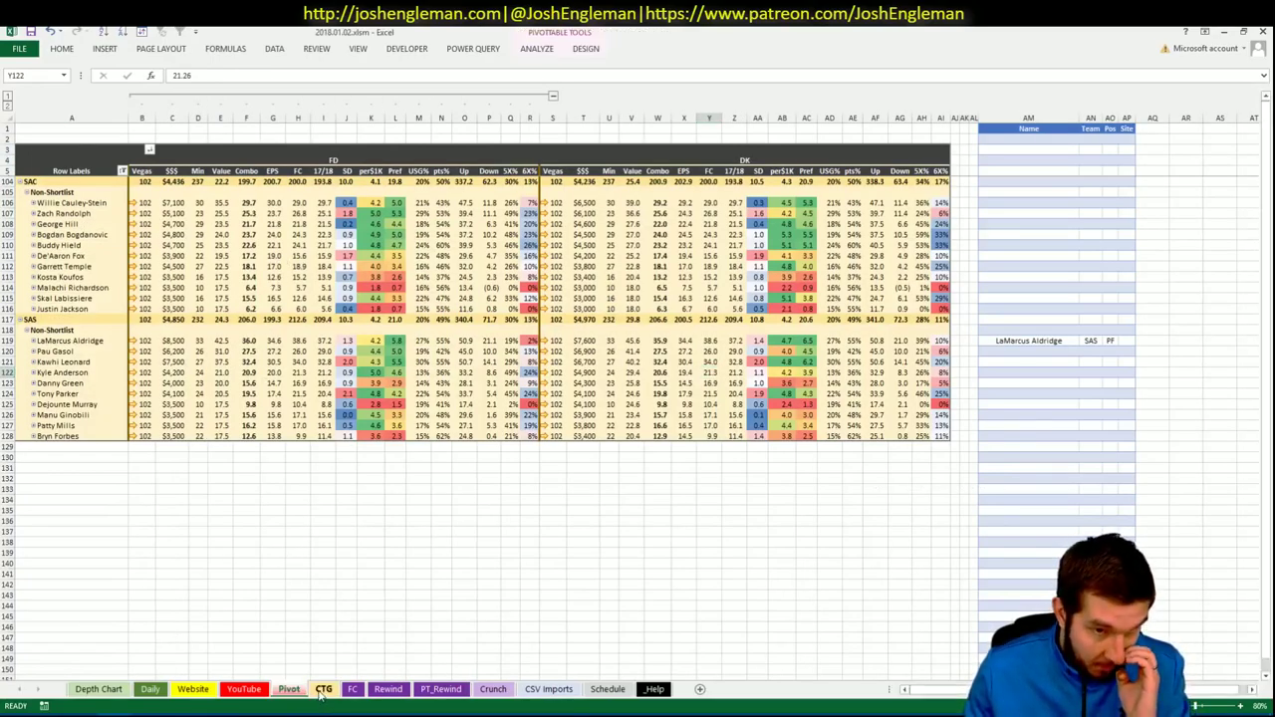
left_click(324, 690)
left_click(166, 174)
type("SAC")
key("Return")
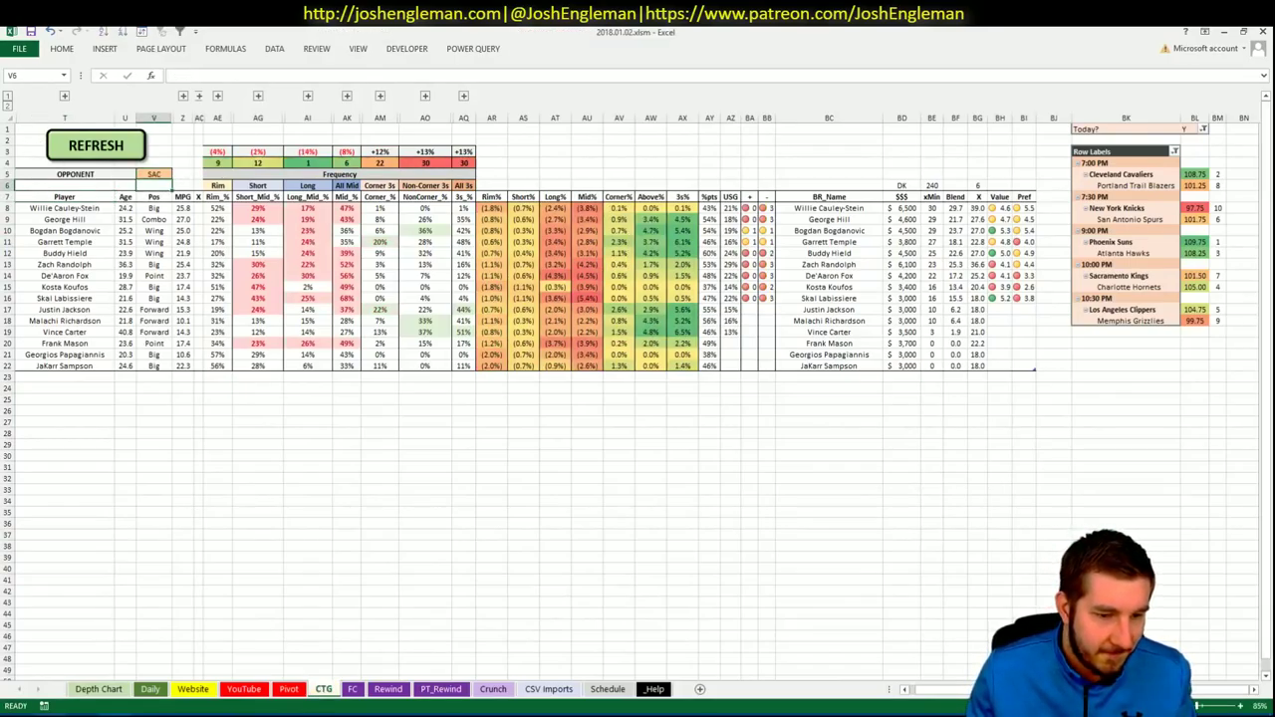
key("alt+Tab")
Open the Charlotte Hornets page on Cleaning the Glass and select its Shooting: Frequency table rows.
left_click(257, 132)
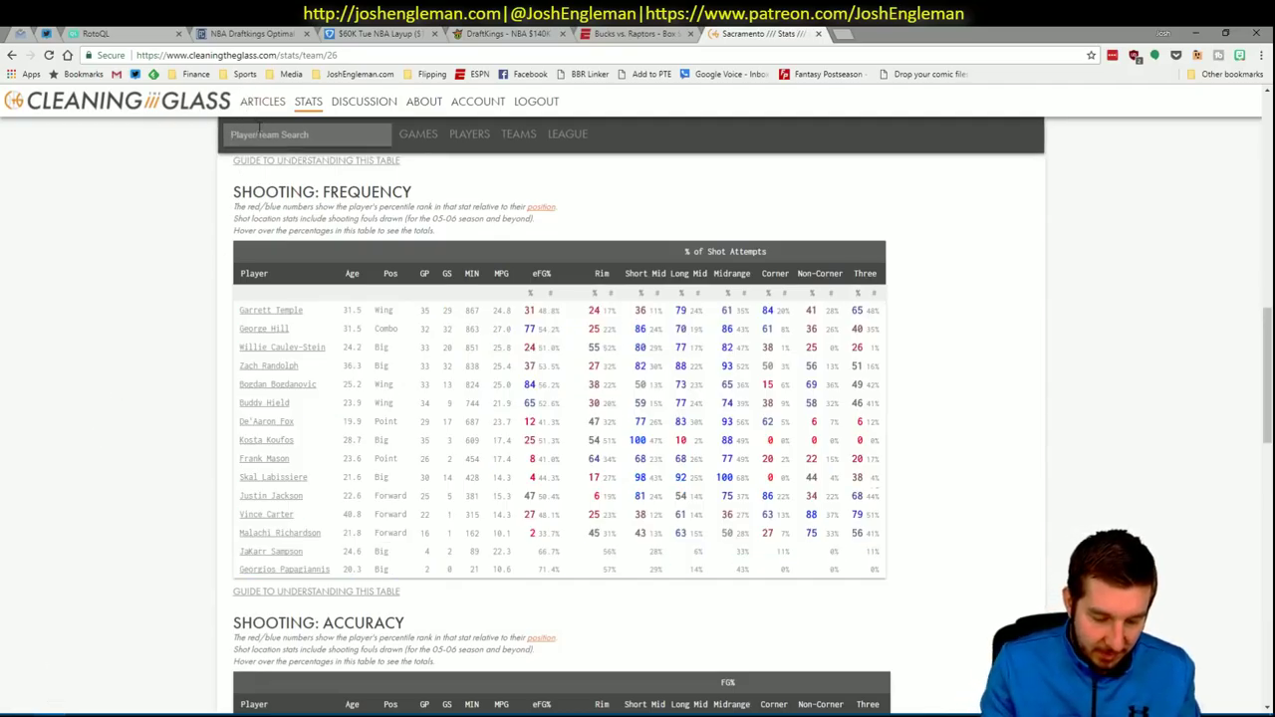
type("Keith Van Horn")
key("Up")
key("Up")
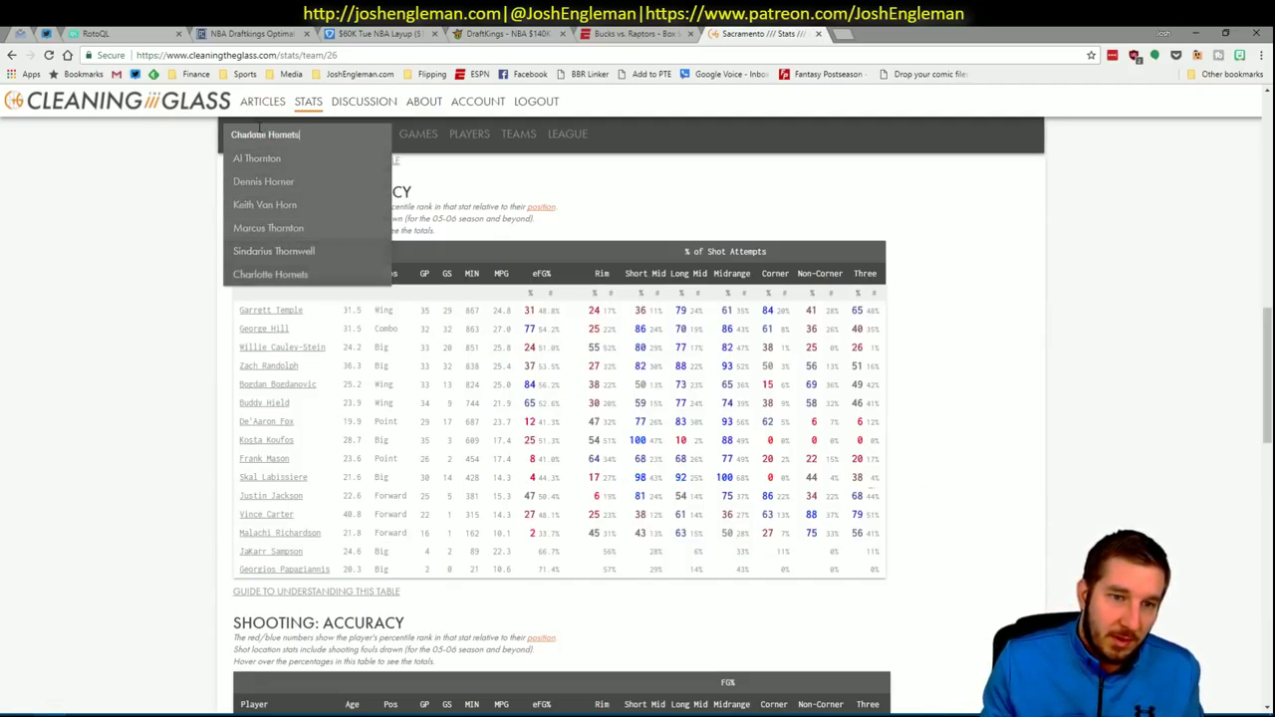
key("Up")
key("Return")
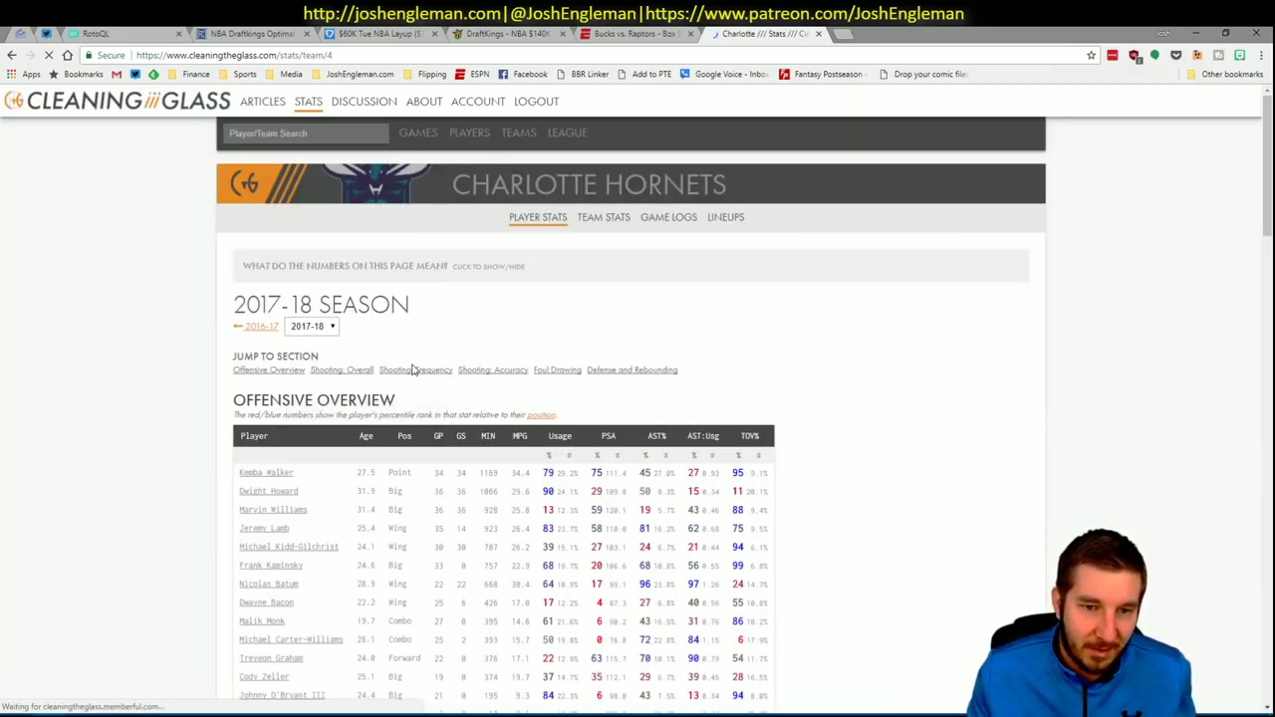
left_click(414, 370)
left_click_drag(917, 560, 242, 311)
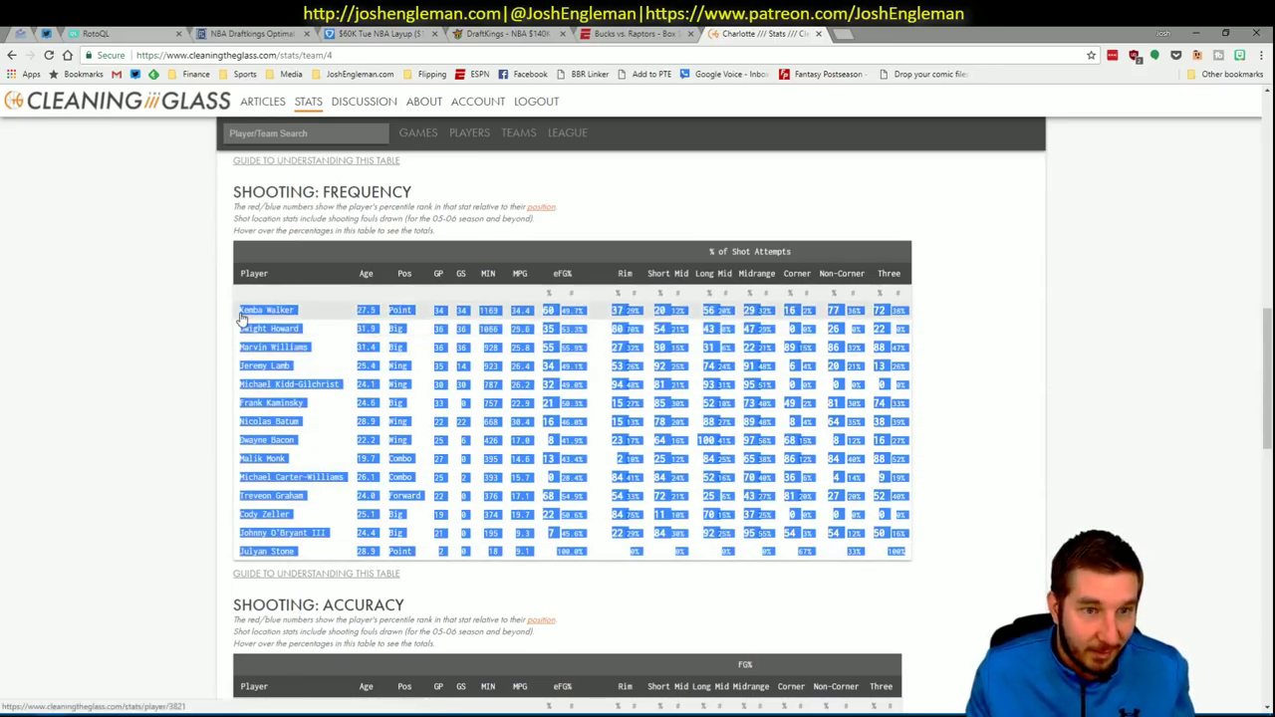
key("alt+Tab")
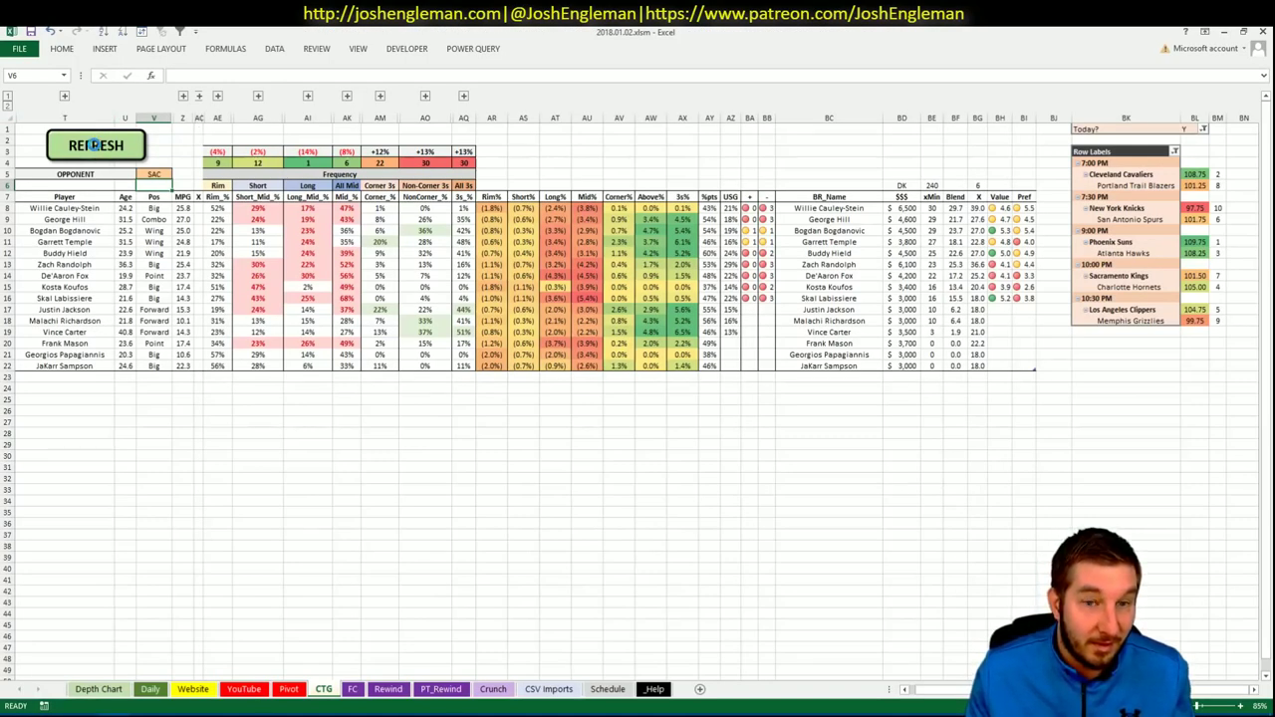
Refresh the CTG sheet to load Charlotte's copied shooting-frequency table against SAC.
left_click(102, 147)
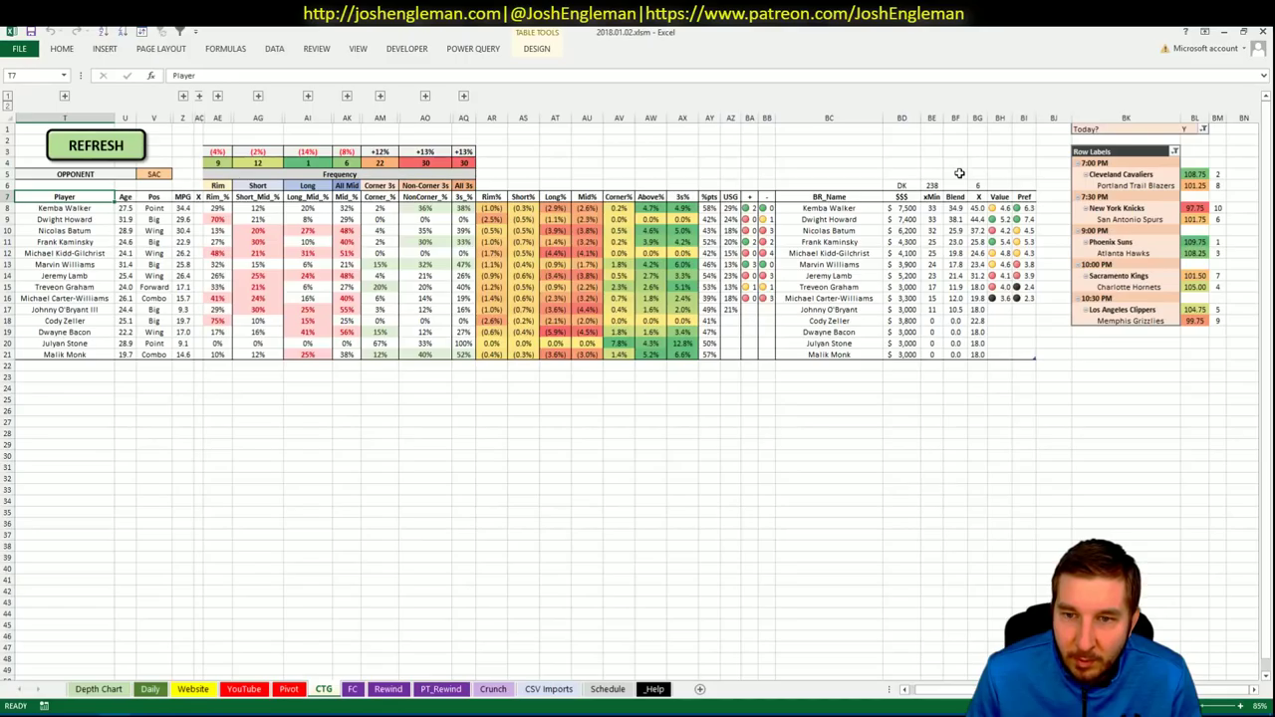
left_click(289, 690)
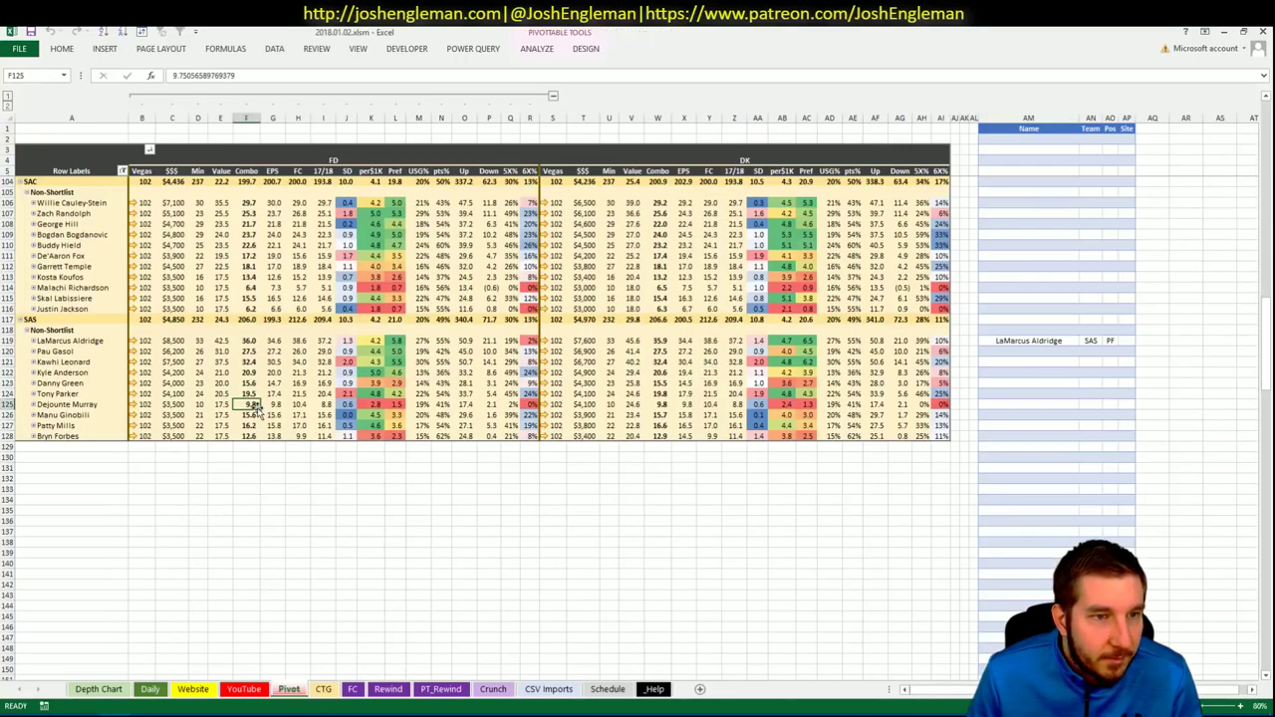
scroll(256, 407, "up", 20)
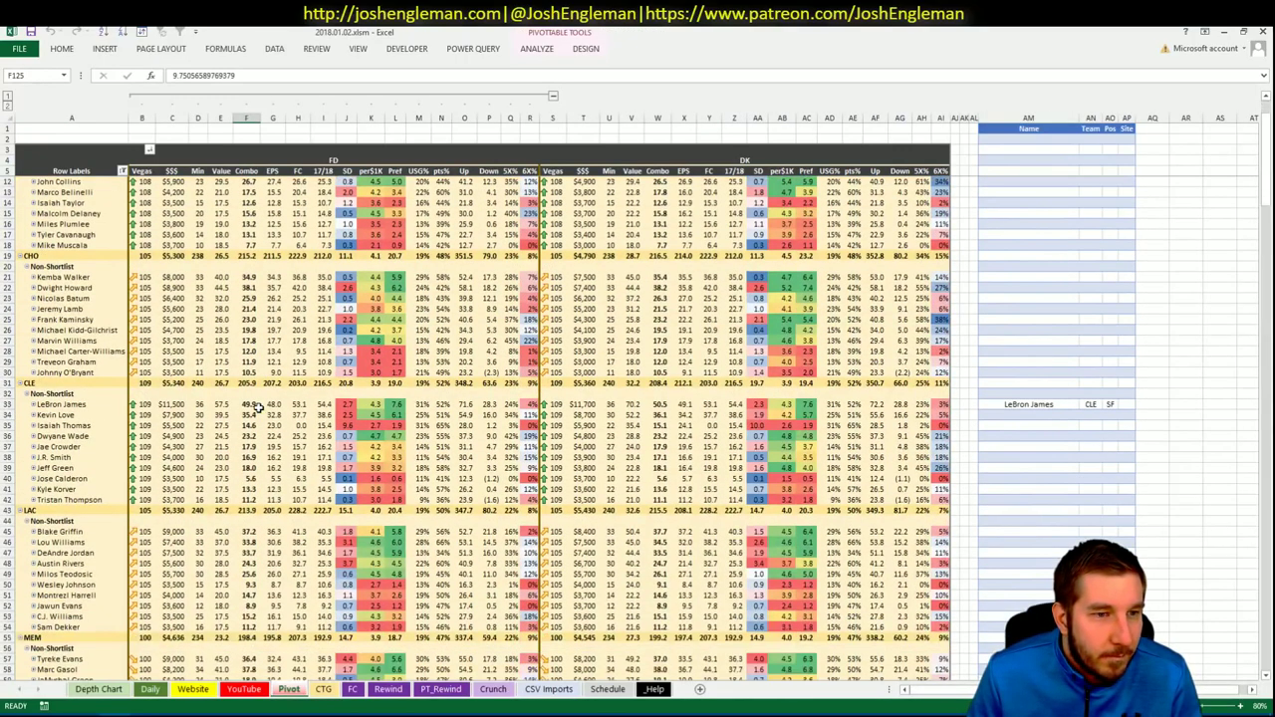
scroll(1265, 676, "down", 2)
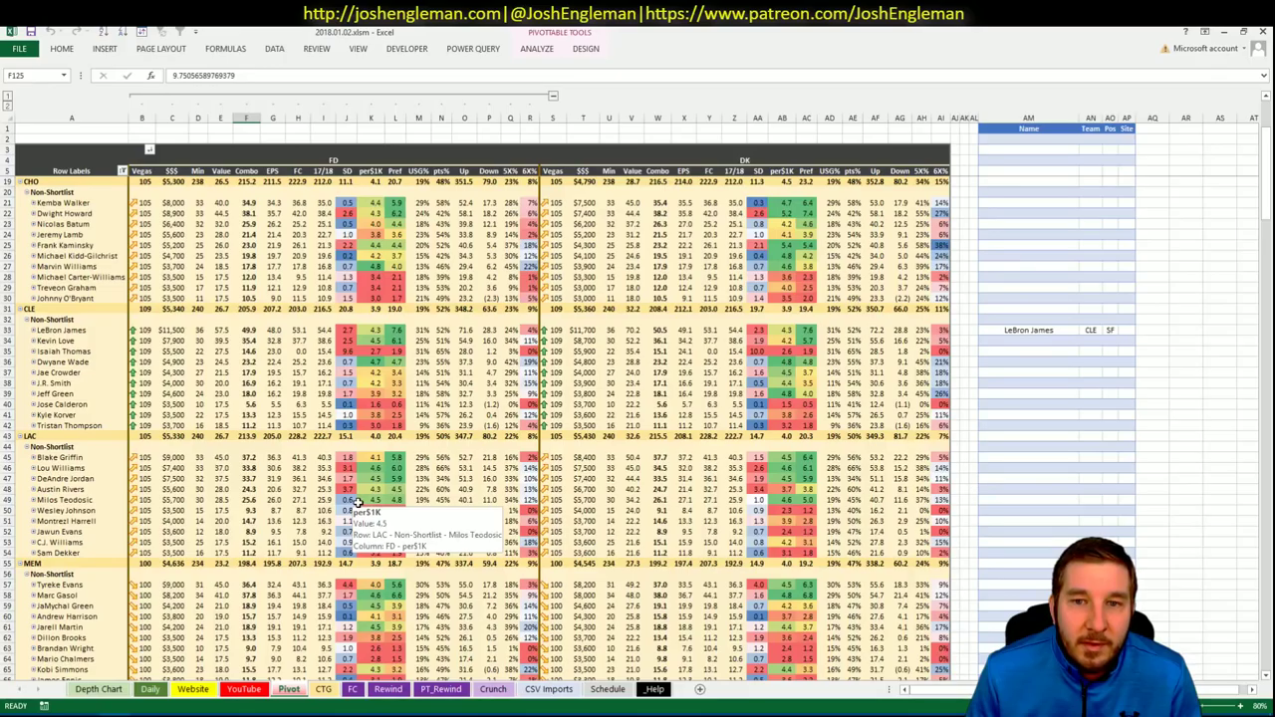
left_click(250, 689)
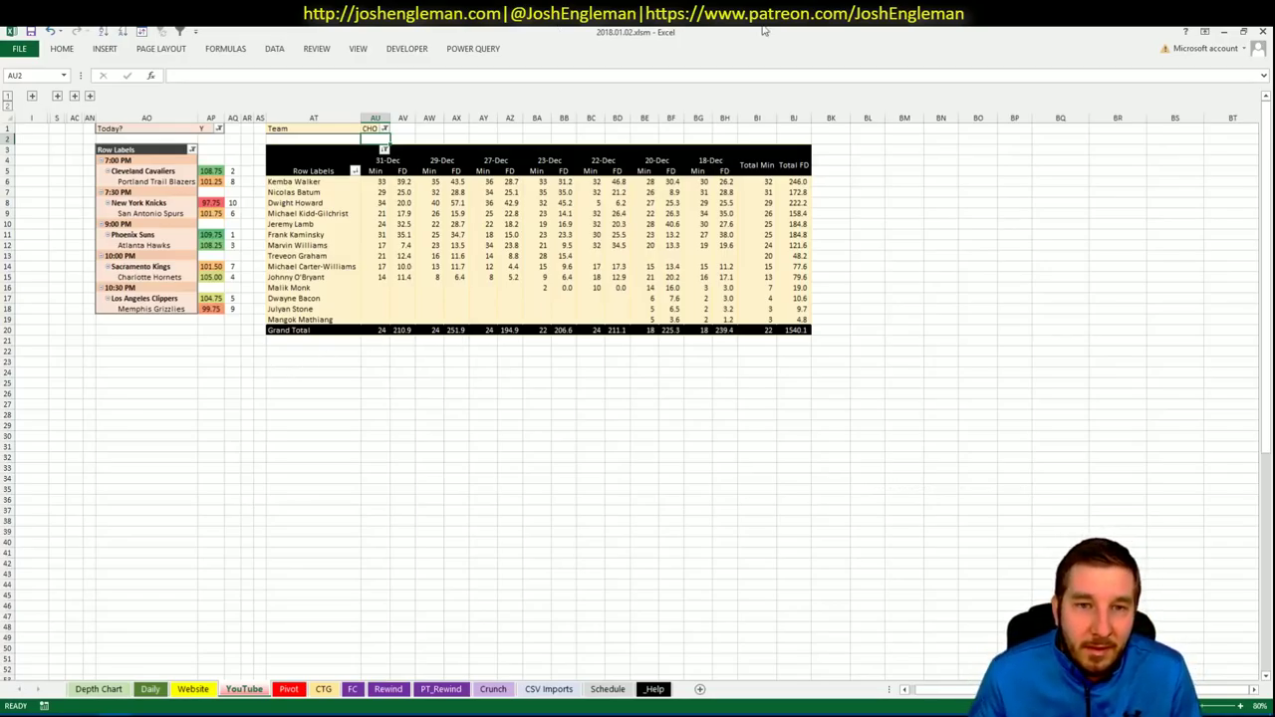
left_click(289, 689)
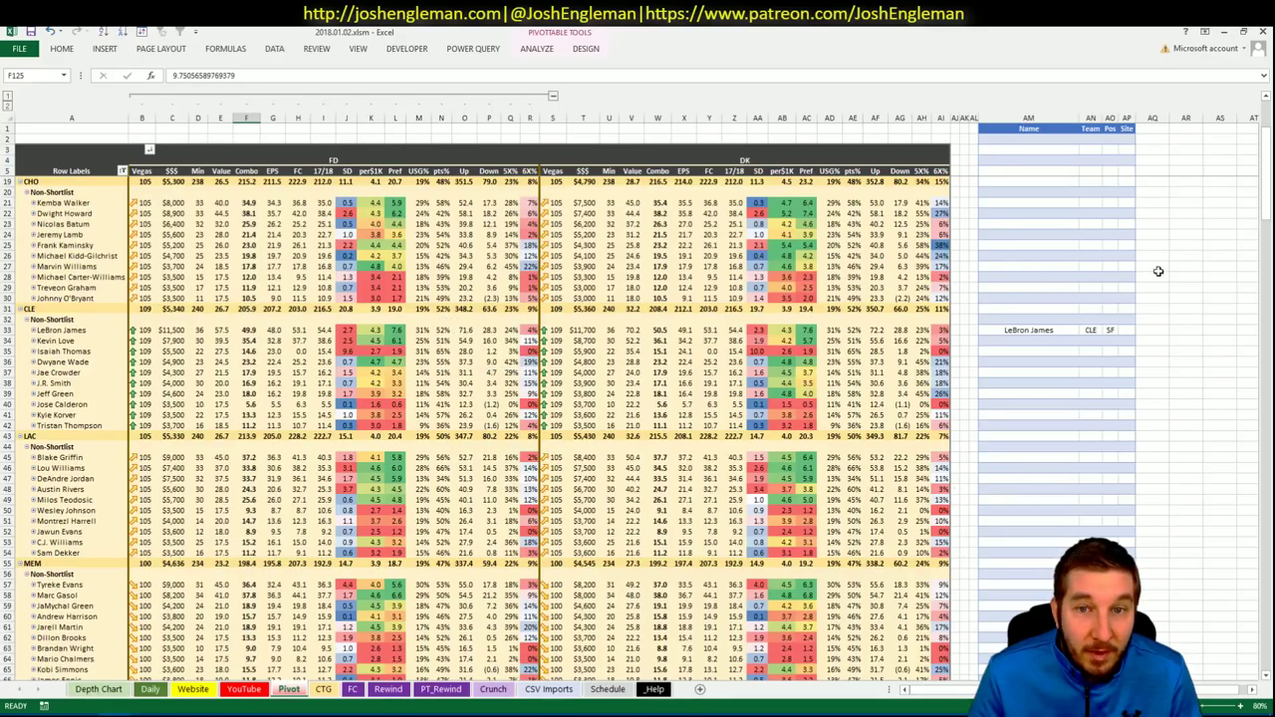
Add Dwight Howard to the shortlist and check the YouTube minutes sheet.
left_click(1002, 203)
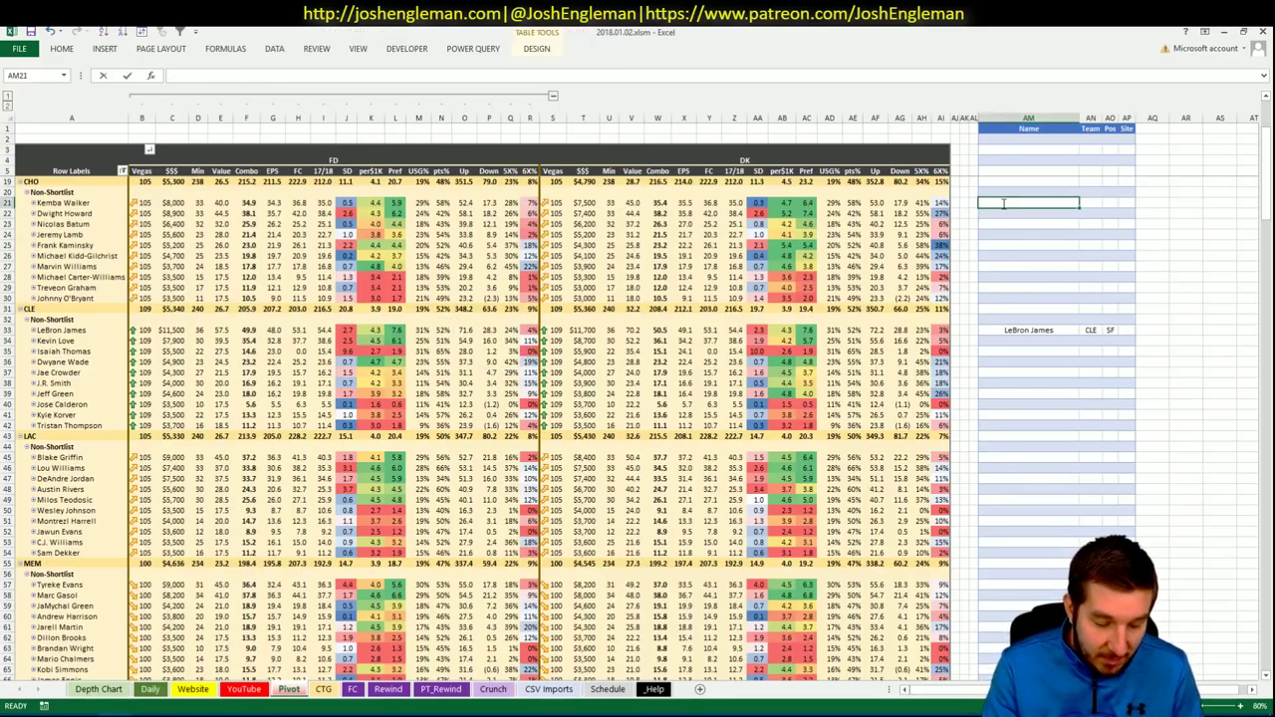
type("Dwight Howard")
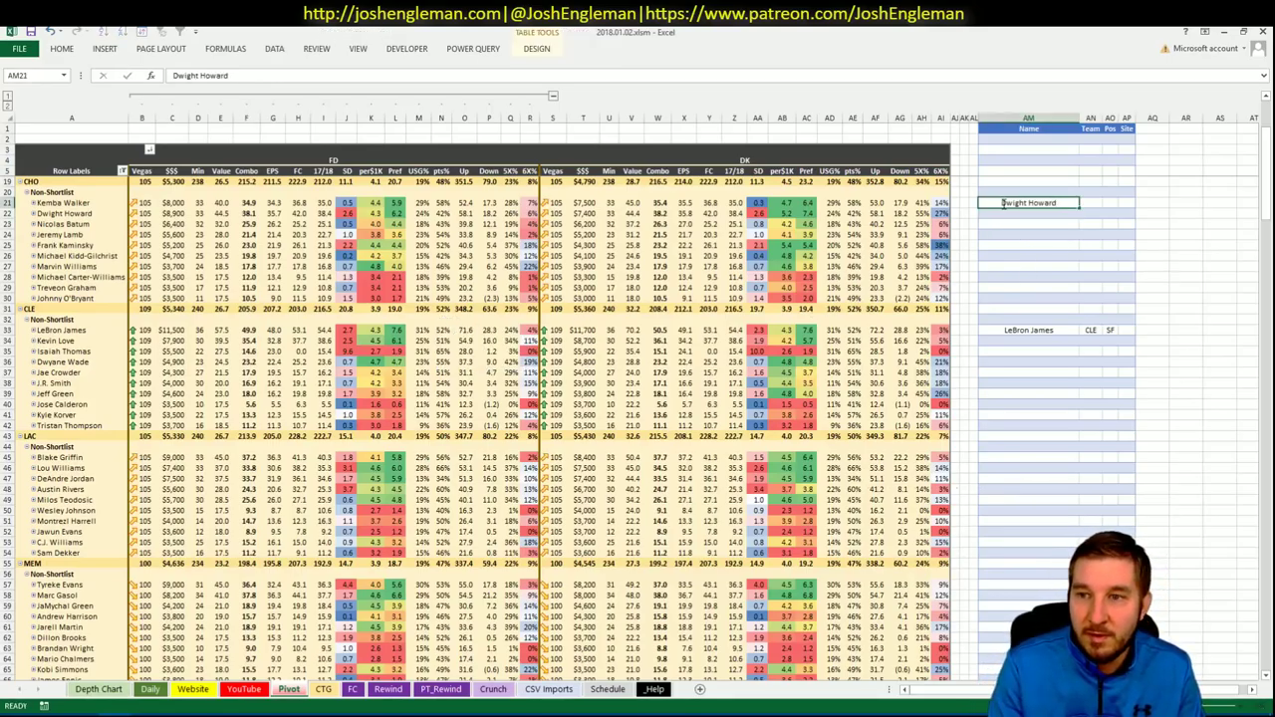
key("Tab")
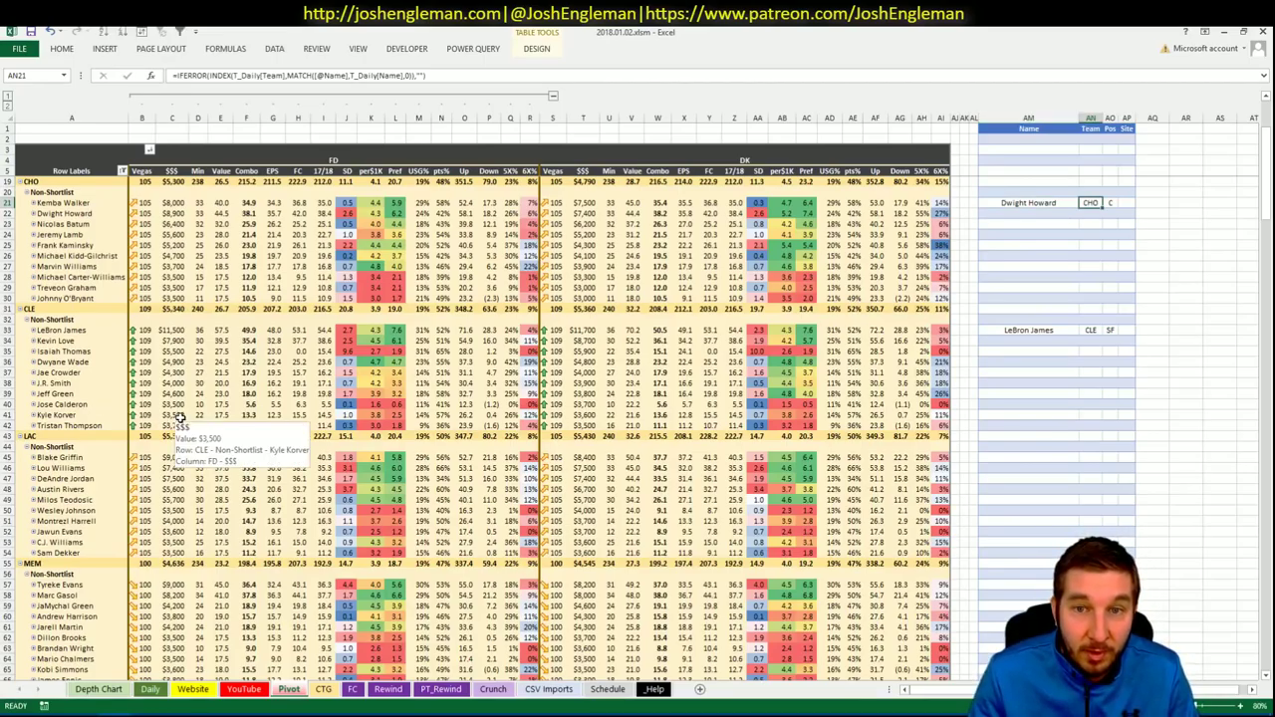
left_click(249, 689)
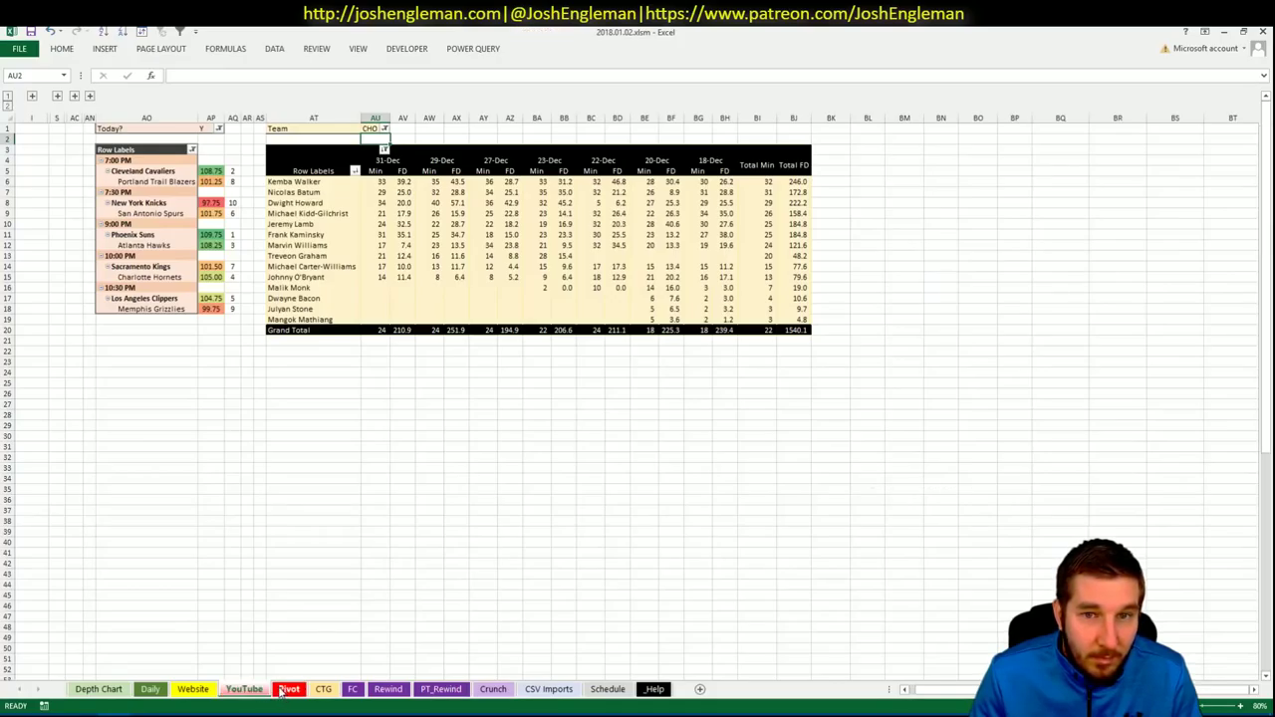
left_click(285, 689)
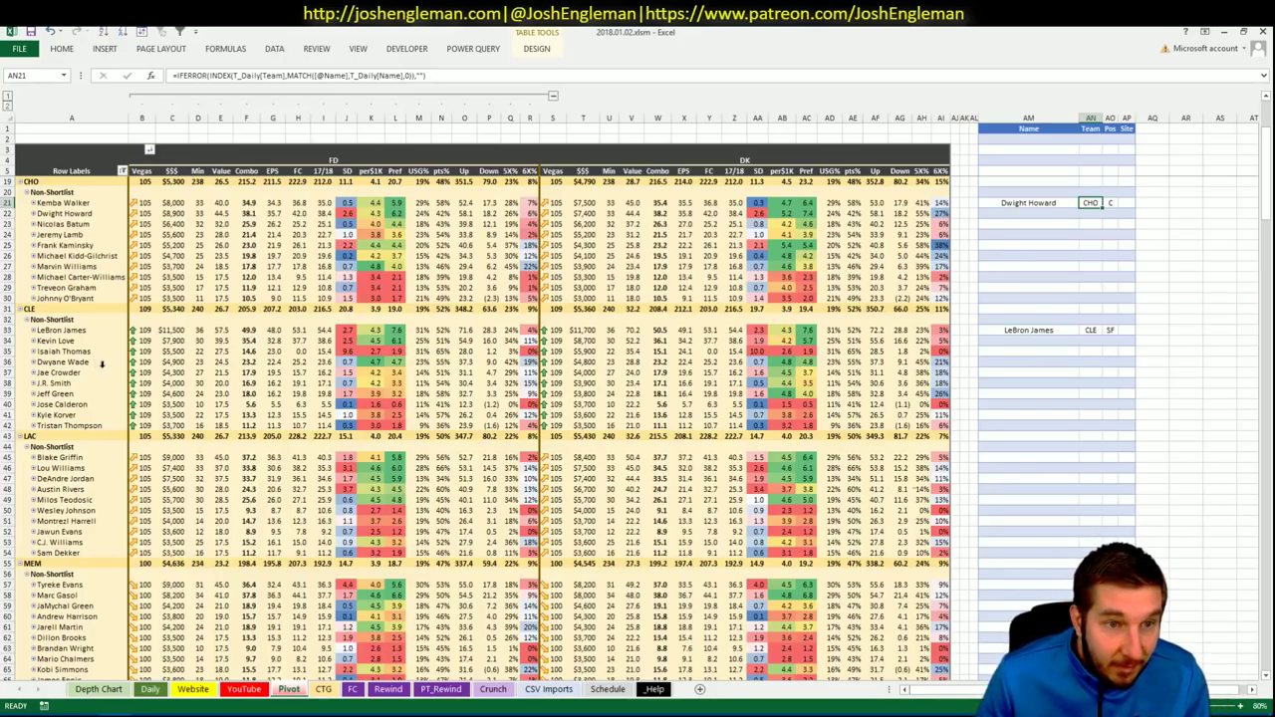
left_click(244, 689)
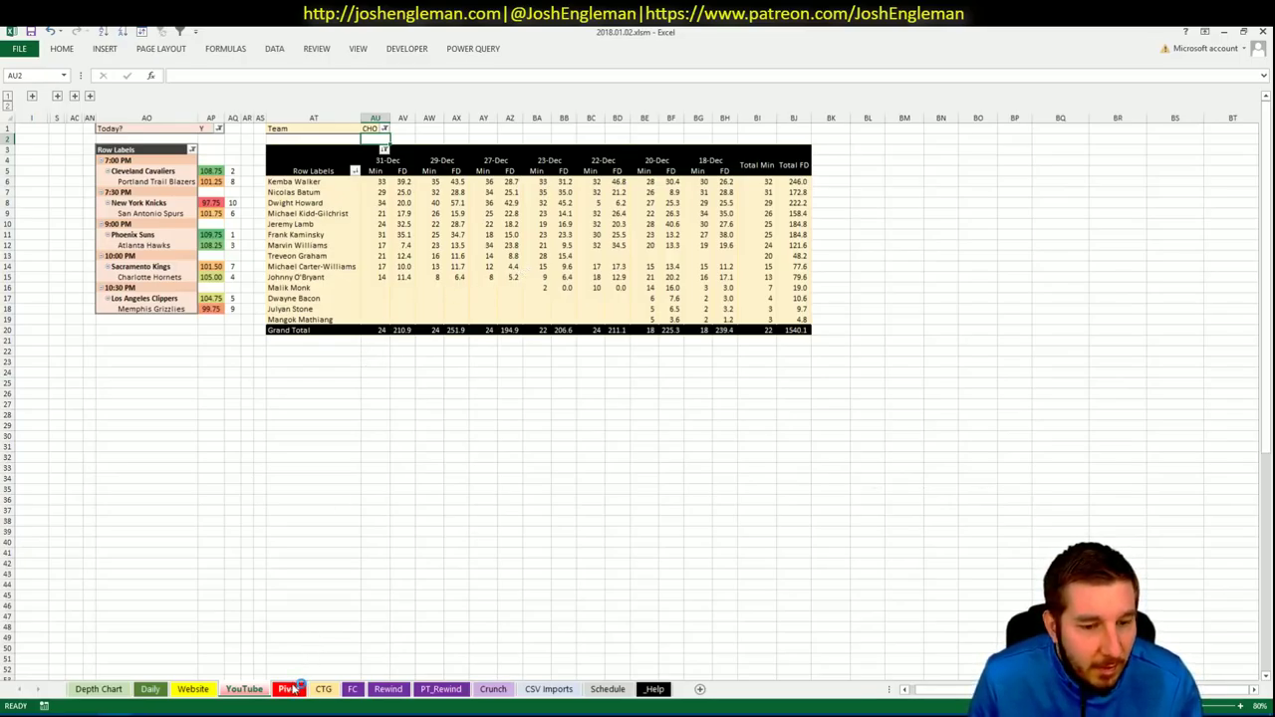
left_click(321, 691)
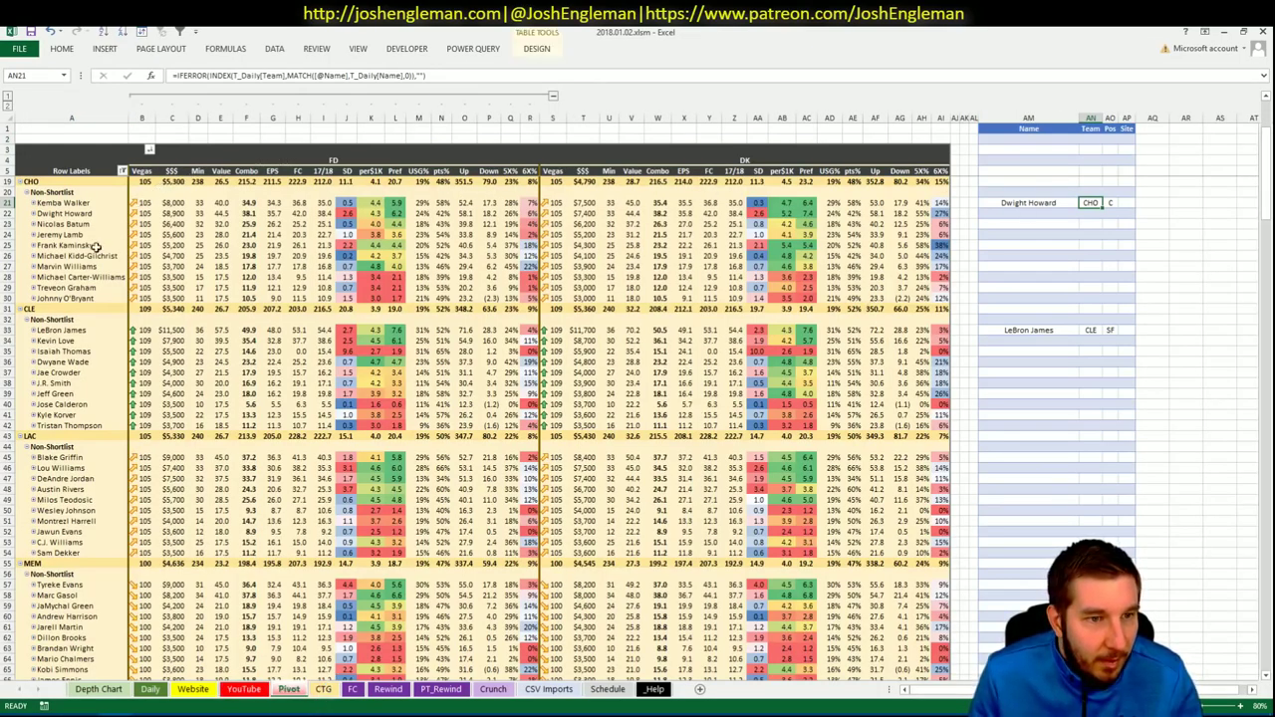
Copy Frank Kaminsky from the pivot and paste him as values into the next shortlist row.
left_click(91, 247)
key("ctrl+c")
left_click(1060, 212)
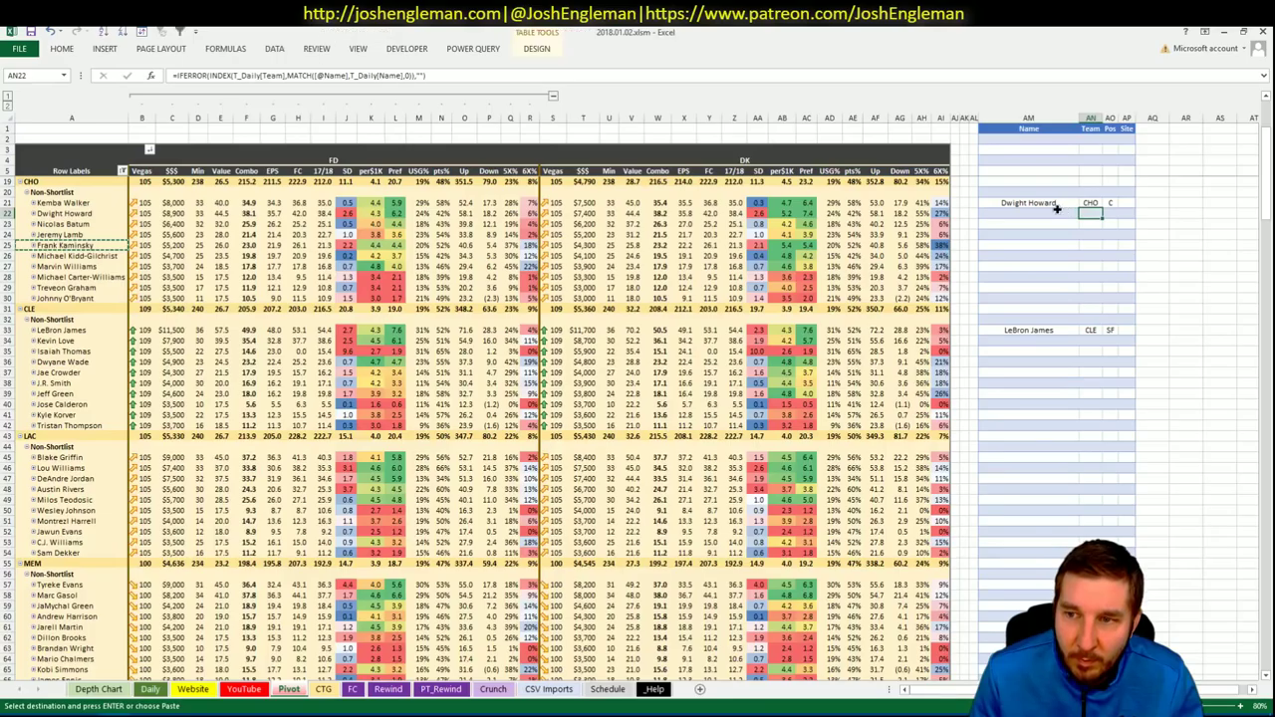
right_click(1060, 212)
left_click(1106, 269)
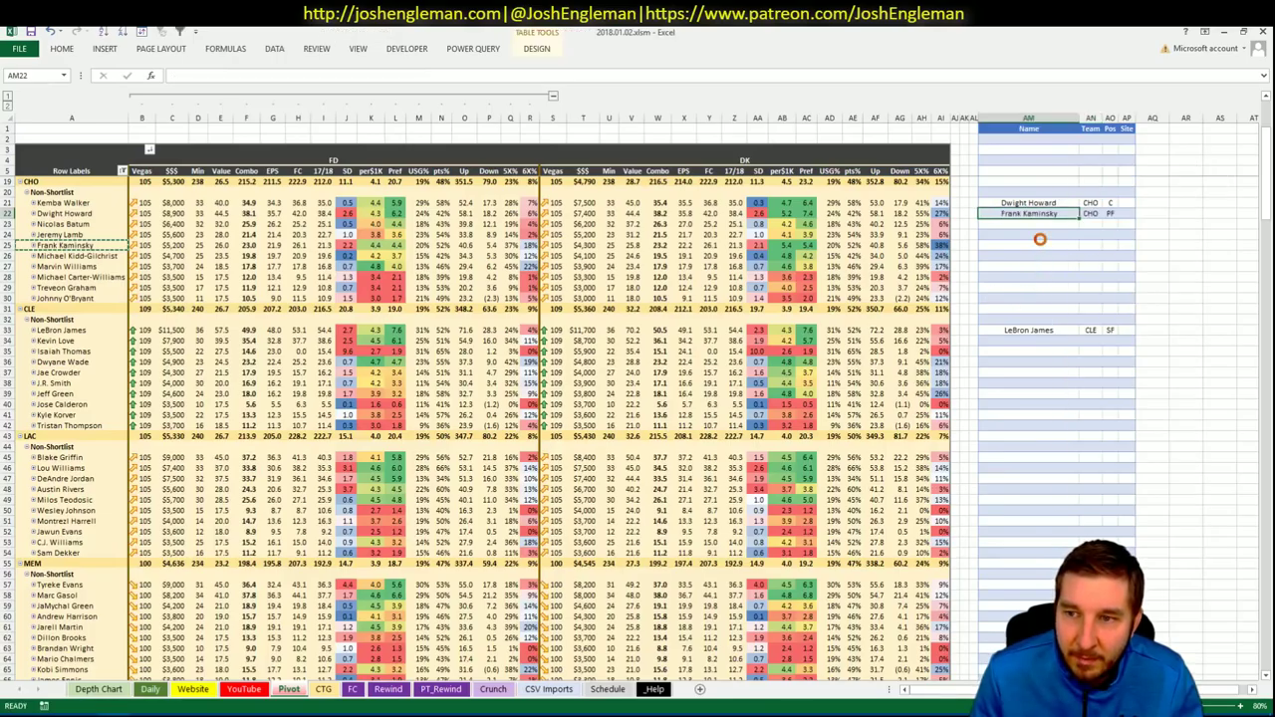
left_click(1030, 233)
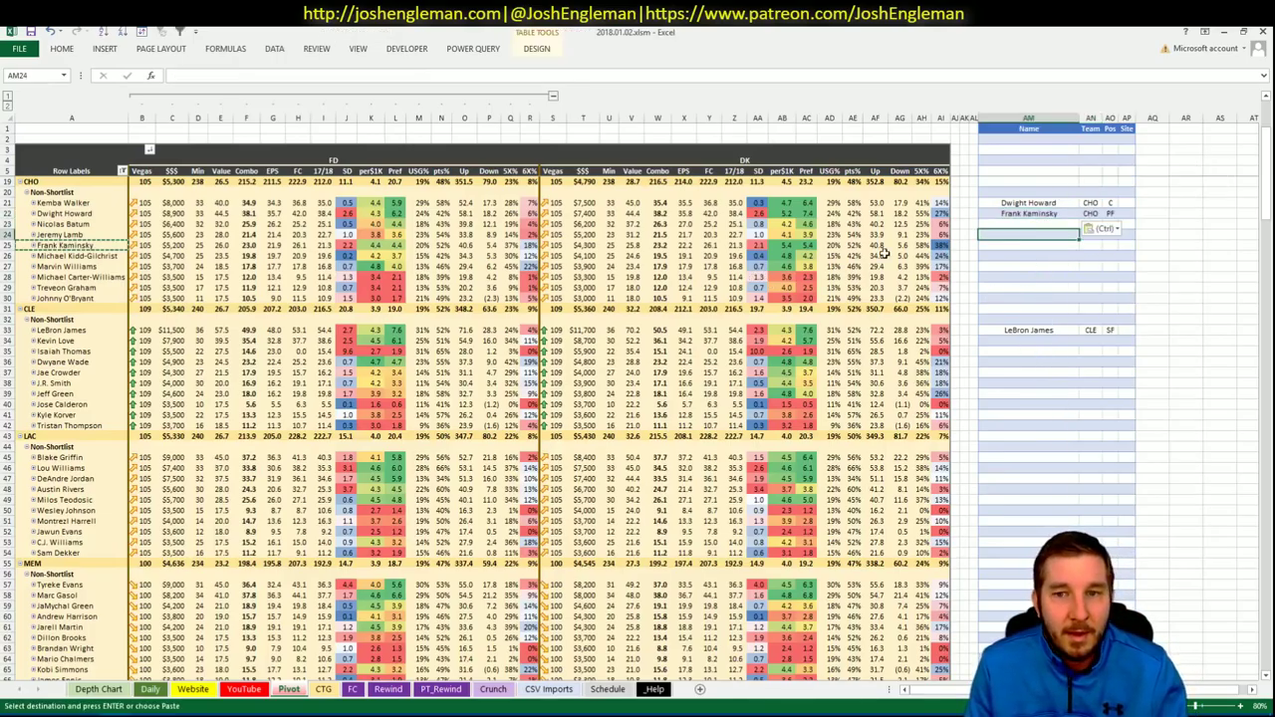
key("Escape")
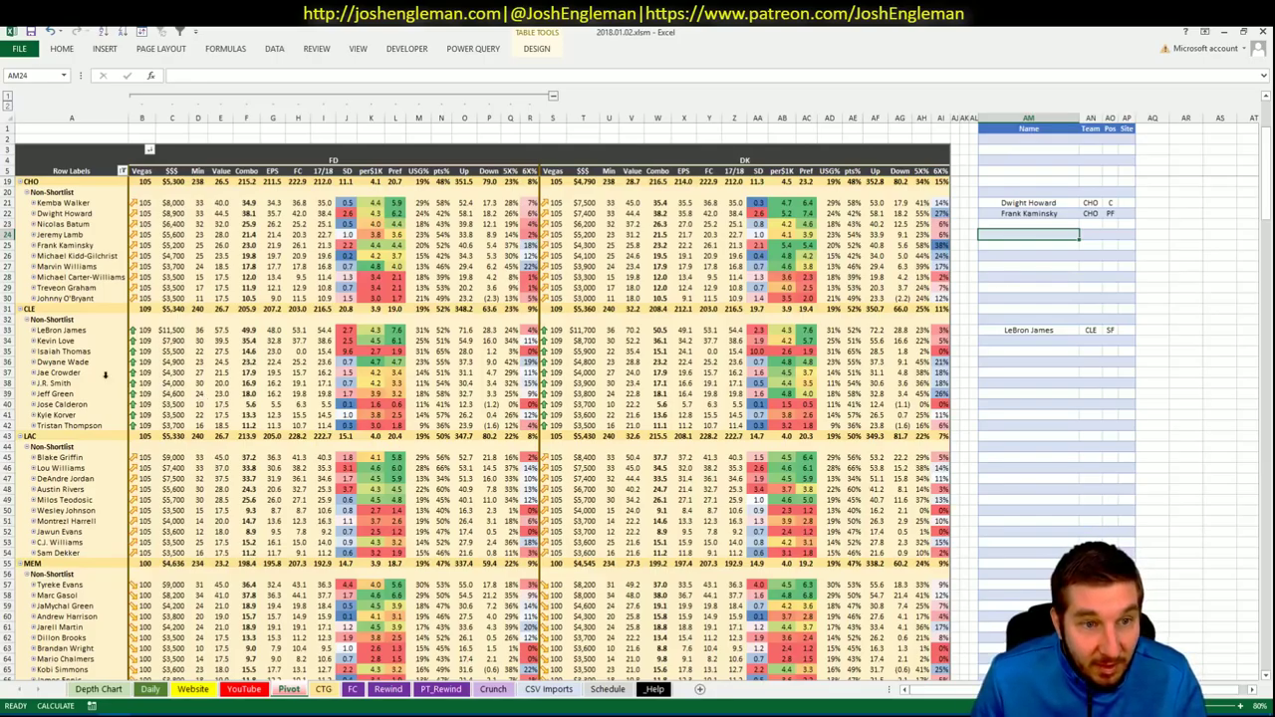
Check Marvin Williams's FanDuel and DraftKings salaries, then return to the CTG sheet.
left_click(169, 267)
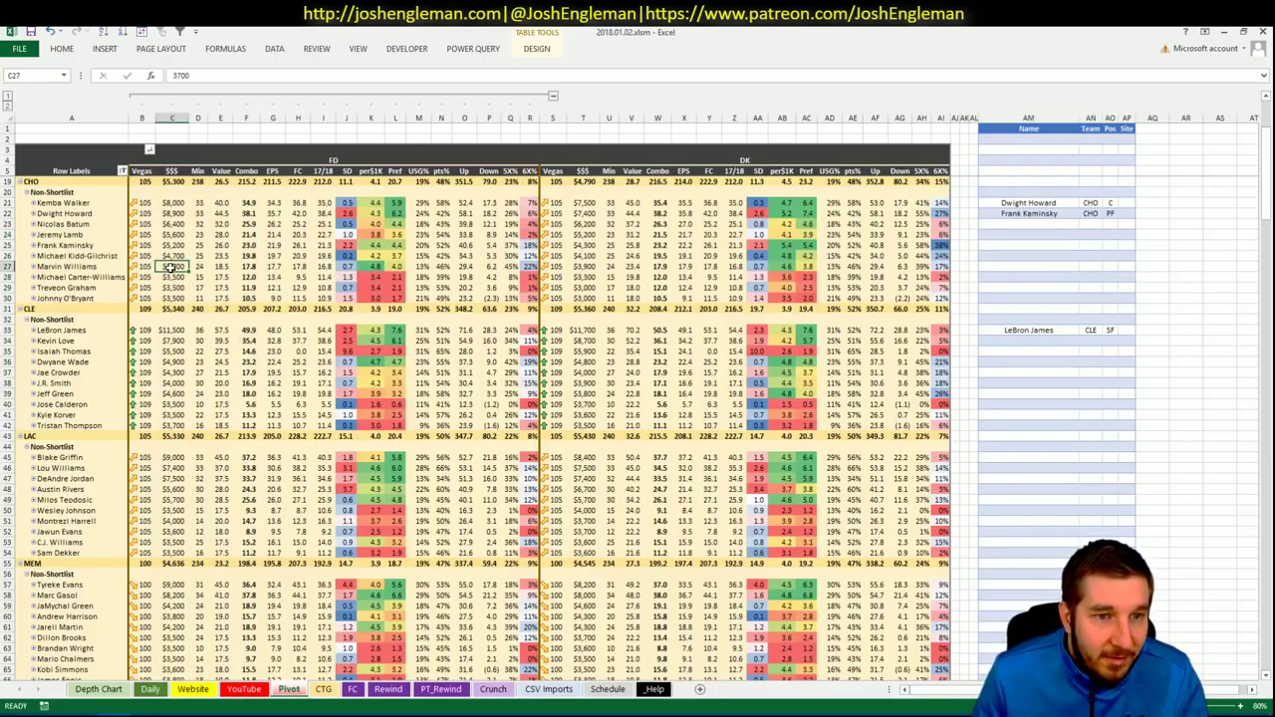
left_click(590, 267)
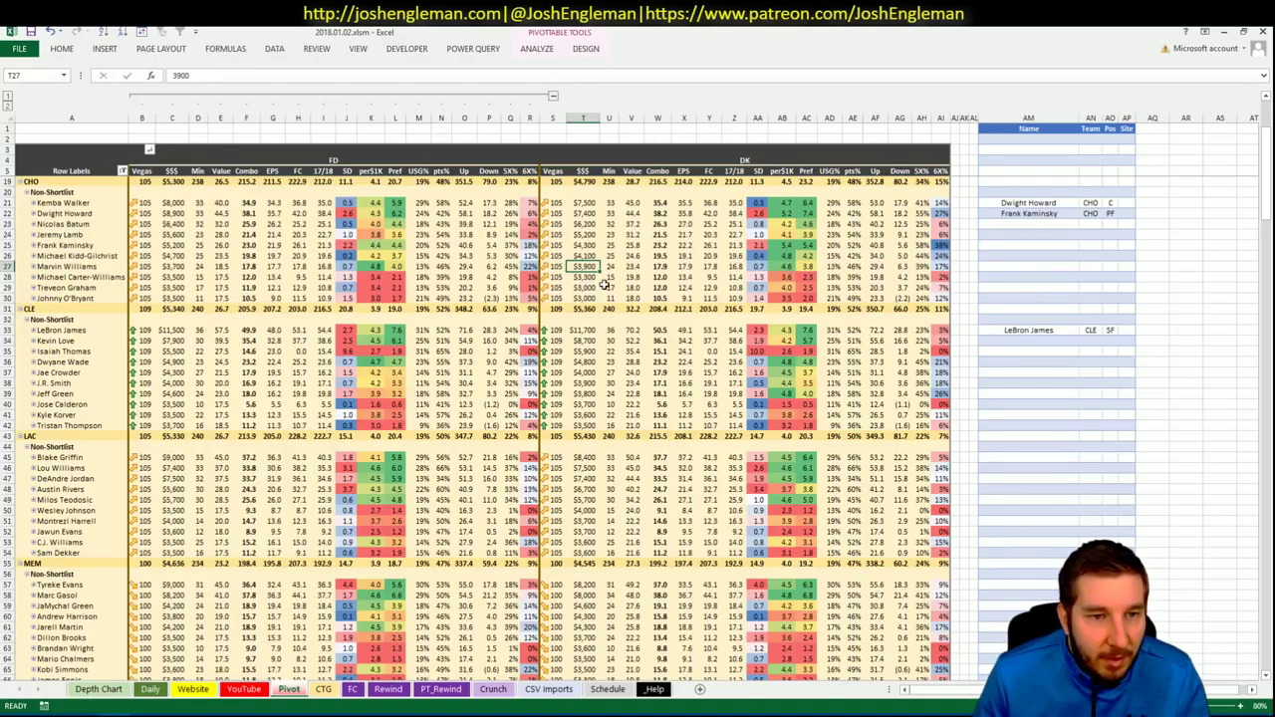
left_click(244, 688)
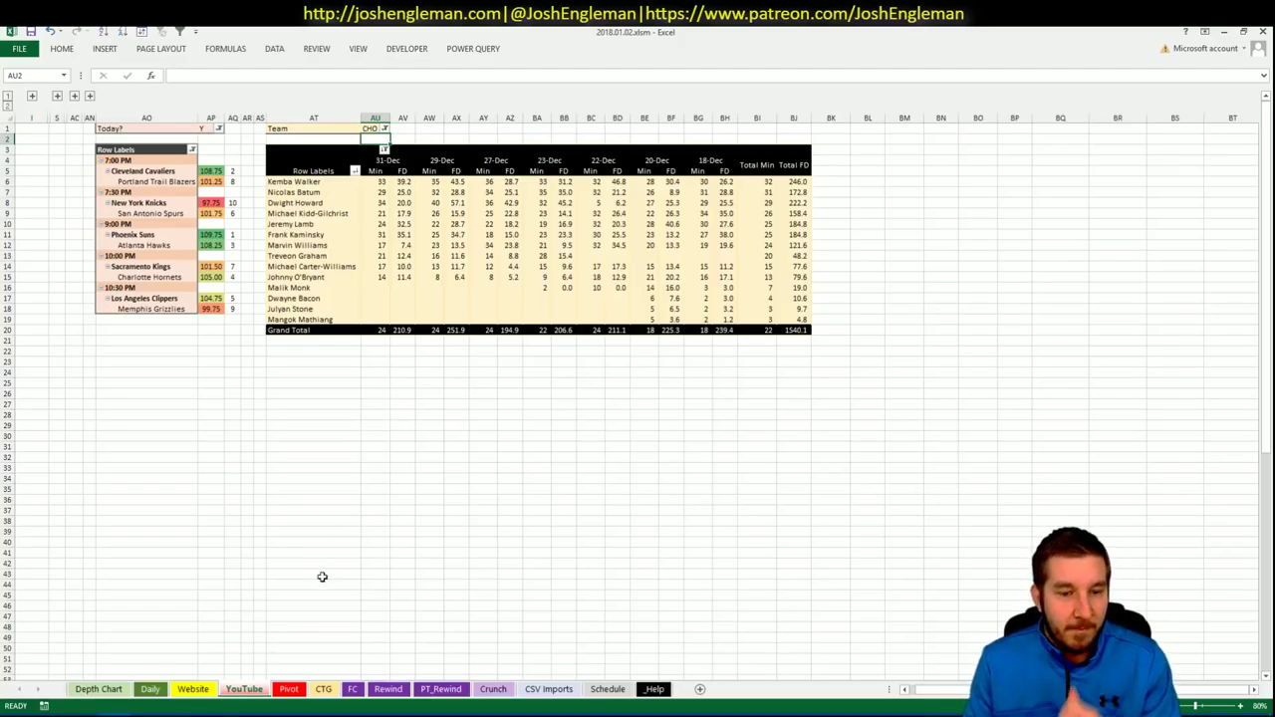
left_click(289, 688)
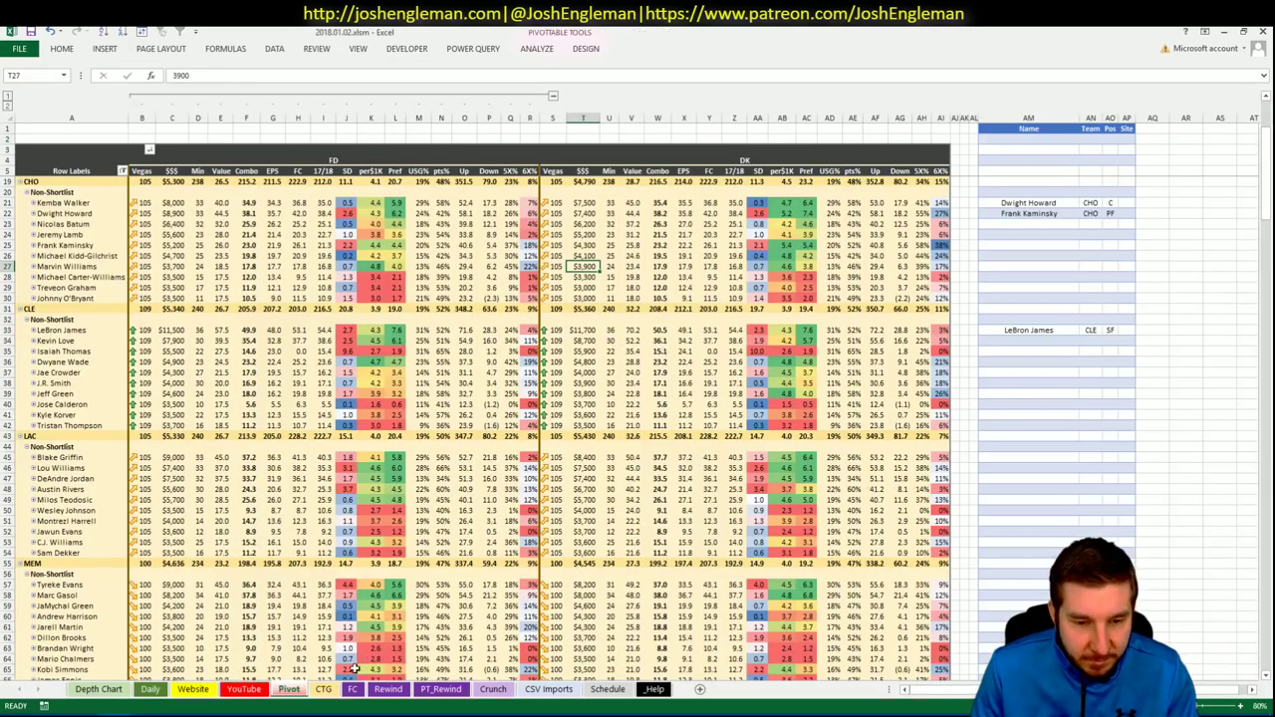
left_click(323, 689)
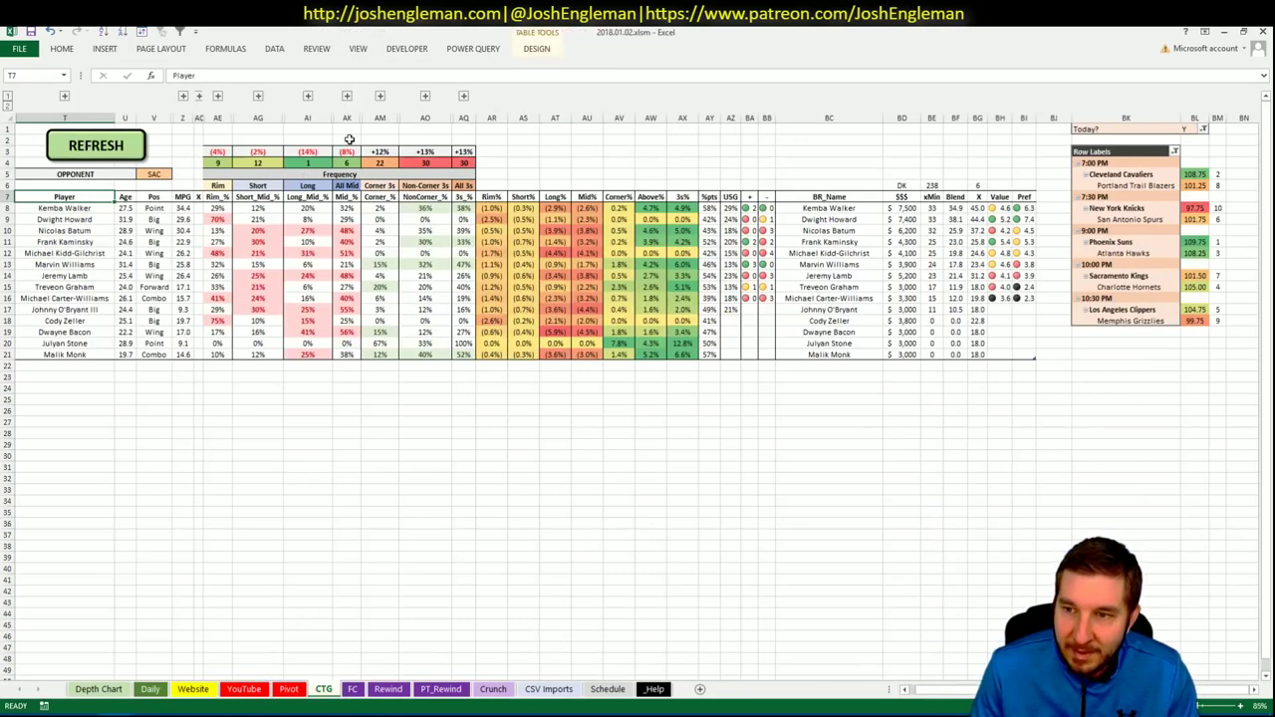
Change the CTG sheet's opponent in V5 from SAC to MEM.
left_click(150, 174)
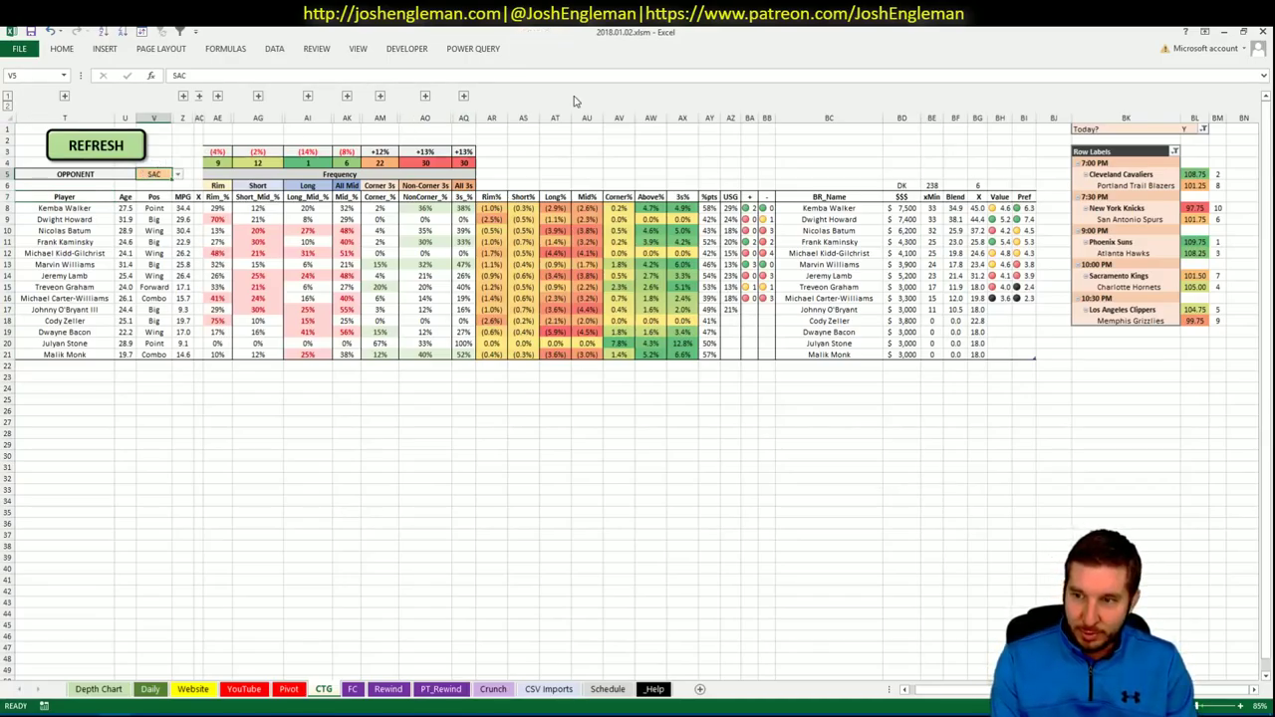
type("MEM\\")
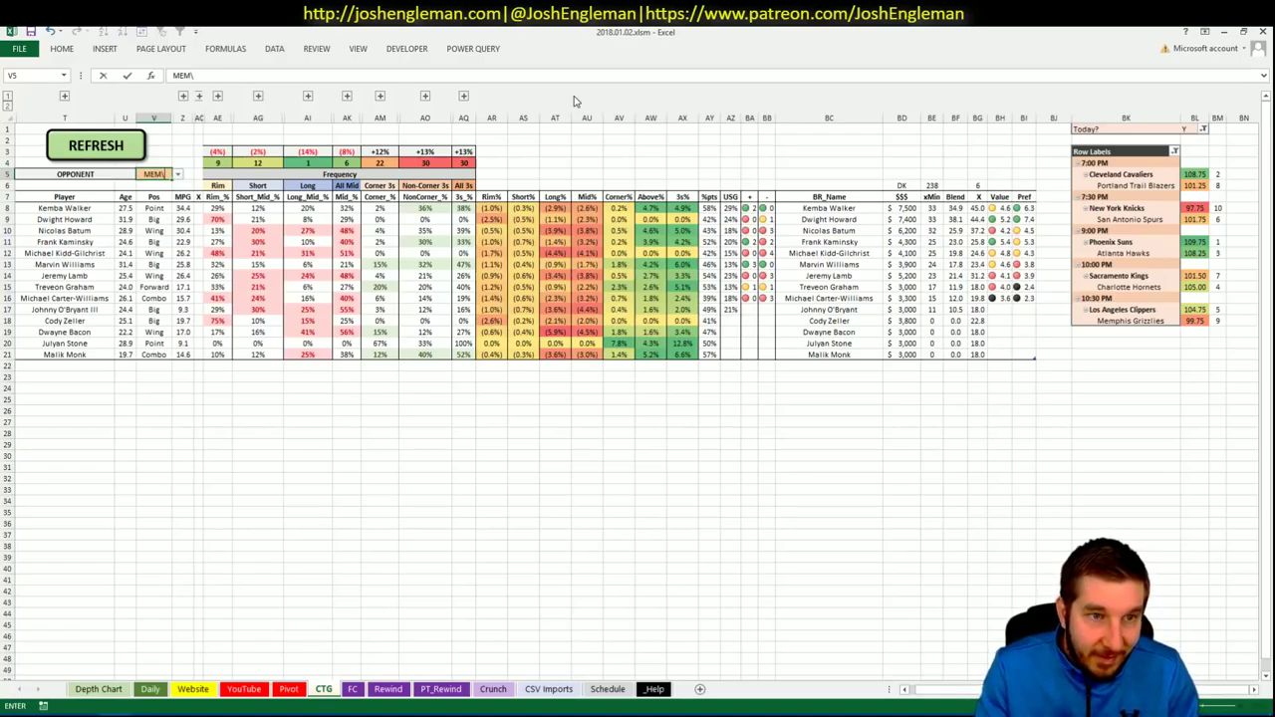
key("Return")
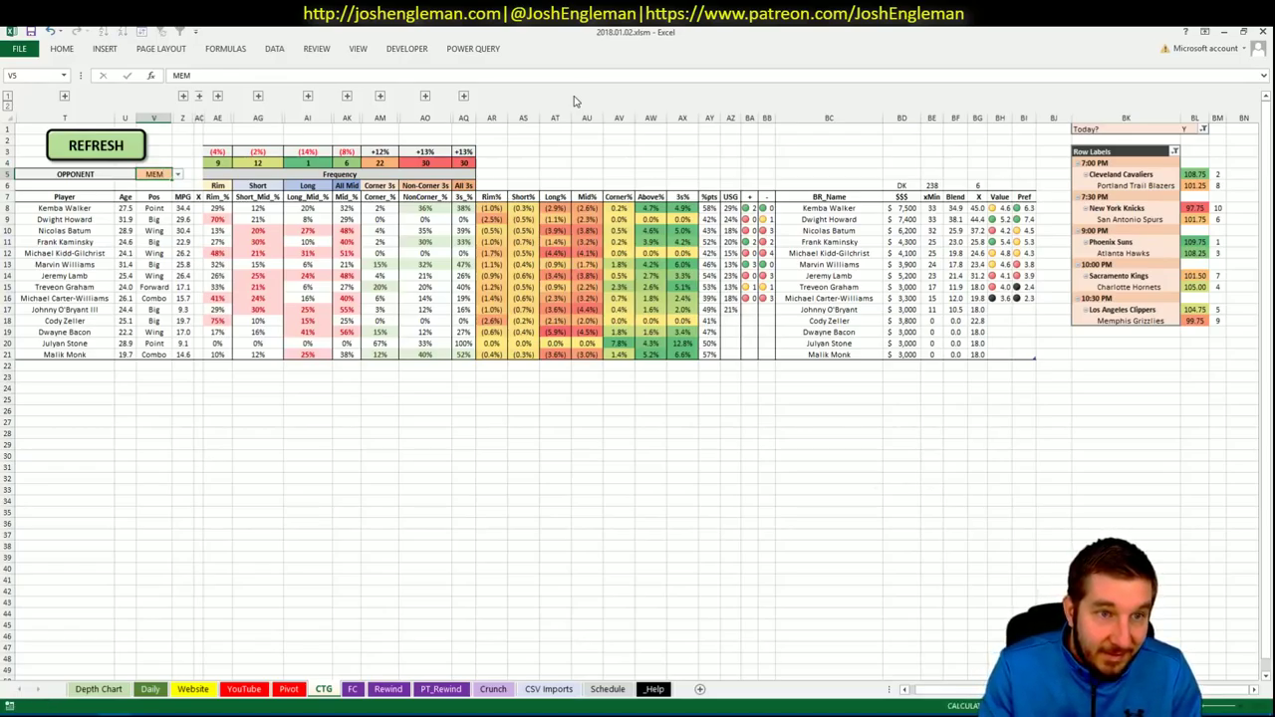
Find the Los Angeles Clippers on Cleaning the Glass and copy their Shooting Frequency table.
key("alt+Tab")
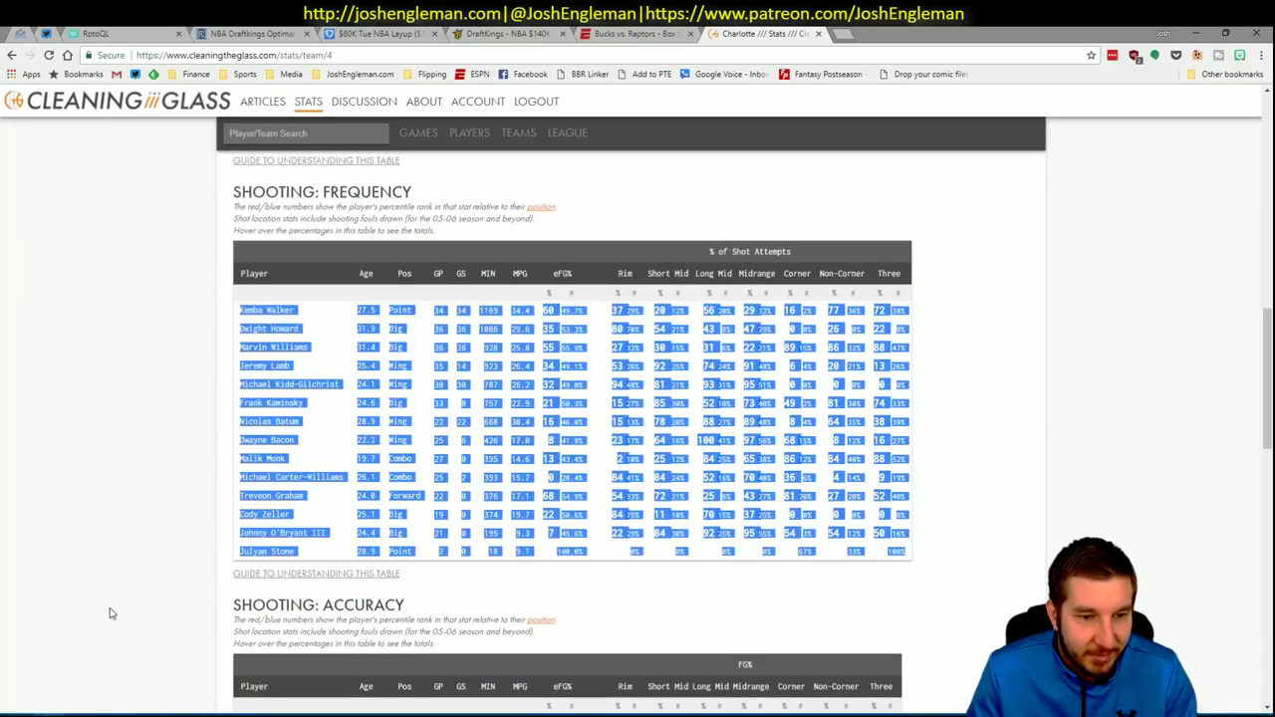
left_click(296, 138)
type("cli")
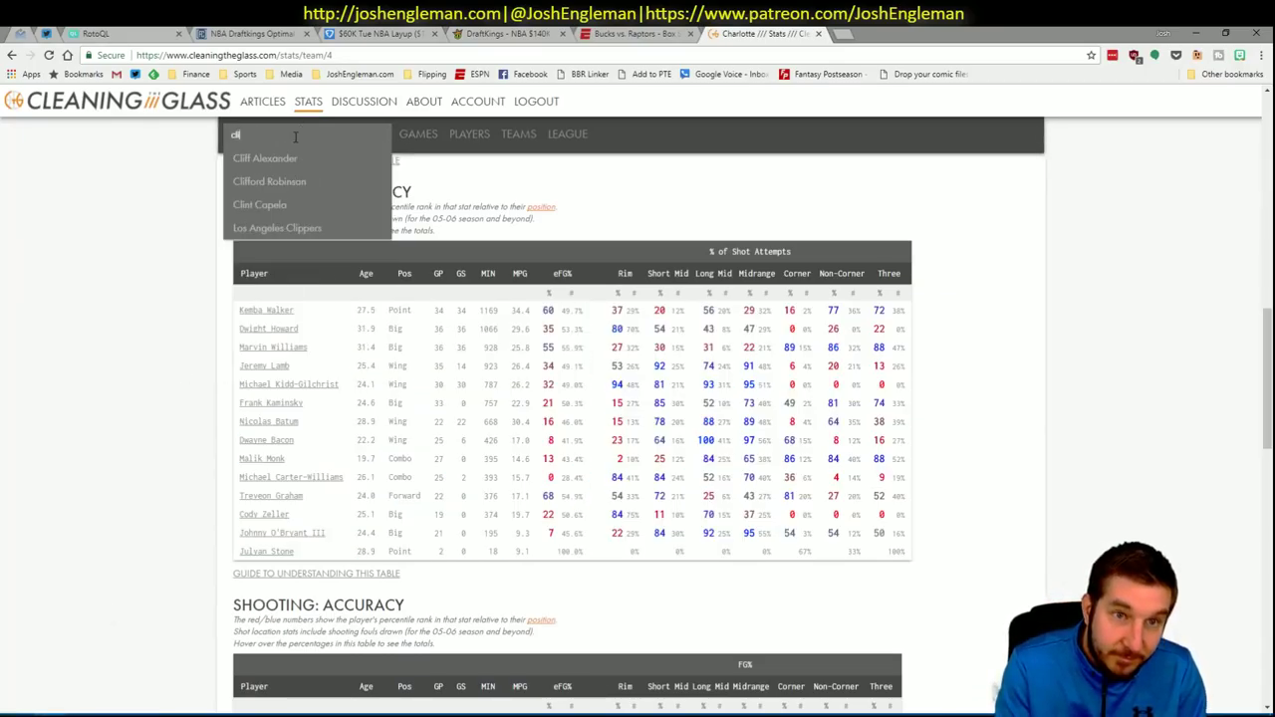
key("Down")
key("Down")
key("Down")
key("Down")
left_click(304, 228)
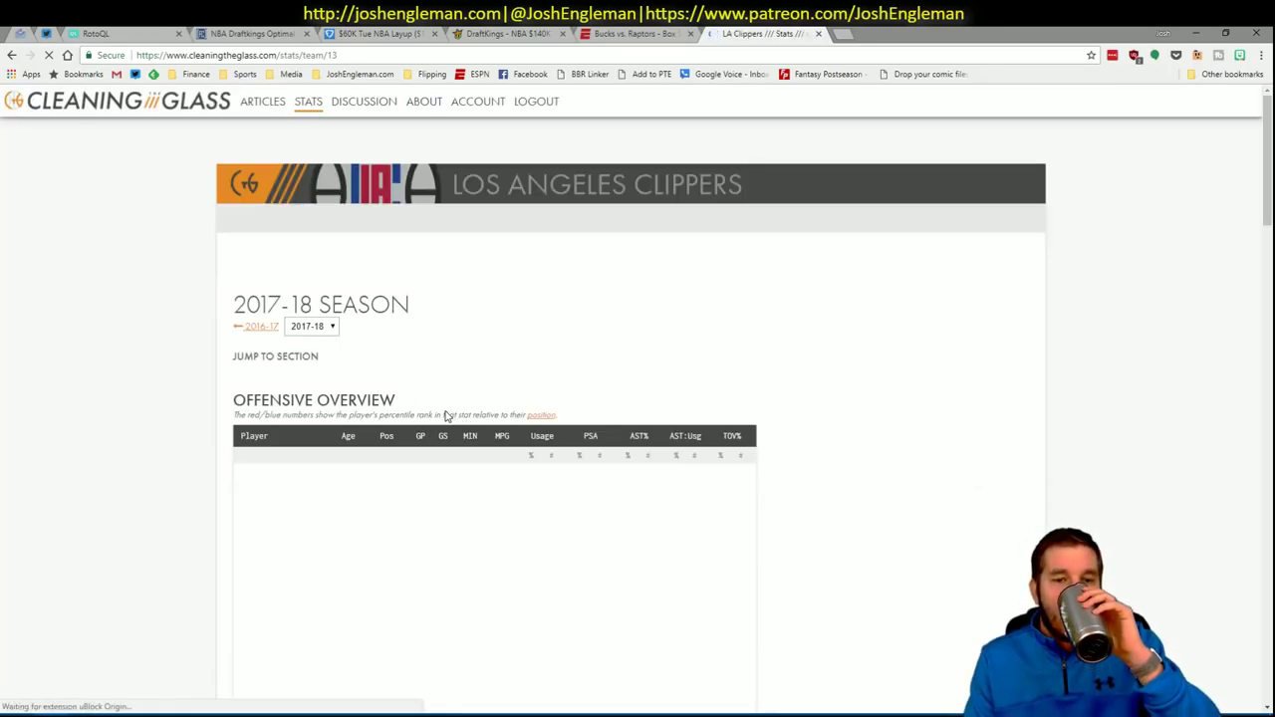
left_click(424, 370)
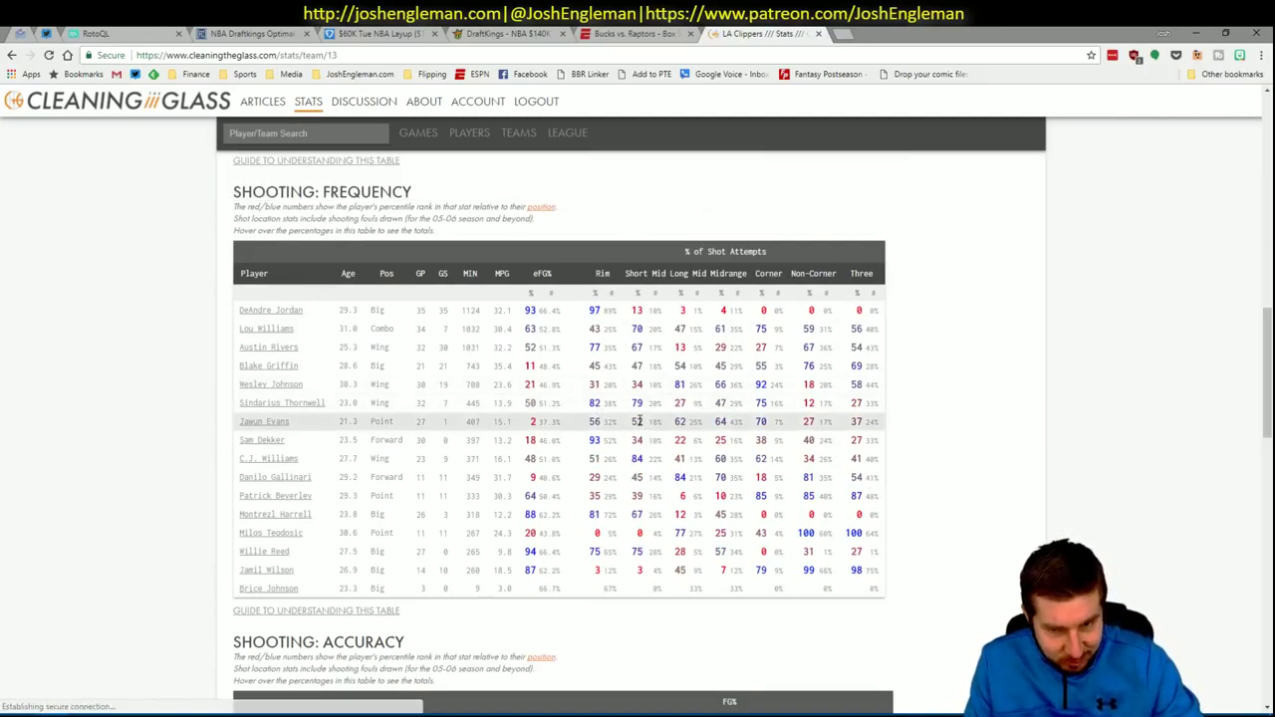
left_click_drag(879, 588, 239, 317)
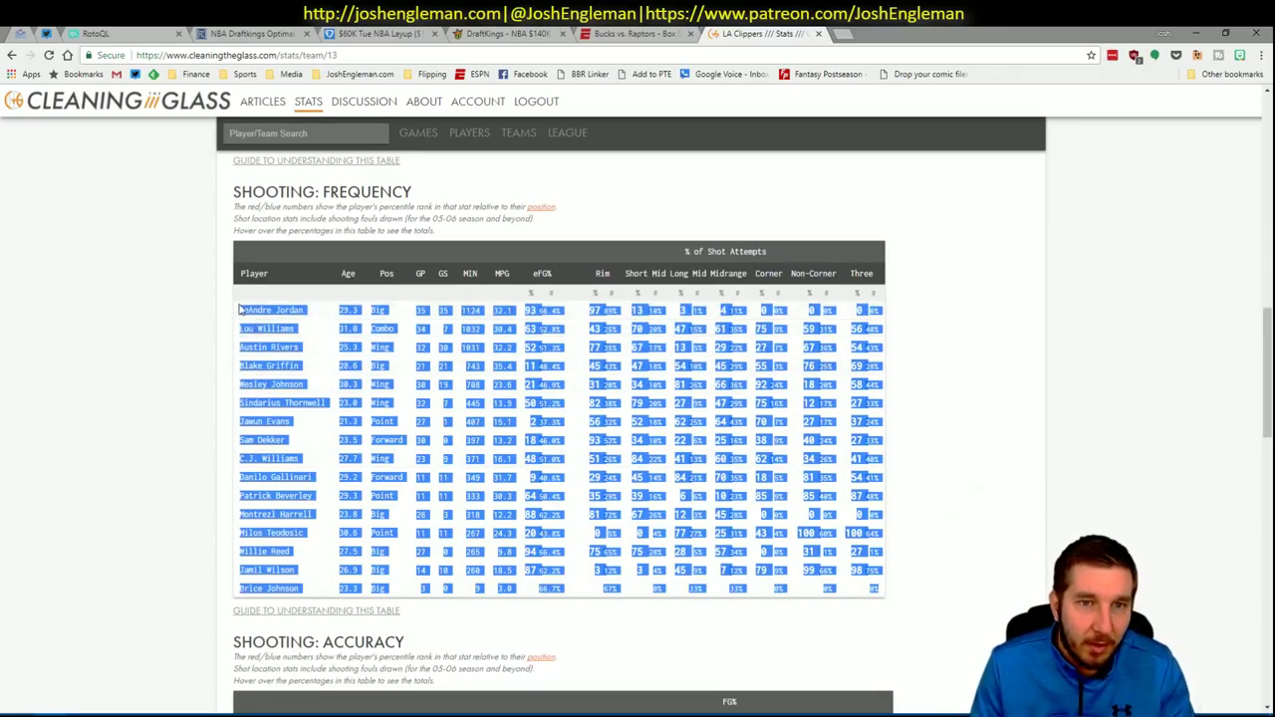
key("alt+Tab")
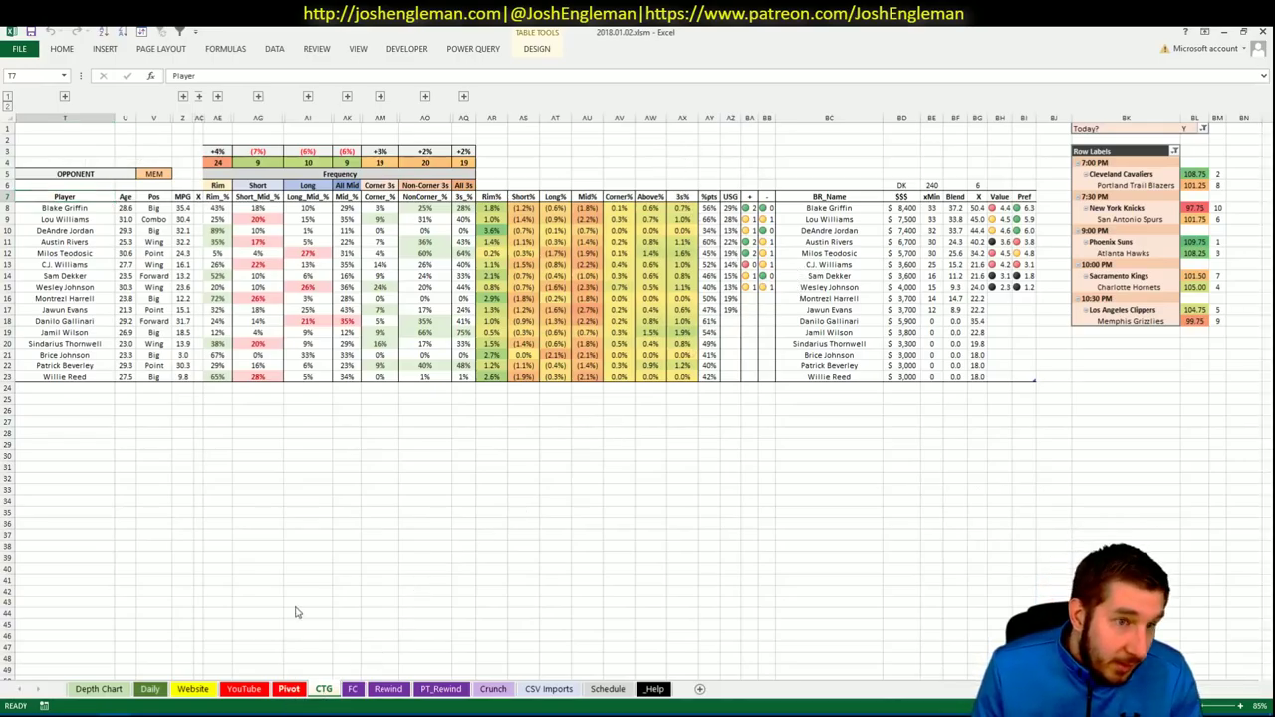
Filter the YouTube minutes pivot's Team filter to LAC.
scroll(299, 484, "down", 5)
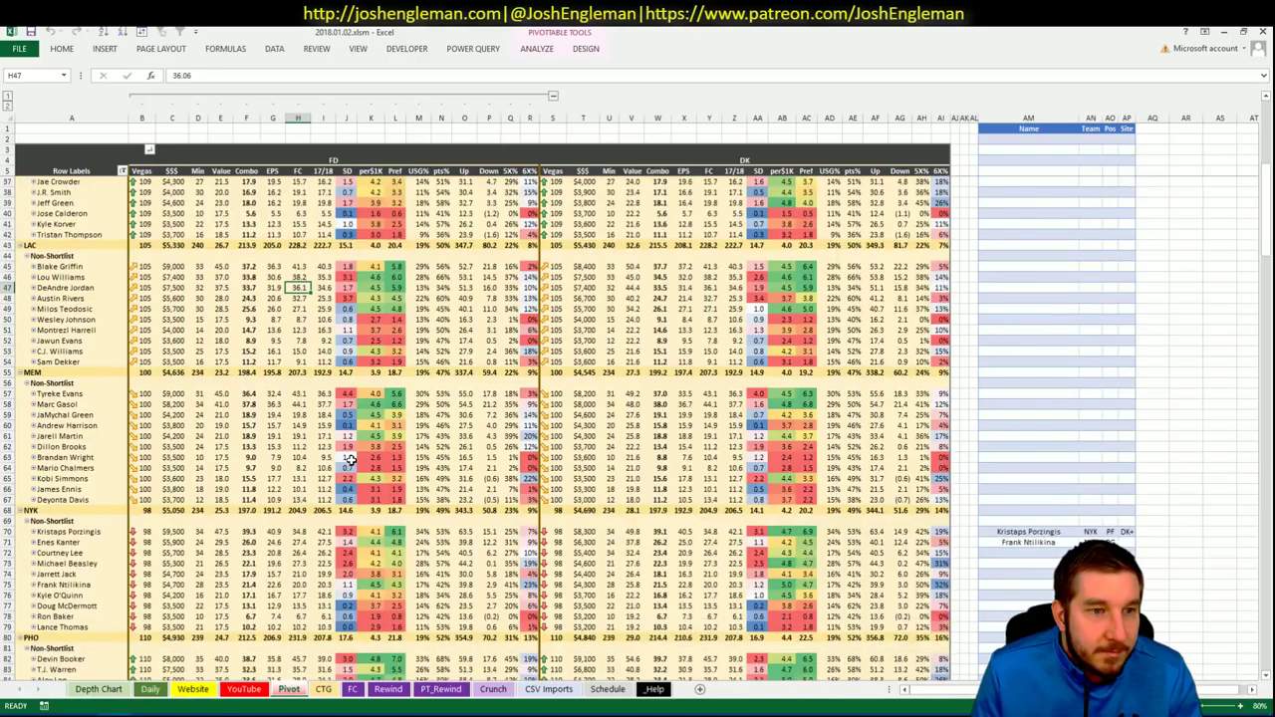
scroll(351, 459, "down", 2)
left_click(999, 204)
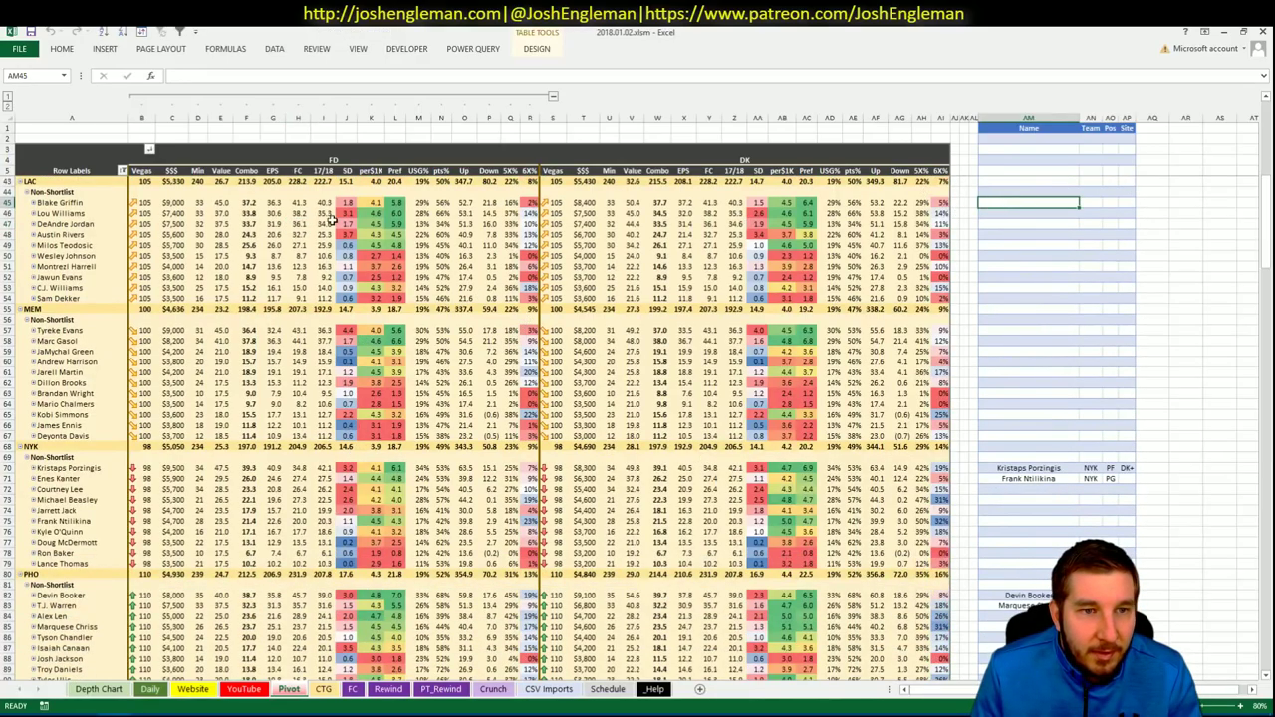
left_click(244, 690)
left_click(369, 129)
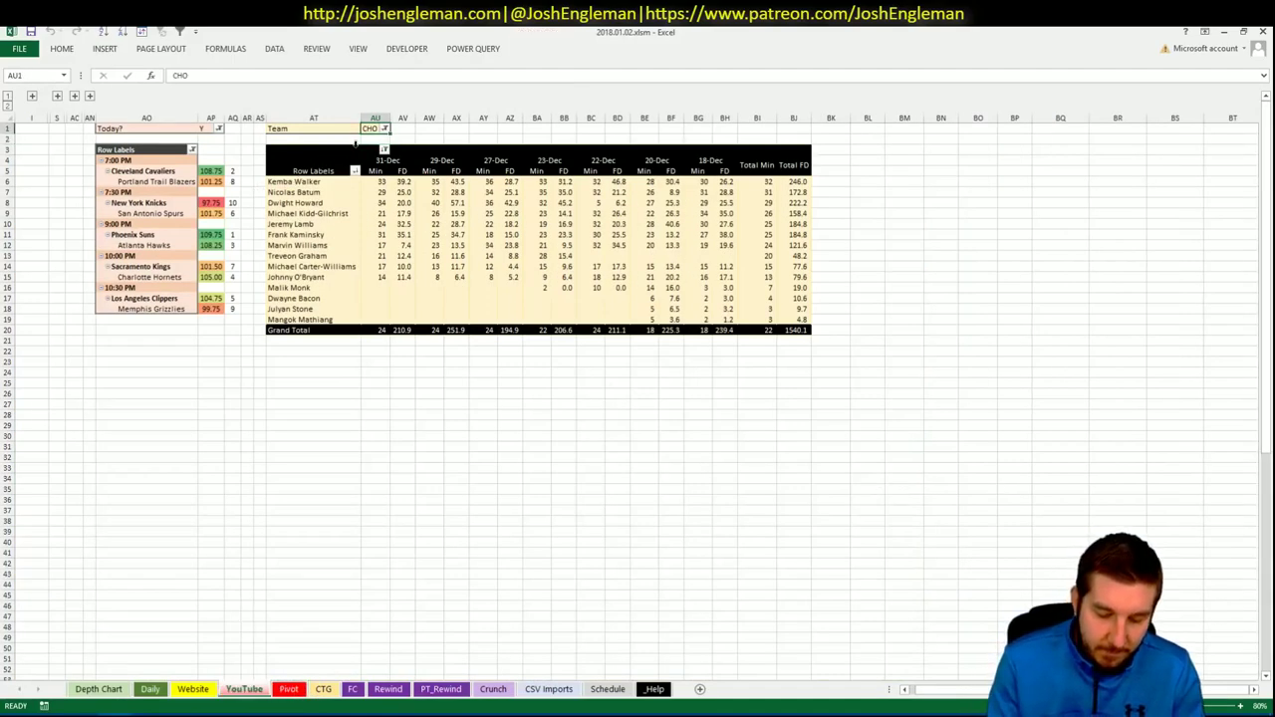
type("LAC")
key("Return")
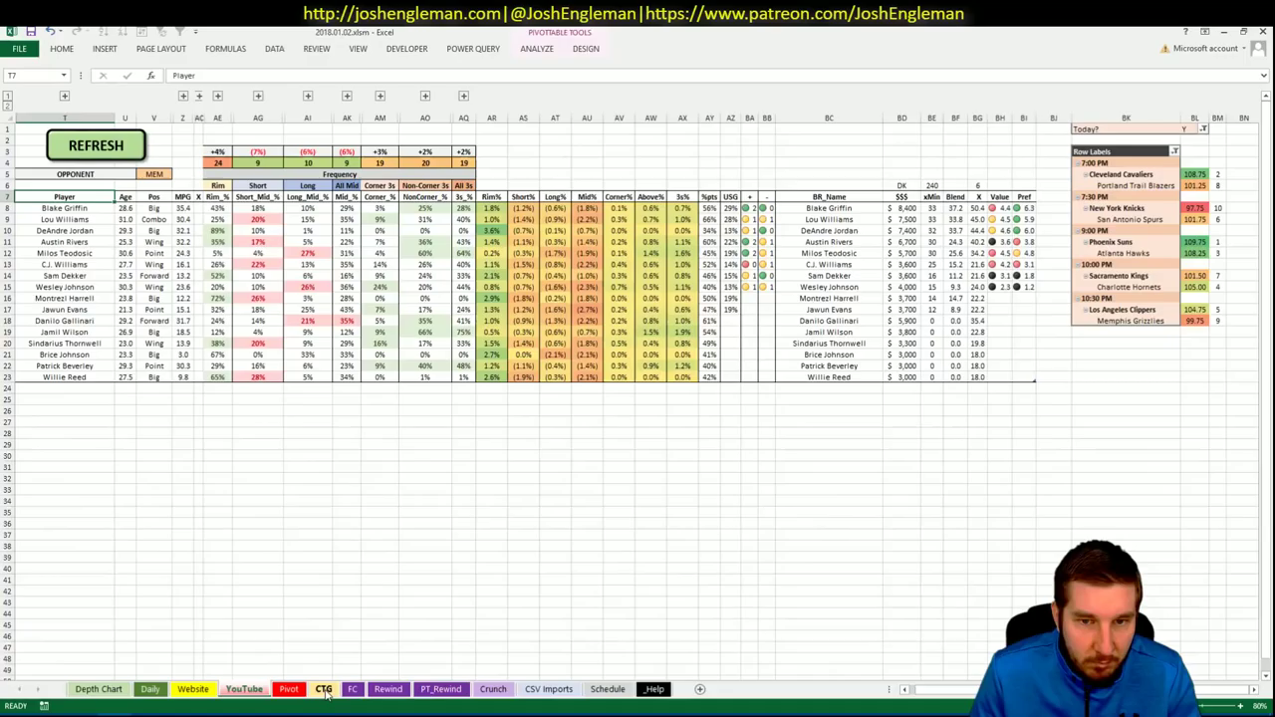
Add Blake Griffin to the Pivot shortlist, then return to the CTG sheet.
left_click(324, 689)
left_click(288, 690)
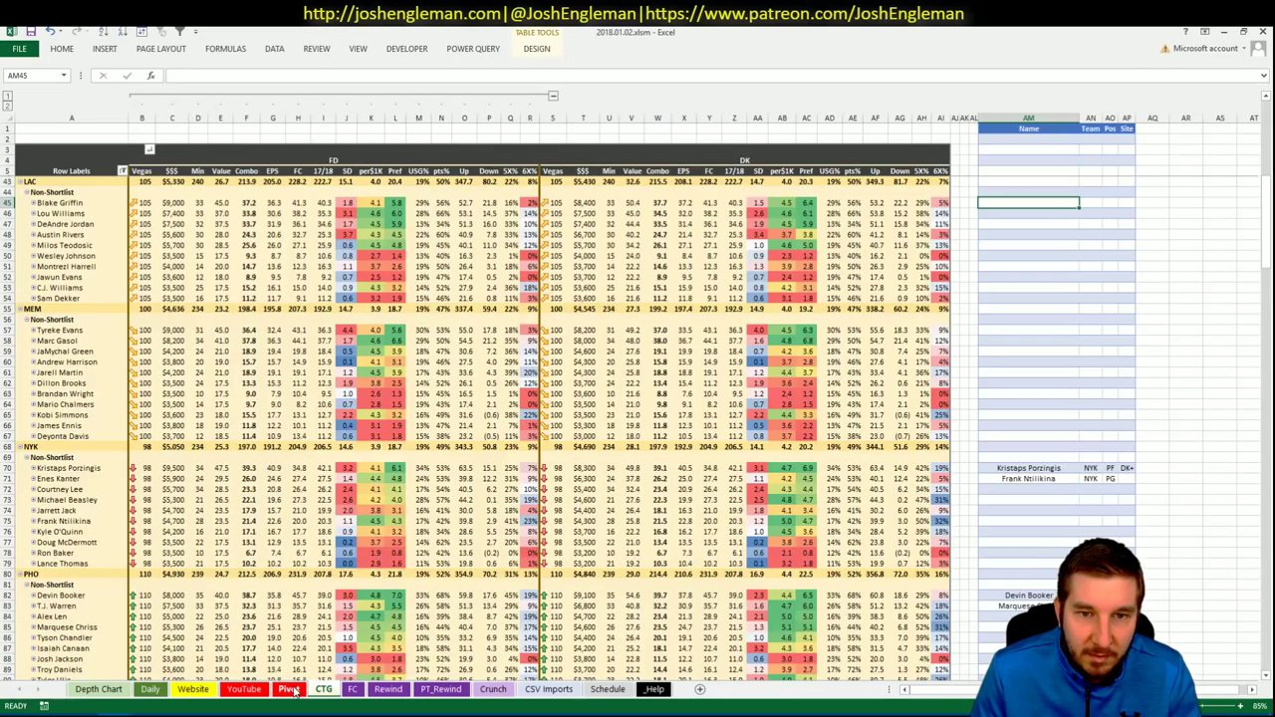
type("Blake Griffin")
key("ctrl+Return")
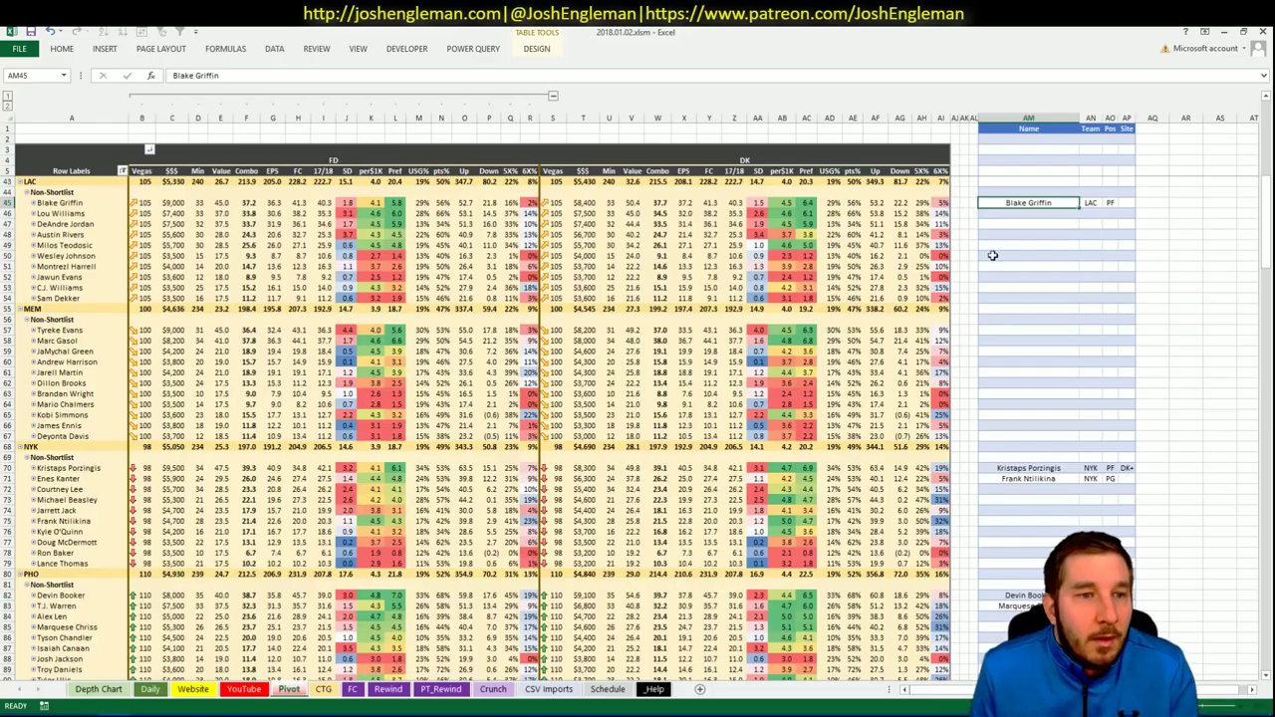
key("Down")
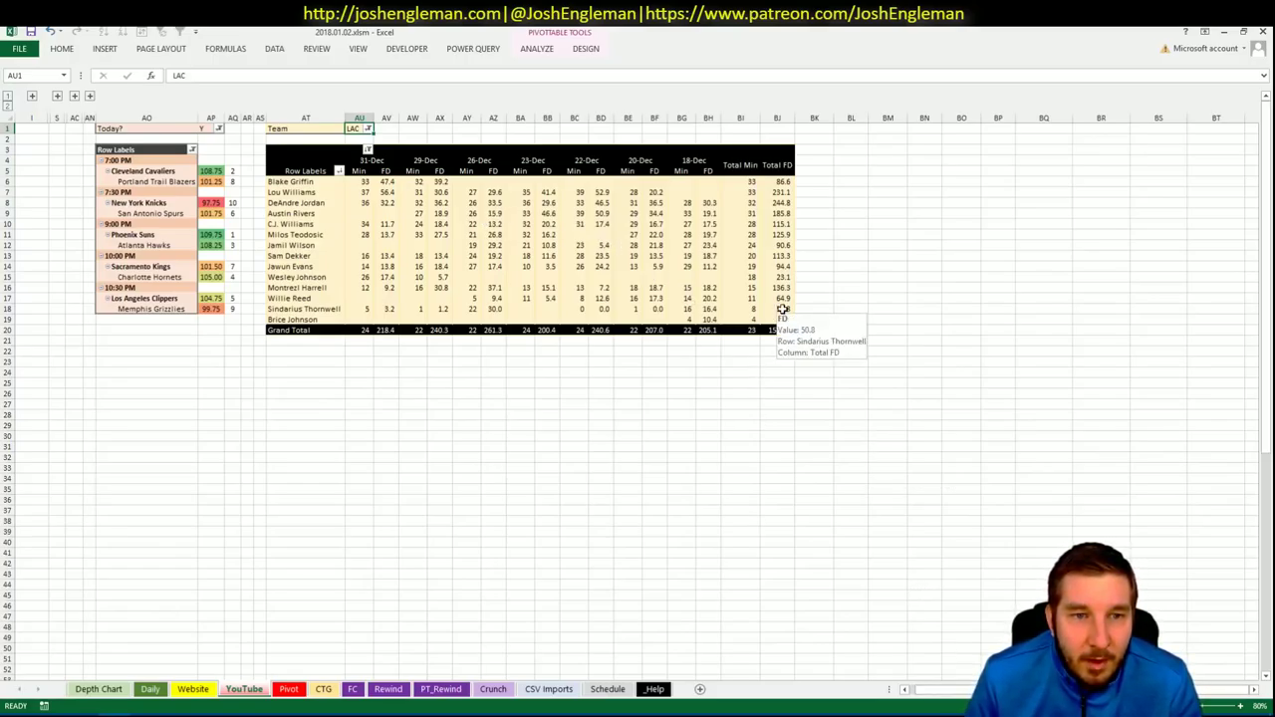
left_click(299, 691)
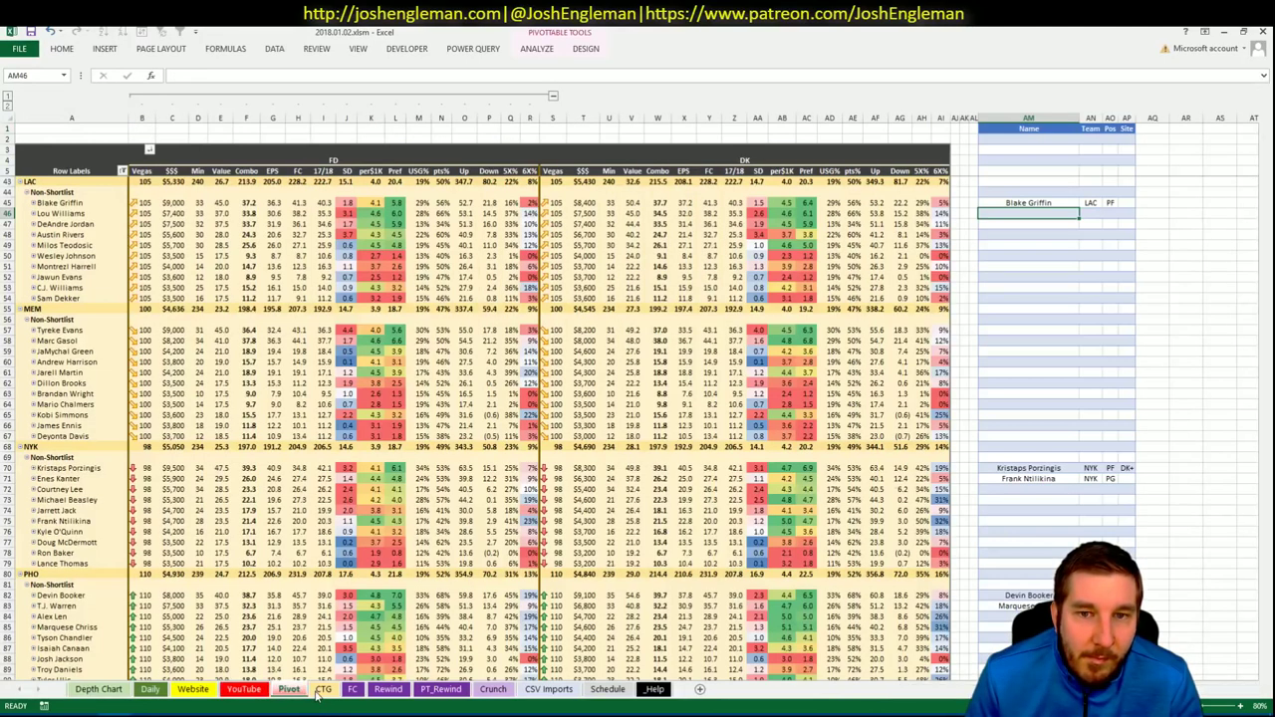
left_click(317, 691)
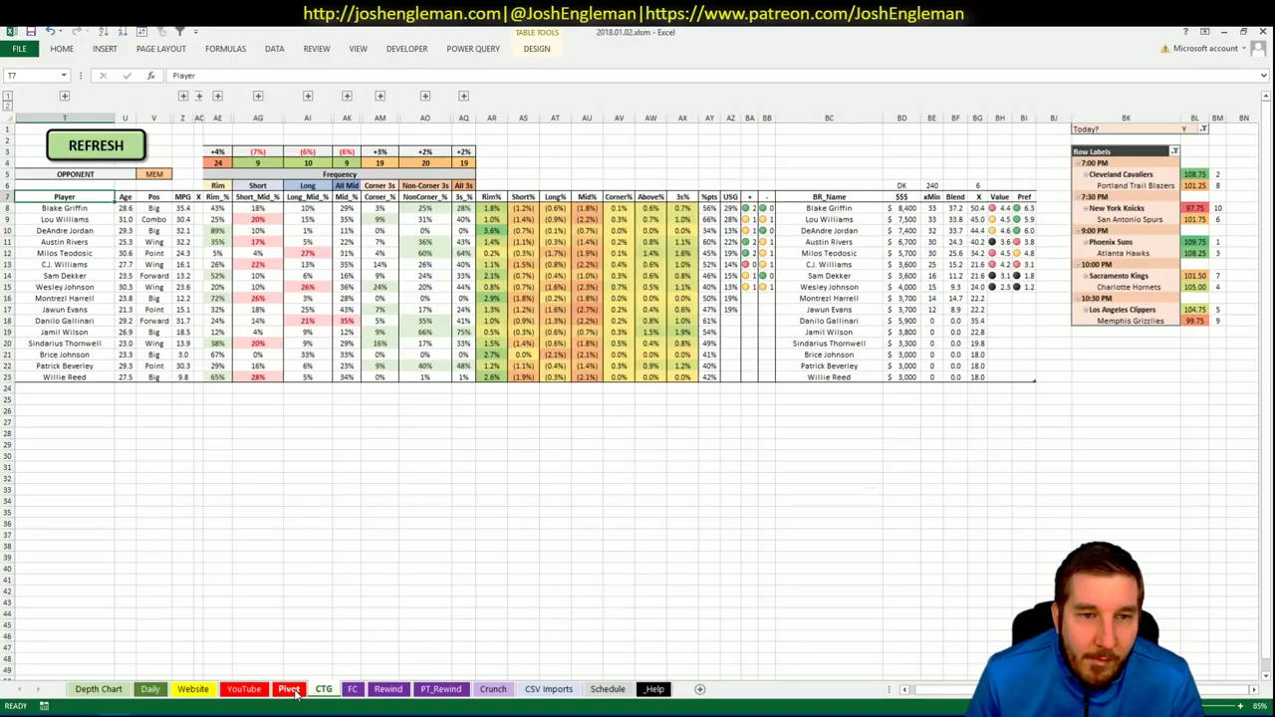
Enter Lou Williams below Blake Griffin in the Pivot sheet's shortlist.
left_click(291, 691)
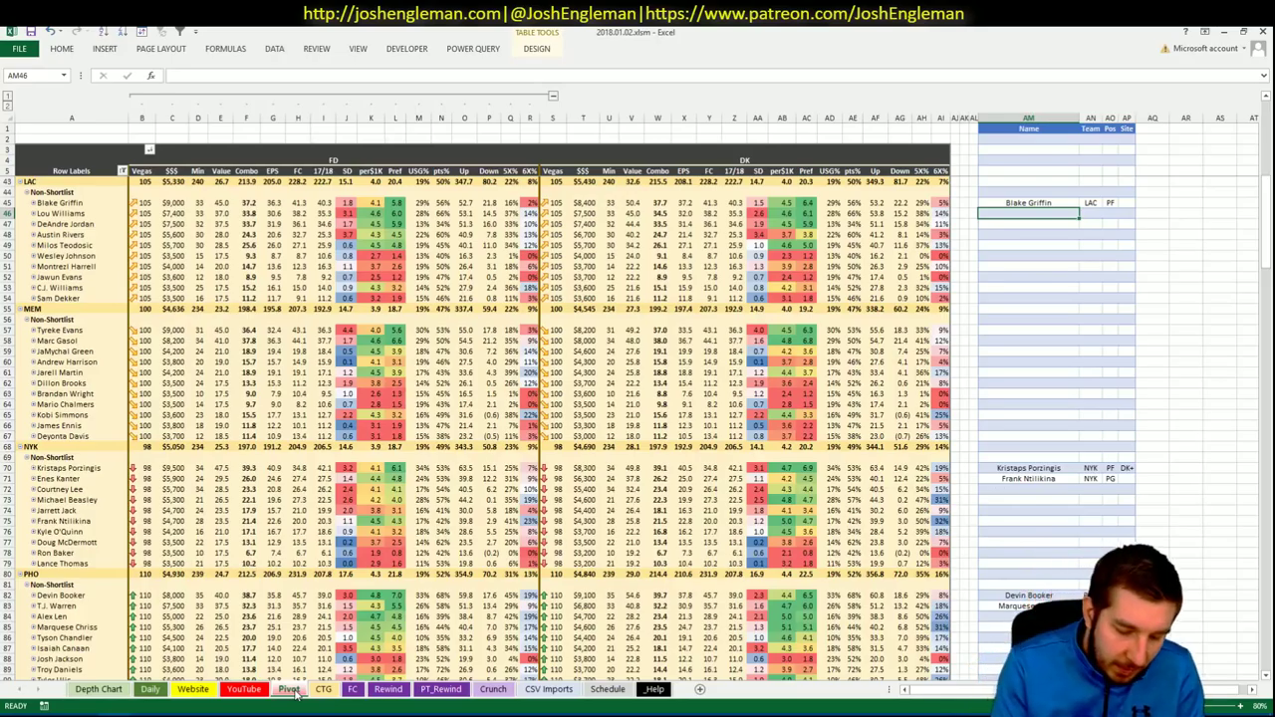
type("Lou Williams")
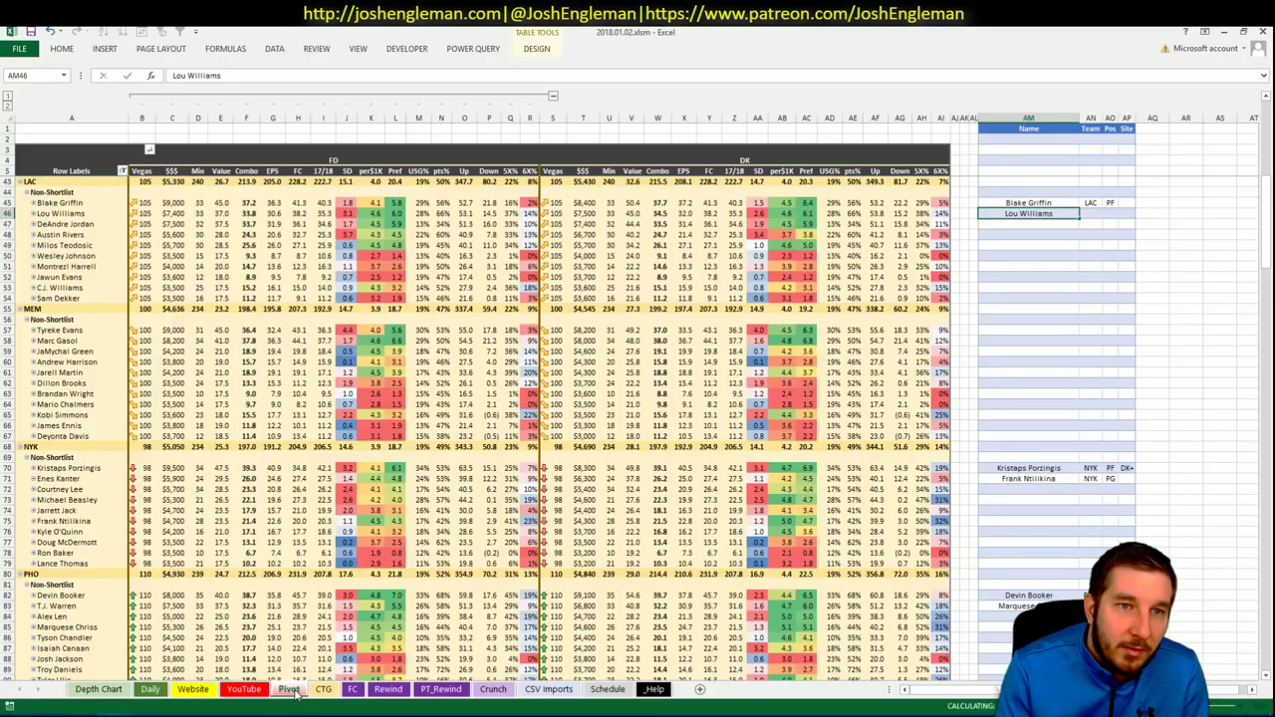
key("Return")
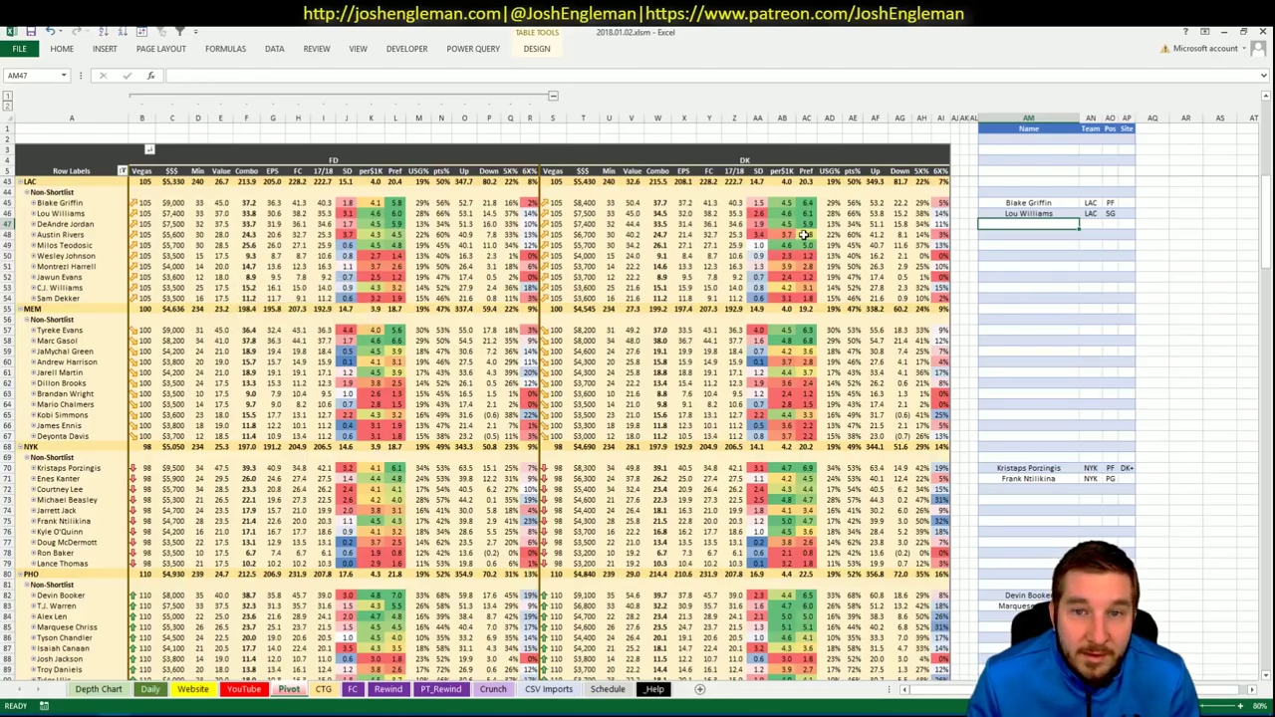
left_click(245, 690)
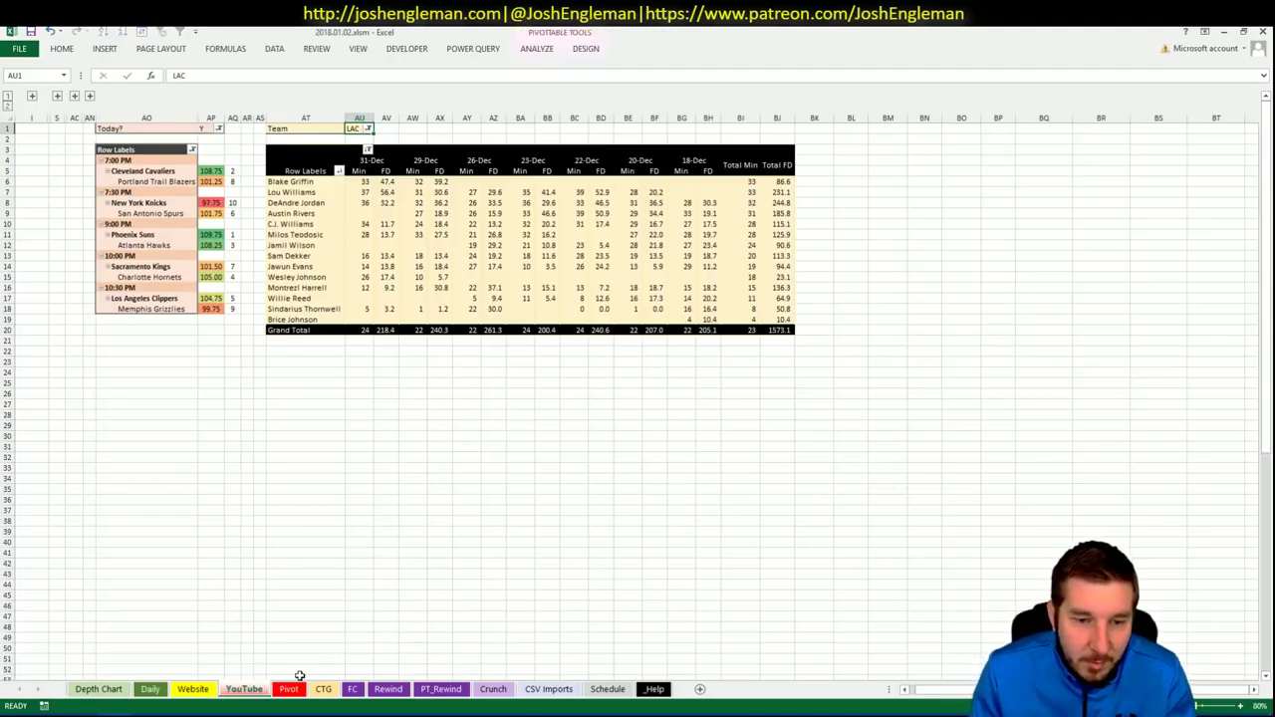
left_click(288, 690)
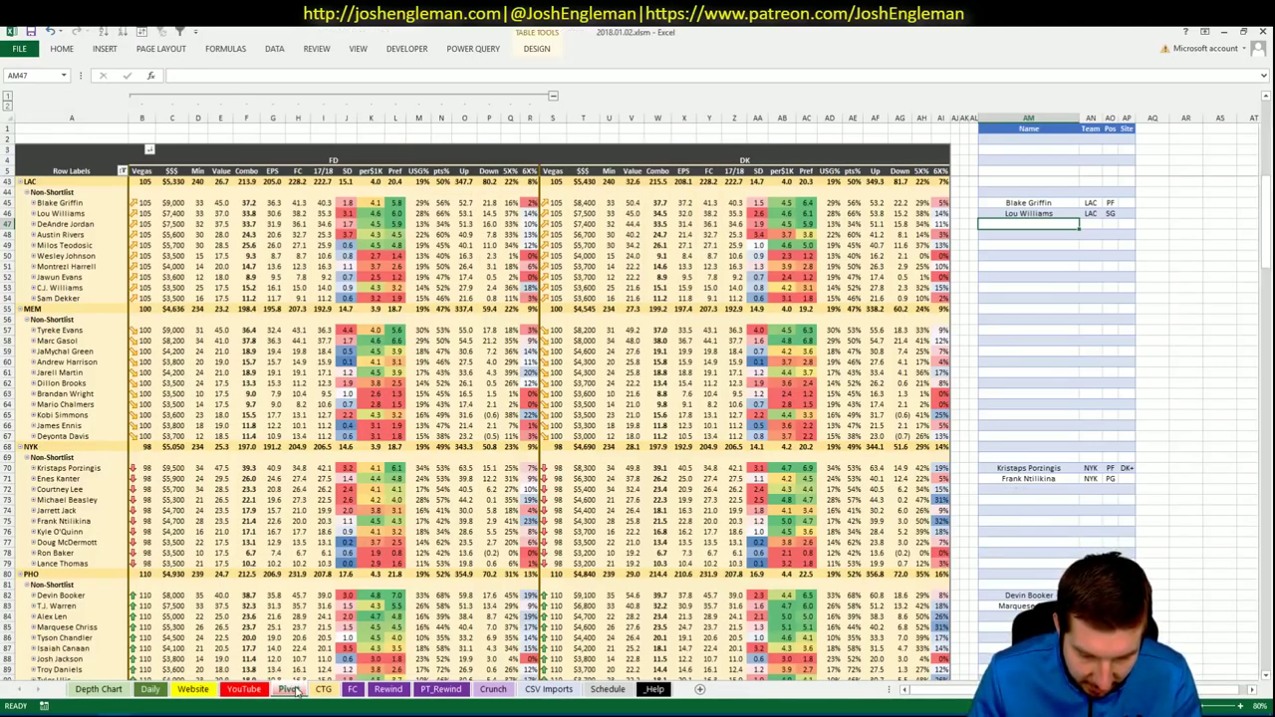
Show only centers in Fantasy Cruncher and review DeAndre Jordan's game log against MEM.
key("alt+Tab")
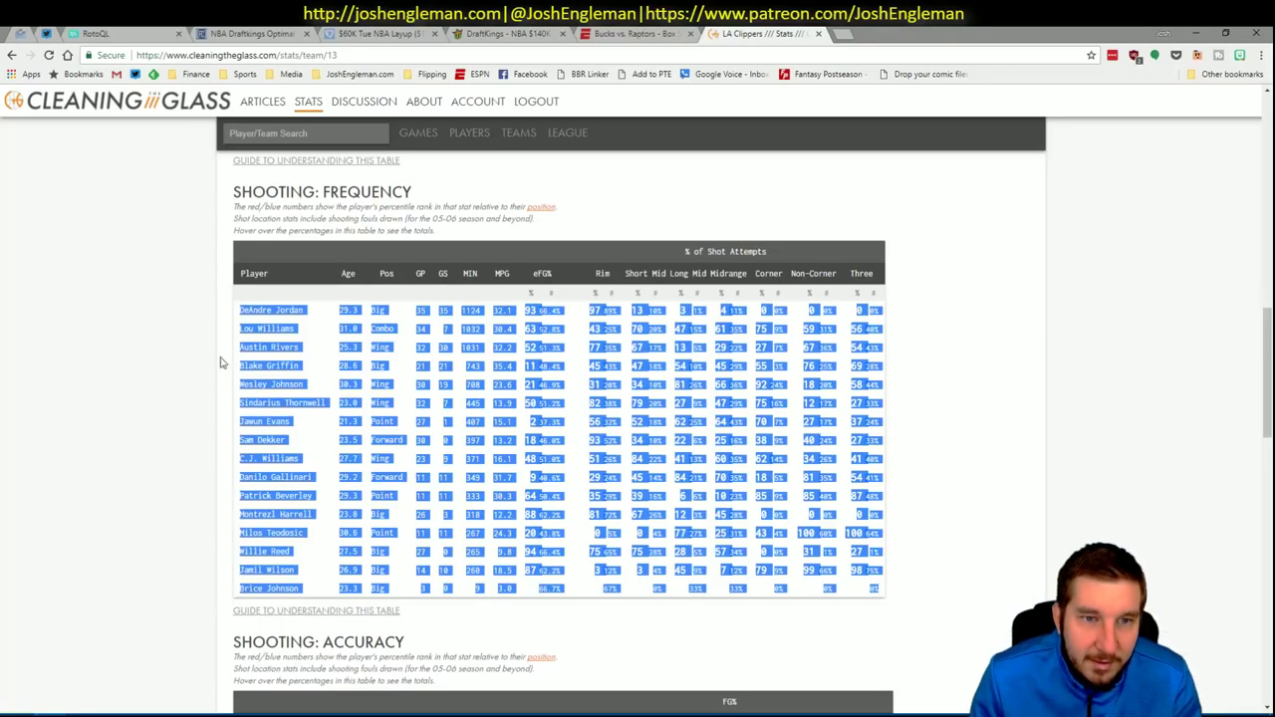
left_click(175, 34)
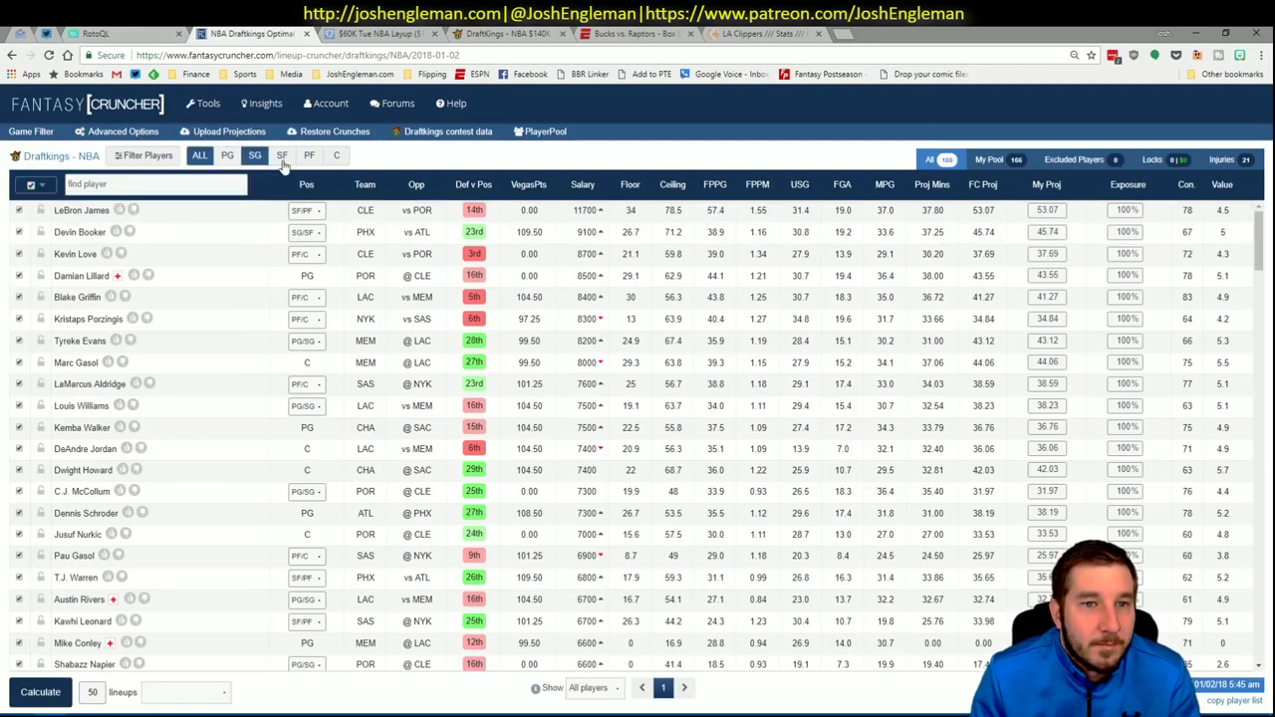
left_click(337, 156)
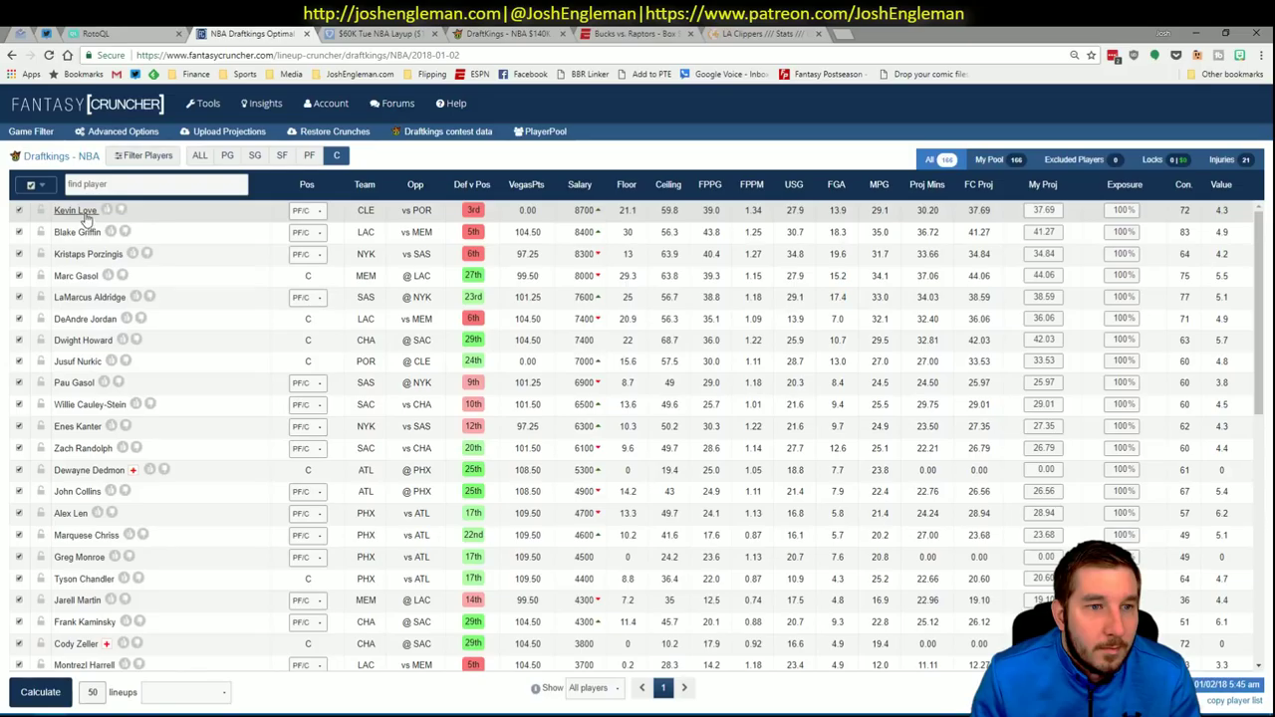
left_click(74, 320)
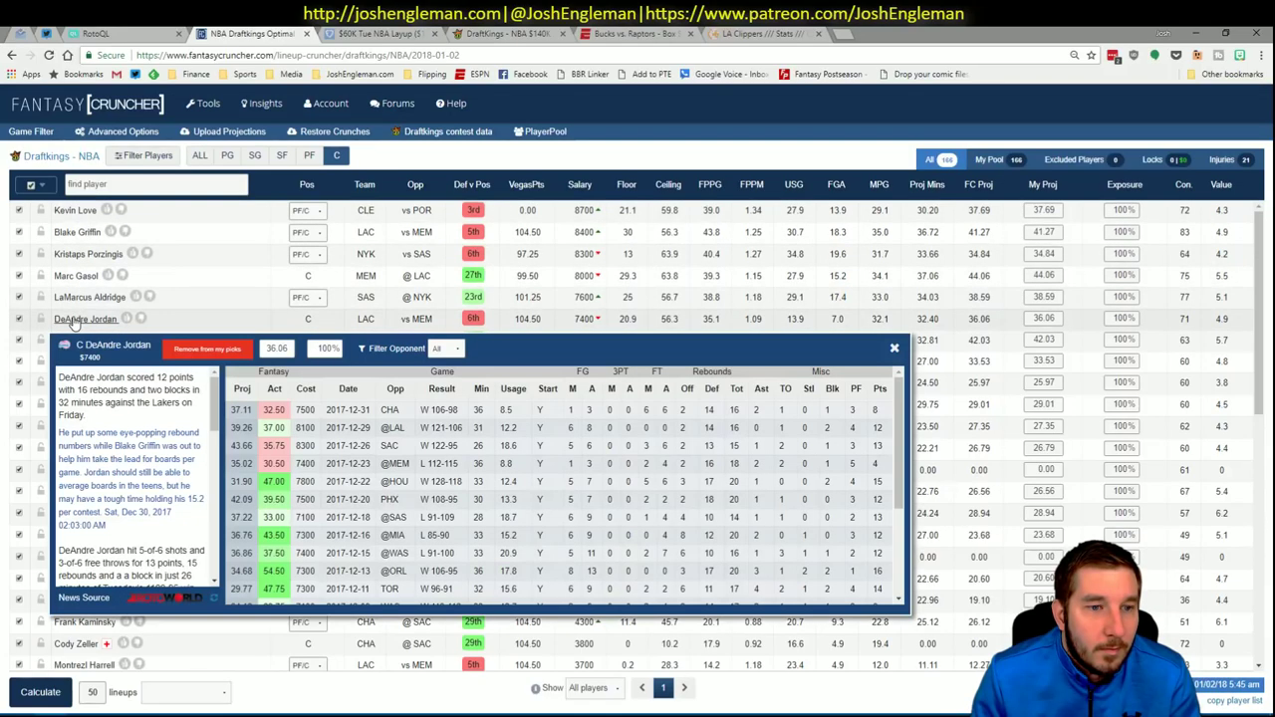
left_click(436, 349)
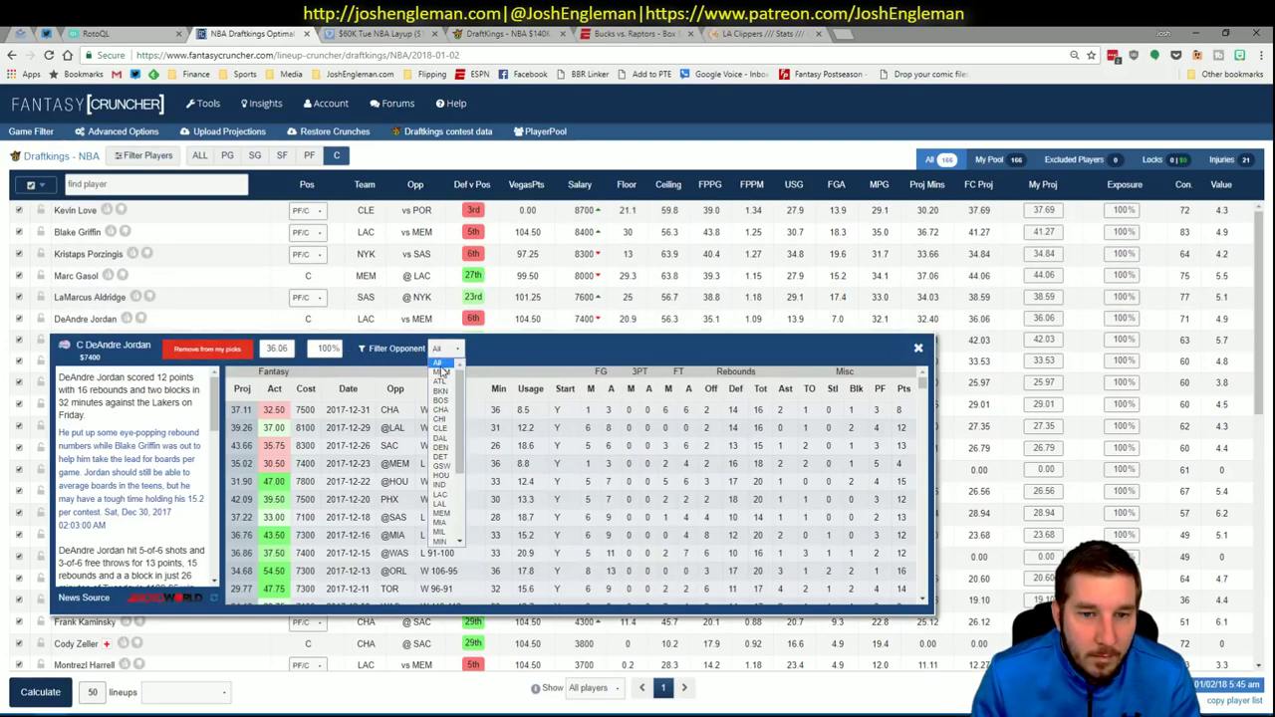
left_click(443, 375)
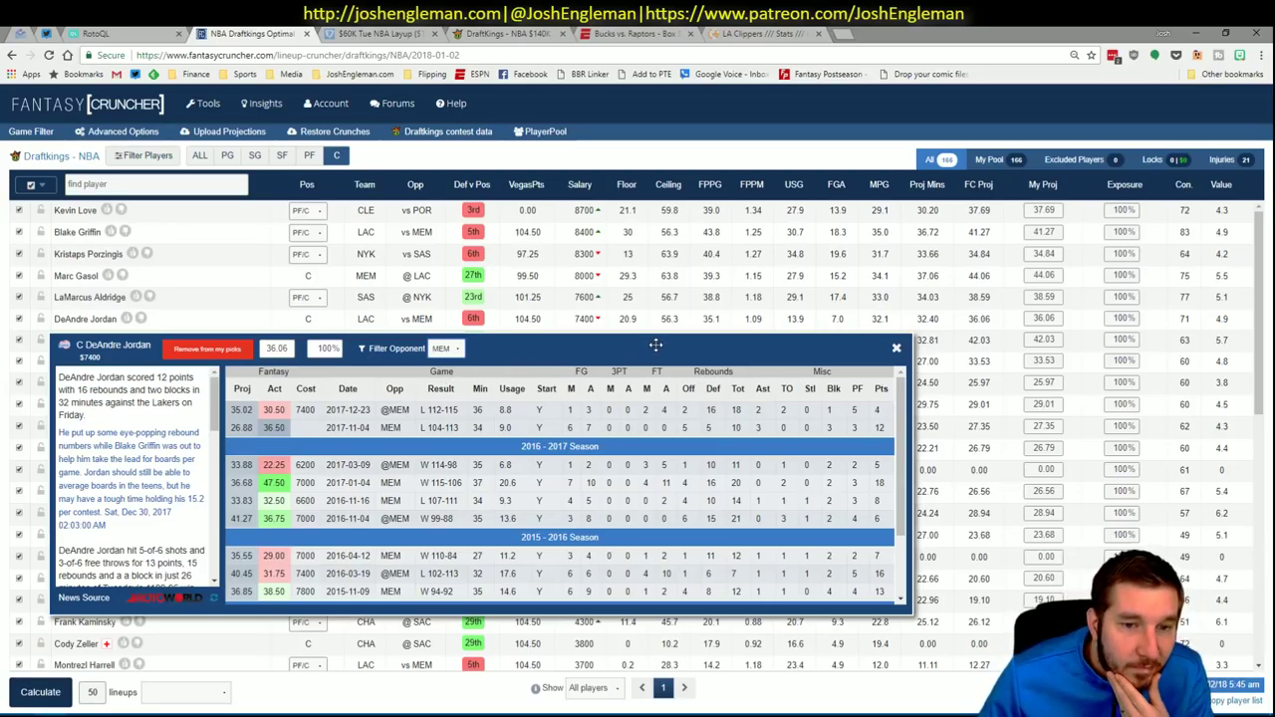
left_click(896, 350)
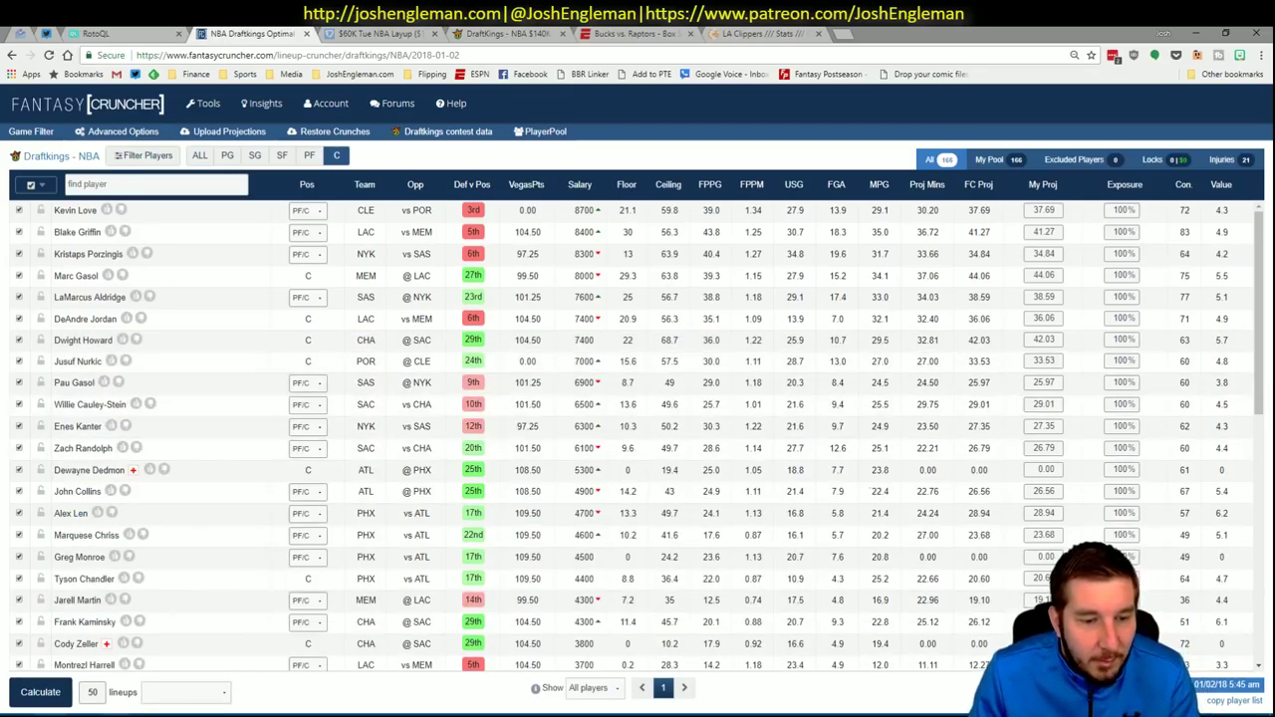
key("alt+Tab")
Scroll through the Pivot sheet's projections and shortlist, checking the YouTube sheet.
left_click(806, 225)
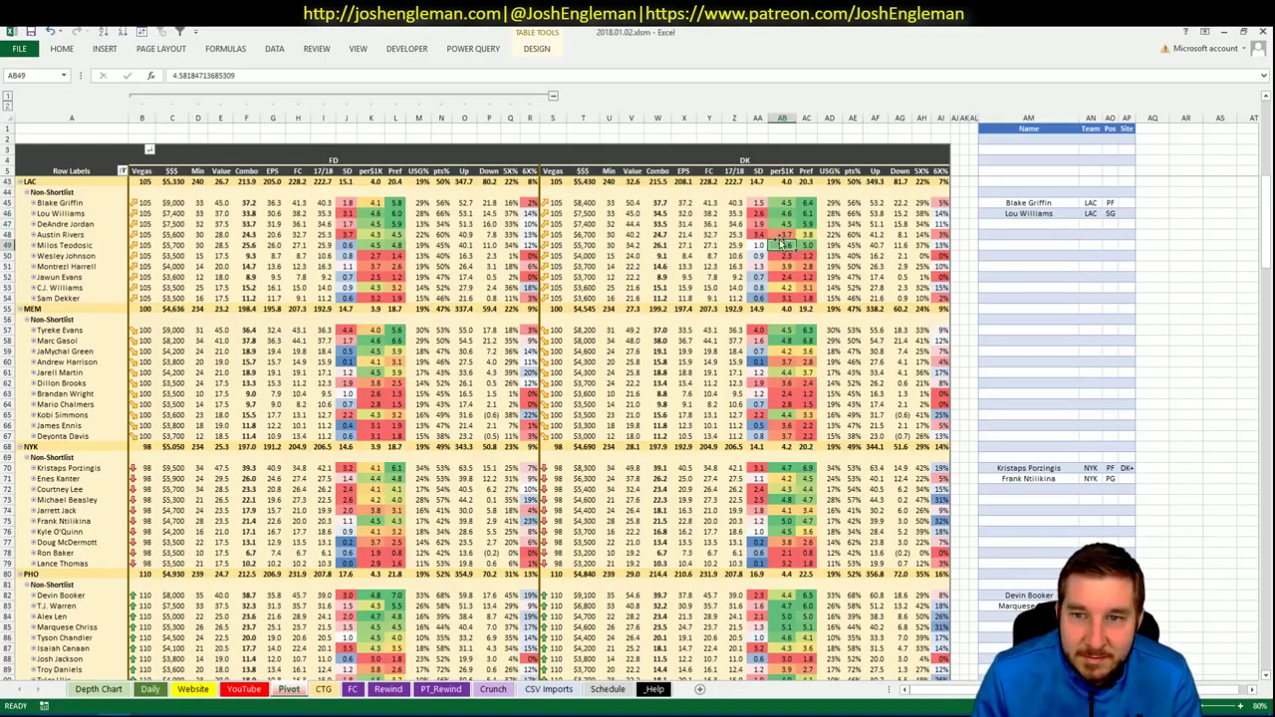
scroll(1198, 304, "down", 20)
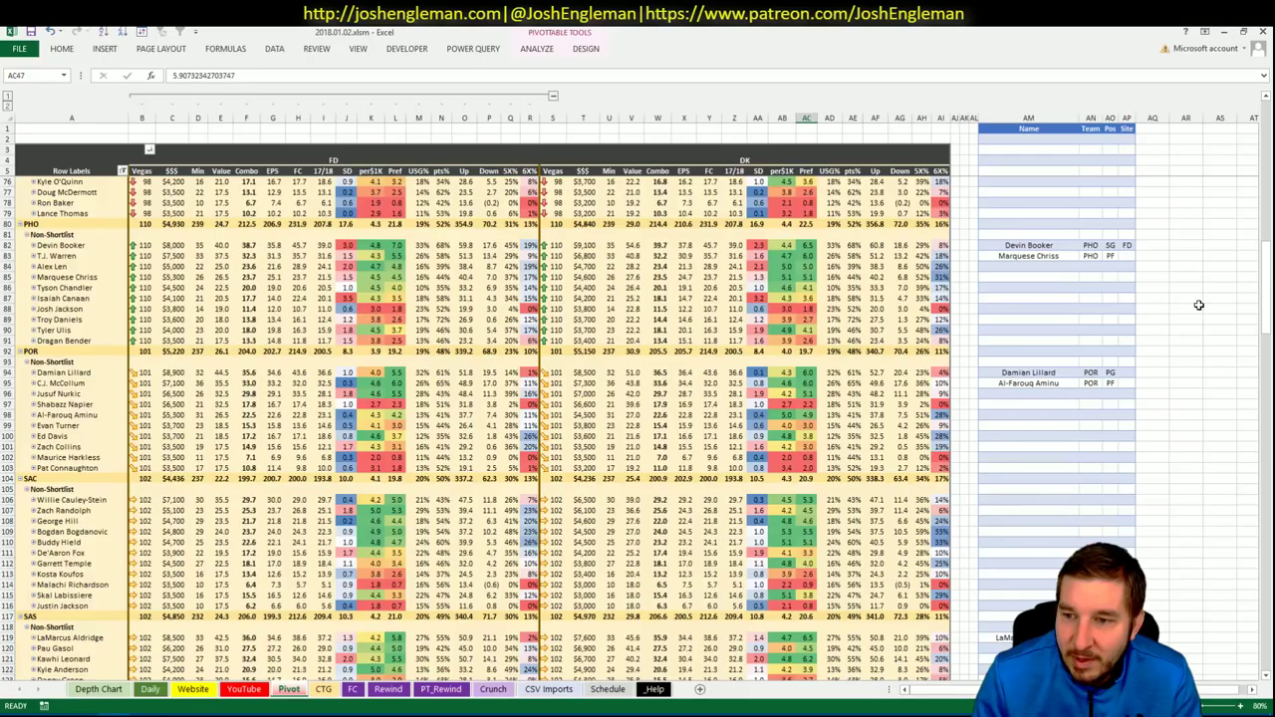
scroll(1199, 307, "up", 20)
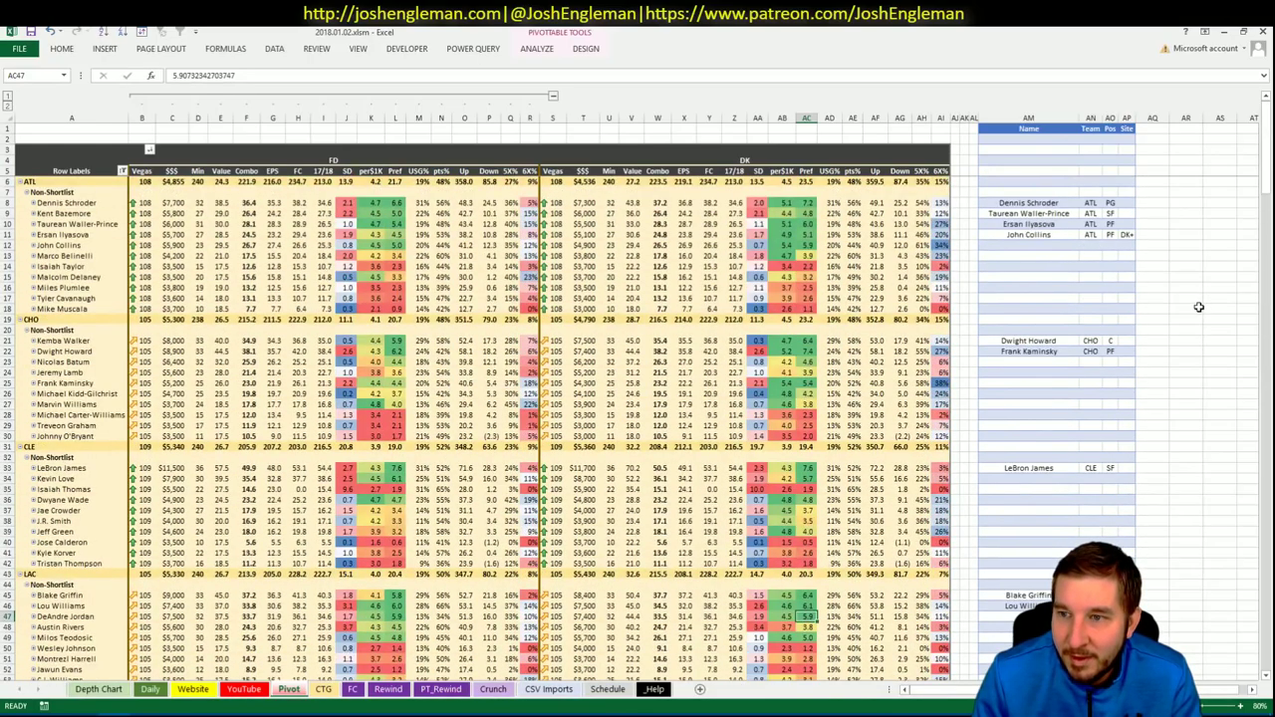
scroll(1199, 307, "down", 5)
scroll(1199, 309, "up", 1)
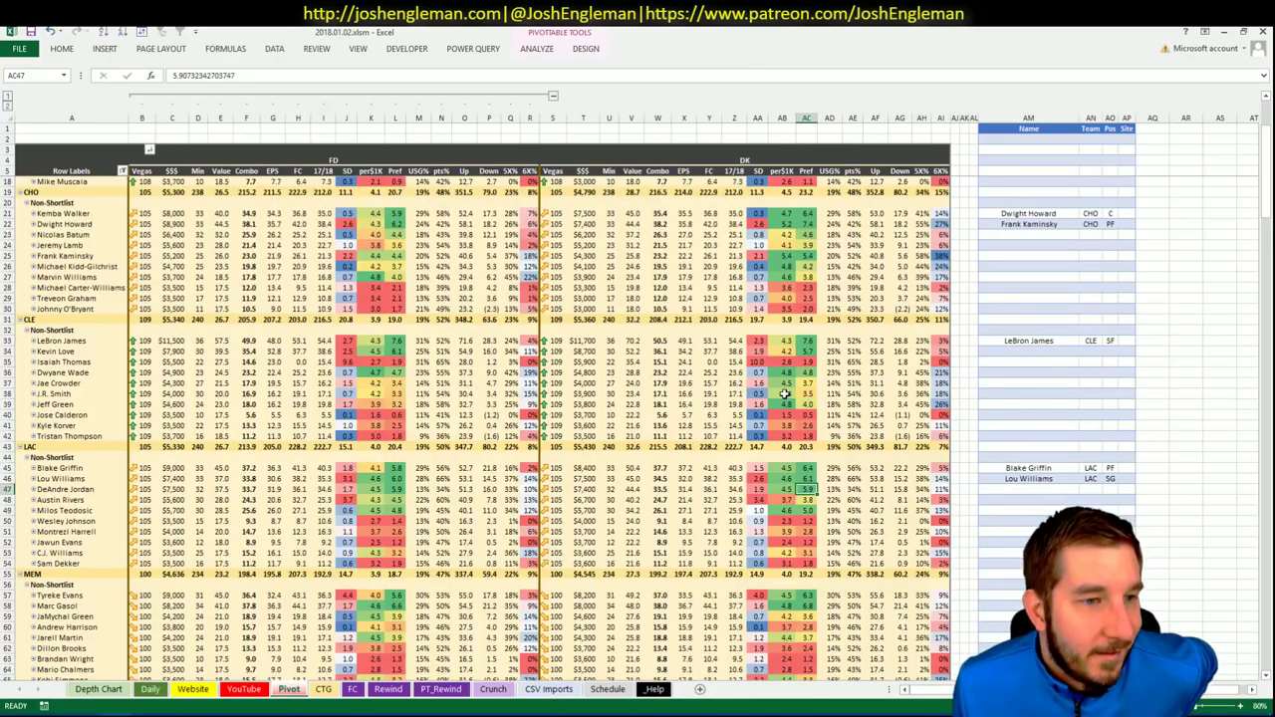
scroll(239, 542, "down", 7)
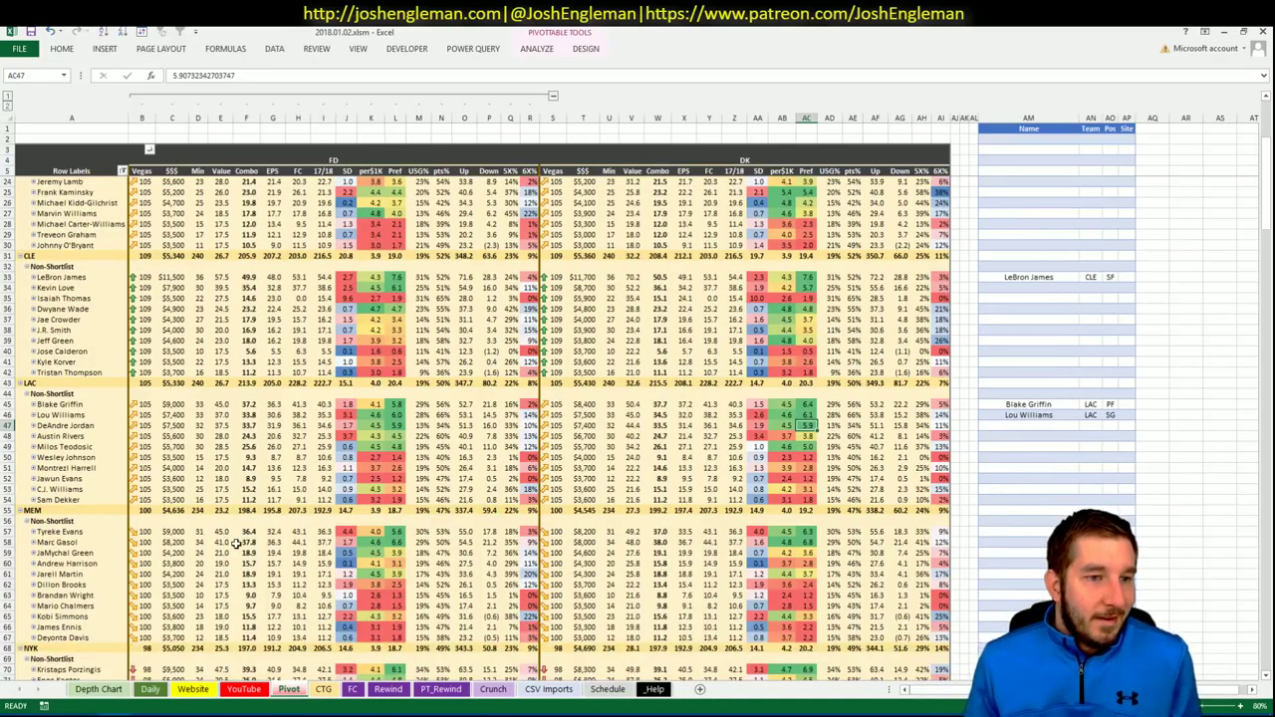
scroll(228, 543, "down", 1)
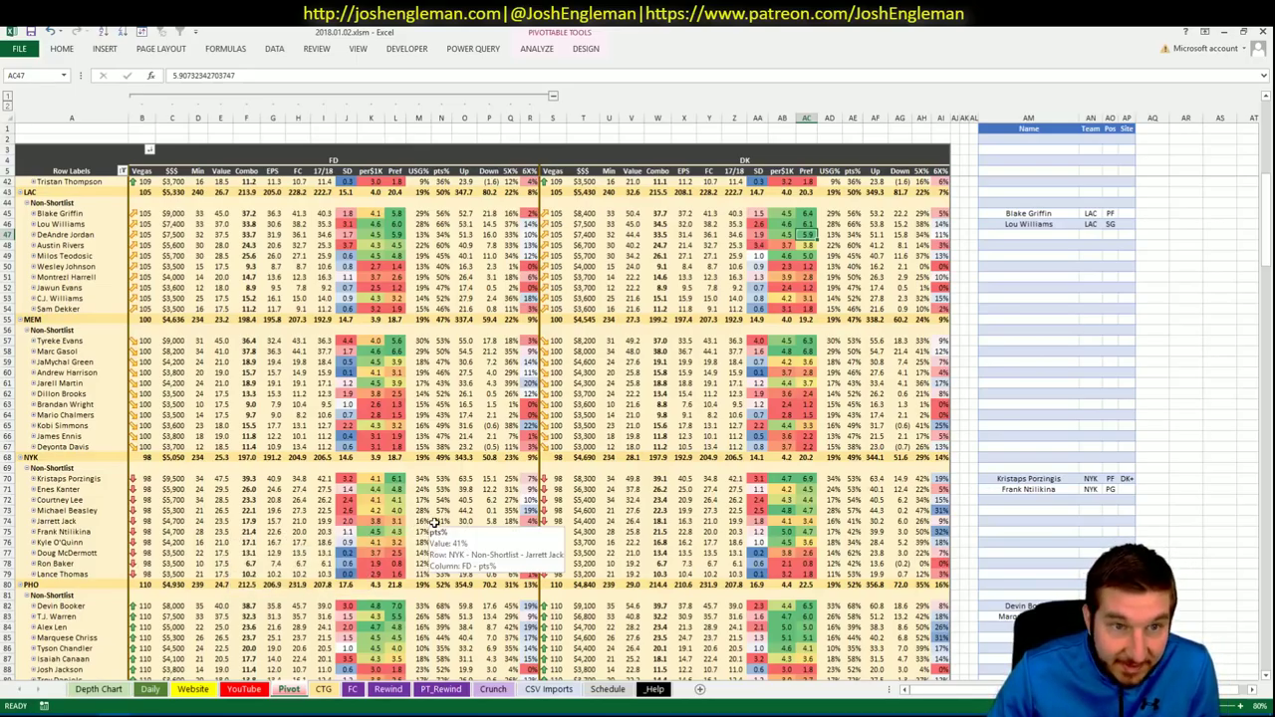
left_click(257, 689)
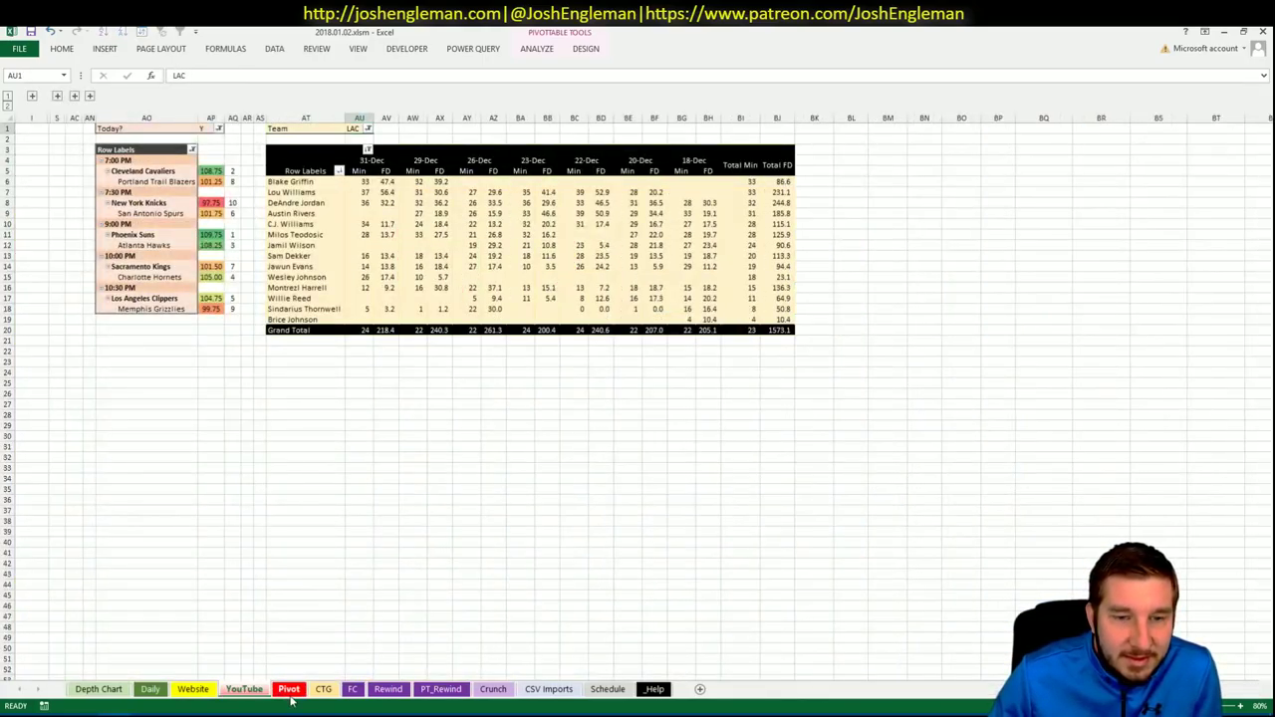
left_click(289, 690)
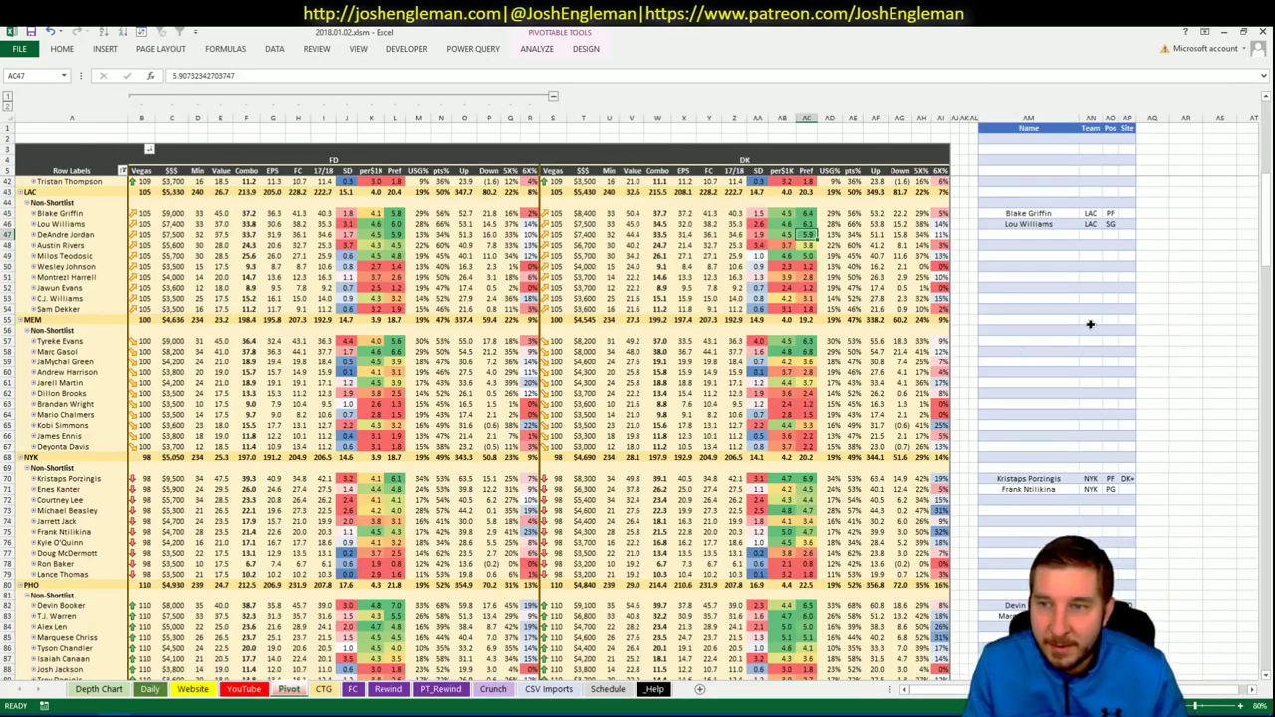
left_click(1090, 323)
left_click(493, 395)
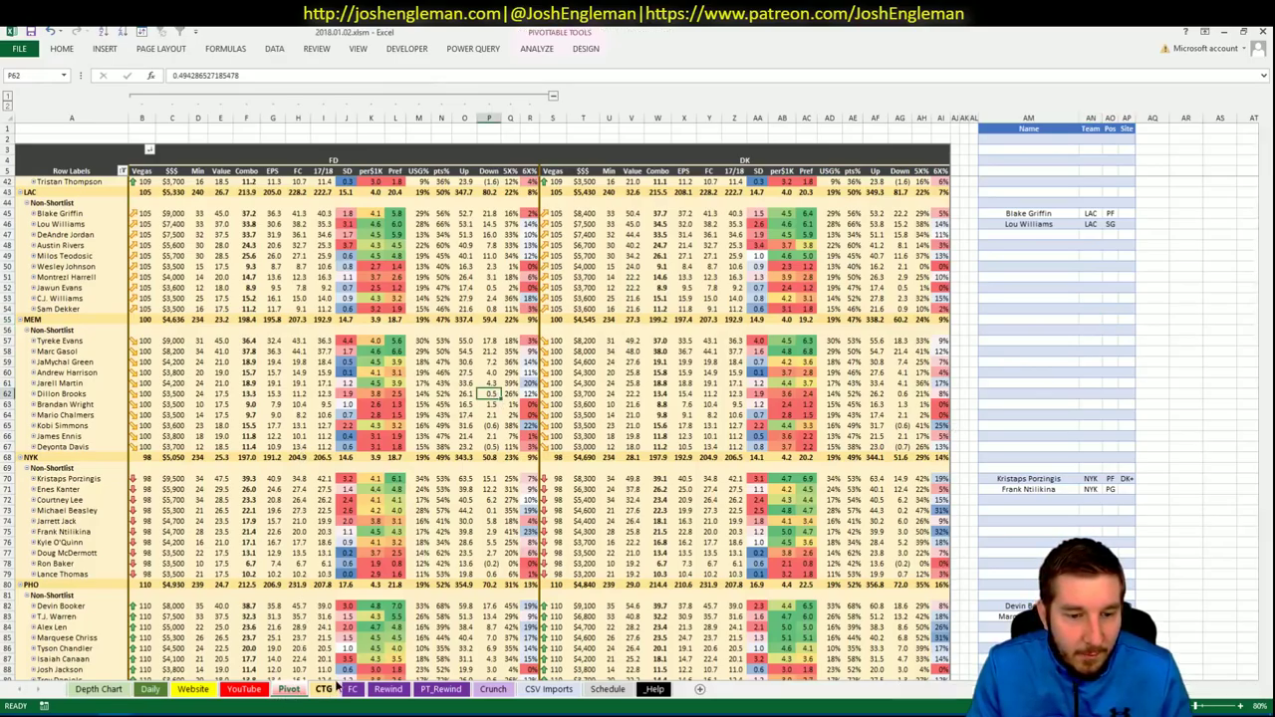
Enter LAL as the new opponent in the CTG sheet's V5 cell.
left_click(324, 690)
left_click(157, 173)
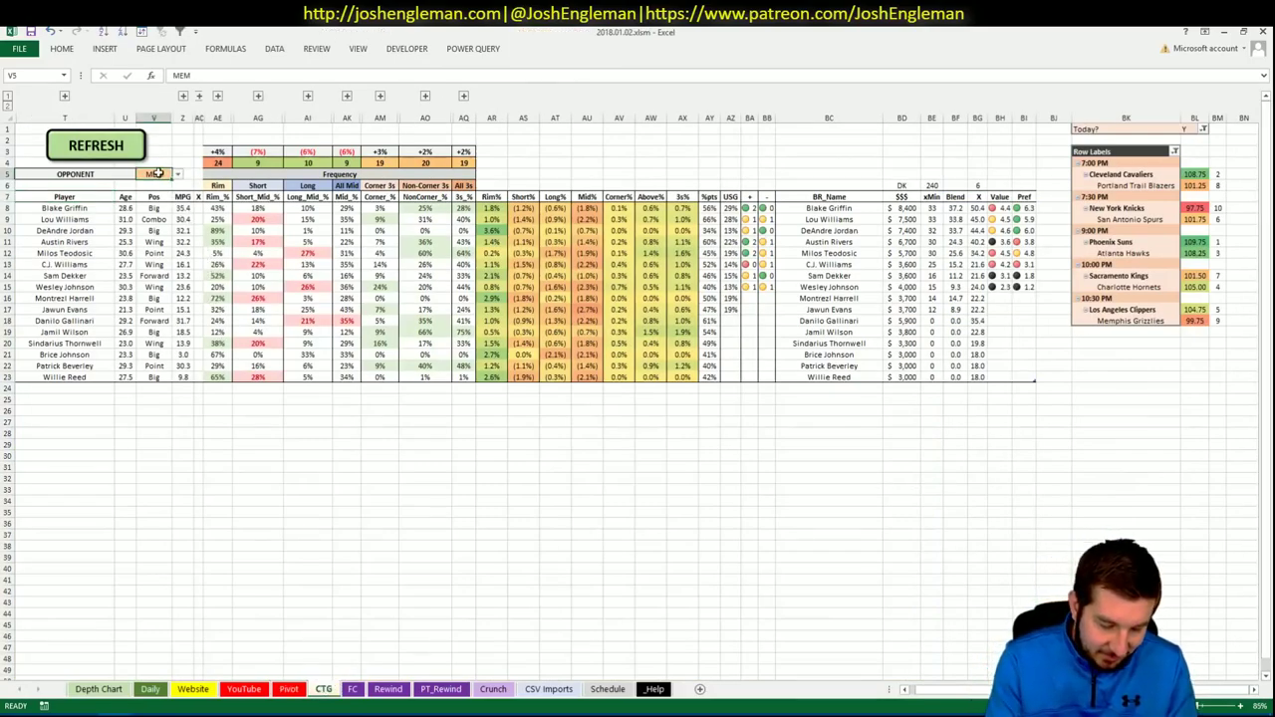
type("LAL")
key("Return")
key("Return")
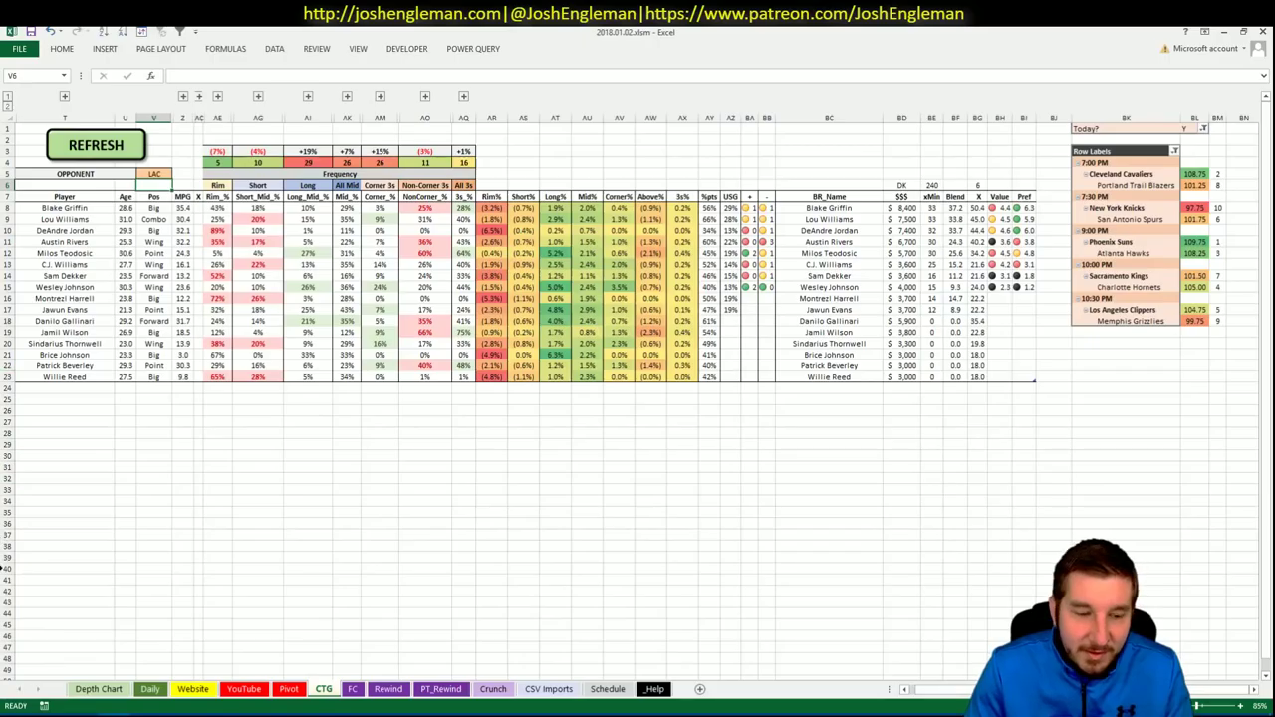
key("alt+Tab")
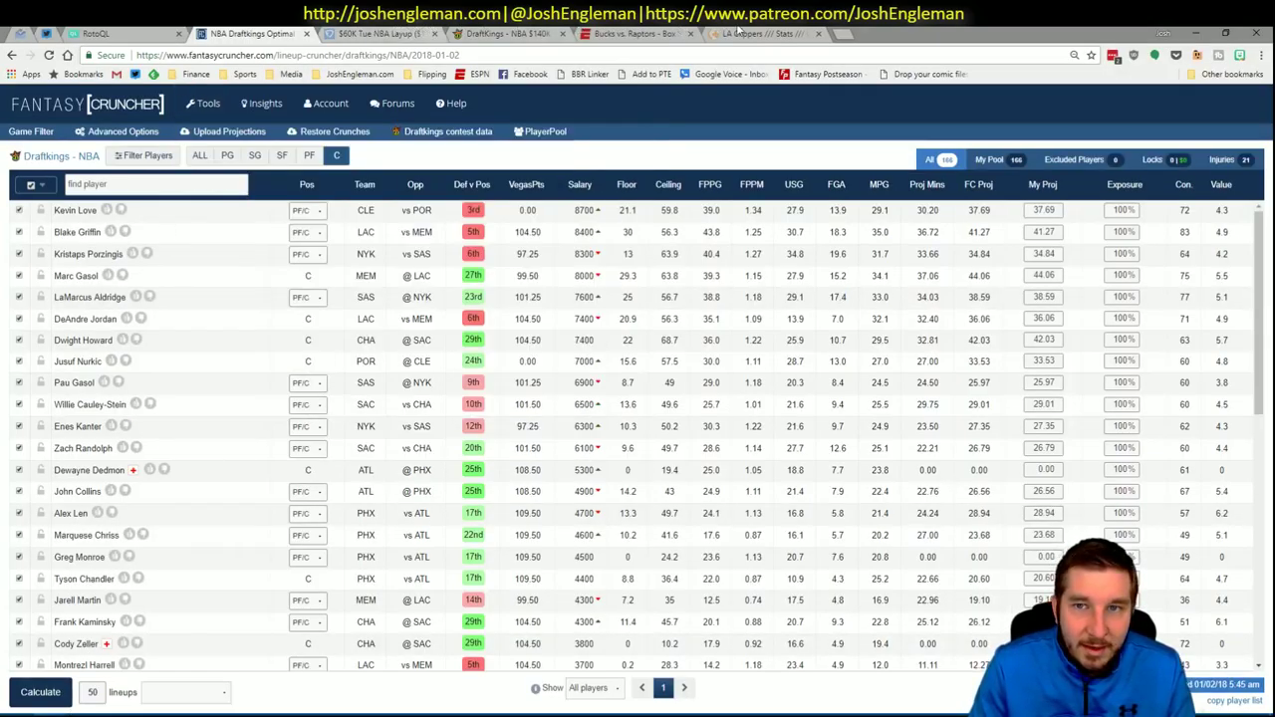
left_click(757, 33)
Open the Memphis Grizzlies on Cleaning the Glass and copy their Shooting: Frequency table.
left_click(309, 139)
type("grizz")
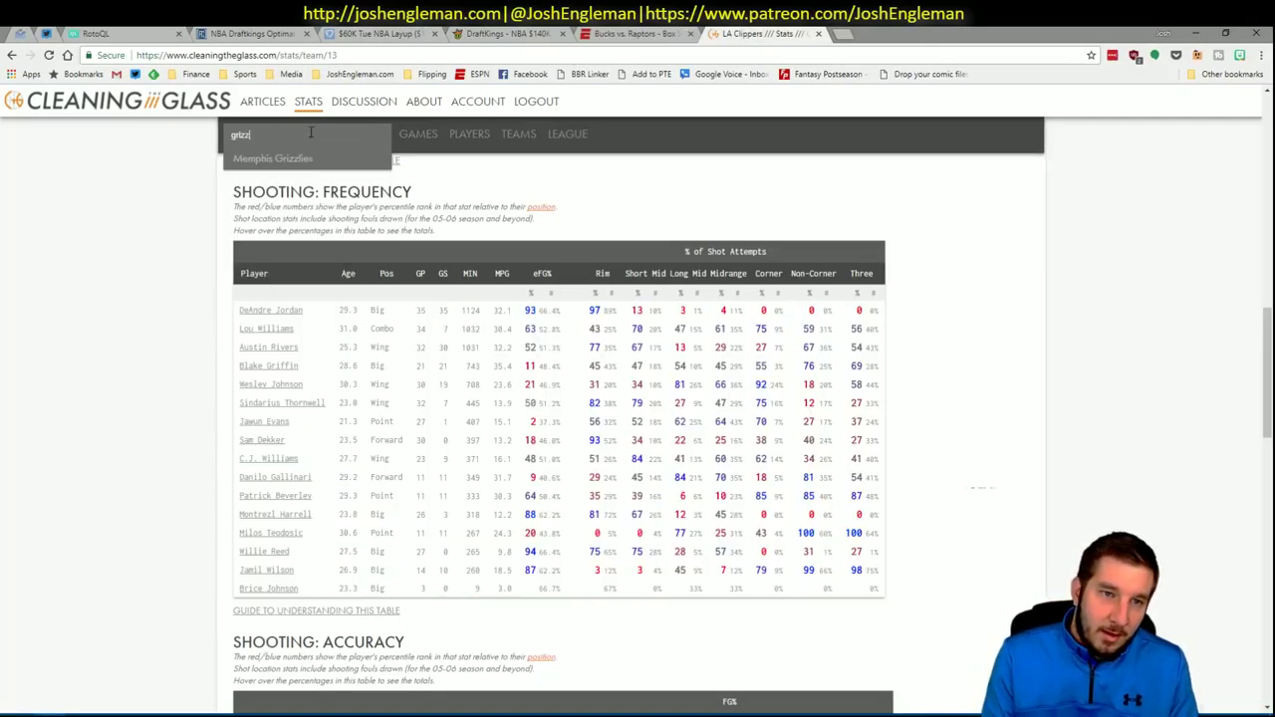
key("Down")
key("Return")
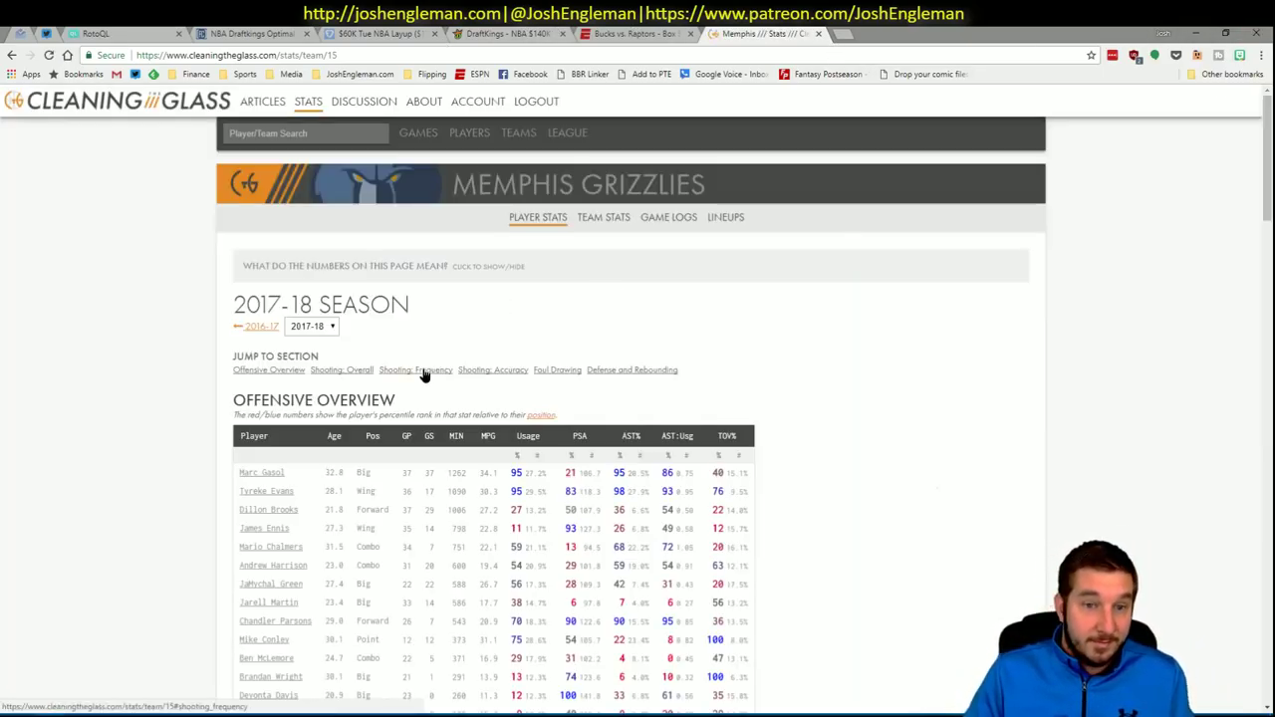
left_click(424, 370)
left_click_drag(859, 606, 250, 309)
key("alt+Tab")
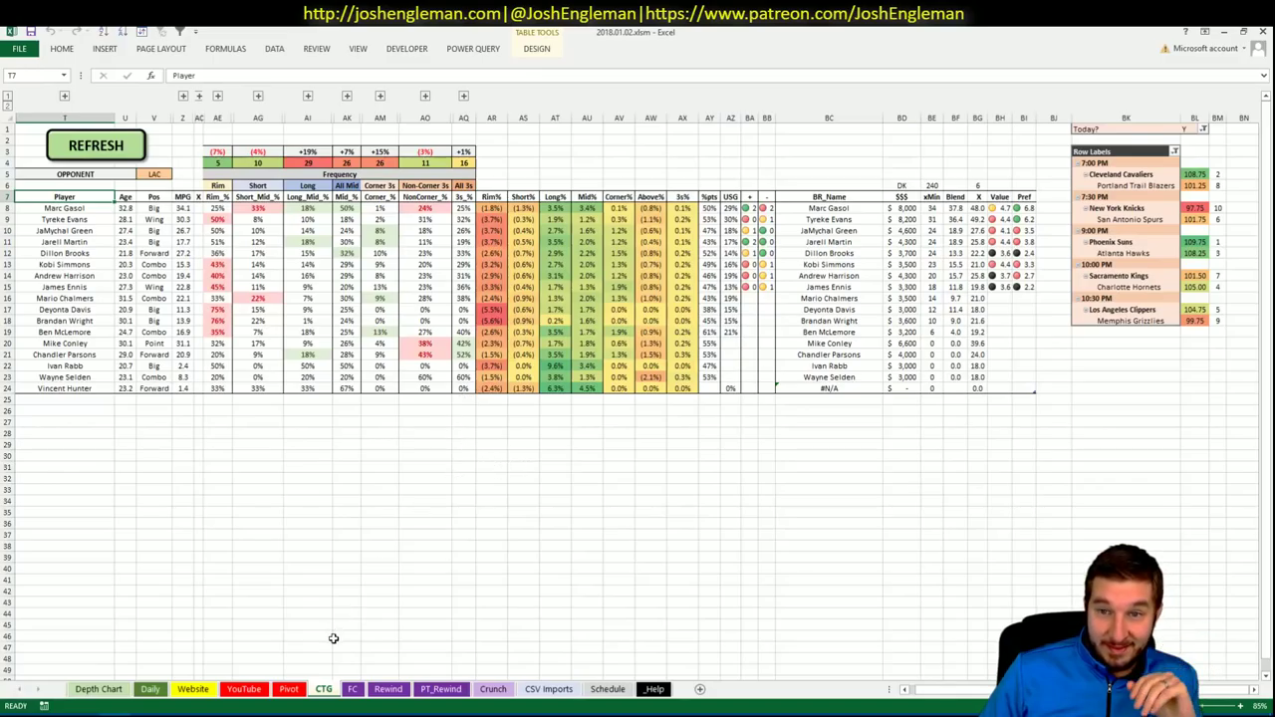
Return to the Pivot sheet and scroll to the Memphis players, Tyreke Evans through Deyonta Davis.
left_click(291, 690)
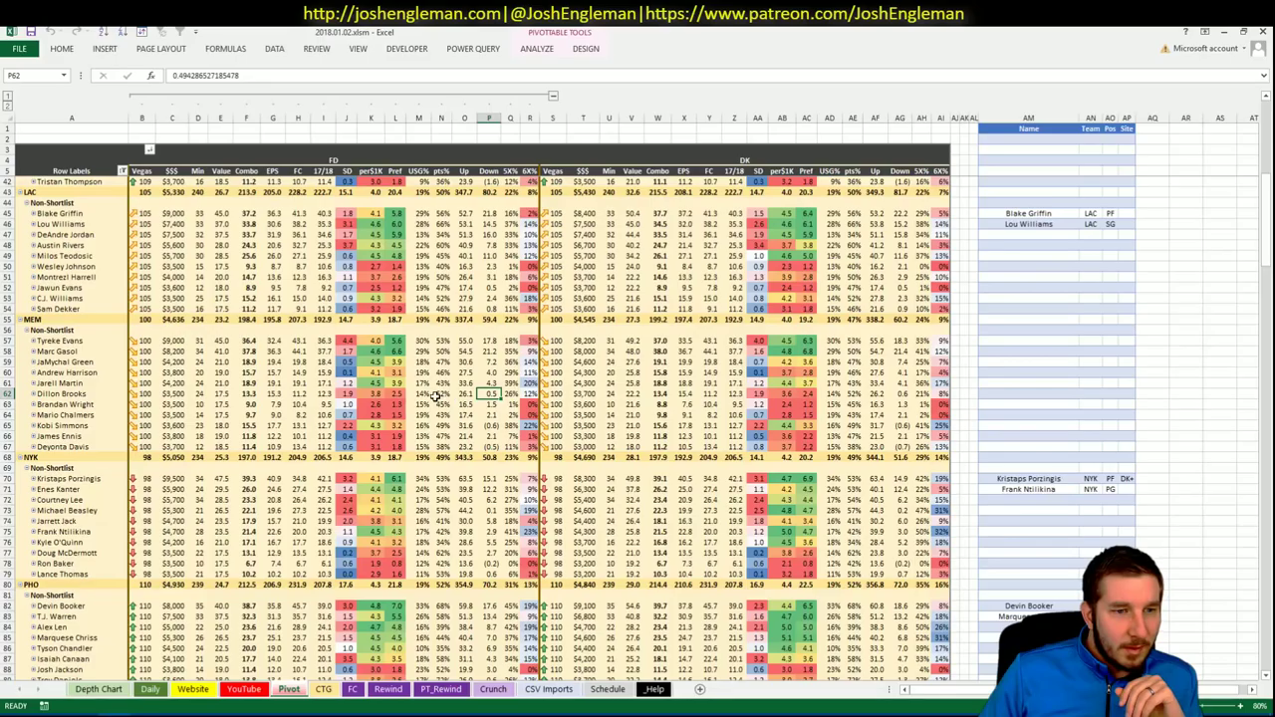
left_click(436, 396)
scroll(436, 395, "down", 4)
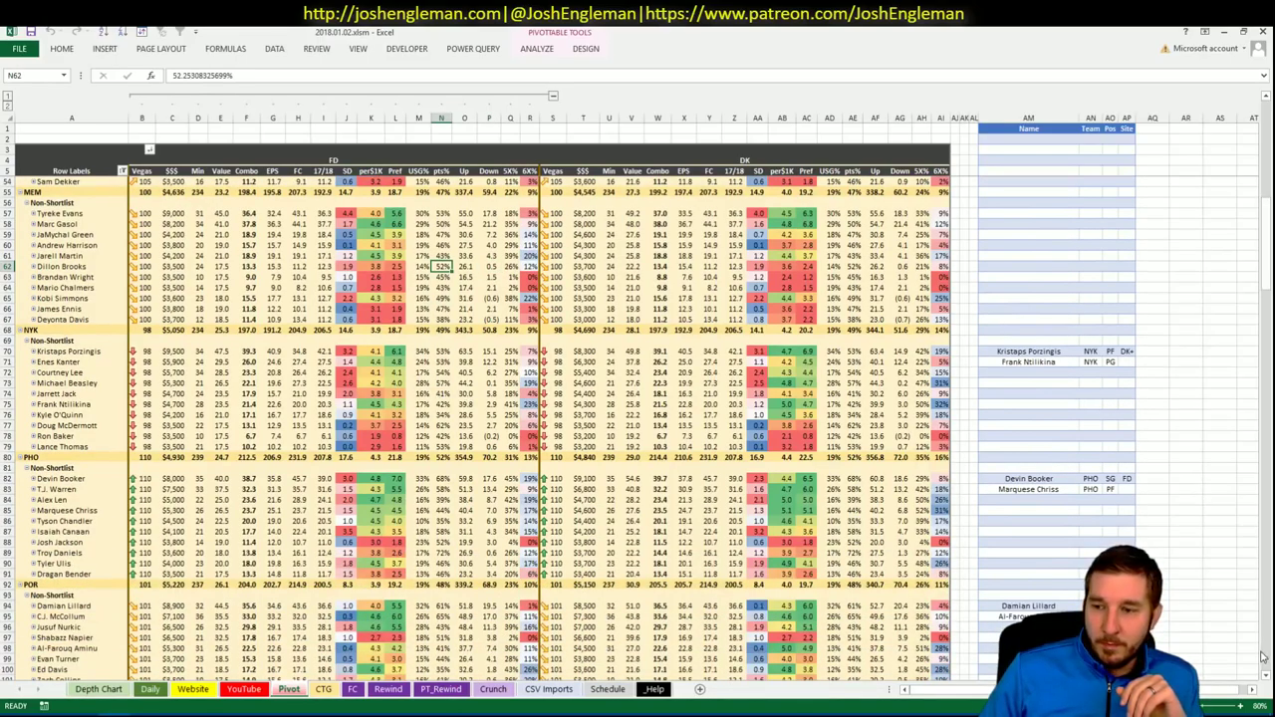
left_click(1266, 674)
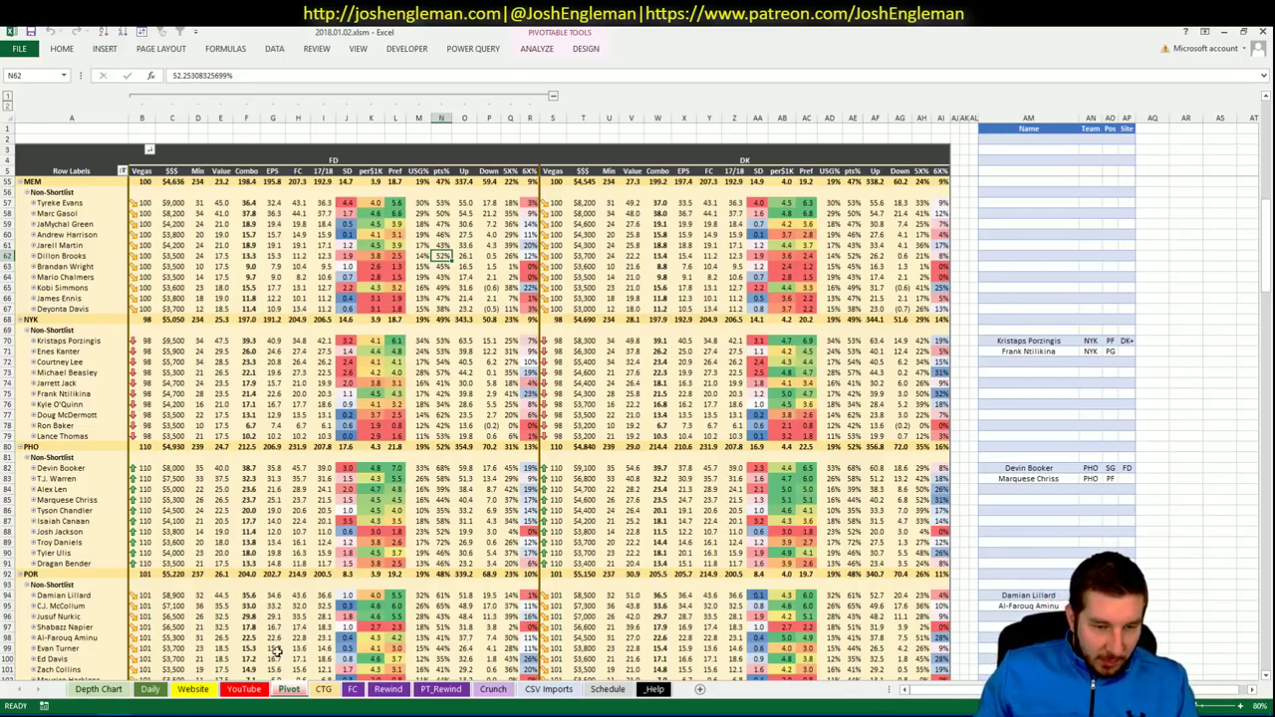
Filter the YouTube sheet's minutes pivot to MEM, then switch to the browser.
left_click(243, 688)
type("ME")
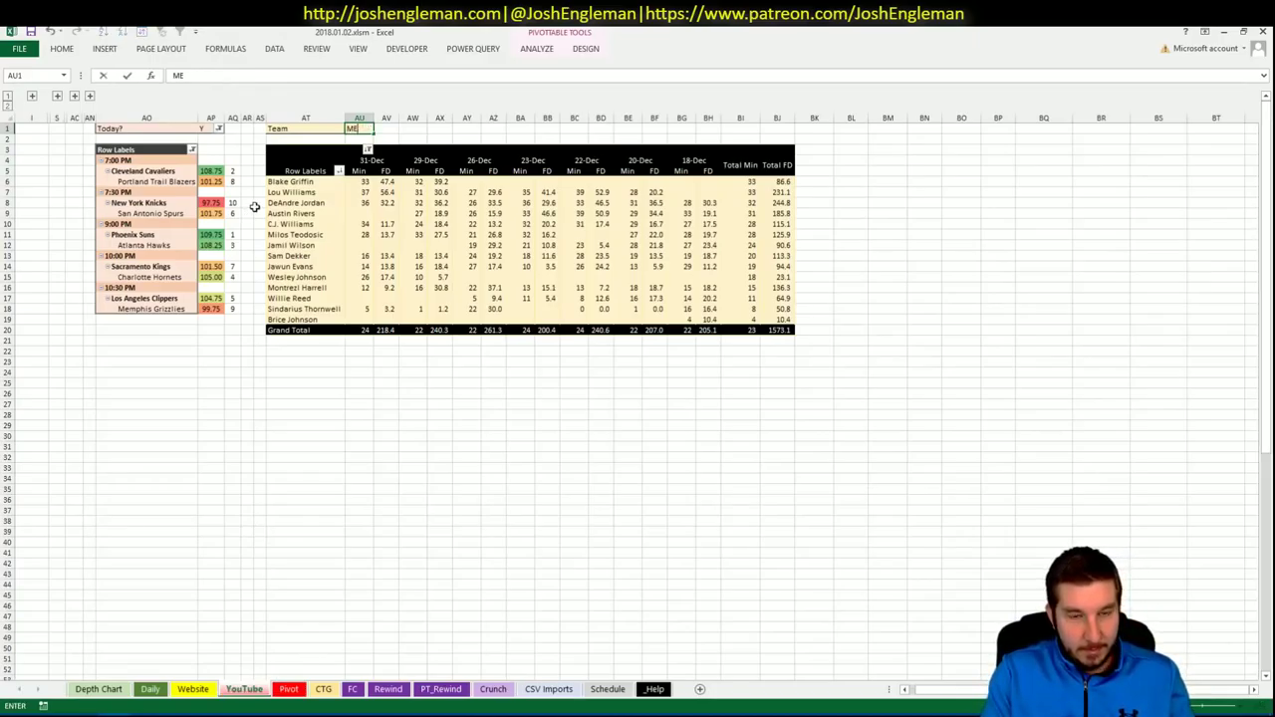
type("M")
key("Return")
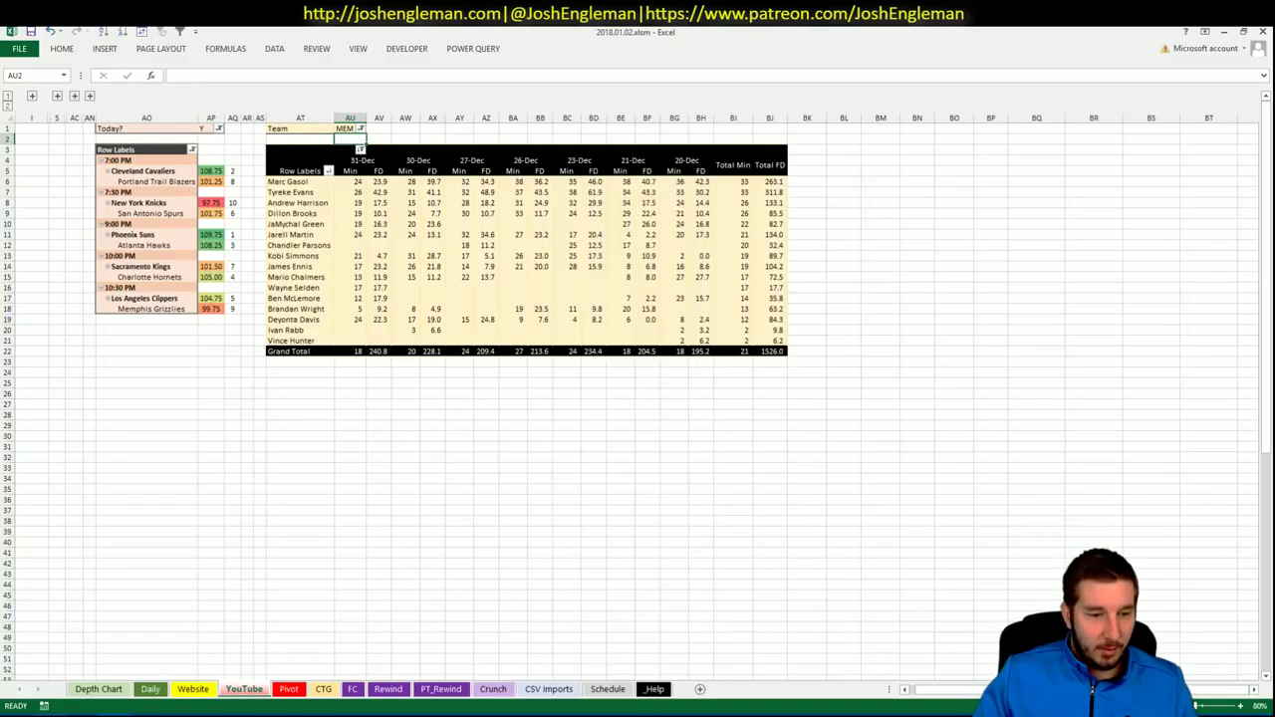
key("alt+Tab")
Review Marc Gasol's DraftKings game log filtered to games against LAC, then return to Excel.
left_click(261, 34)
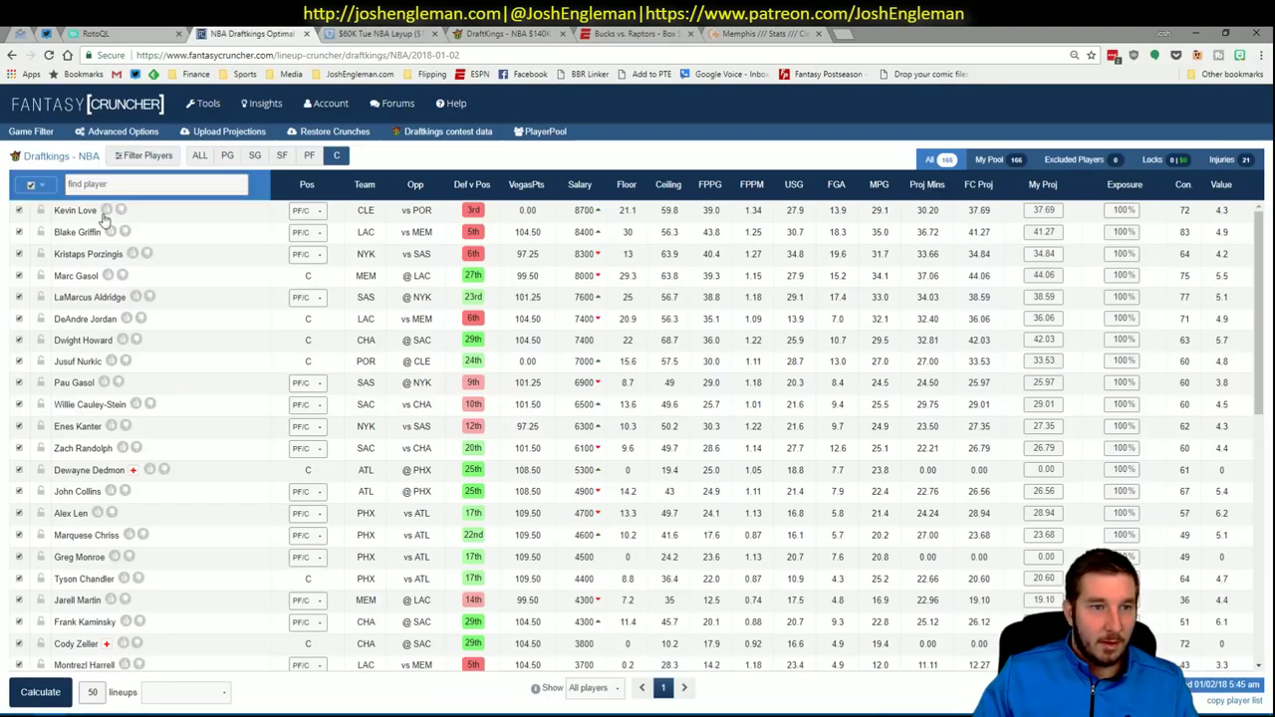
left_click(83, 277)
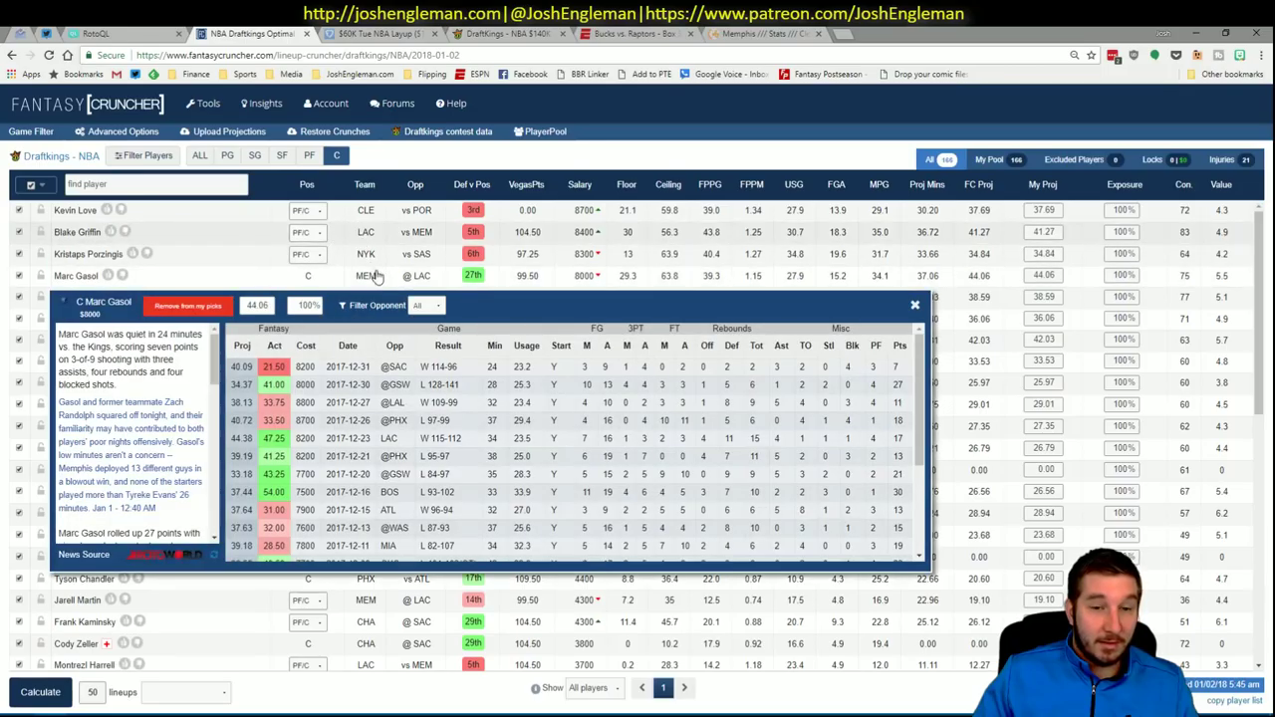
left_click(429, 305)
left_click(432, 337)
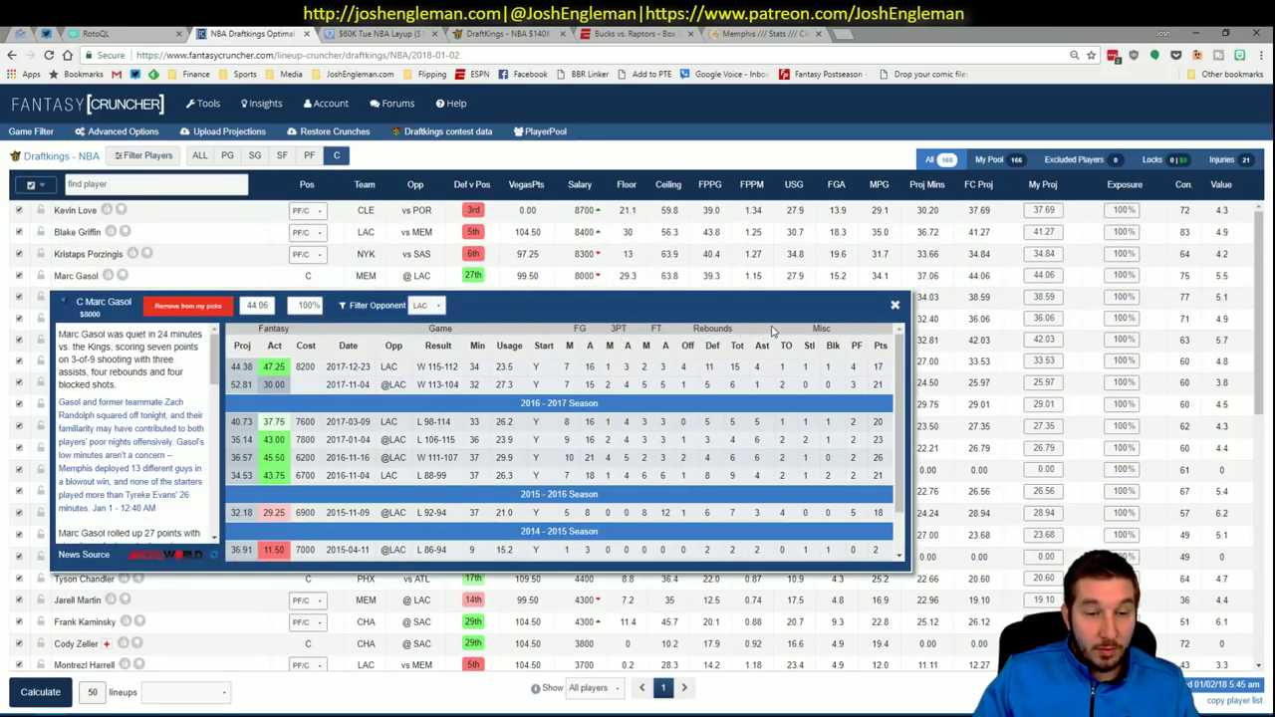
left_click(895, 305)
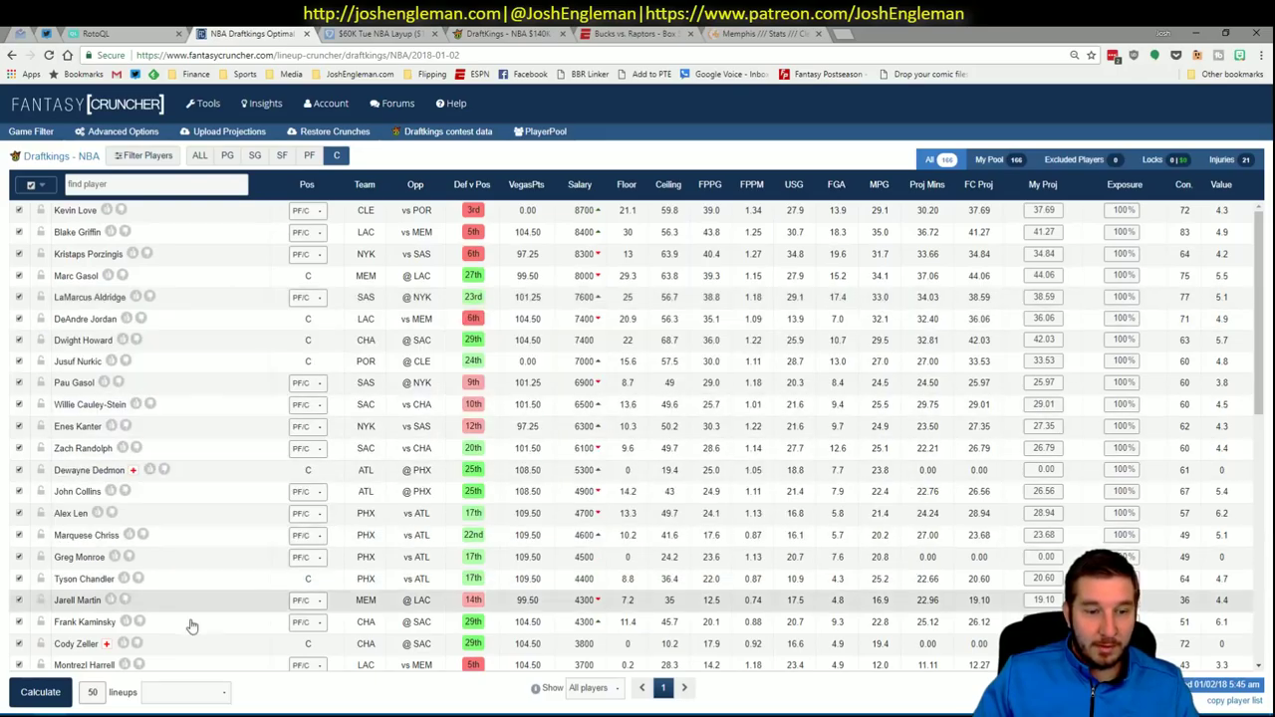
key("alt+Tab")
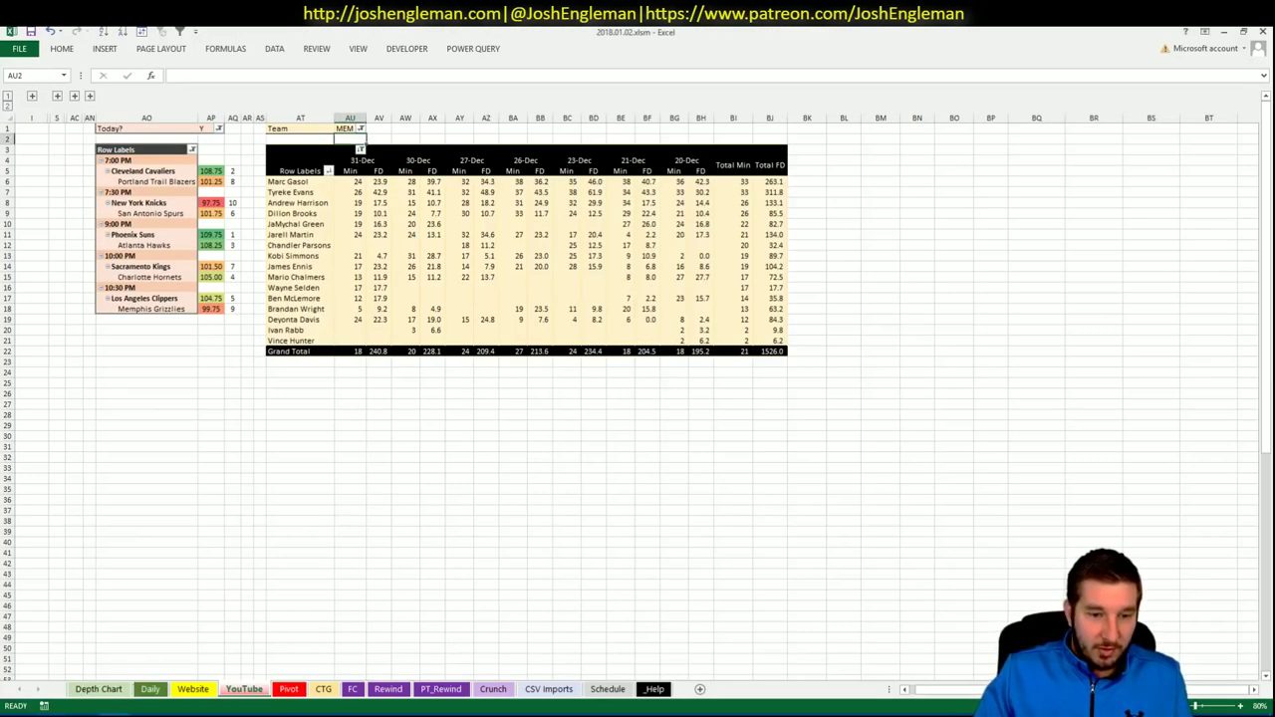
Add Marc Gasol to the next empty row of the Pivot sheet's shortlist.
left_click(288, 691)
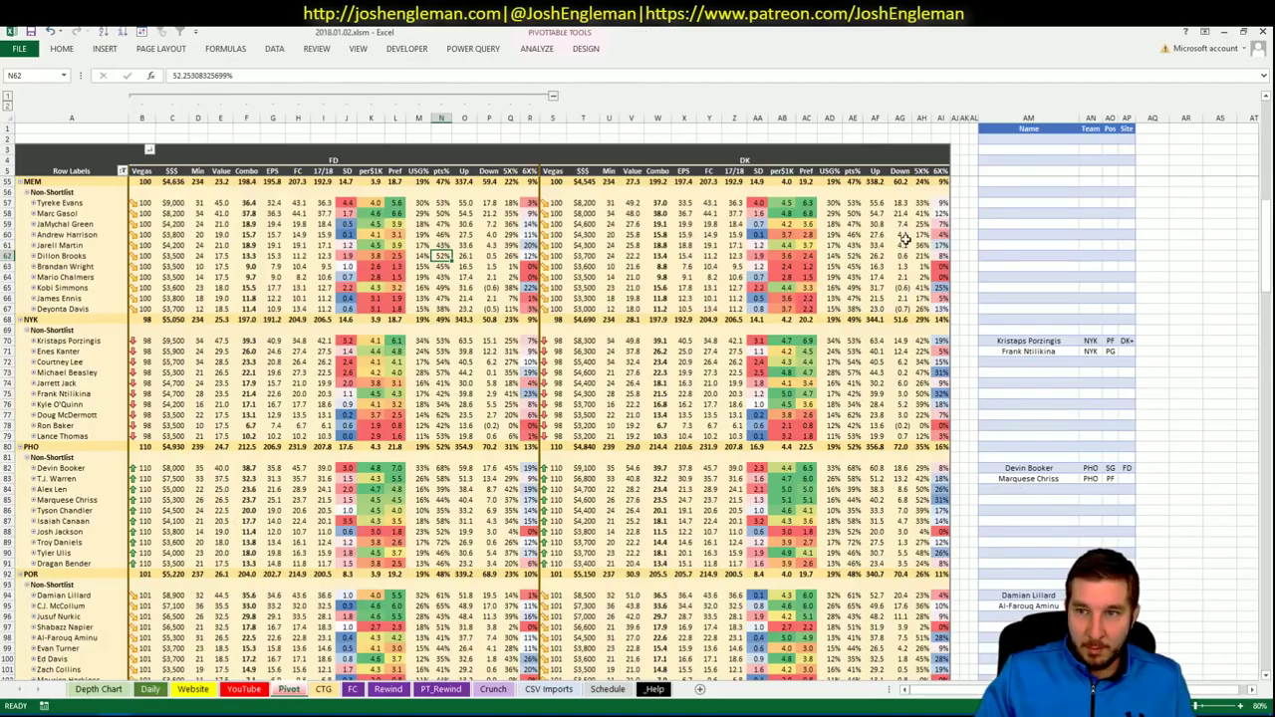
left_click(999, 202)
type("Marc Gasol")
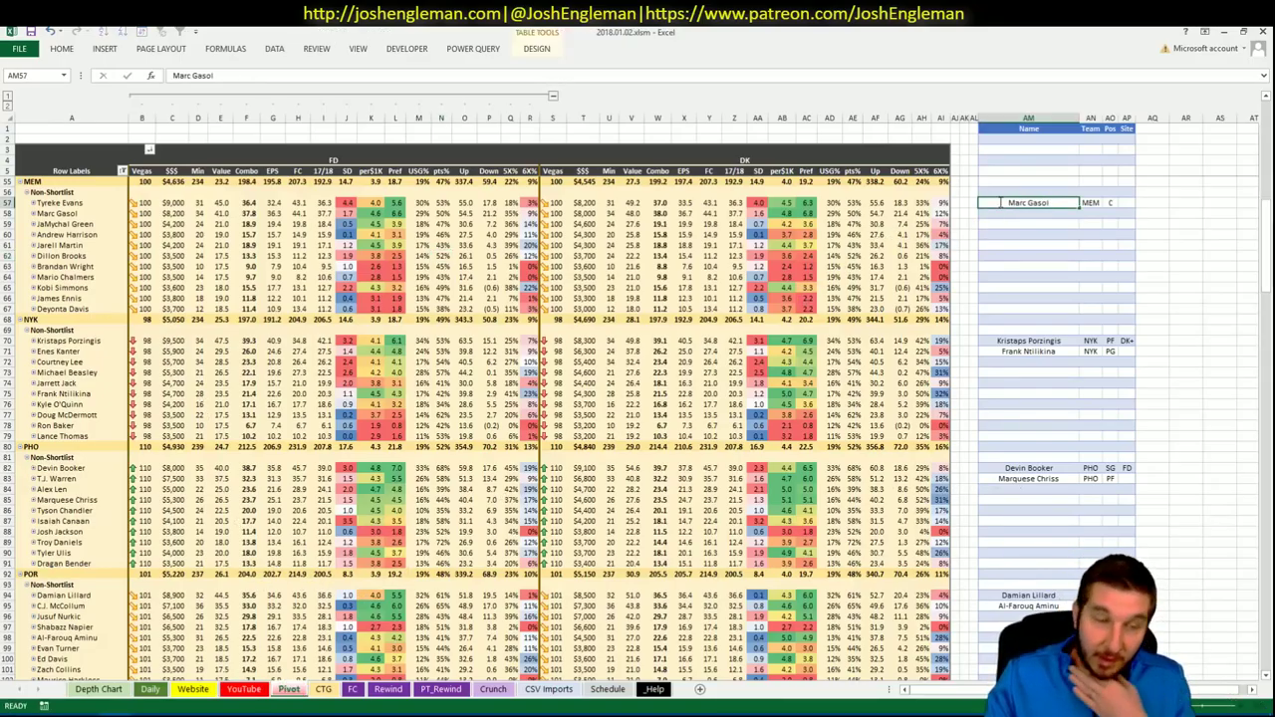
key("Return")
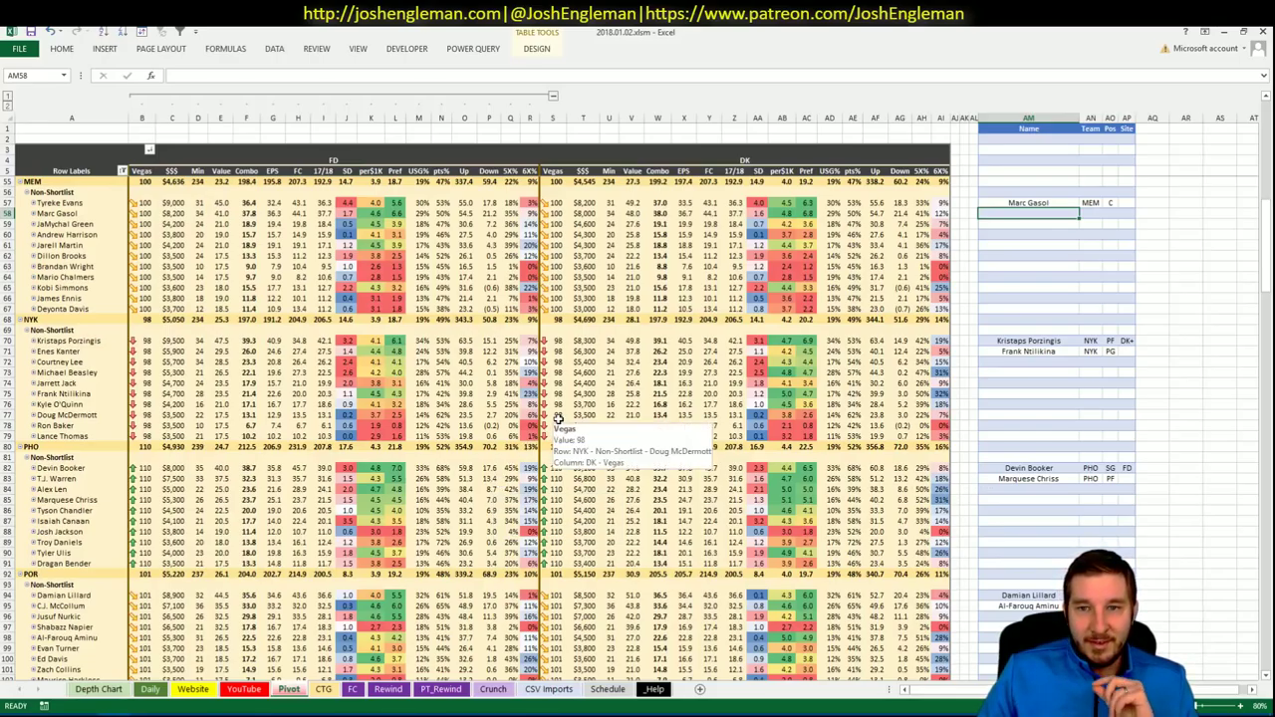
Check the YouTube sheet, then add Tyreke Evans to the shortlist below Marc Gasol.
left_click(243, 689)
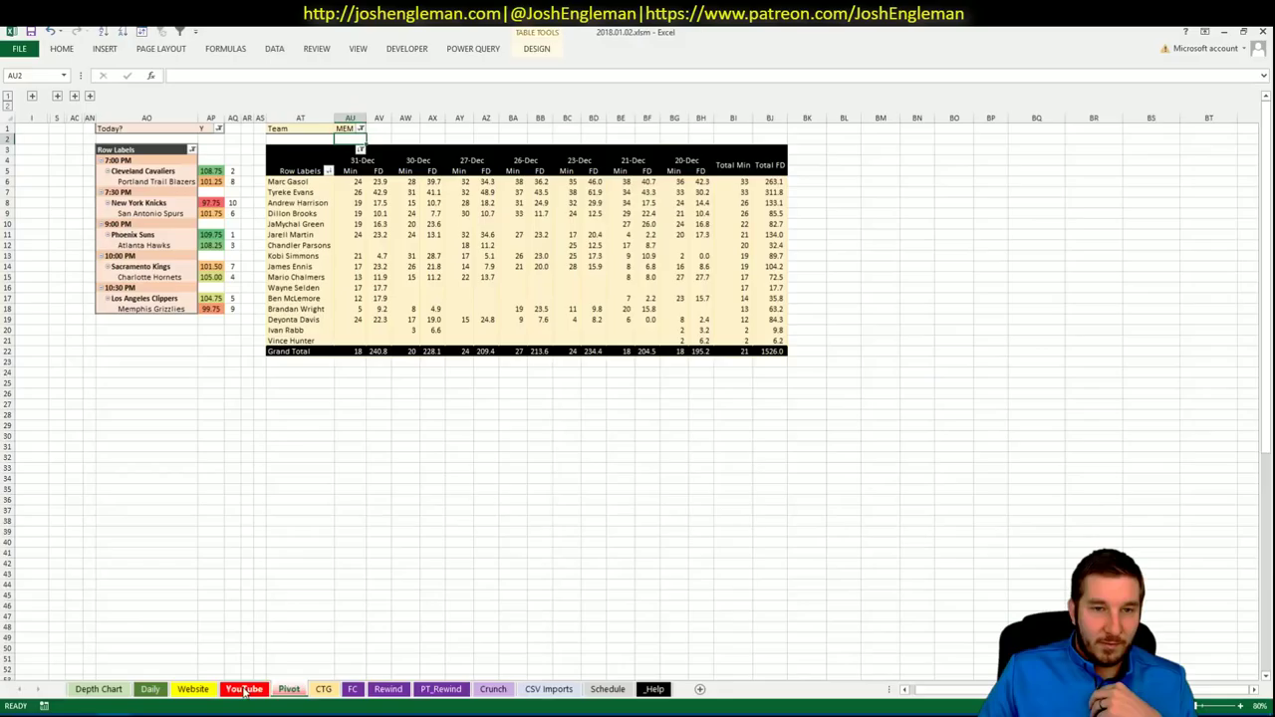
mouse_move(432, 231)
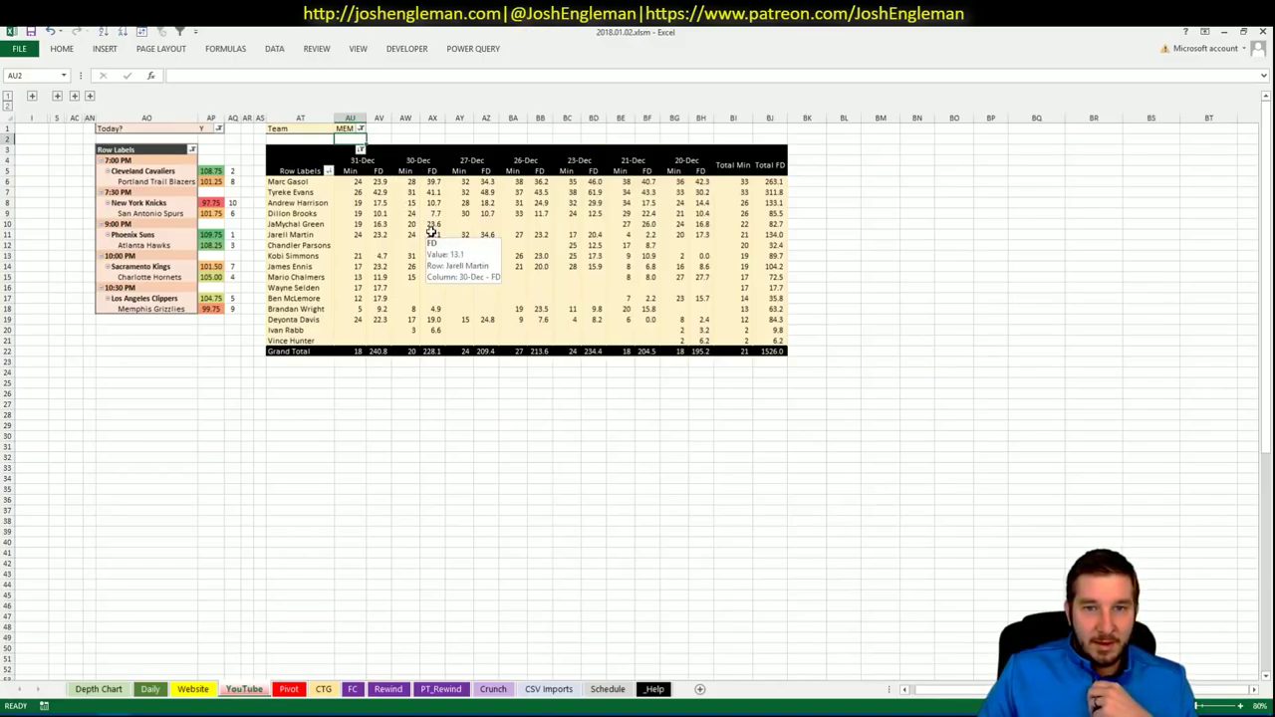
left_click(298, 690)
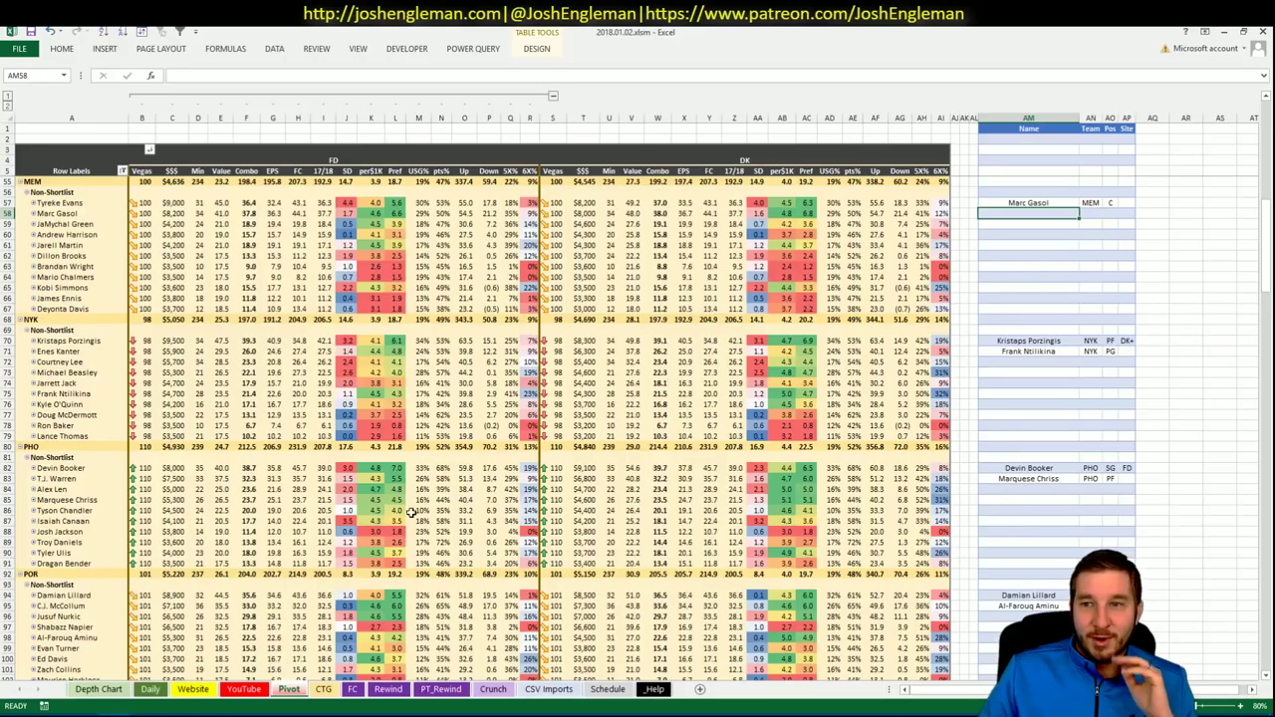
mouse_move(521, 425)
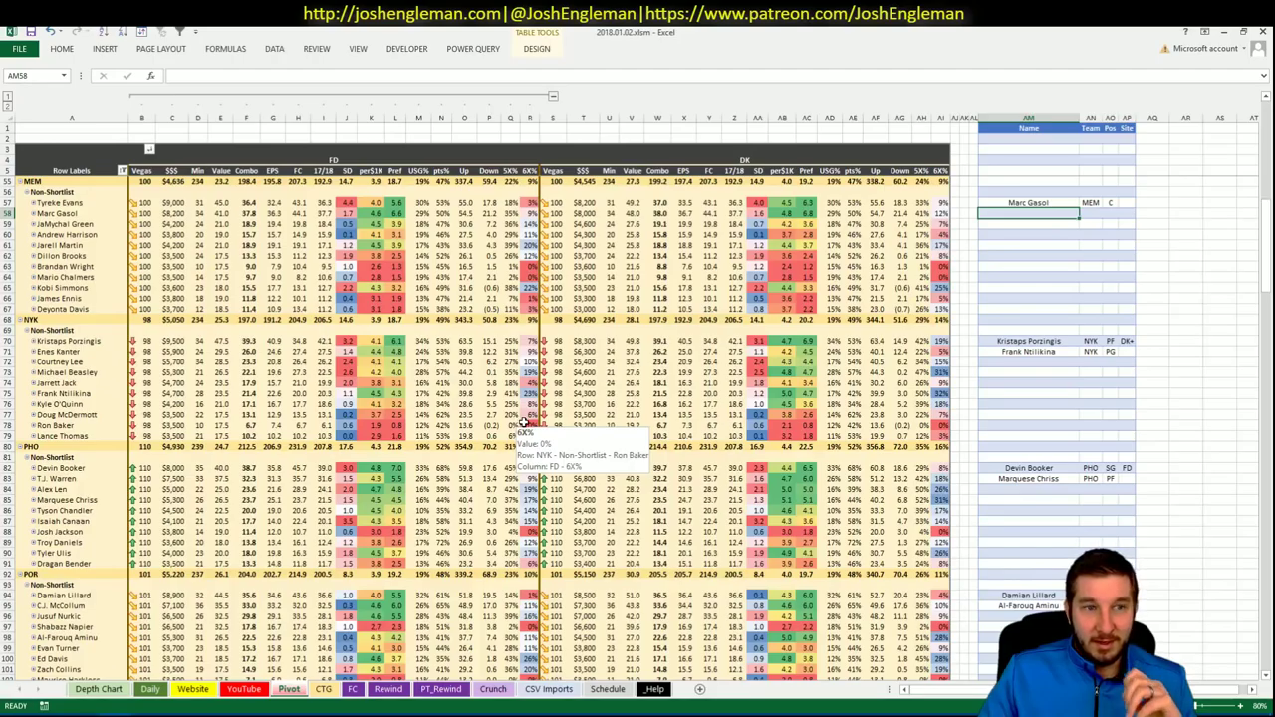
type("Tyre")
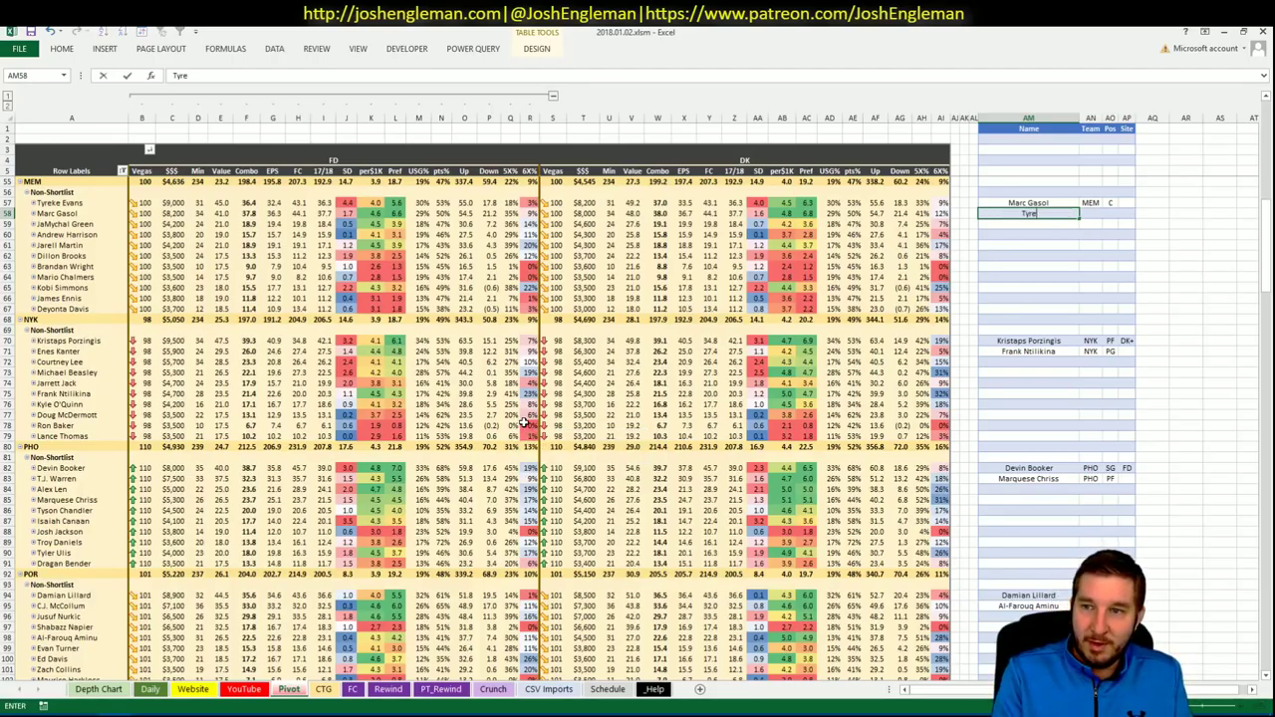
type("ke Evans")
key("Return")
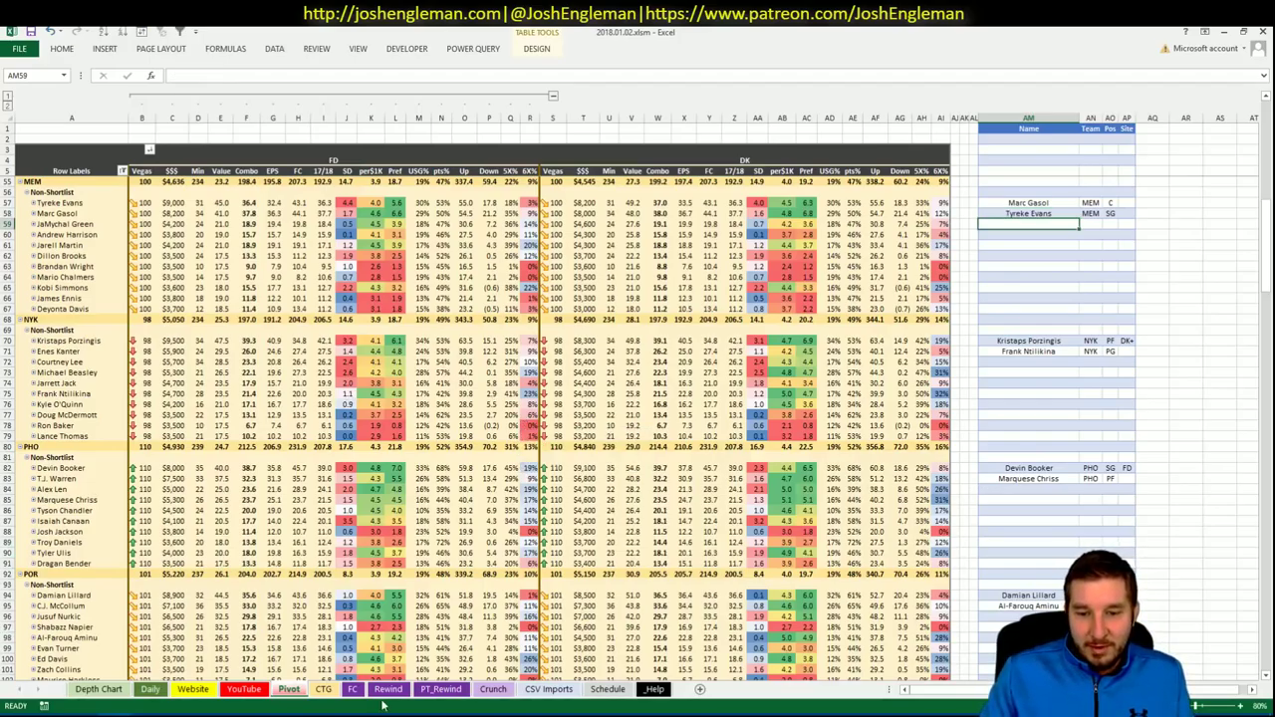
Chart Tyreke Evans in the CSV Imports pivot and average his wPPM over CB34:CB39.
left_click(564, 690)
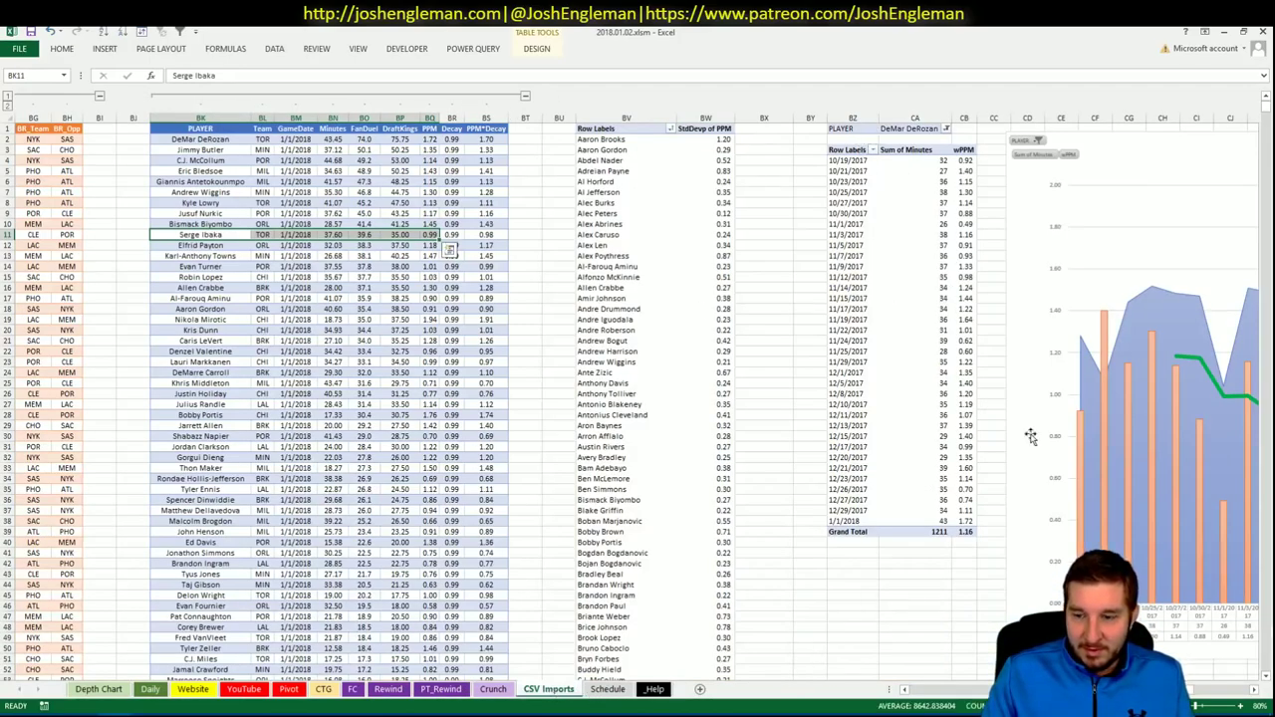
scroll(805, 455, "right", 6)
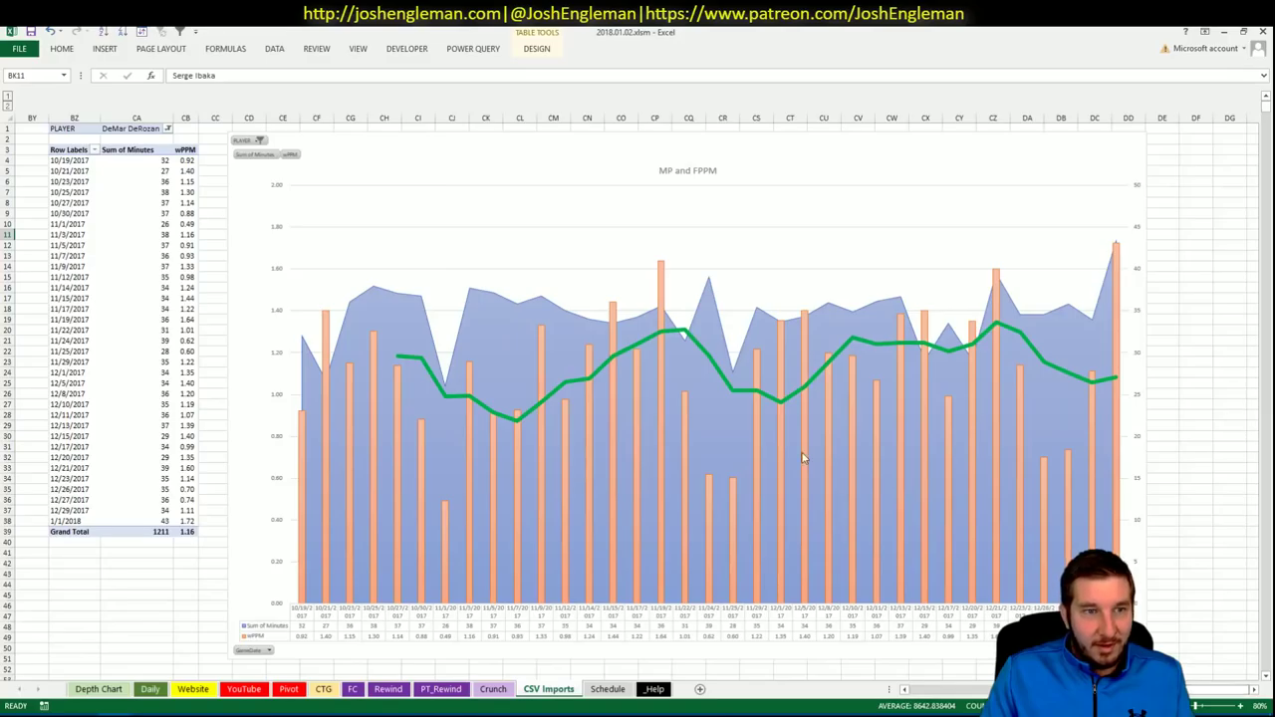
left_click(134, 129)
type("Tyr")
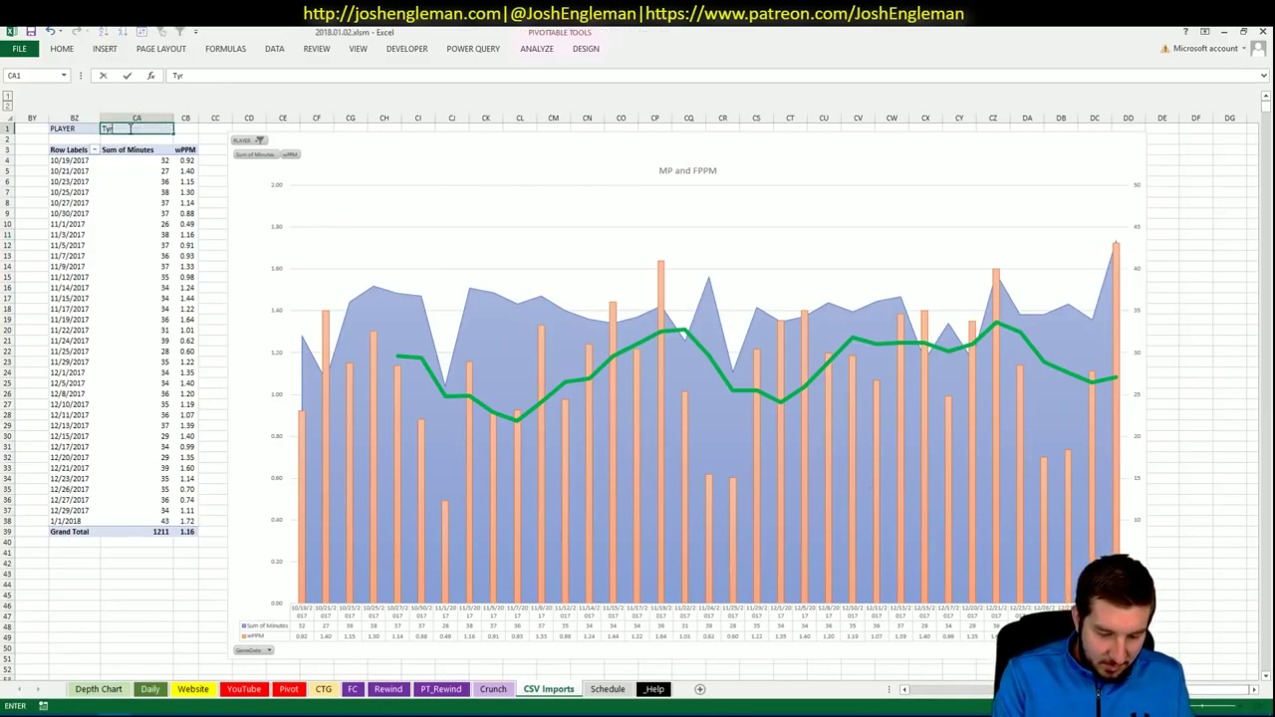
type("eke Evans")
key("Return")
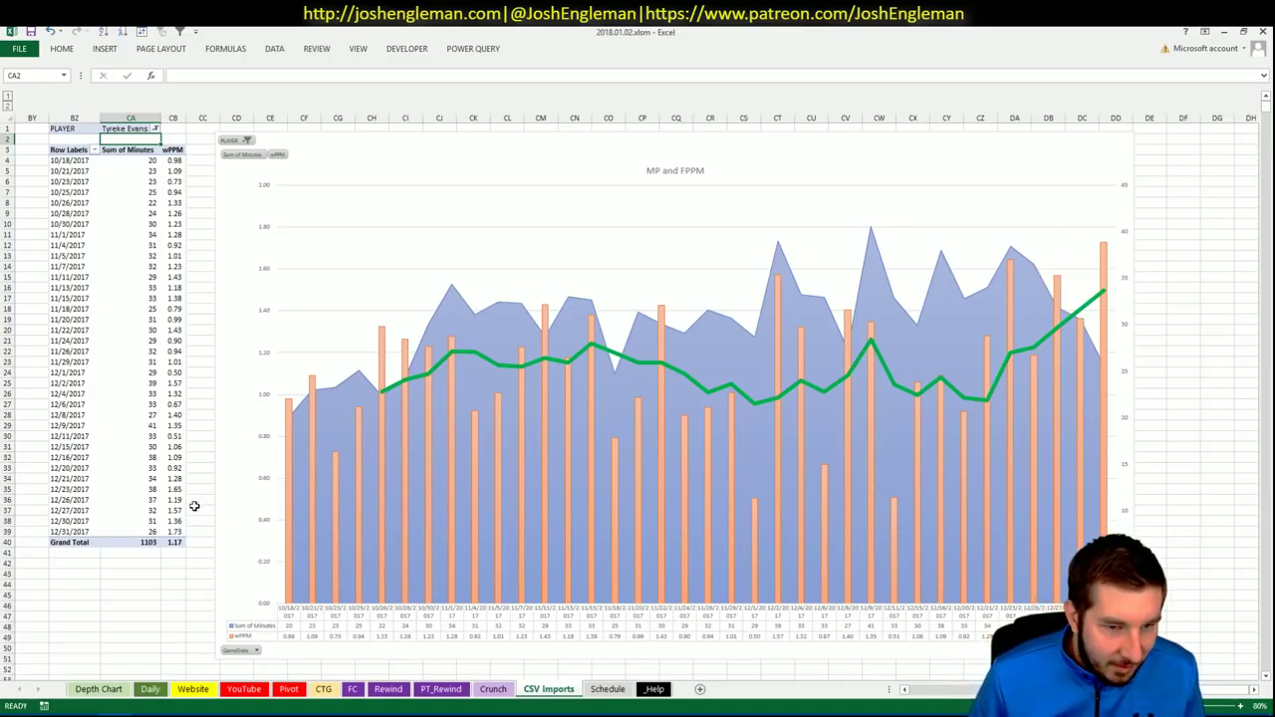
left_click_drag(183, 479, 172, 533)
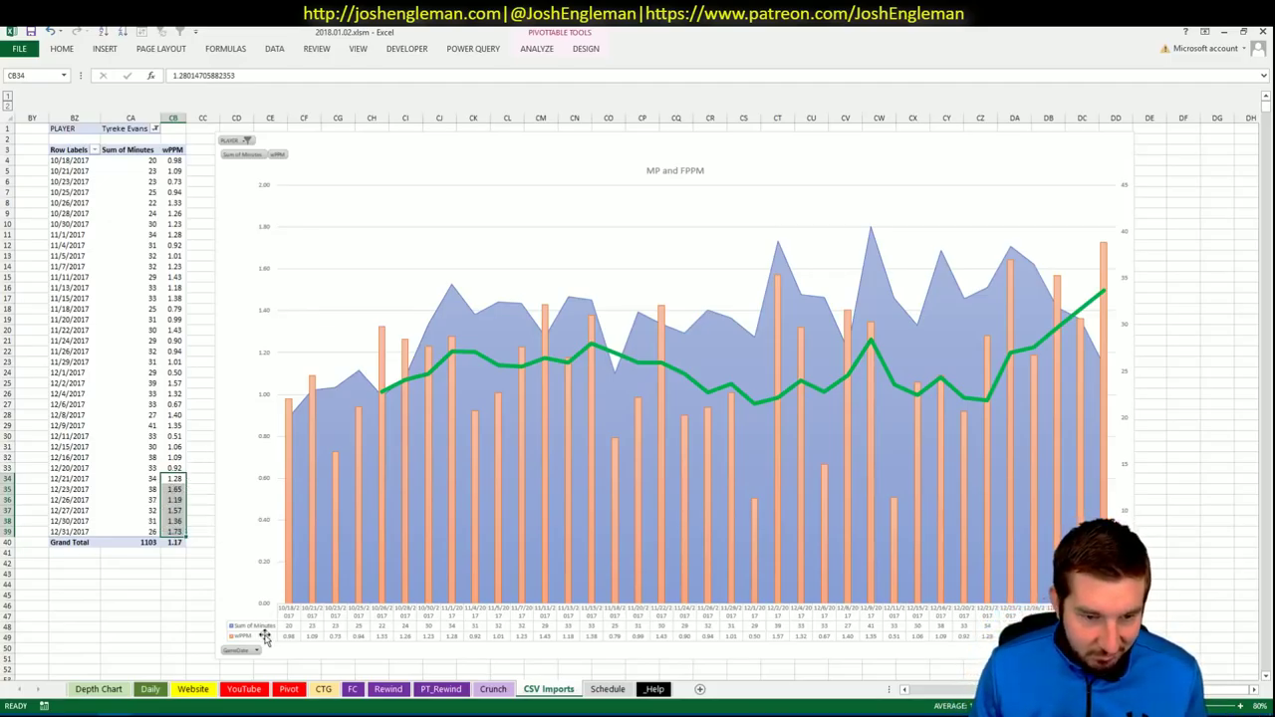
left_click(288, 689)
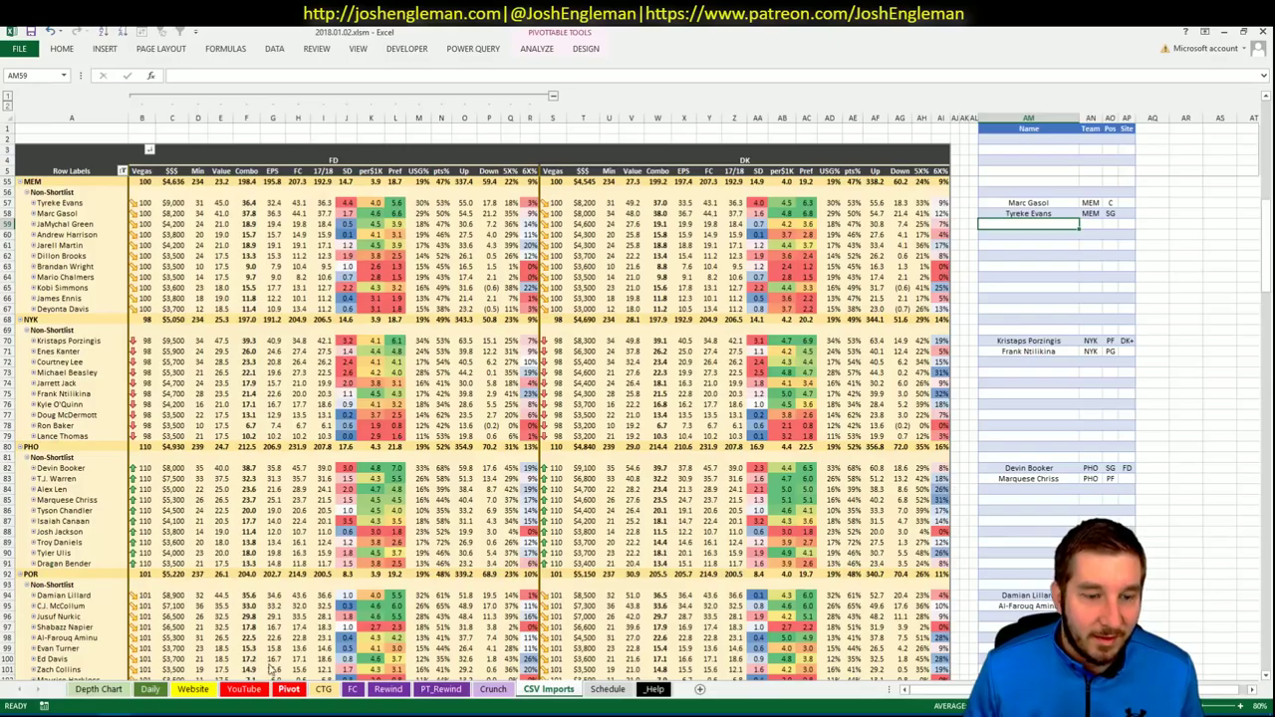
Sort the shortlist table by position (custom PG-to-C order) then by name.
left_click(272, 521)
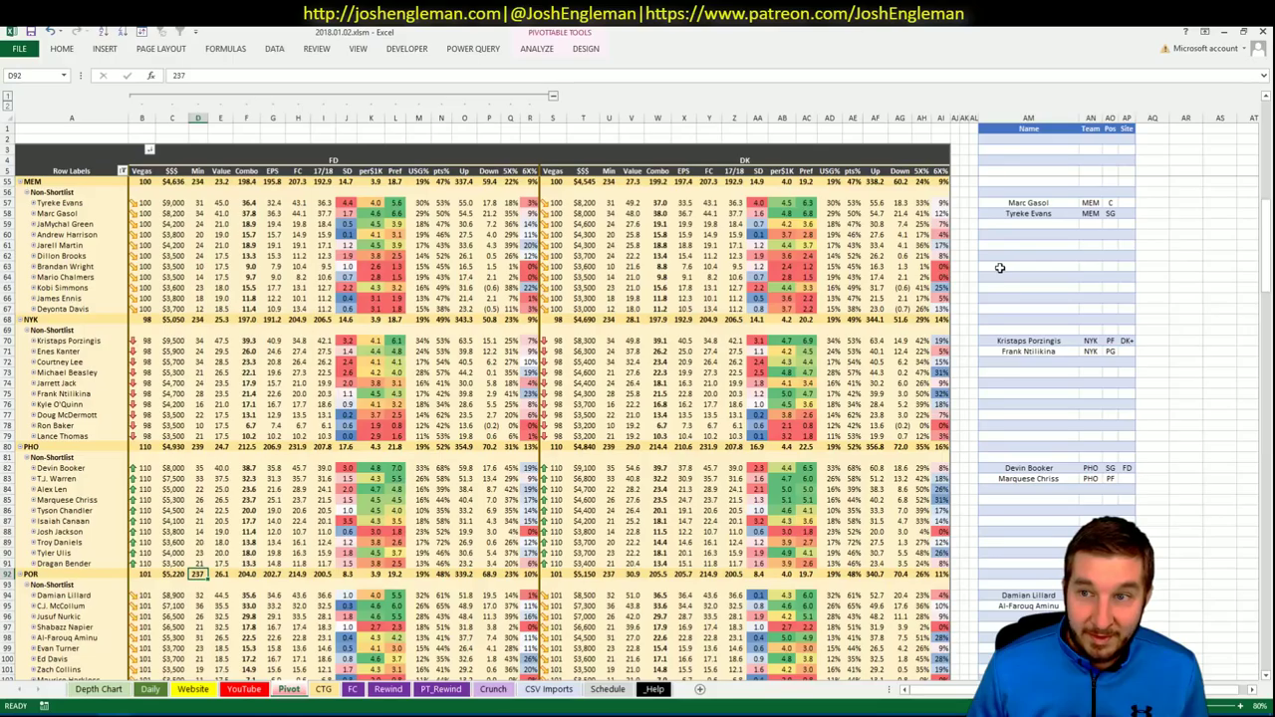
left_click(1000, 267)
scroll(997, 265, "up", 16)
left_click(1039, 247)
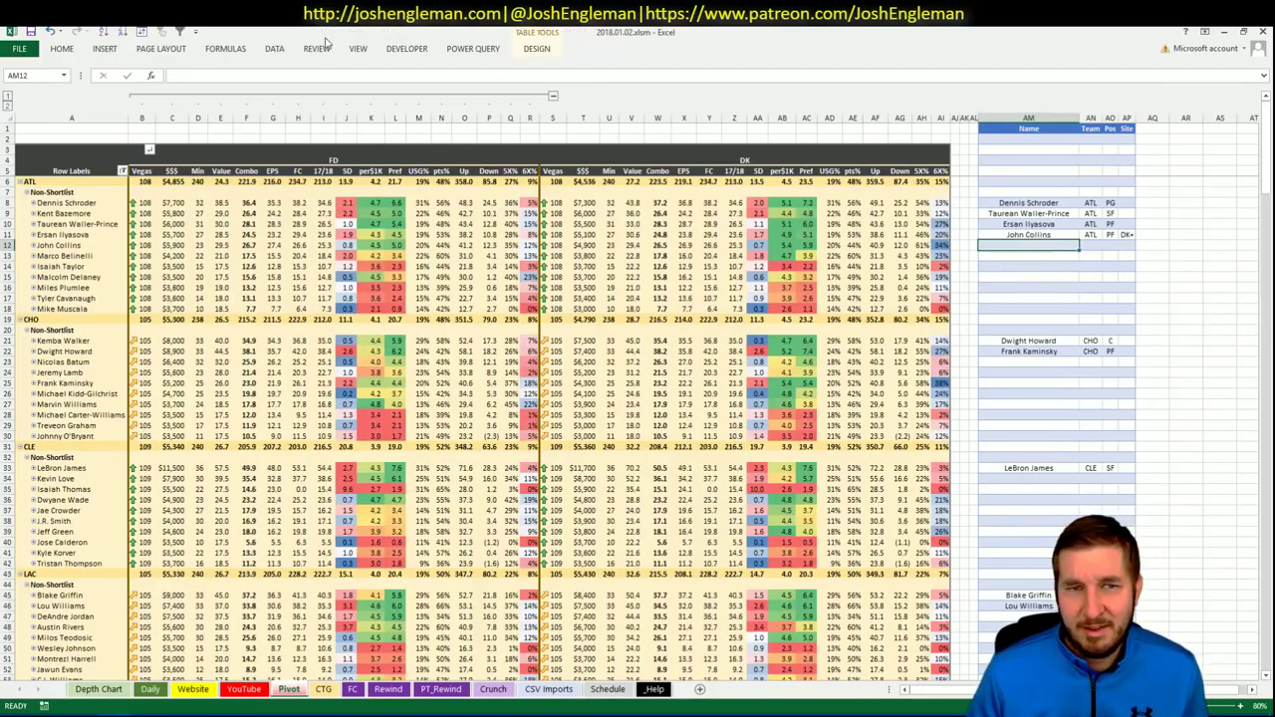
left_click(148, 33)
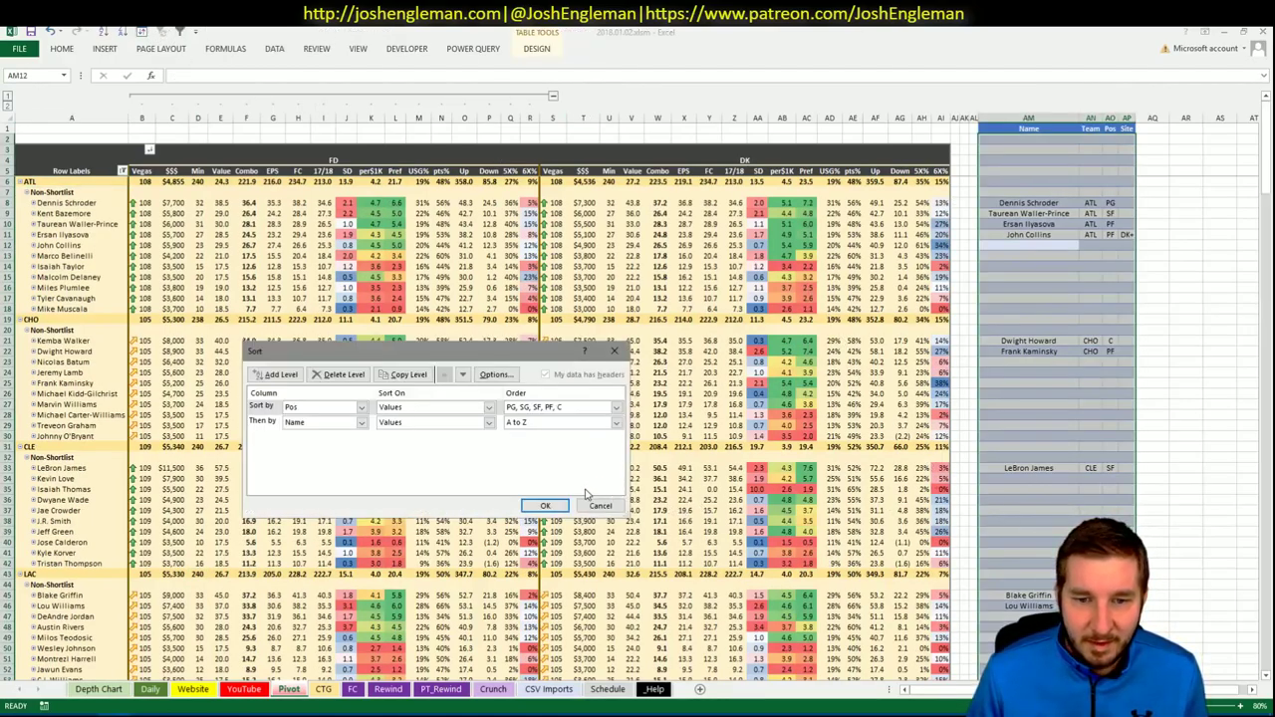
left_click(547, 507)
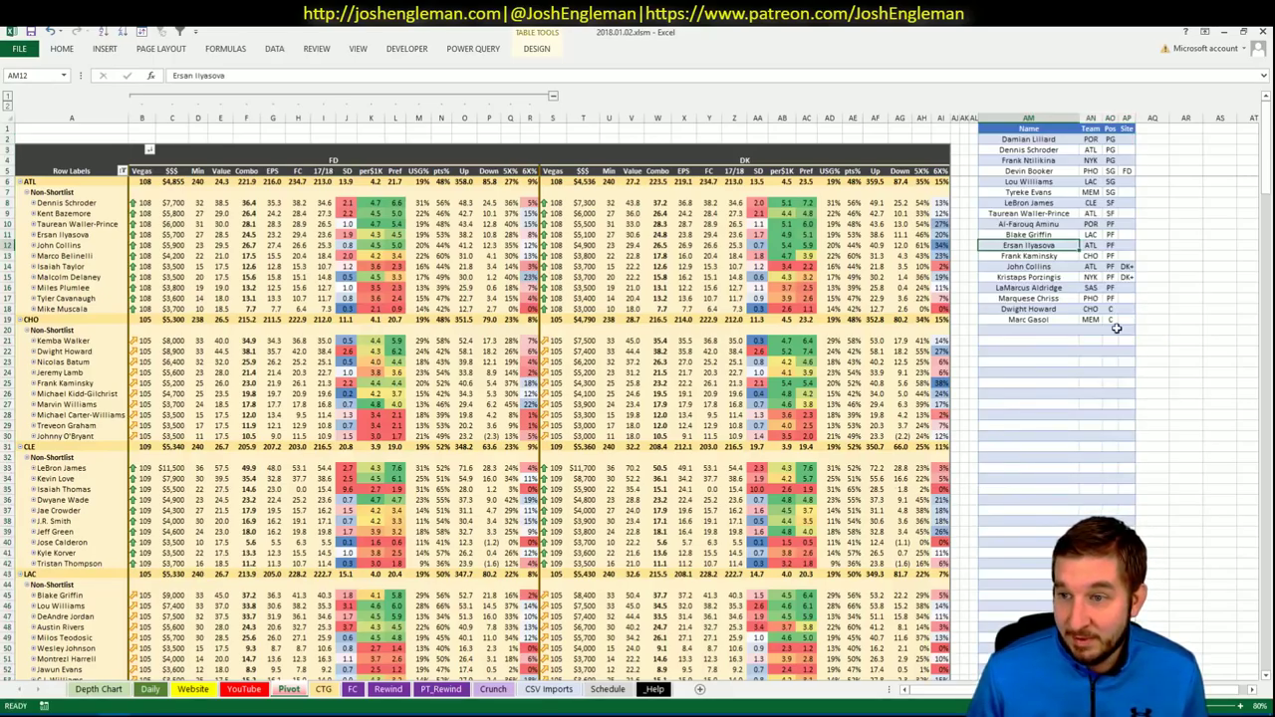
Copy the Daily sheet's projections for upload and switch to Fantasy Cruncher.
left_click(149, 689)
left_click(189, 96)
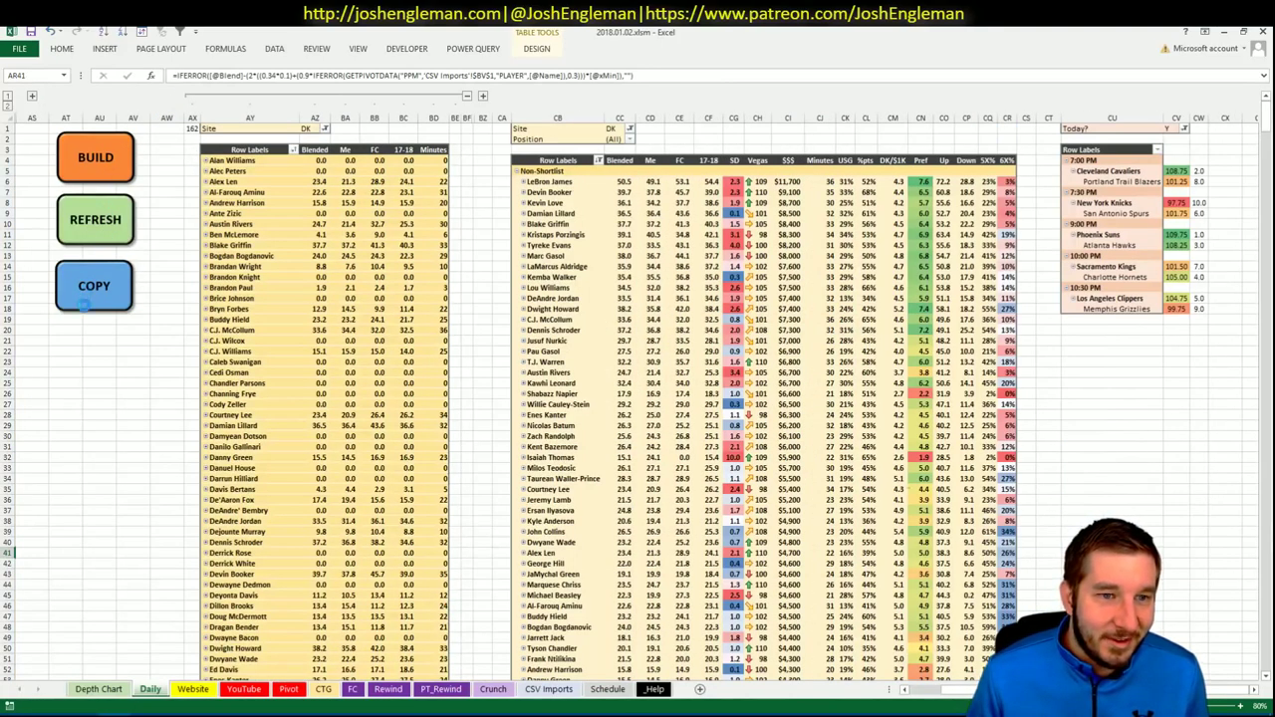
left_click(94, 287)
left_click(50, 713)
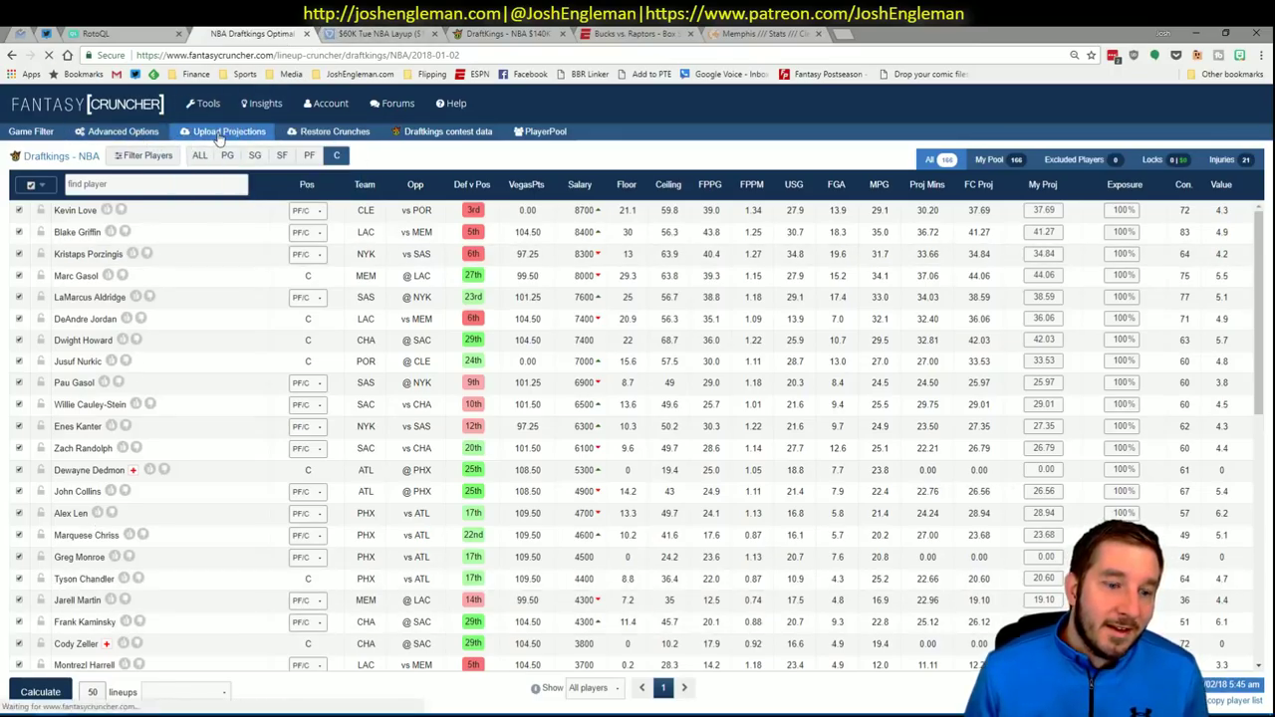
Paste and upload the 162 custom projections for NBA DraftKings 2018-01-02, then reload the lineup cruncher.
left_click(193, 187)
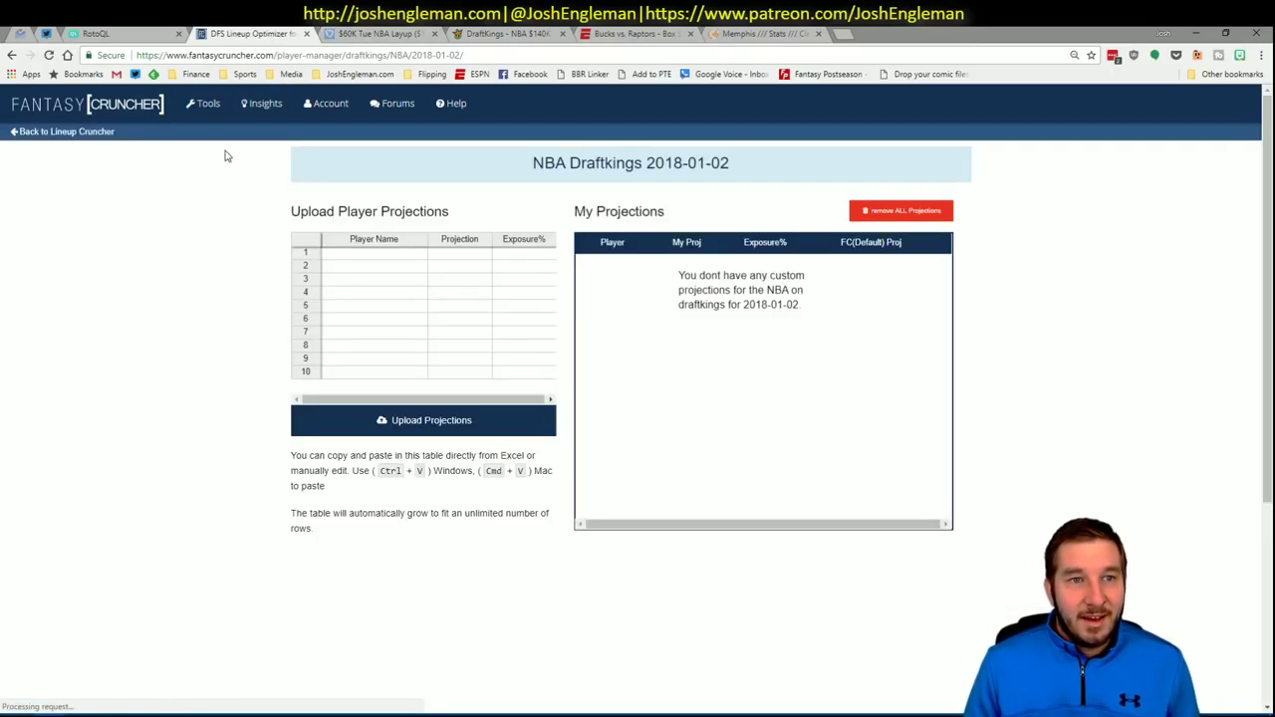
left_click(335, 257)
key("ctrl+v")
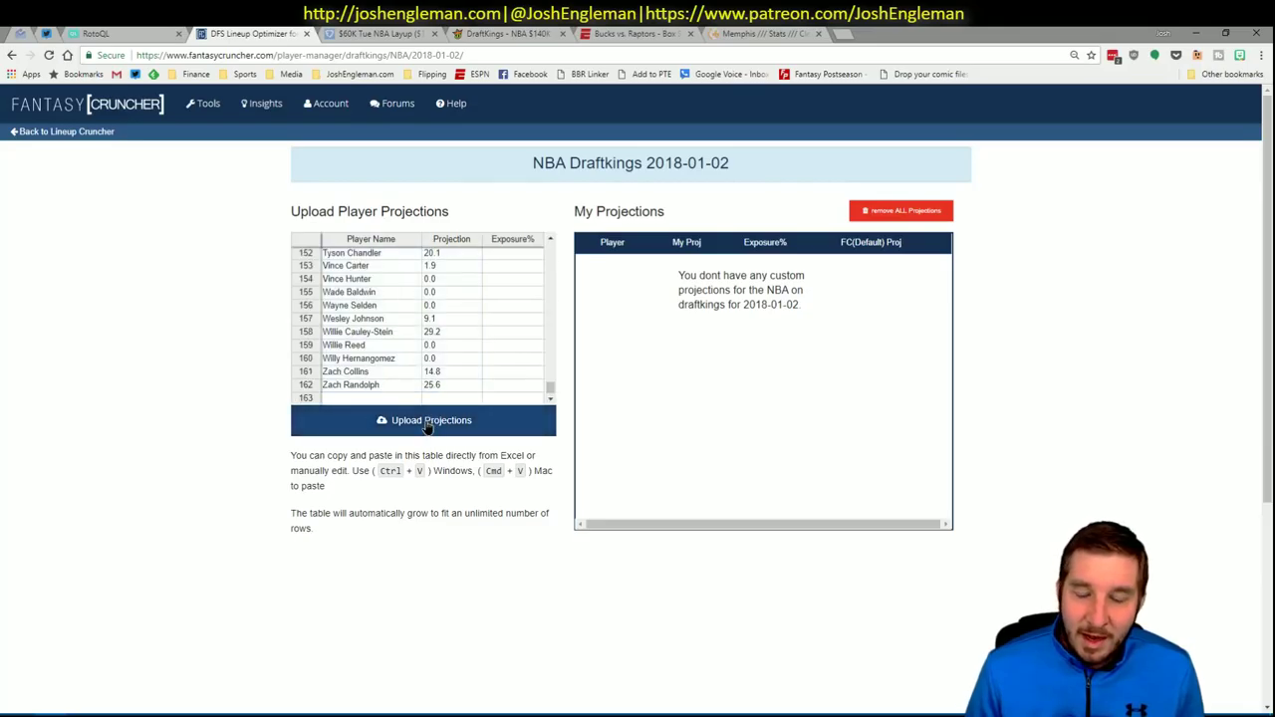
left_click(424, 420)
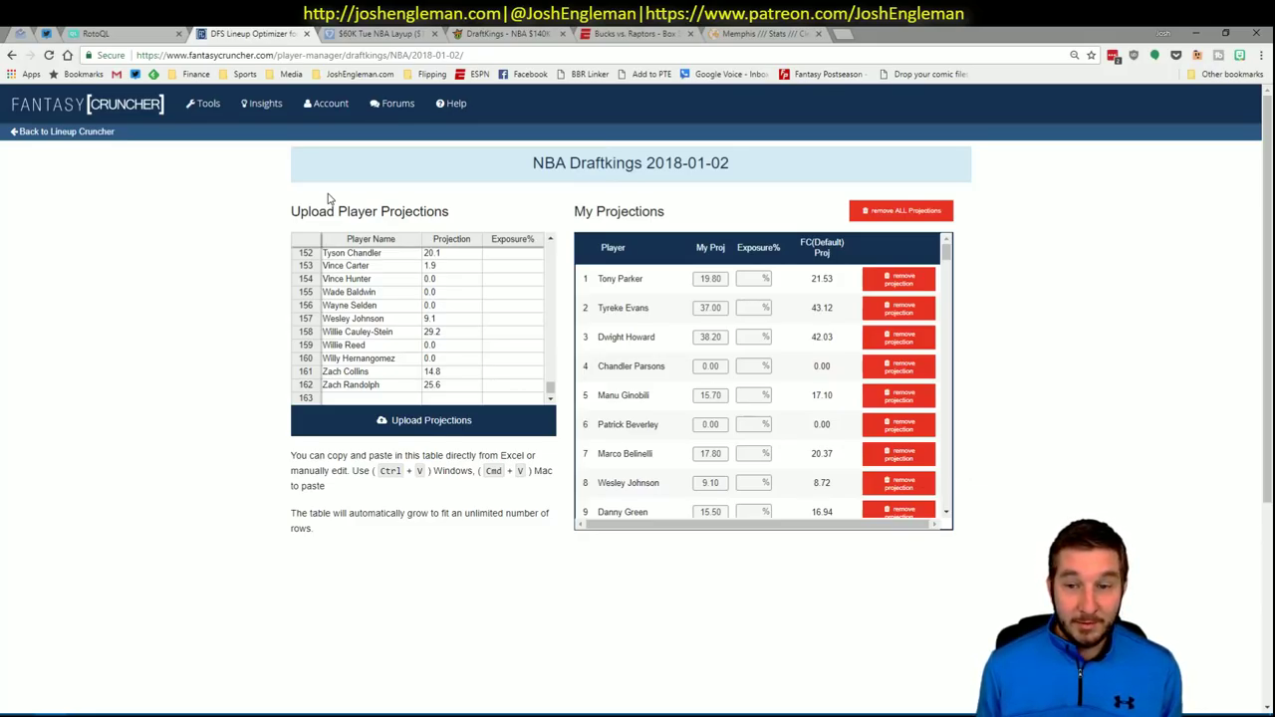
left_click(59, 132)
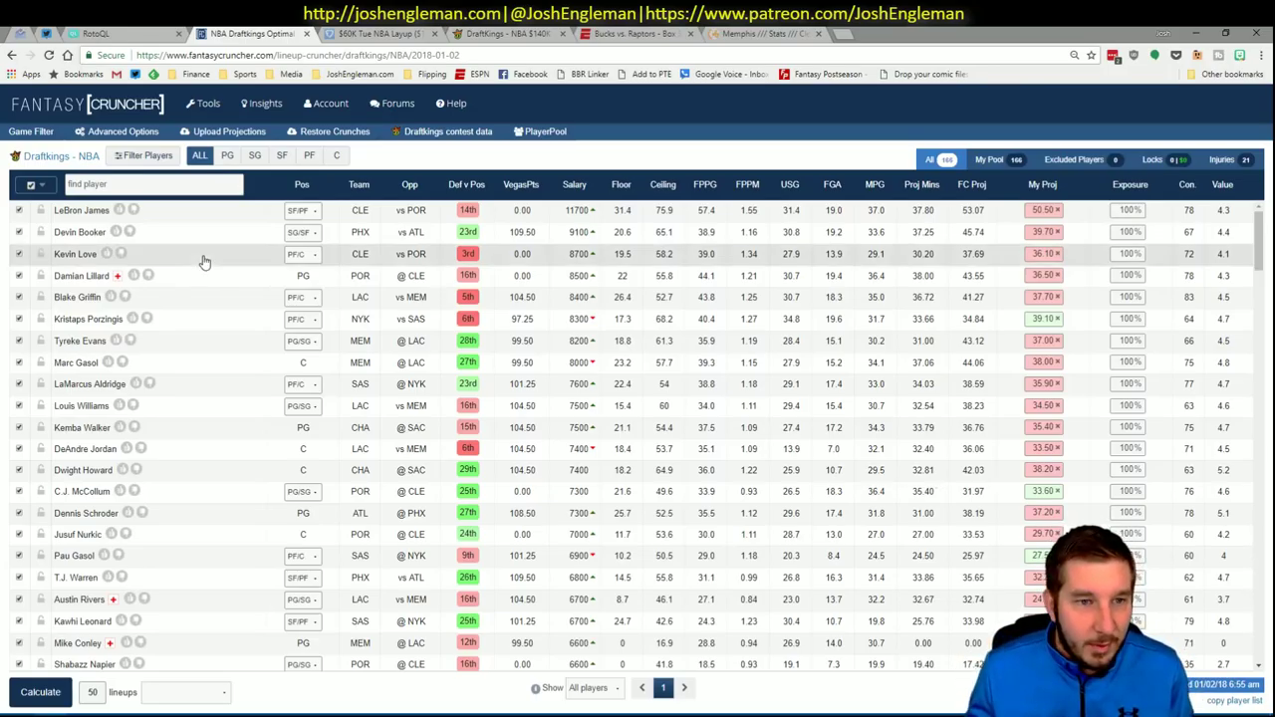
Raise the lineup randomness to 4% in the advanced lineup options.
left_click(99, 133)
left_click_drag(395, 593, 402, 592)
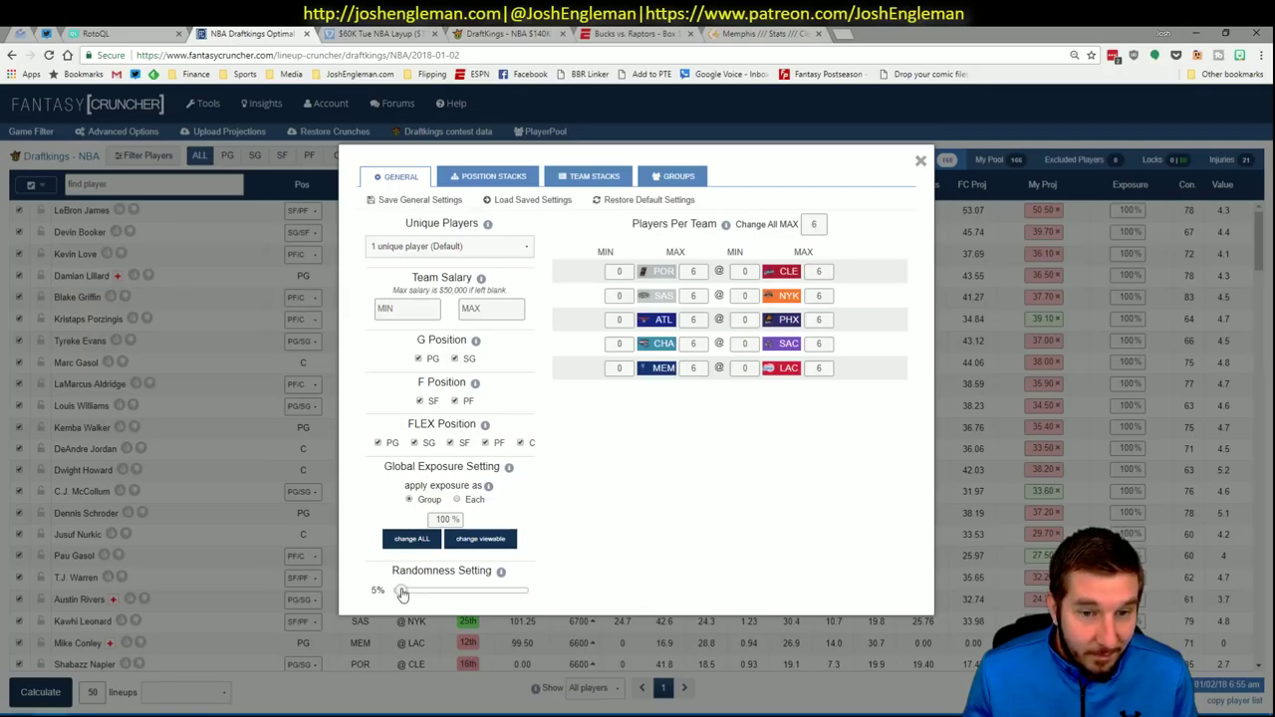
left_click(922, 164)
Generate 20 DraftKings lineups using My Projections as the projection source.
double_click(91, 694)
type("2")
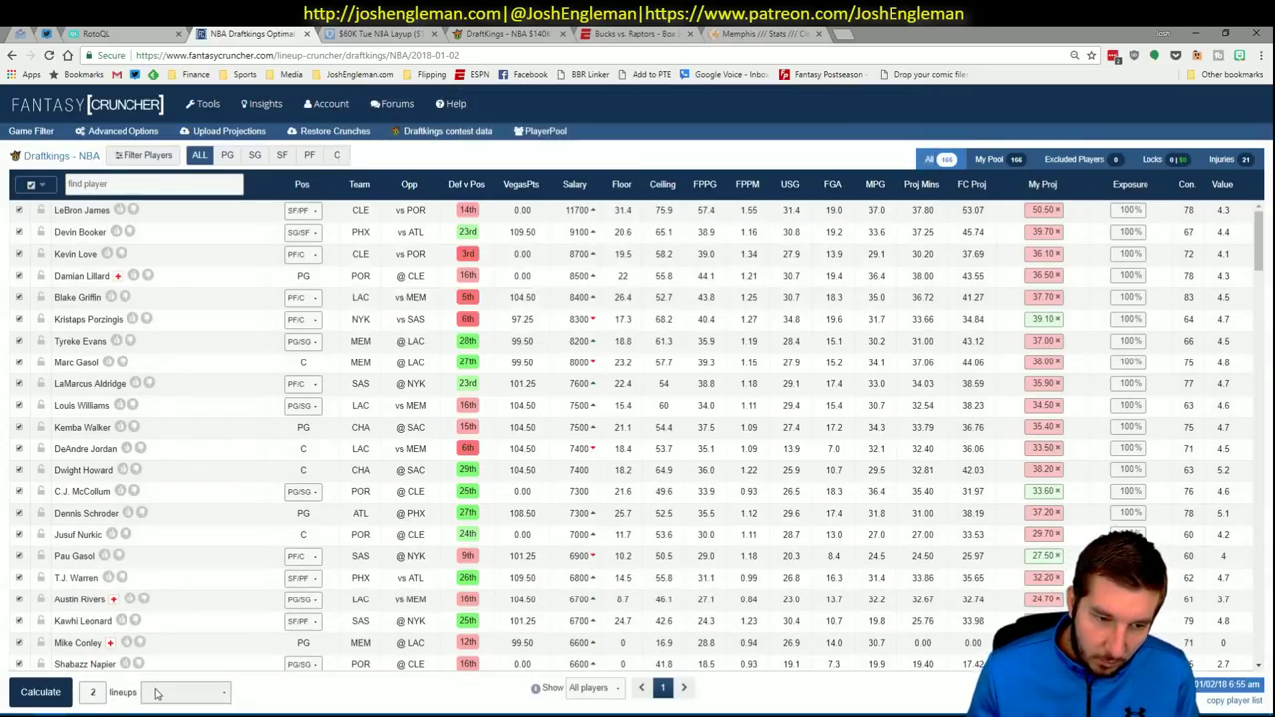
type("0")
left_click(160, 693)
left_click(179, 643)
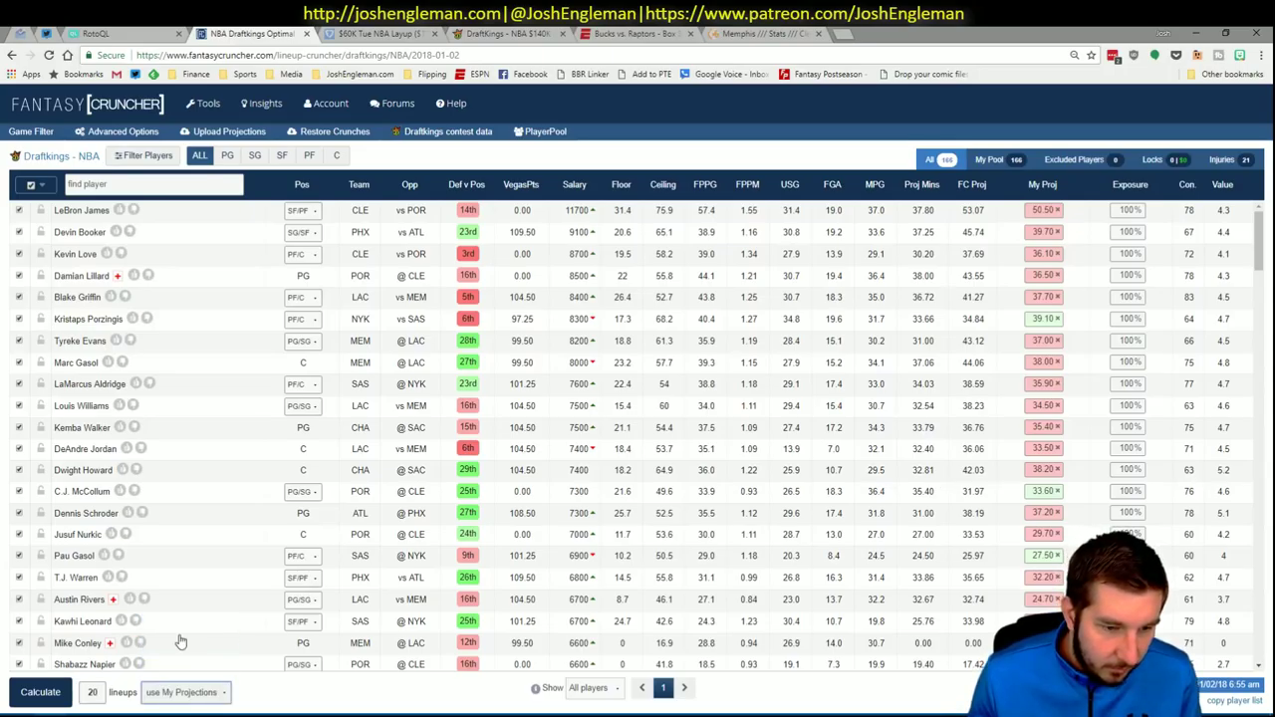
left_click(43, 700)
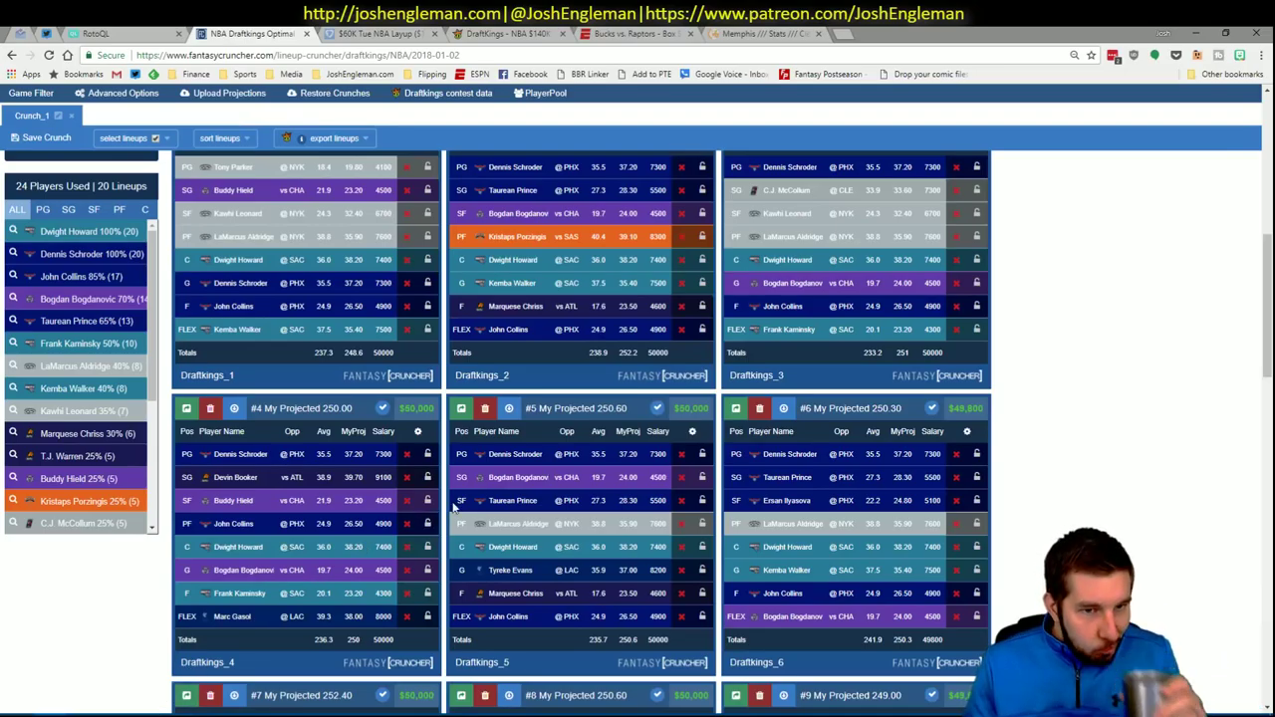
Order the 20 lineups by My Projected and bring the Excel workbook back.
scroll(454, 508, "up", 5)
left_click(219, 470)
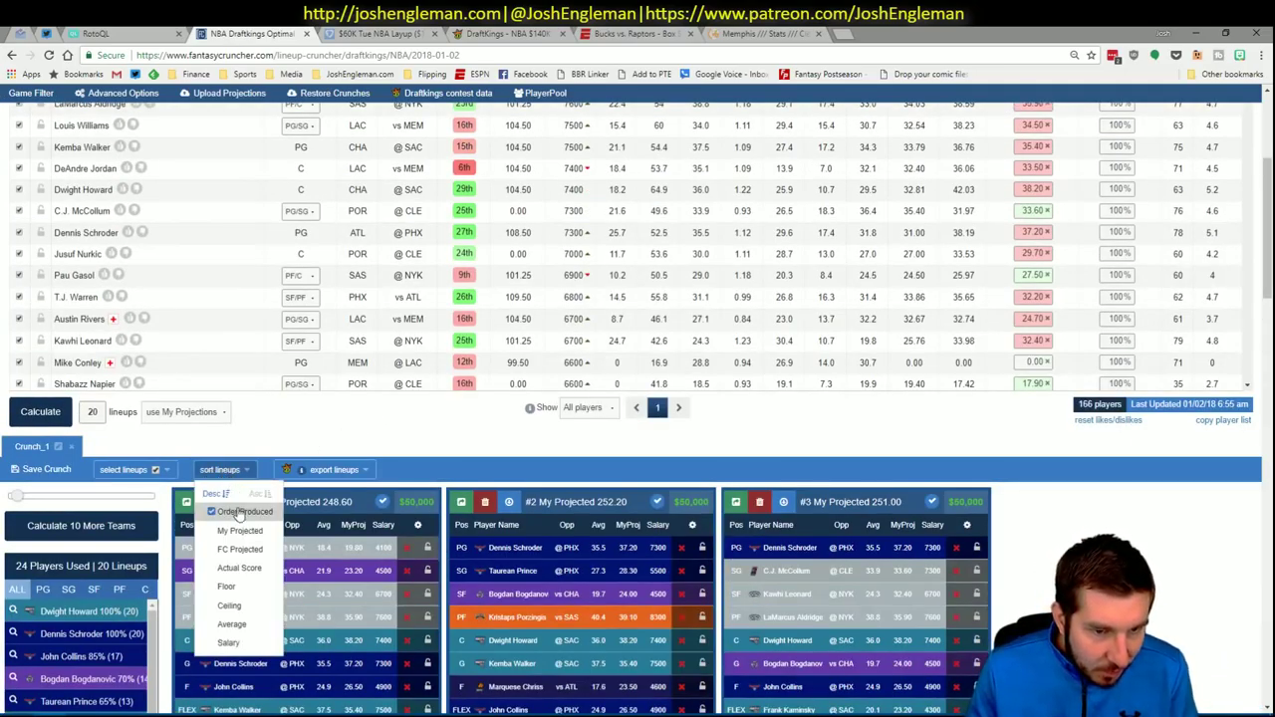
left_click(239, 530)
scroll(997, 499, "down", 2)
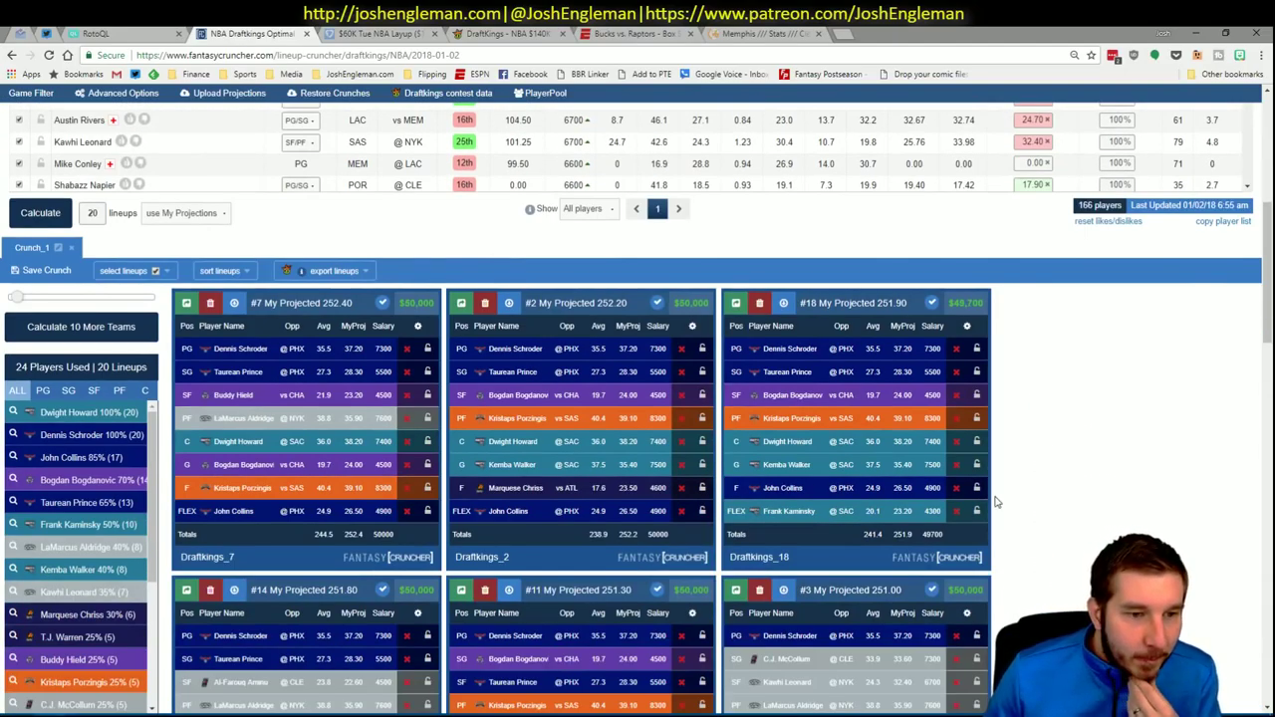
scroll(996, 503, "down", 1)
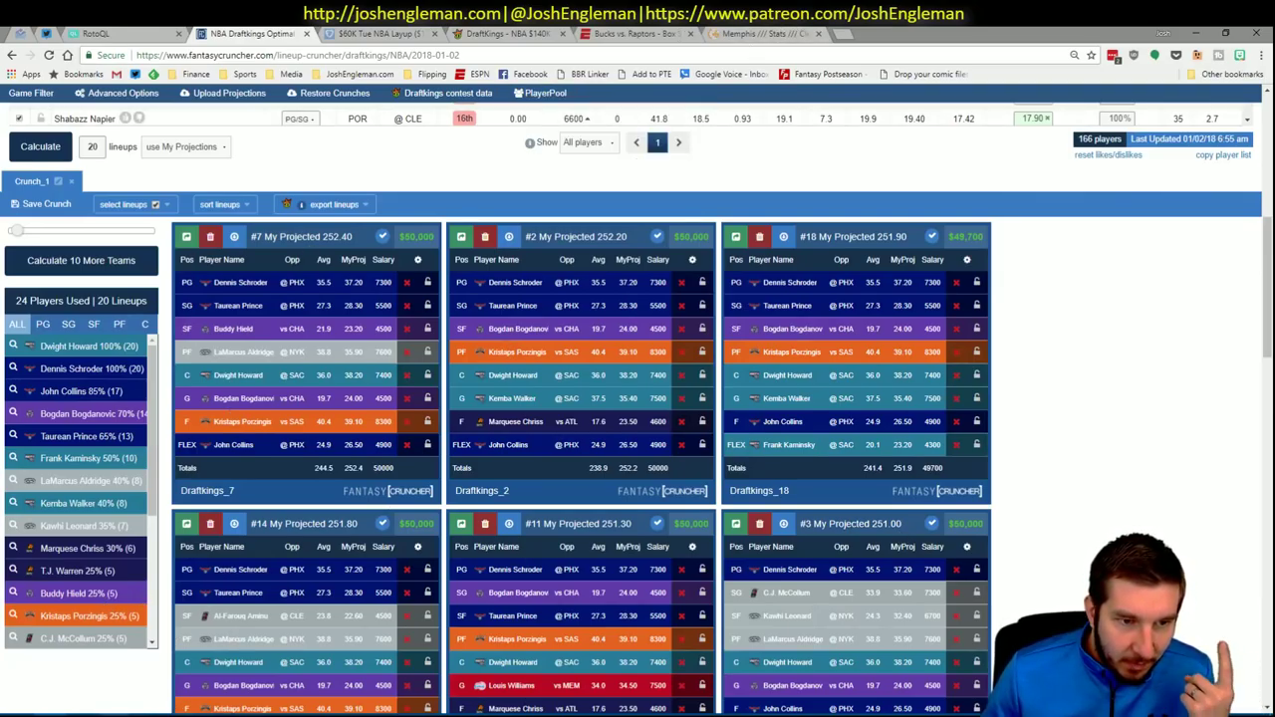
mouse_move(112, 715)
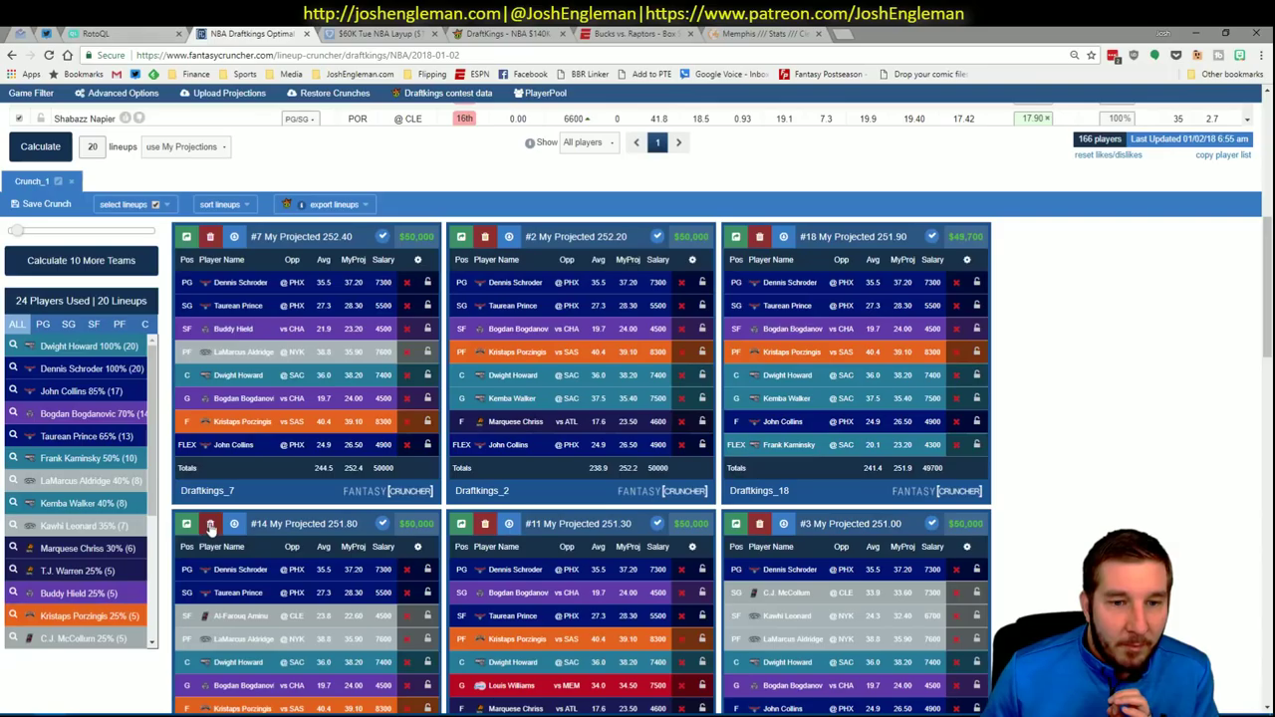
left_click(116, 716)
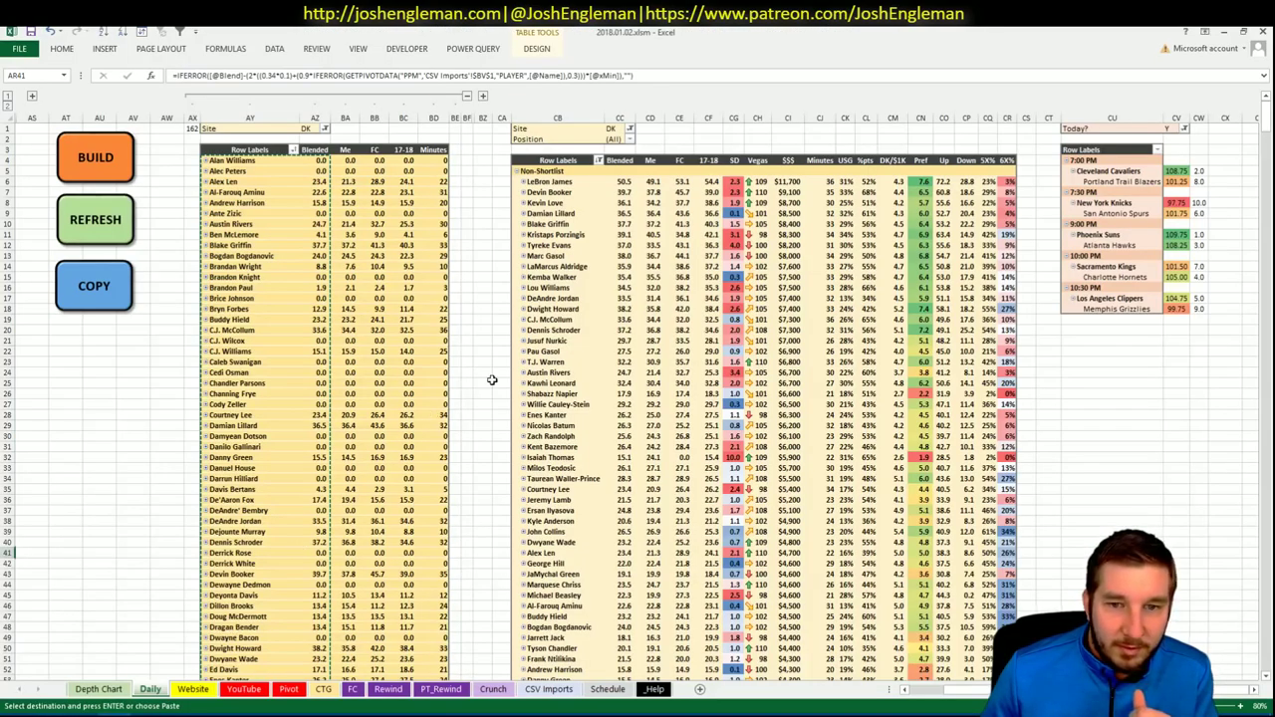
Refresh the player pivot into Shortlist and Non-Shortlist sections, check Bogdan Bogdanovic's row, then open RotoQL.
left_click(466, 96)
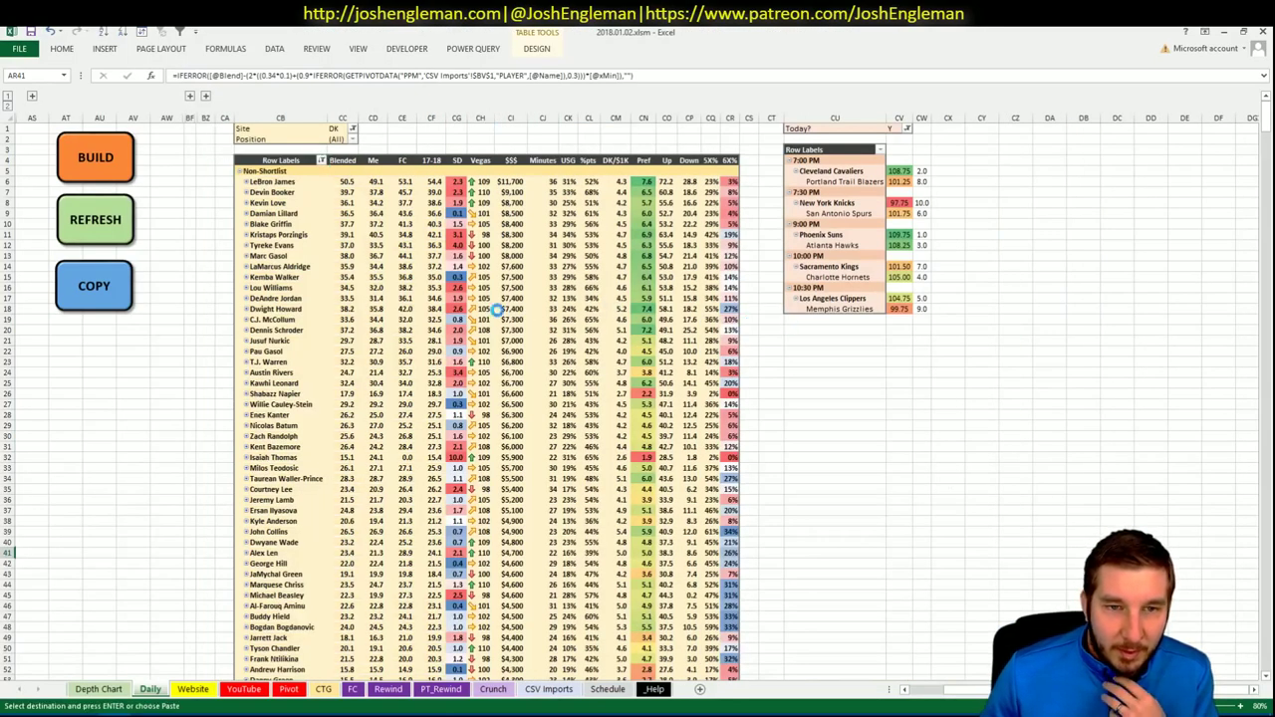
left_click(114, 212)
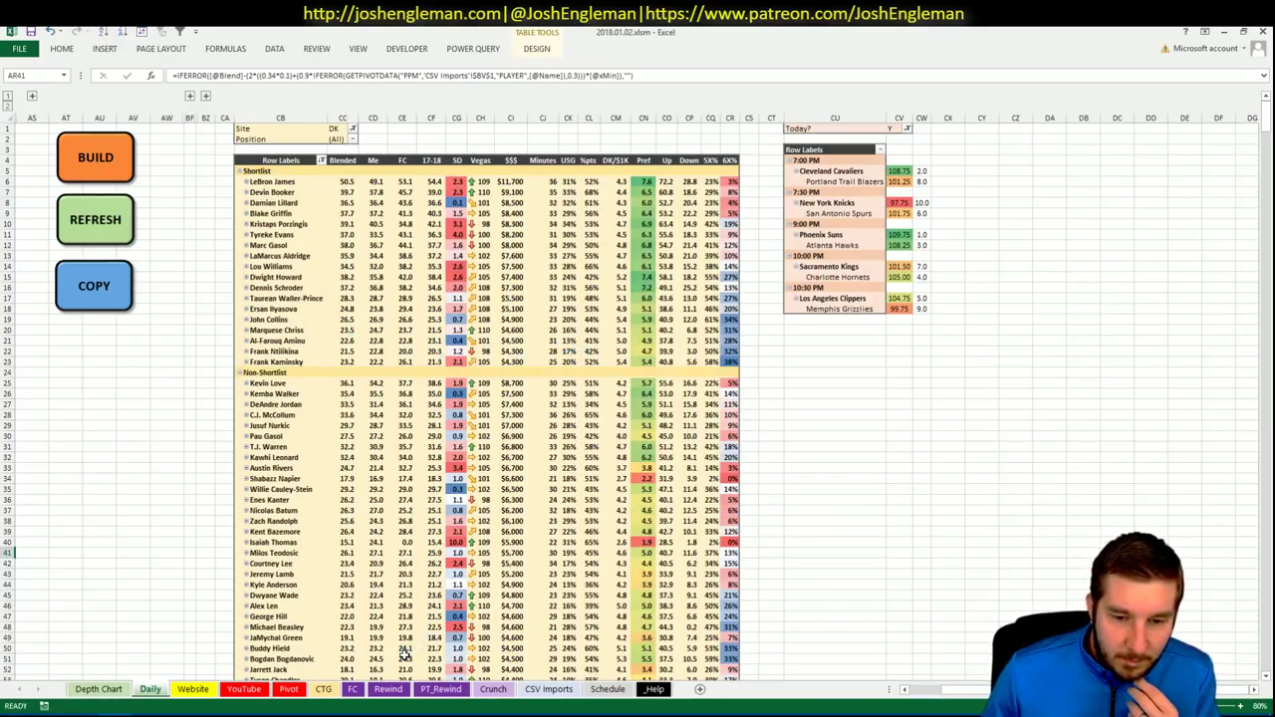
scroll(405, 653, "down", 4)
left_click_drag(359, 525, 730, 532)
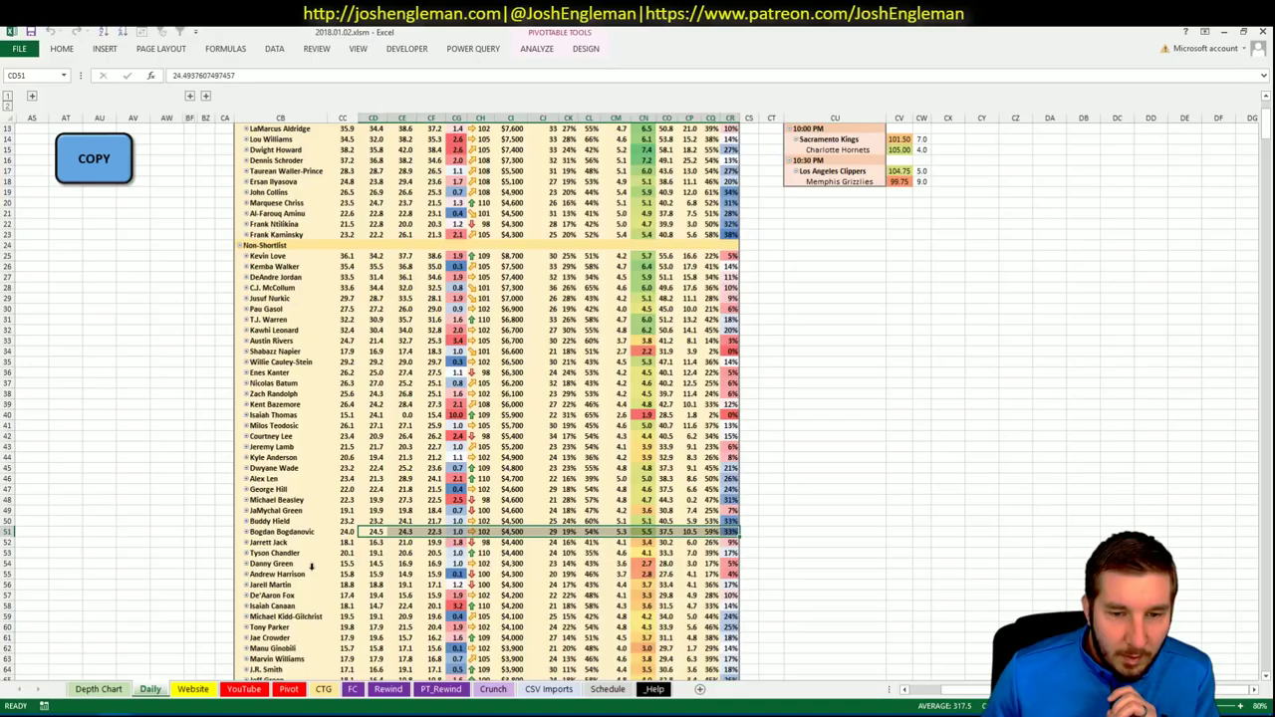
scroll(404, 540, "up", 4)
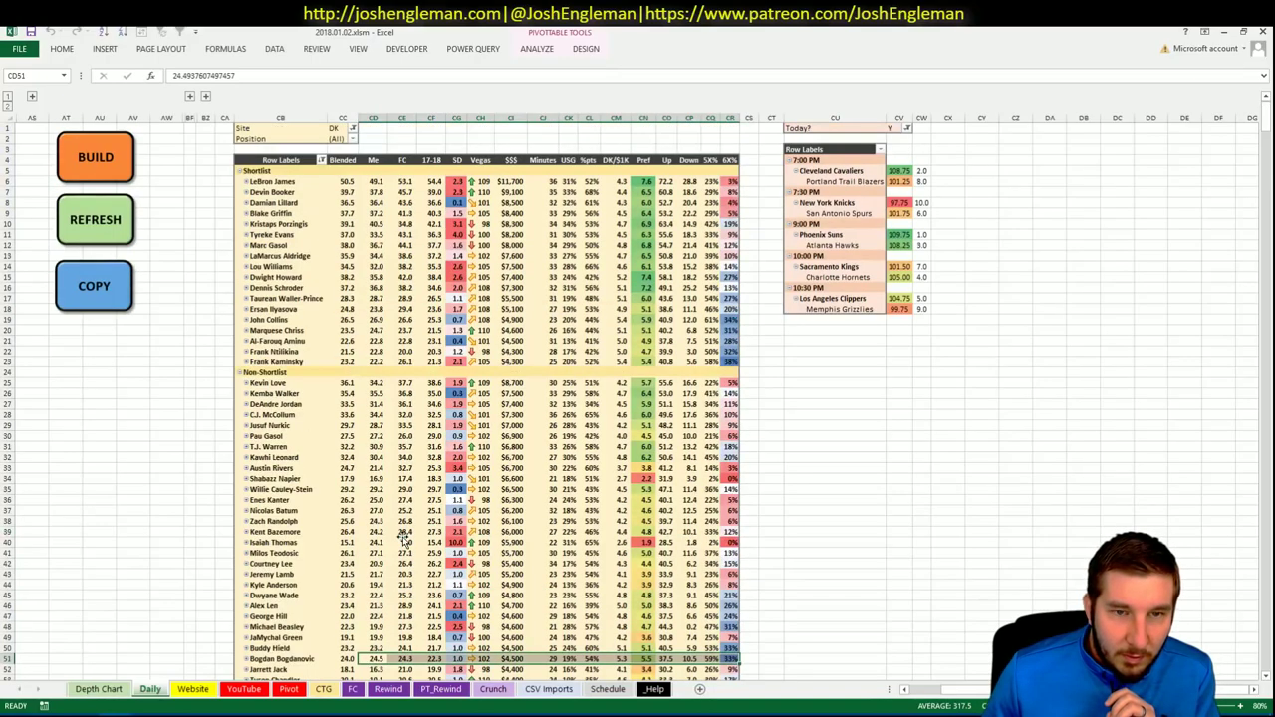
scroll(404, 539, "down", 7)
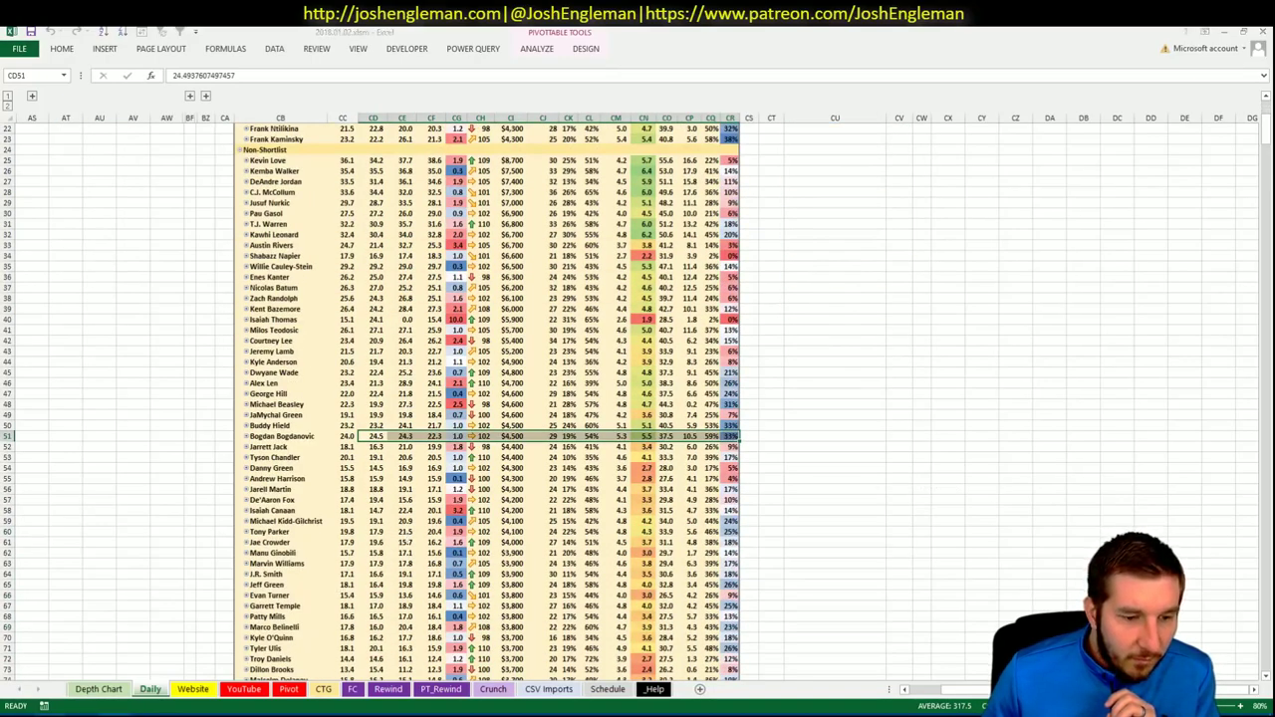
key("alt+Tab")
left_click(95, 33)
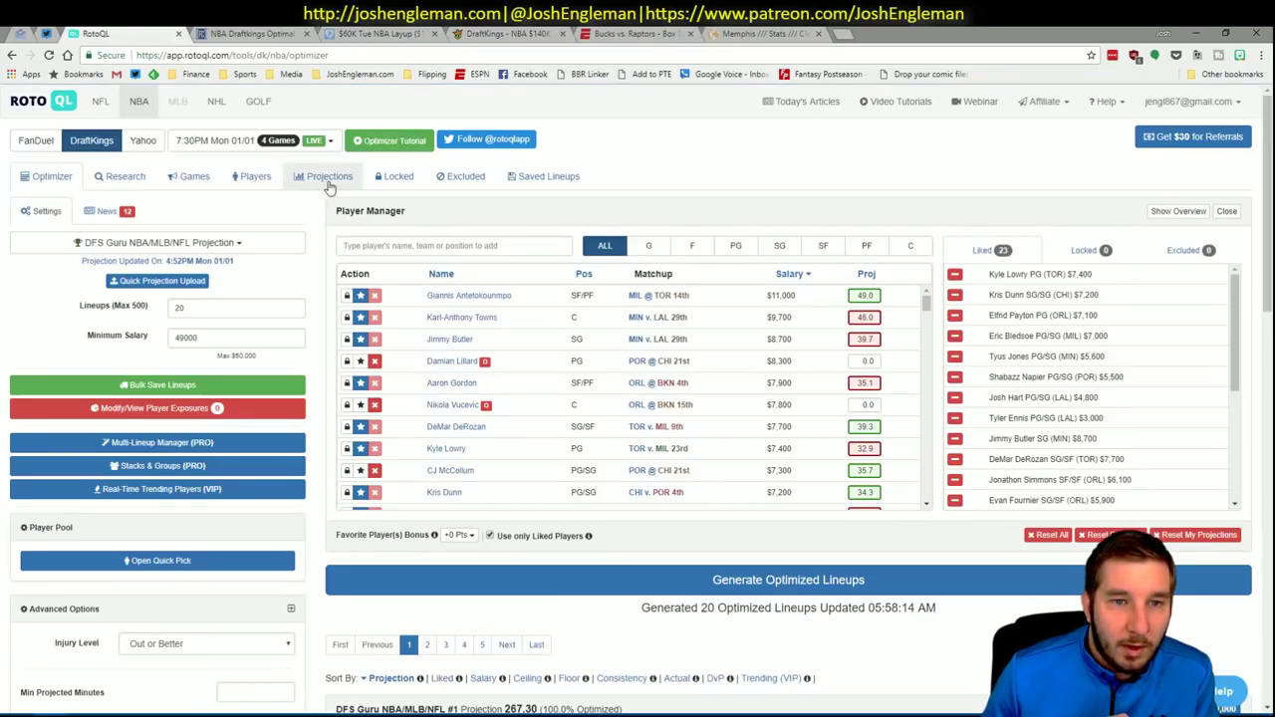
Load the 7:00PM Tue 01/02 slate and filter its projections to Sacramento with 'sac'.
left_click(140, 104)
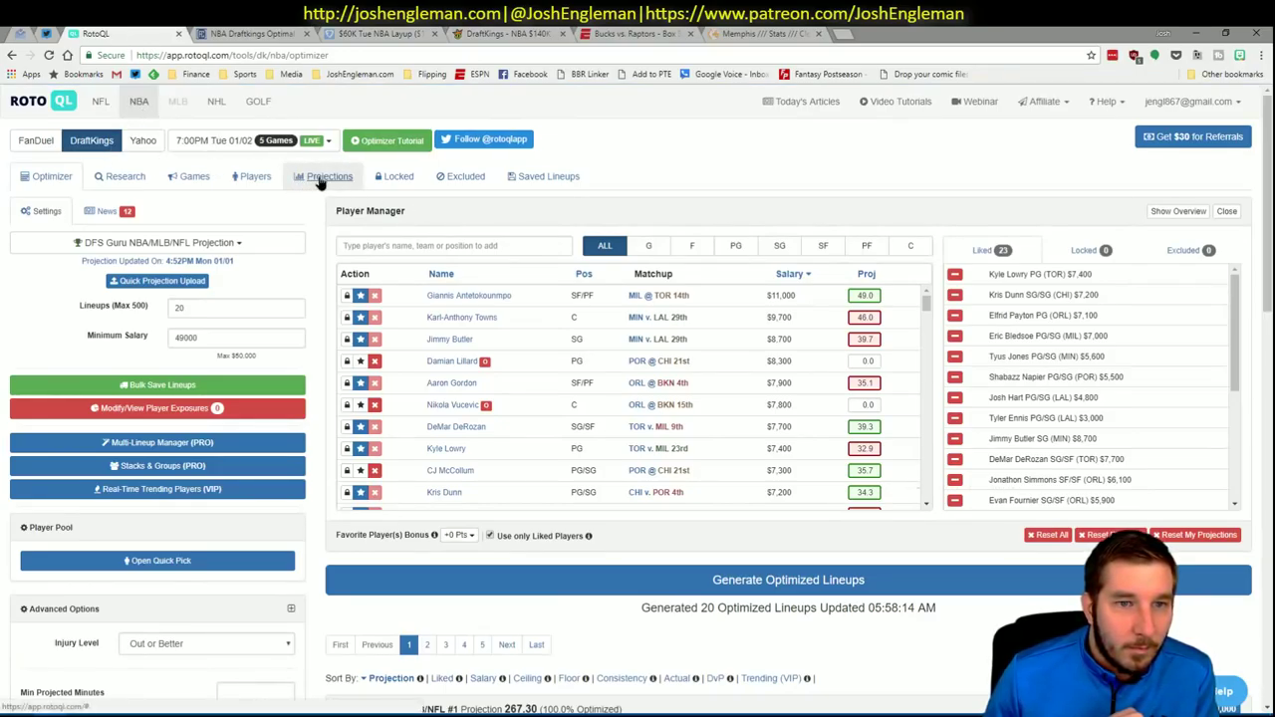
left_click(321, 179)
left_click(207, 239)
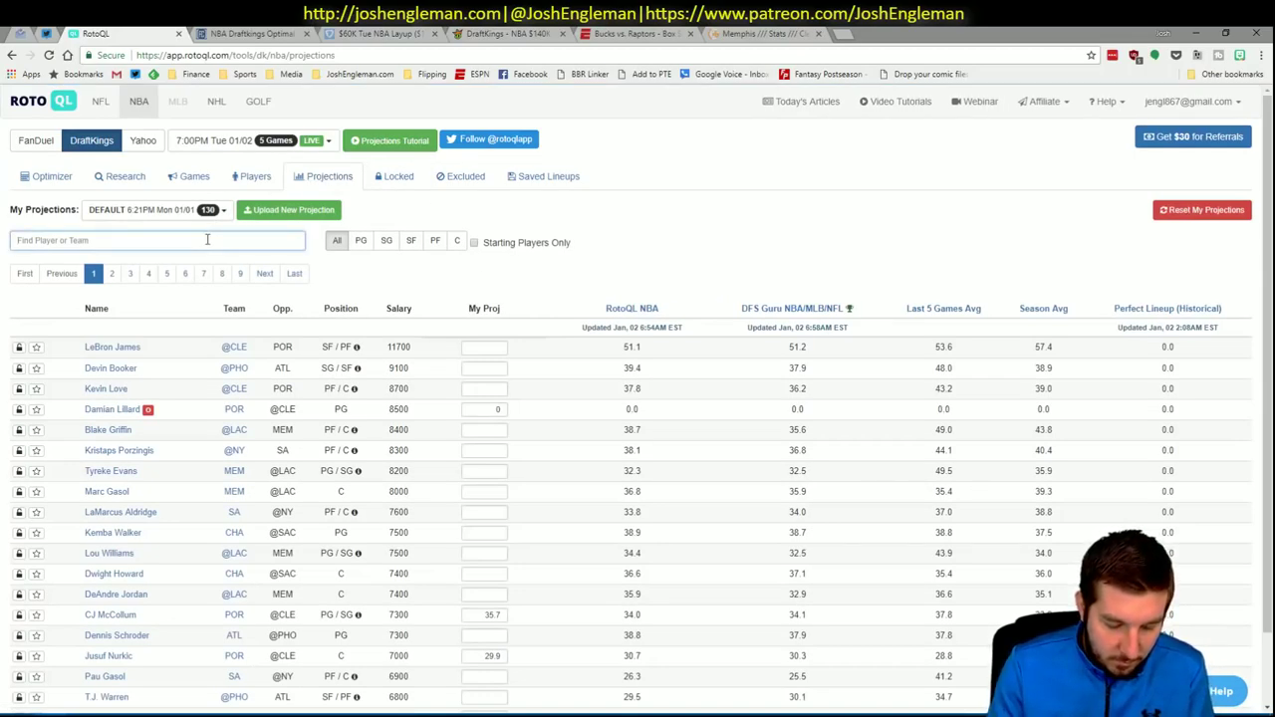
type("sac")
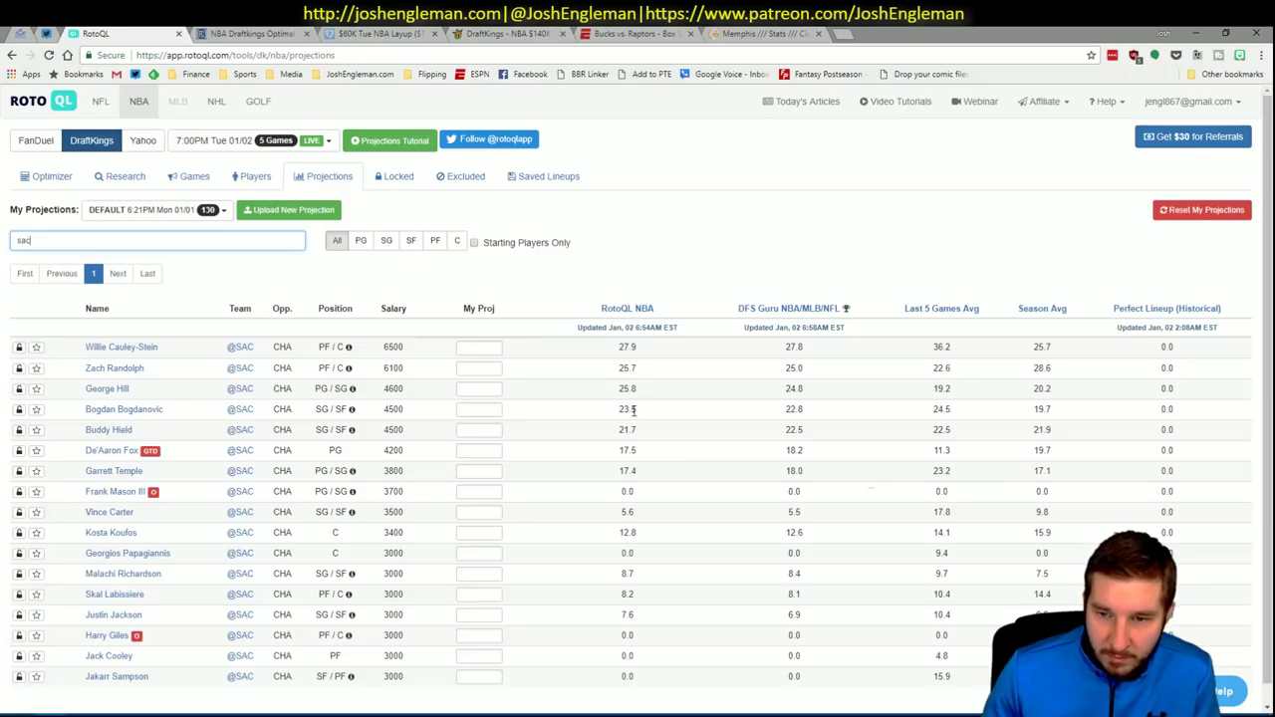
Check the Sacramento players against the Excel shortlist, then return to RotoQL.
key("alt+Tab")
key("alt+Tab")
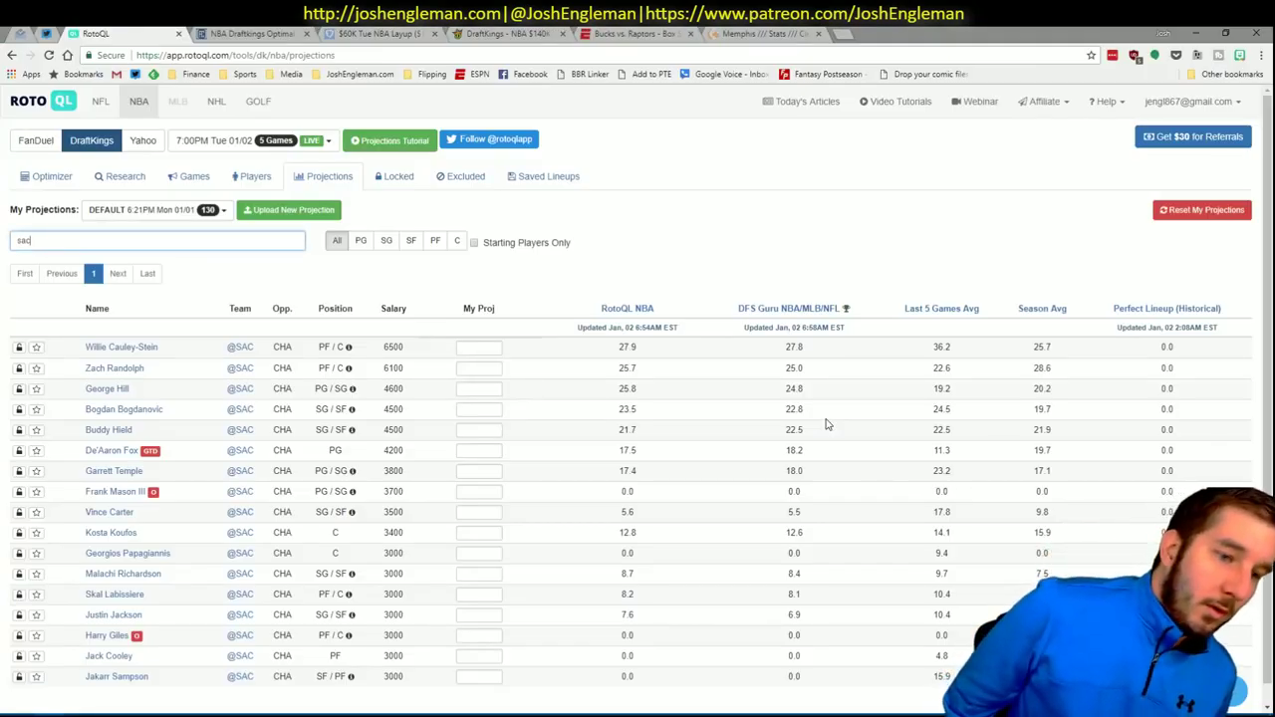
key("alt+Tab")
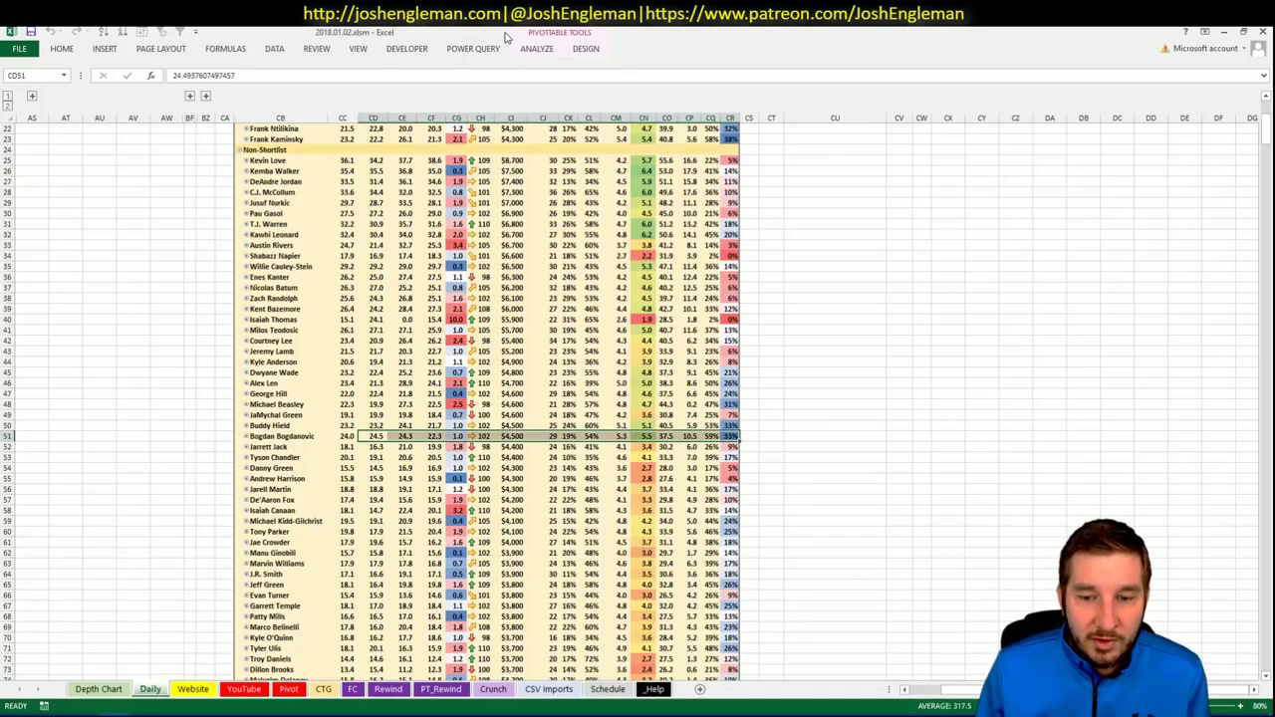
key("alt+Tab")
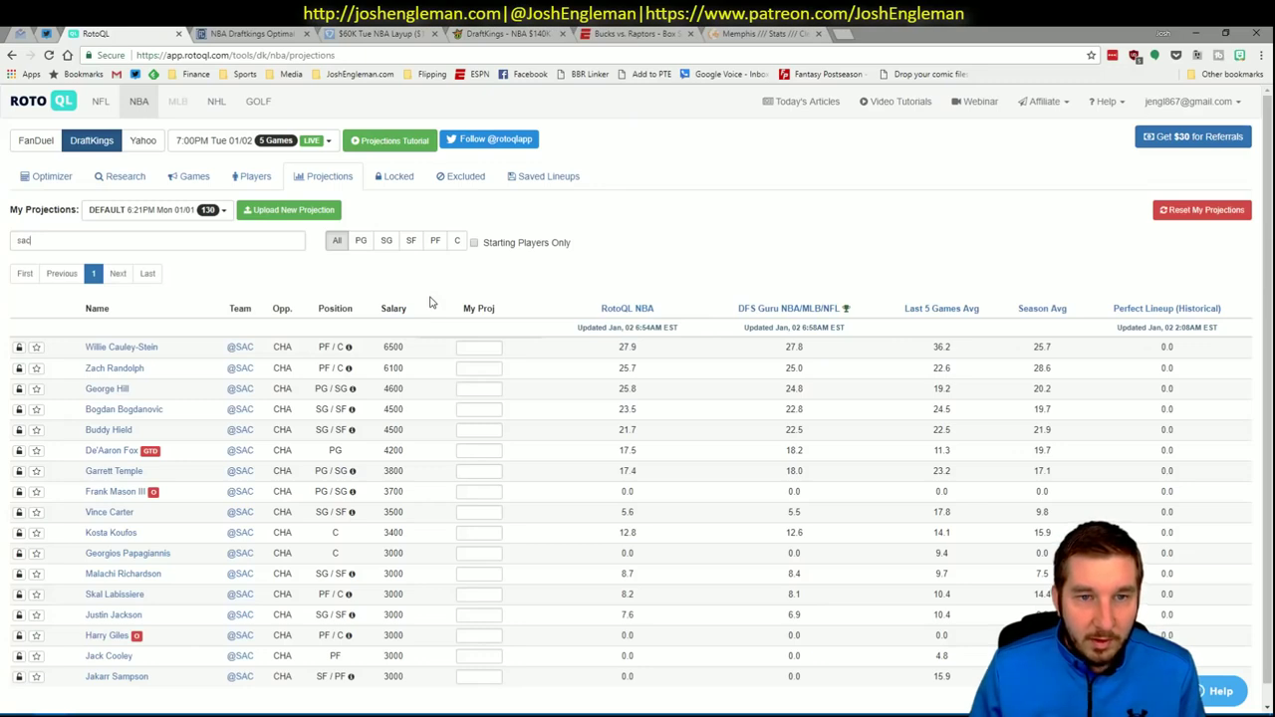
Cap Sacramento at one player per lineup and start Crunch_2 for 20 DraftKings lineups.
left_click(279, 33)
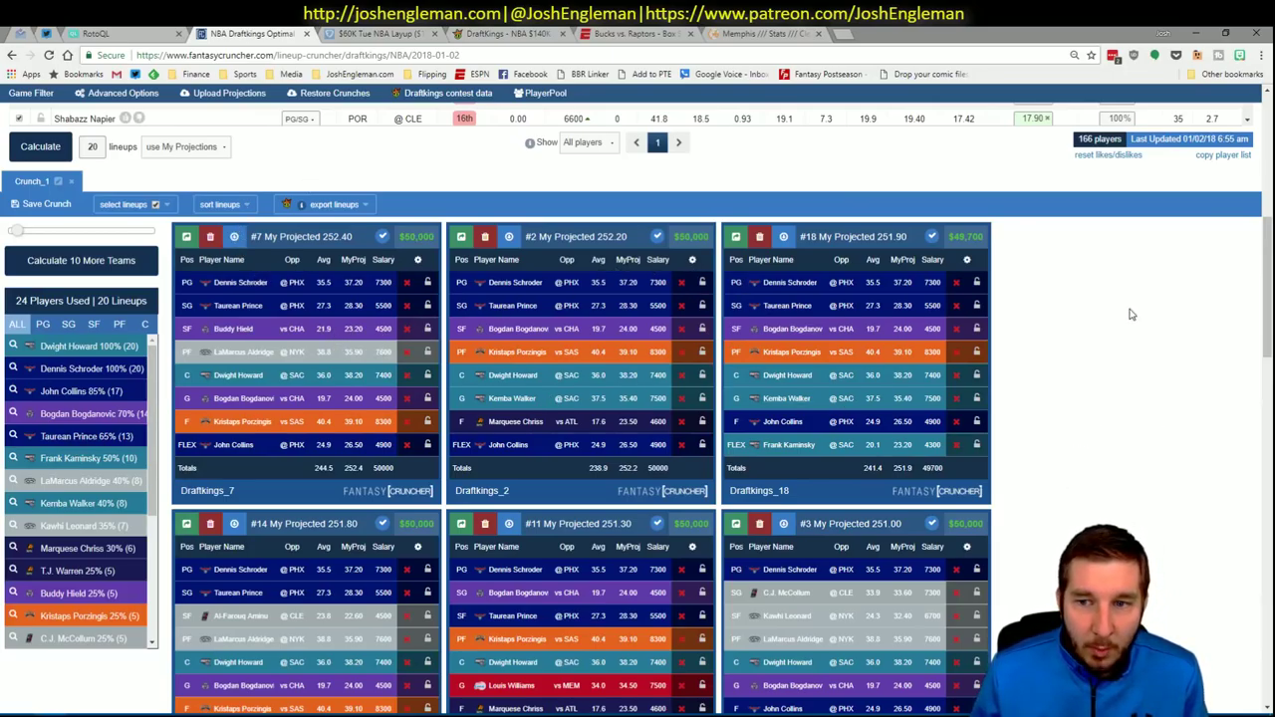
scroll(1070, 308, "up", 6)
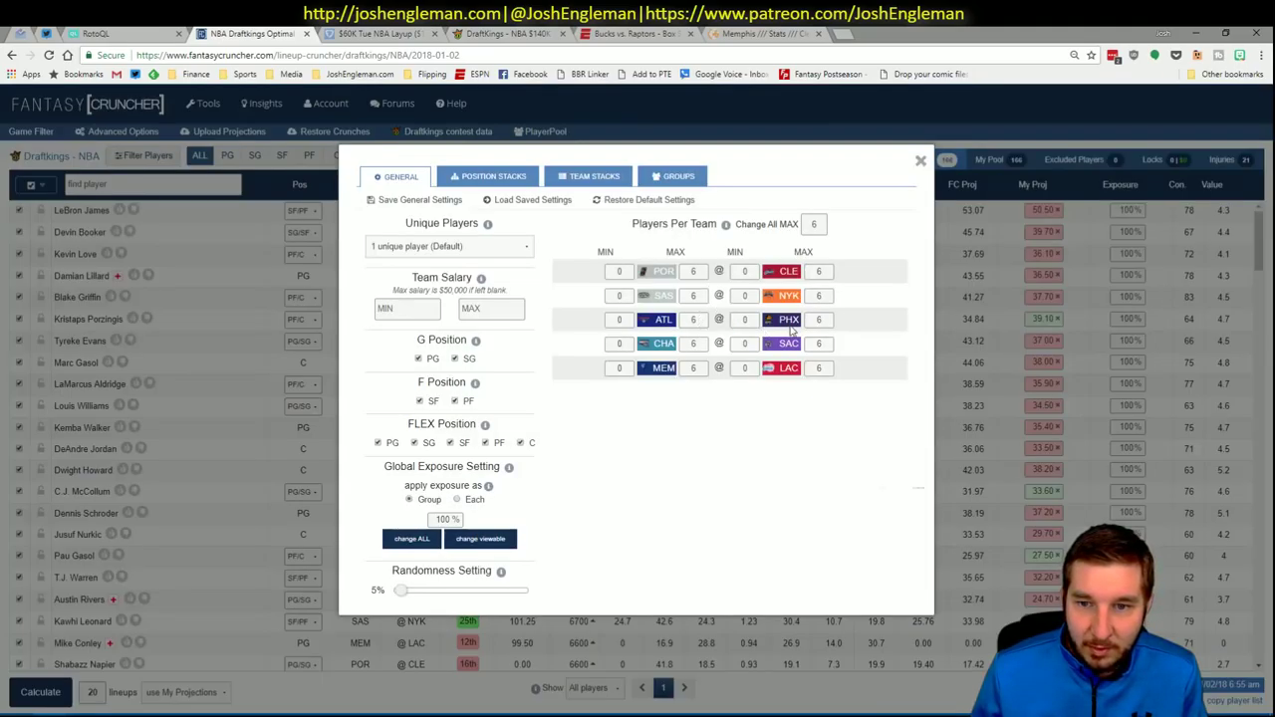
left_click(52, 688)
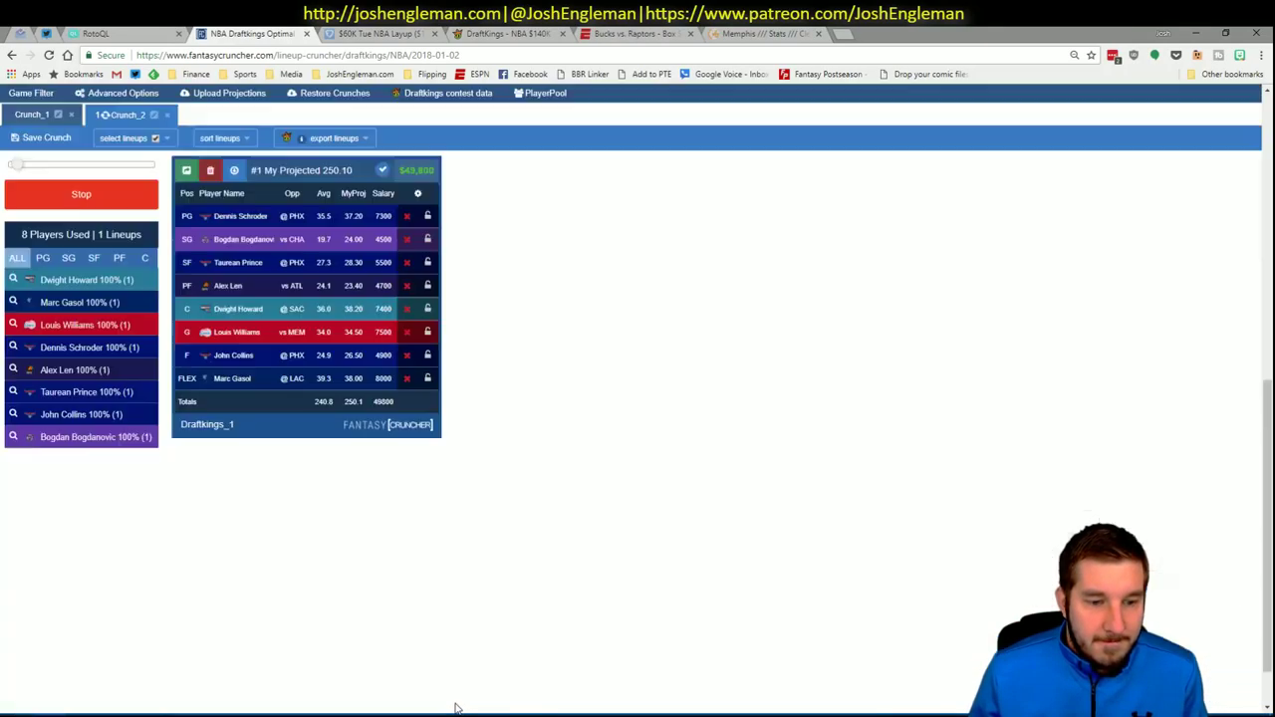
scroll(218, 382, "up", 2)
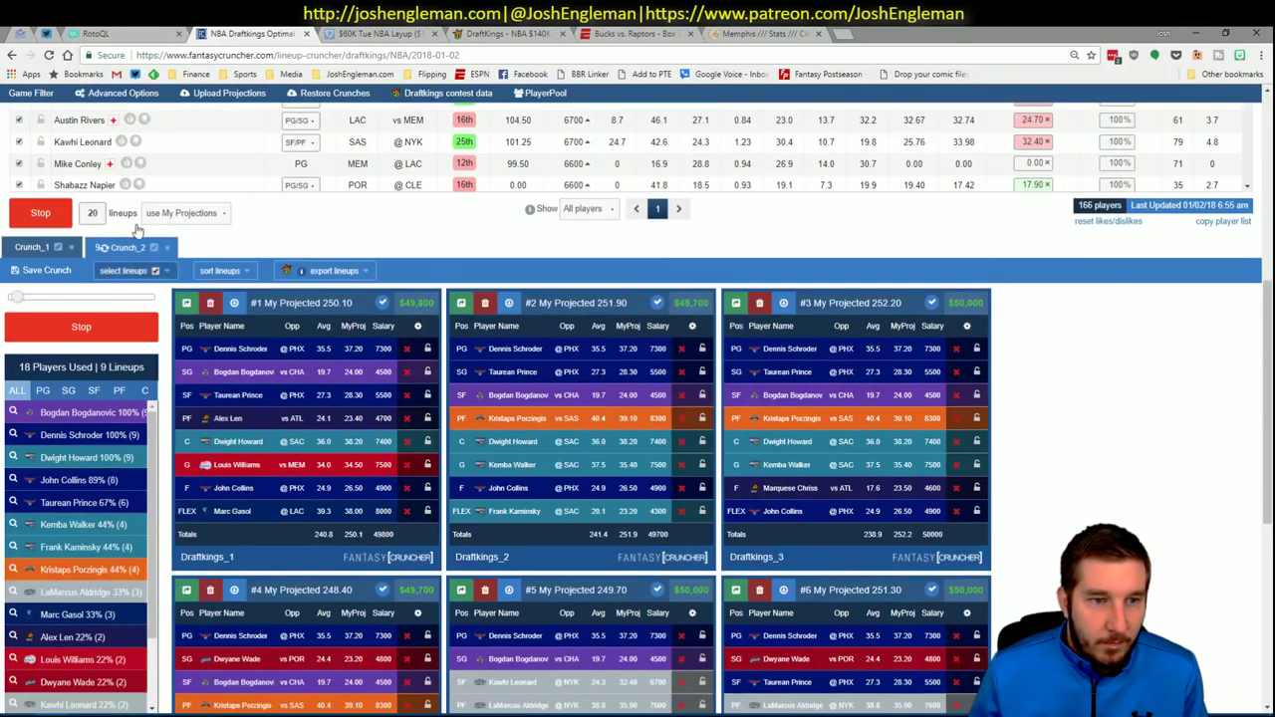
left_click(244, 271)
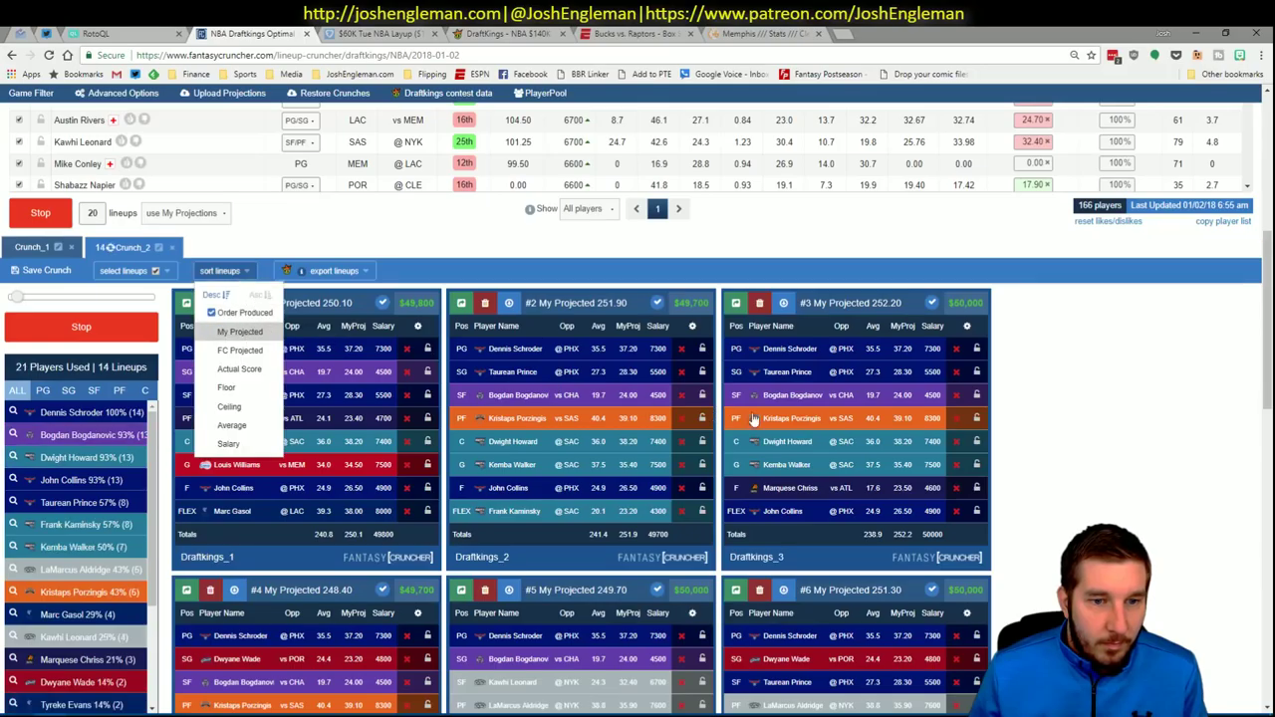
Sort Crunch_2 by My Projected (top 252.20) and review its 20 lineups using 25 players.
left_click(250, 335)
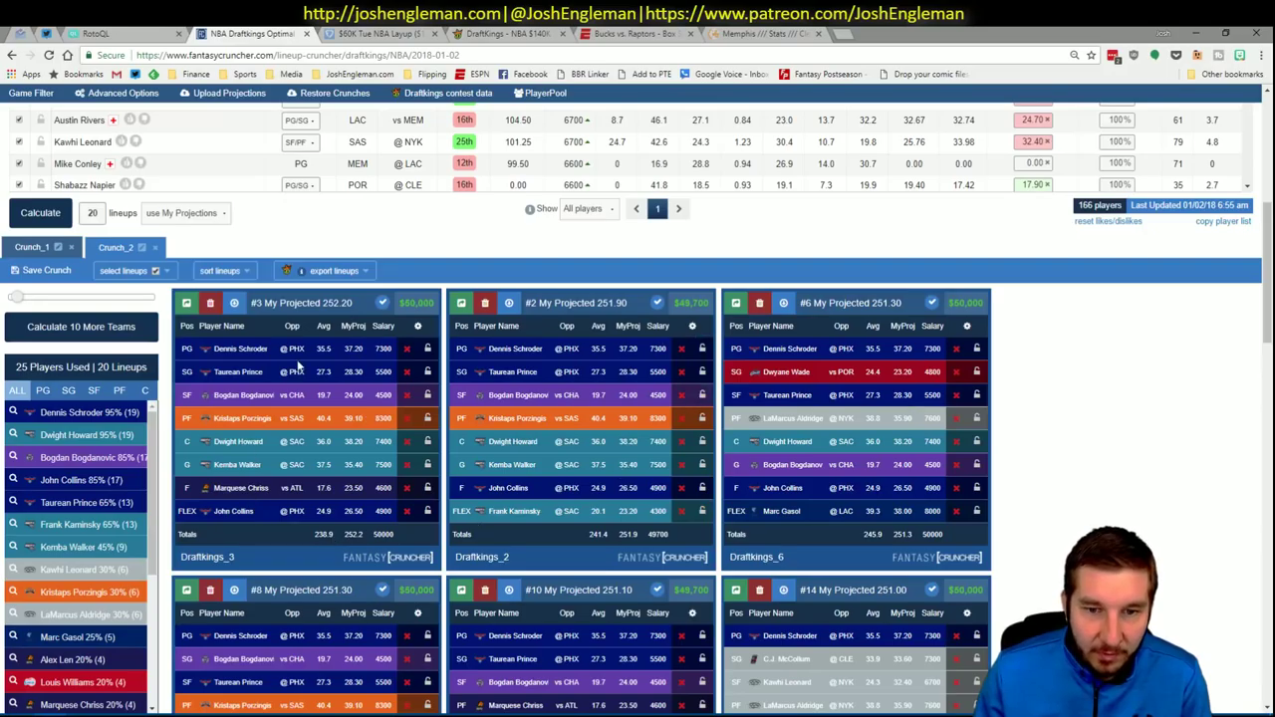
scroll(508, 348, "down", 2)
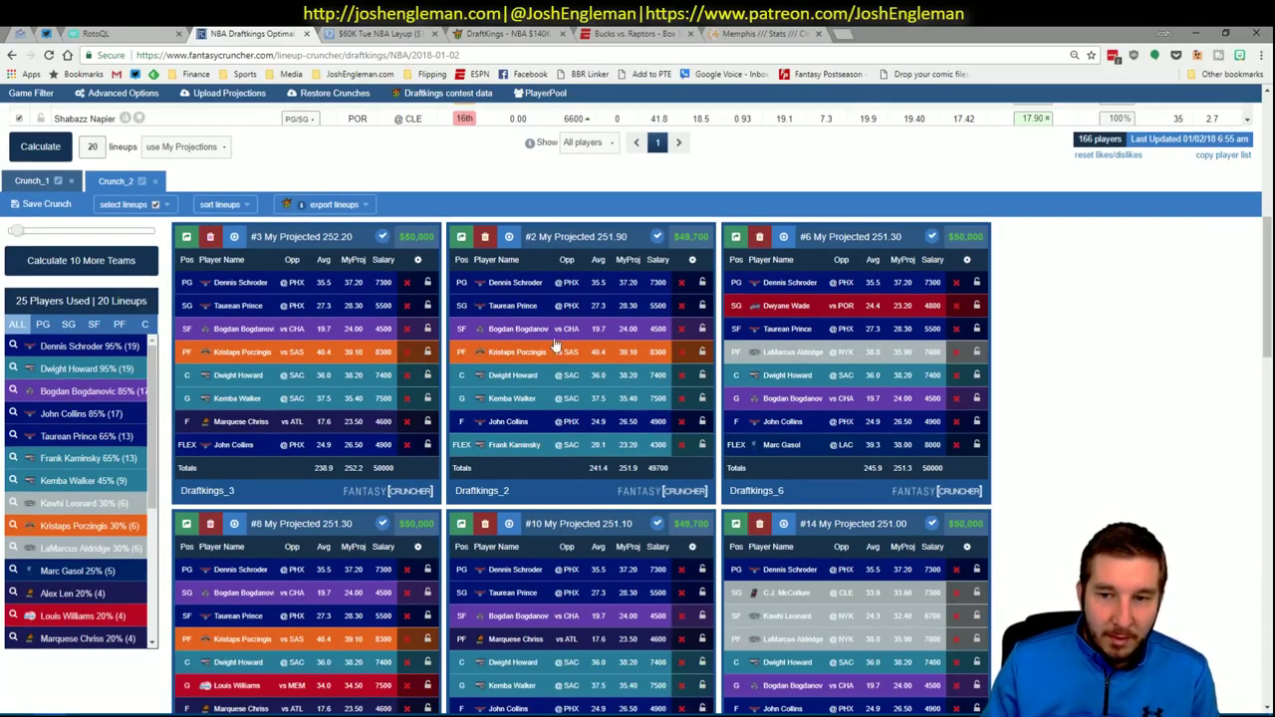
scroll(802, 327, "down", 2)
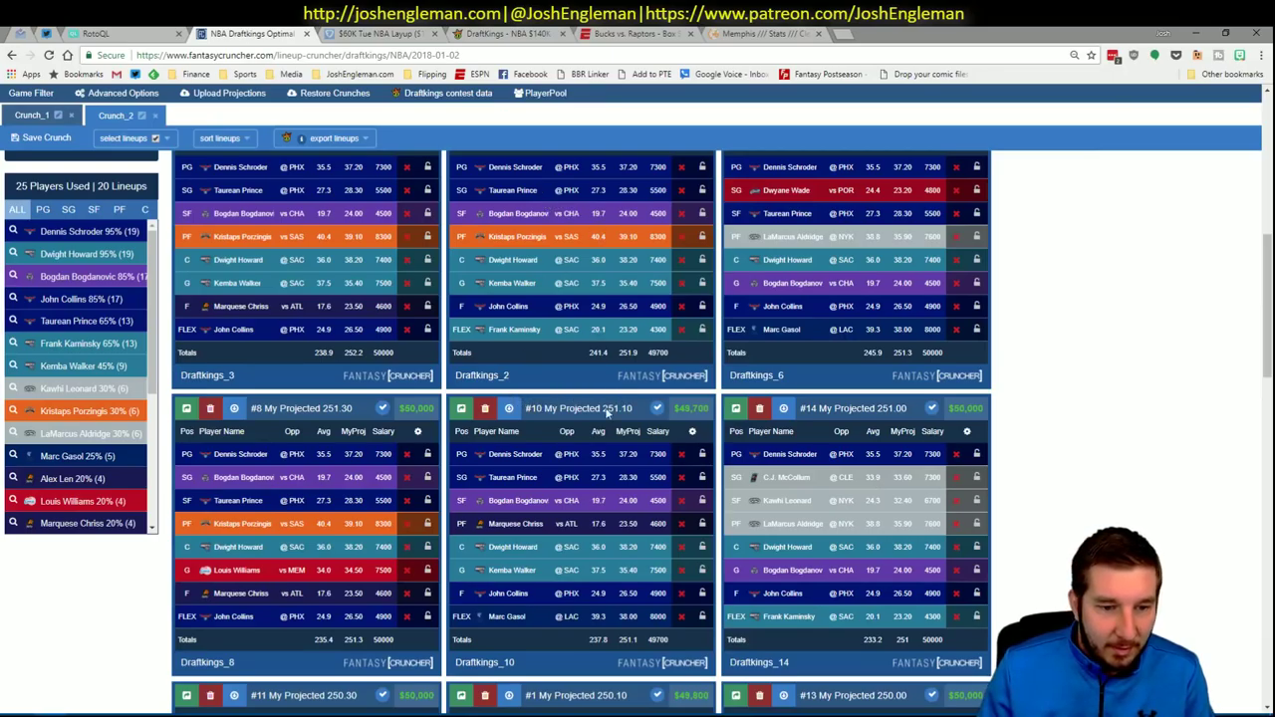
scroll(630, 344, "down", 1)
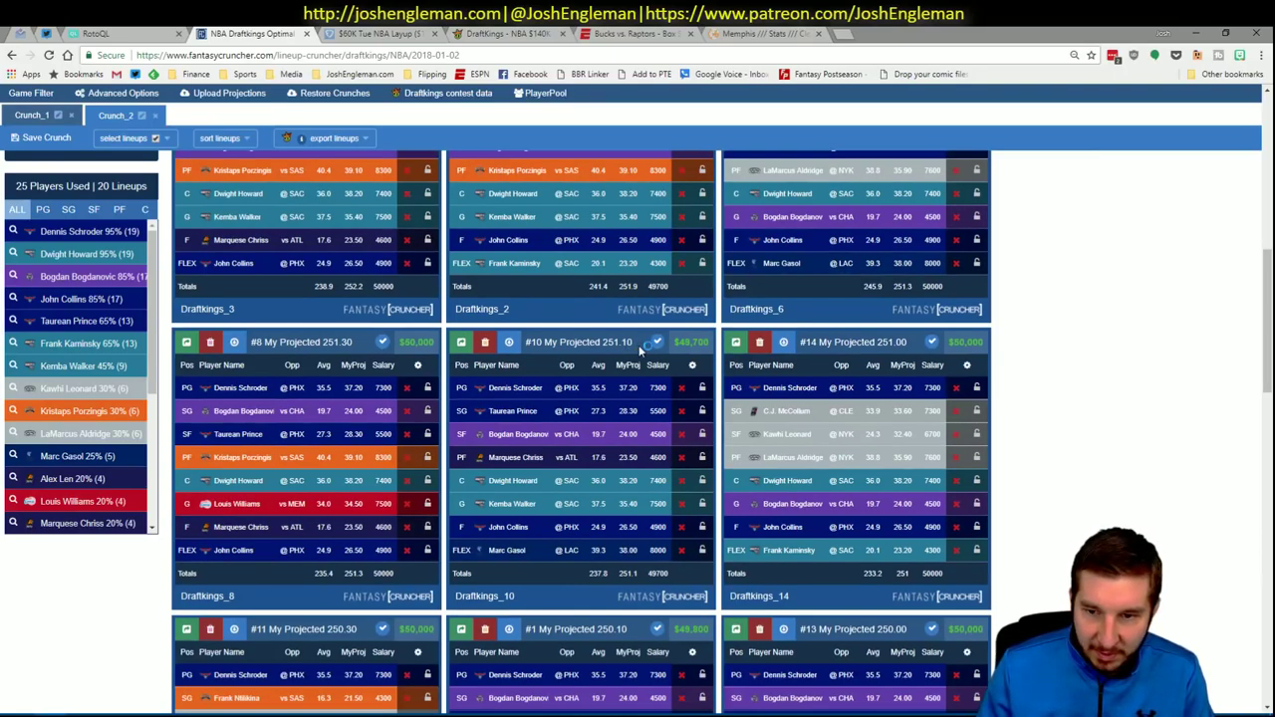
scroll(639, 344, "down", 3)
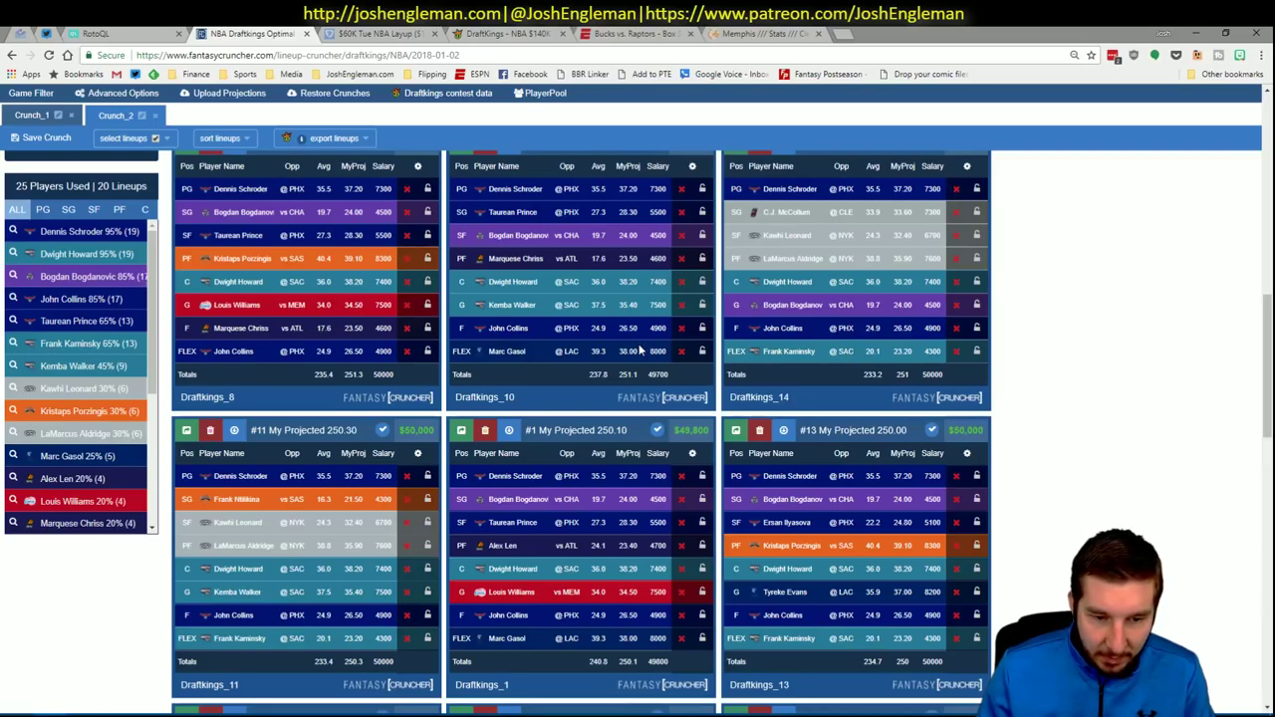
scroll(639, 339, "up", 6)
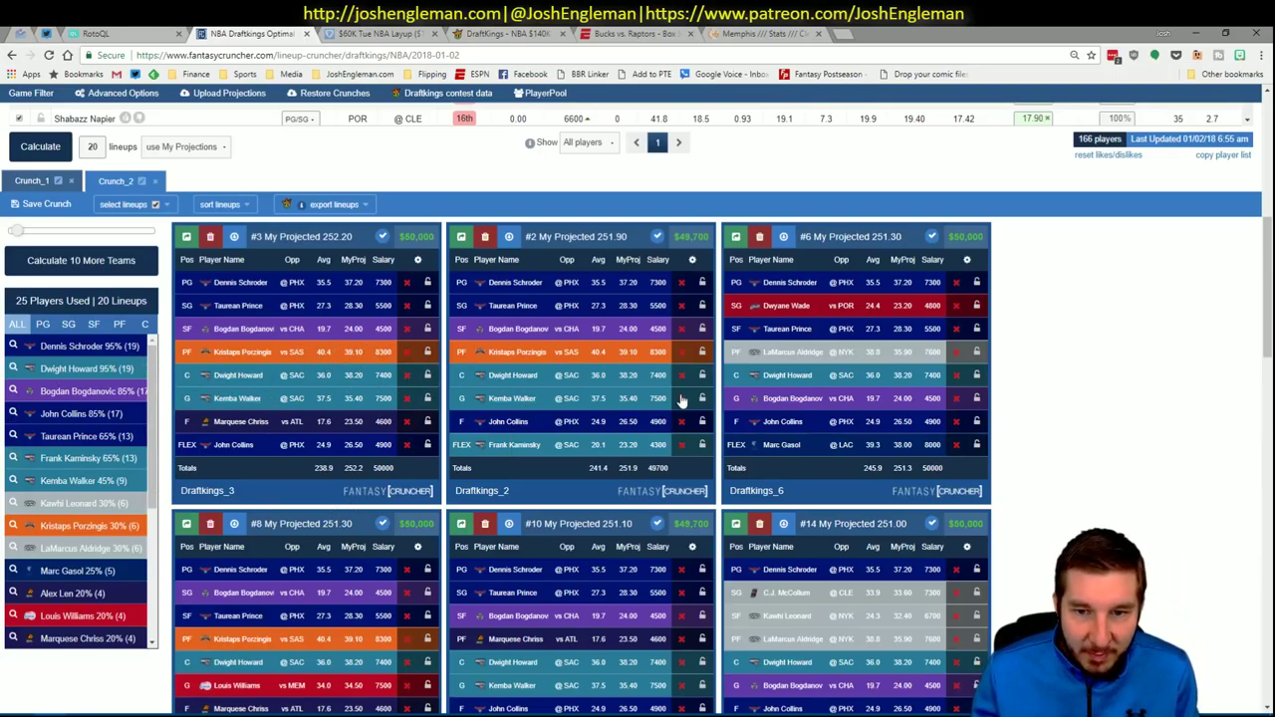
scroll(431, 307, "up", 5)
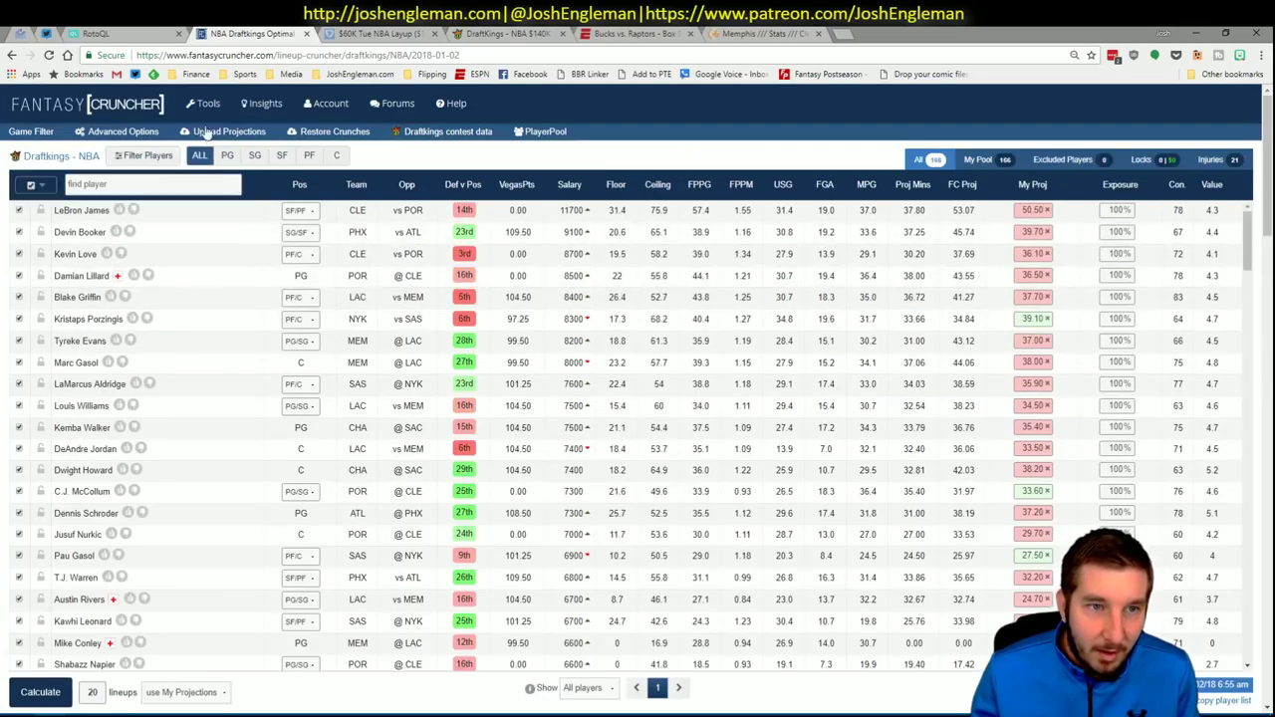
Open the FanDuel NBA lineup cruncher from Tools > Lineup Cruncher.
mouse_move(205, 105)
mouse_move(205, 145)
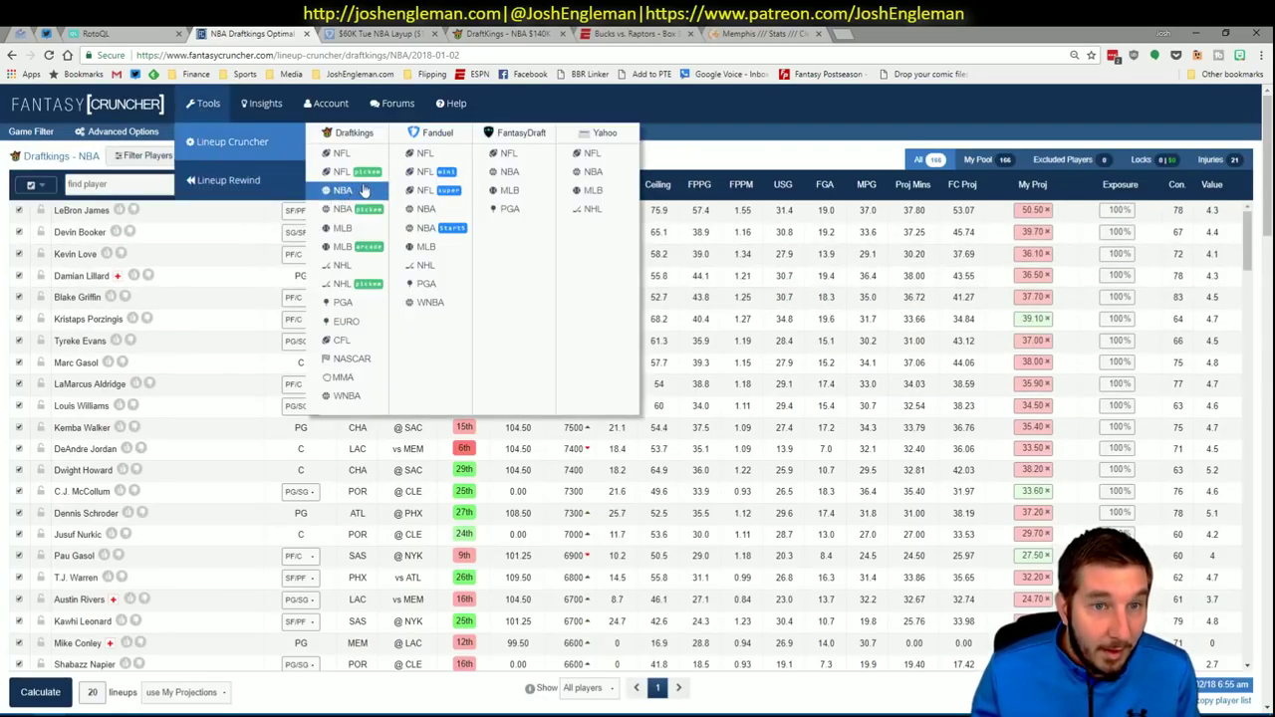
left_click(427, 208)
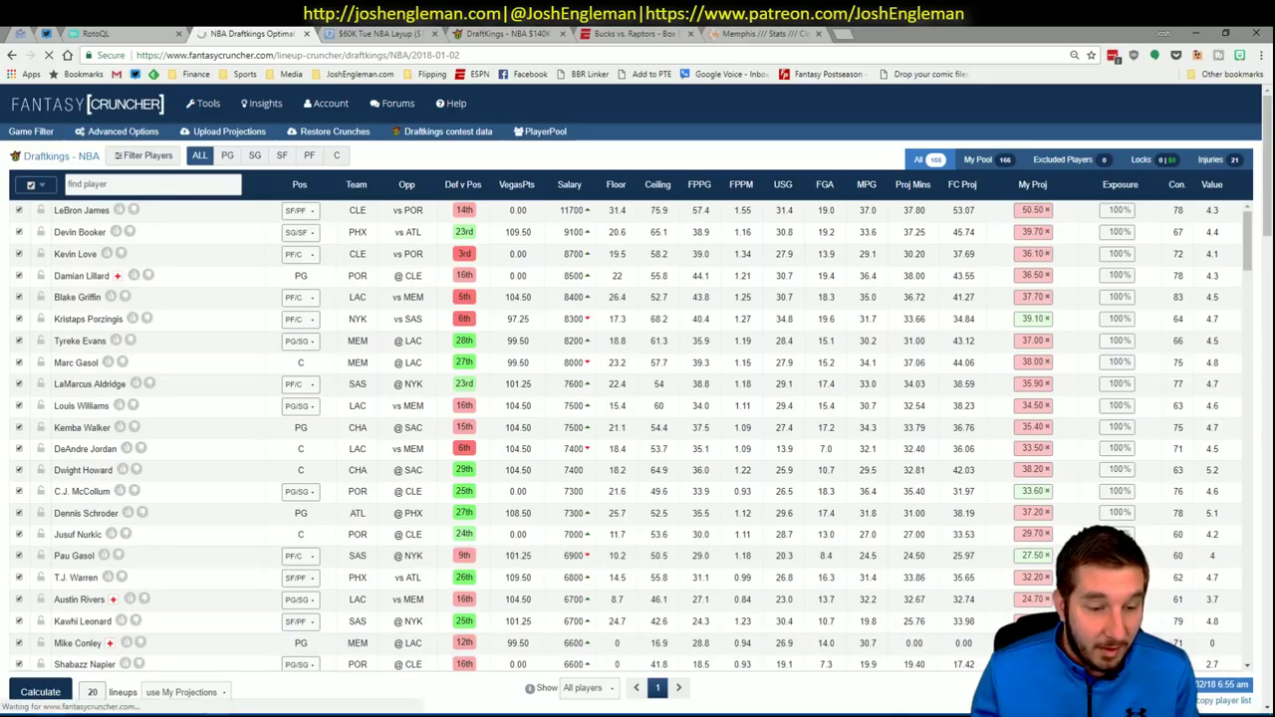
Copy the player projections with the Excel COPY macro button and return to the browser.
key("alt+Tab")
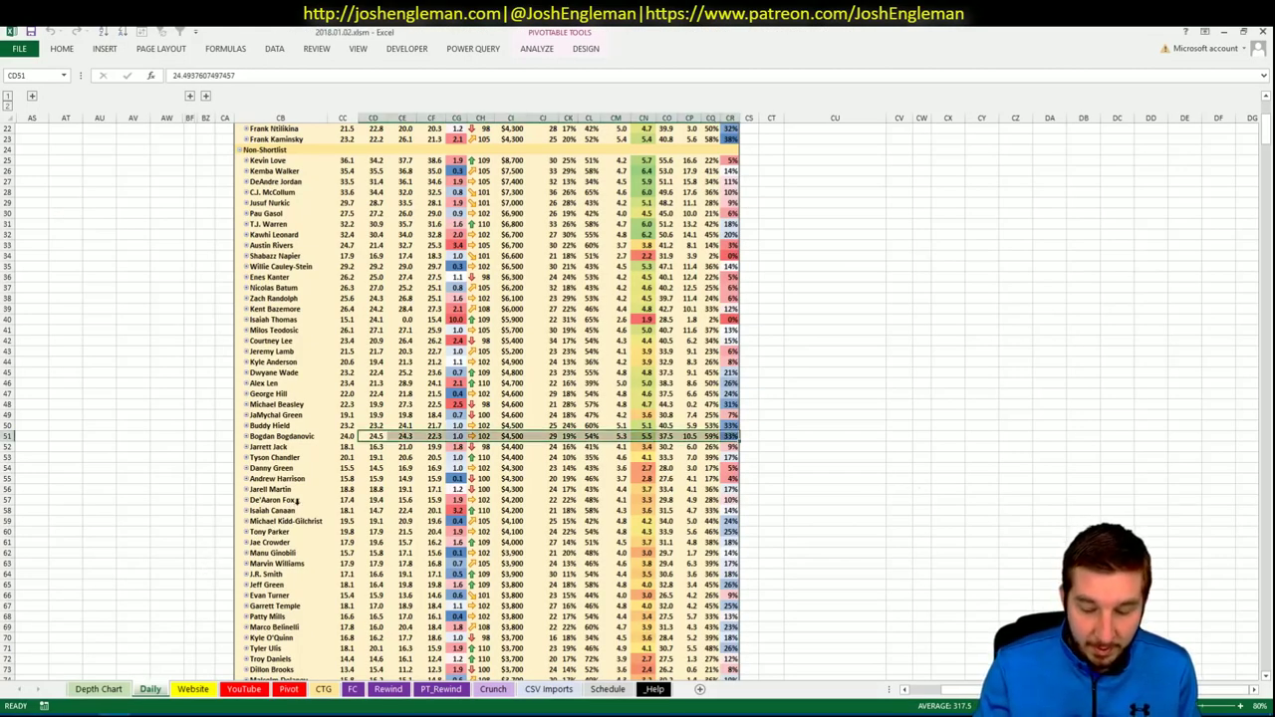
key("ctrl+Home")
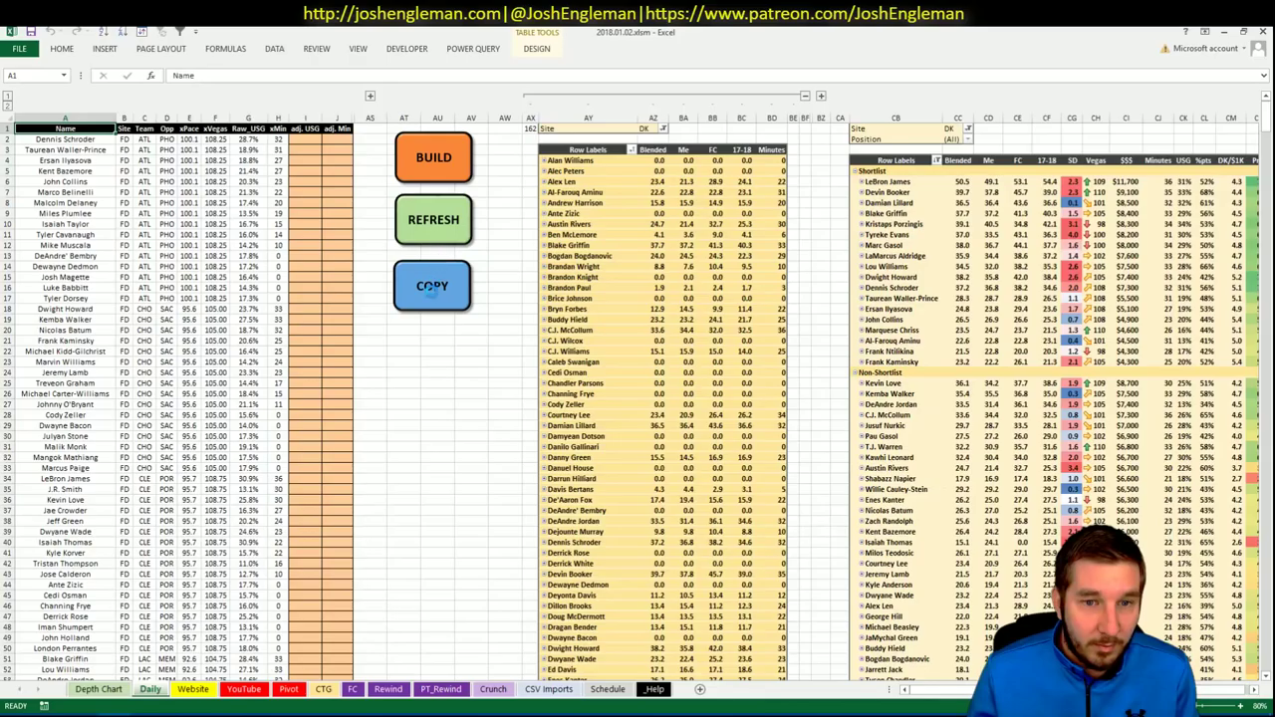
left_click(433, 291)
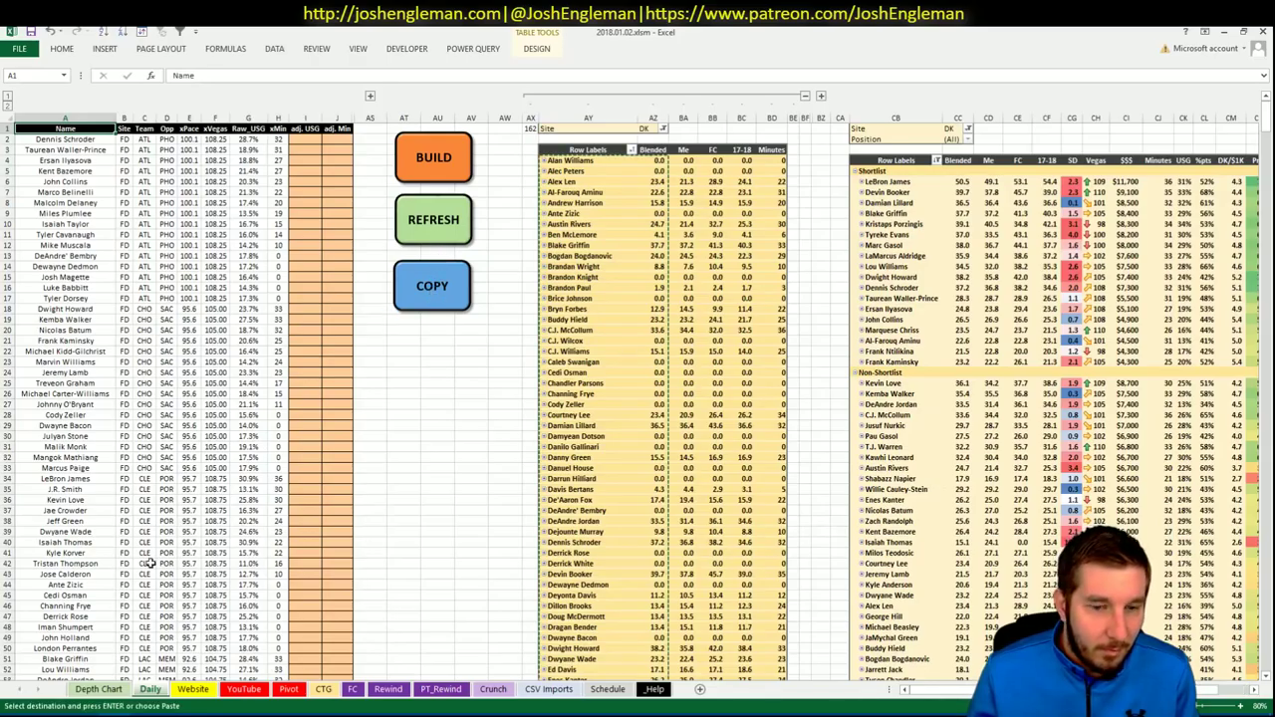
key("alt+Tab")
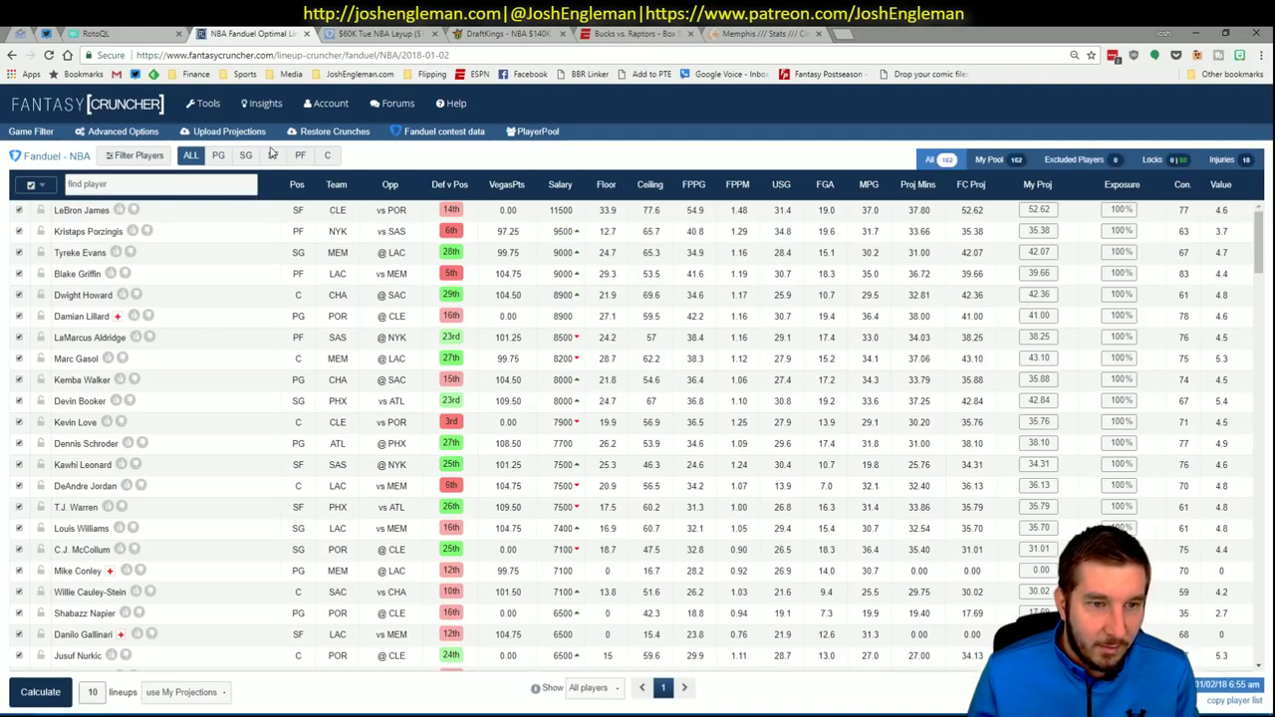
Paste and upload the 162 Excel projections into the FanDuel cruncher, giving LeBron James 50.50.
left_click(203, 133)
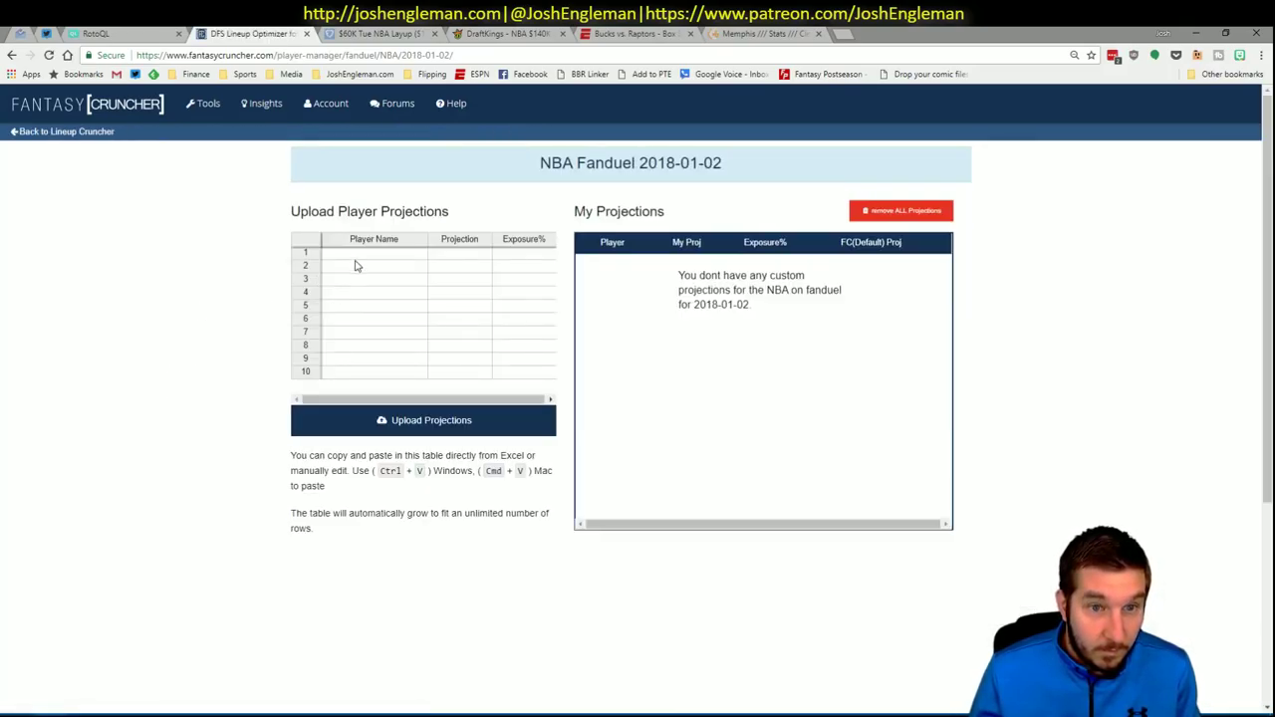
left_click(358, 263)
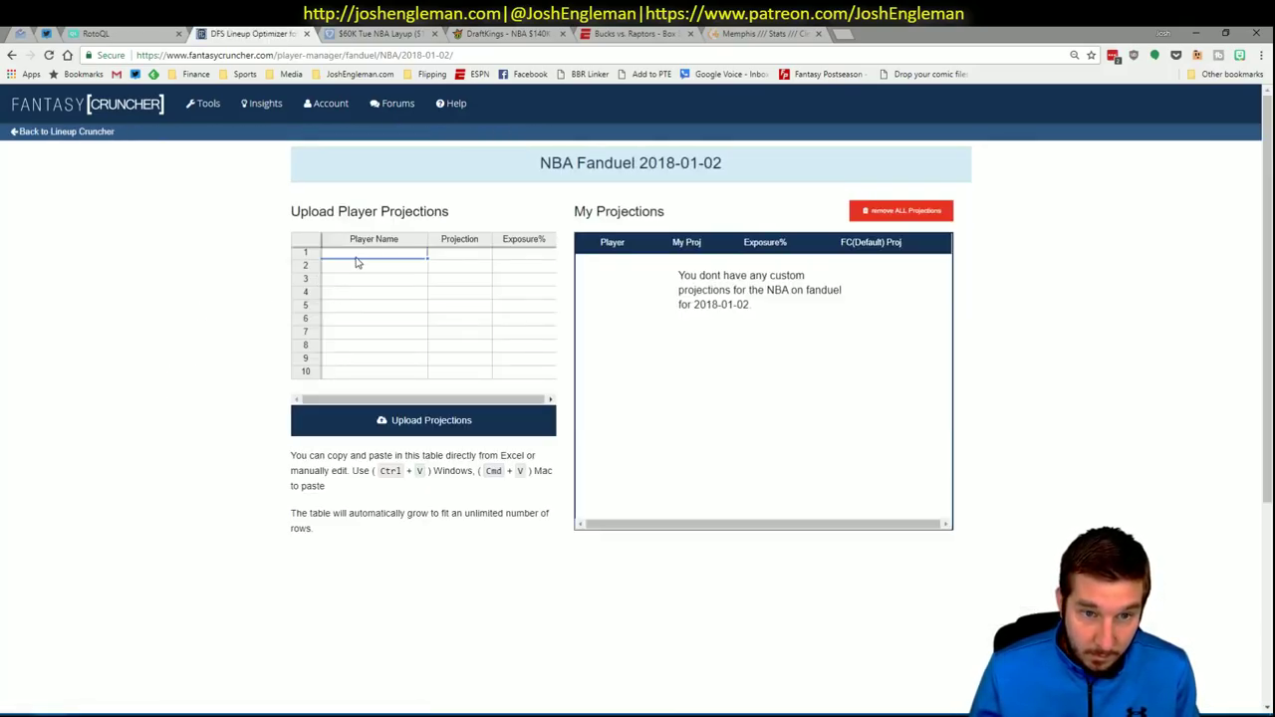
key("ctrl+v")
left_click(434, 426)
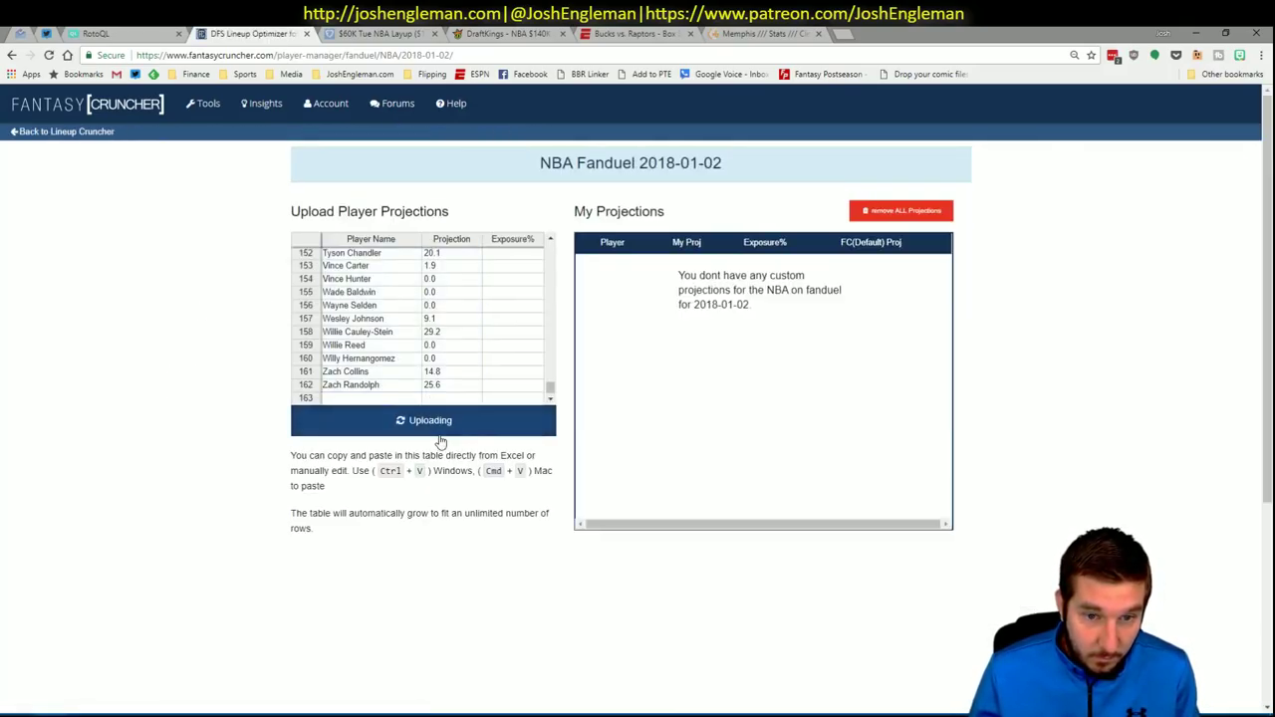
left_click(82, 136)
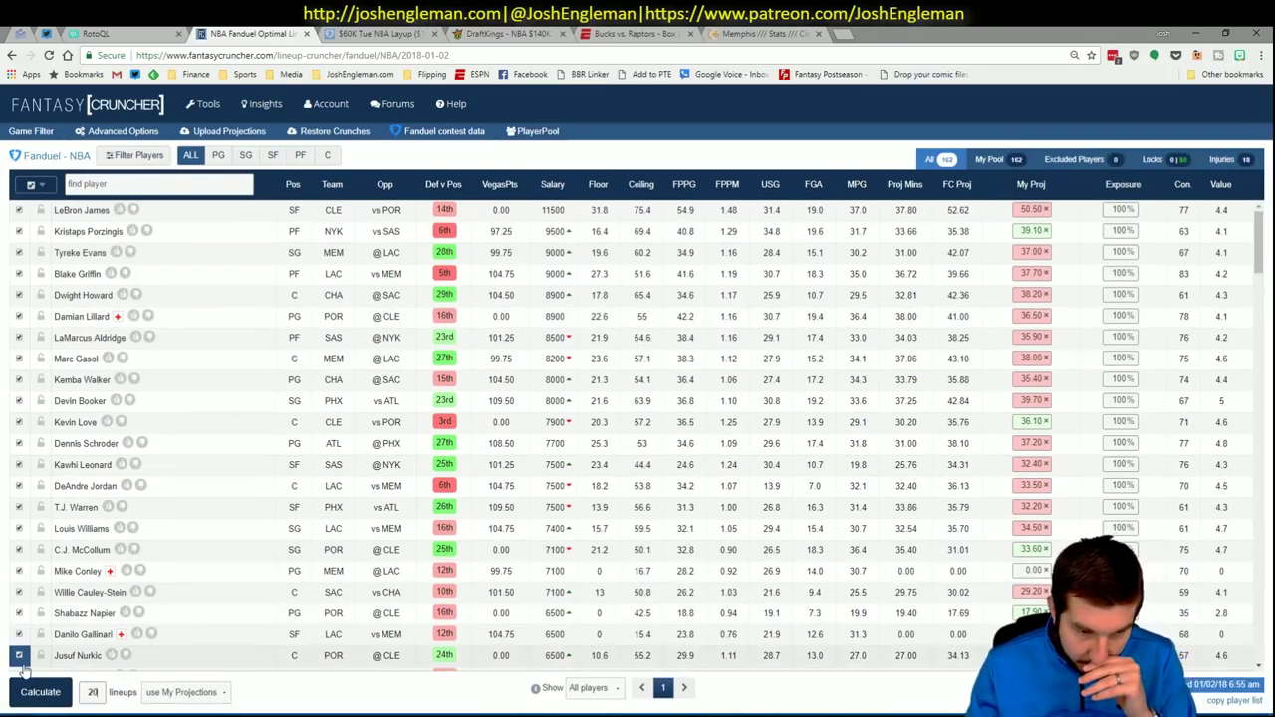
Set randomness to 5%, cap Sacramento at 1 player, and calculate 20 FanDuel lineups.
left_click(157, 134)
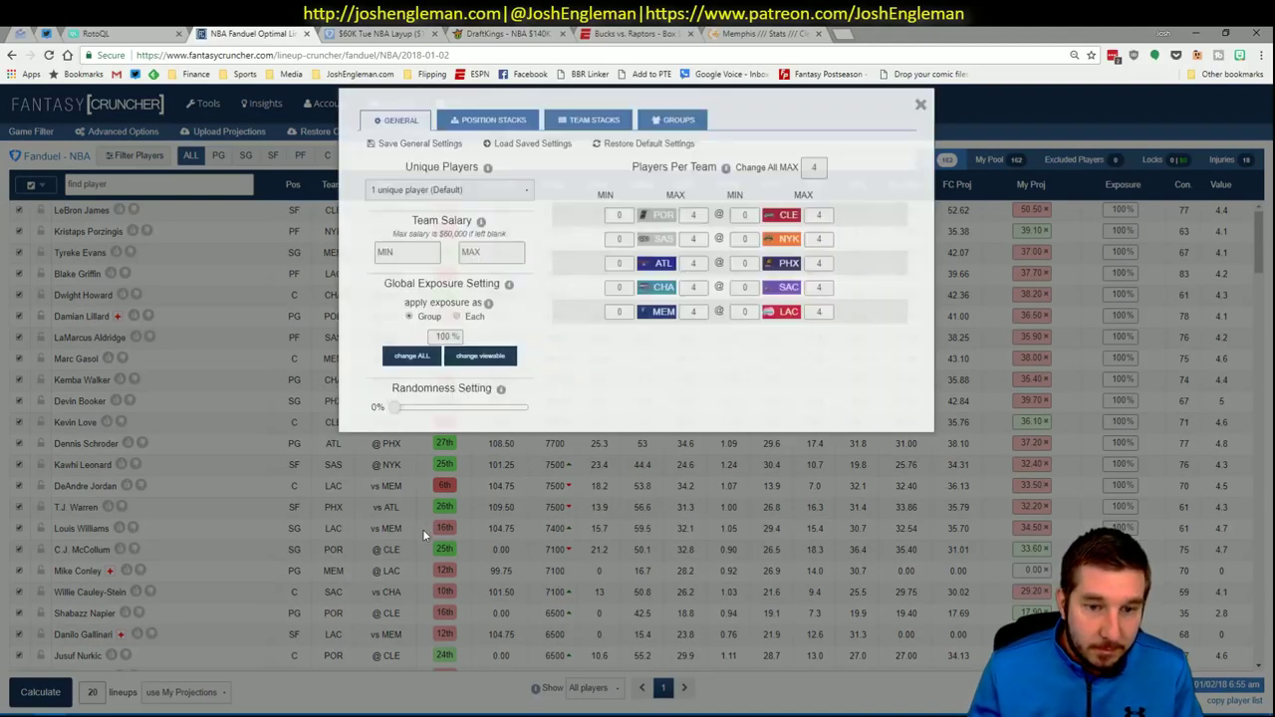
left_click(401, 467)
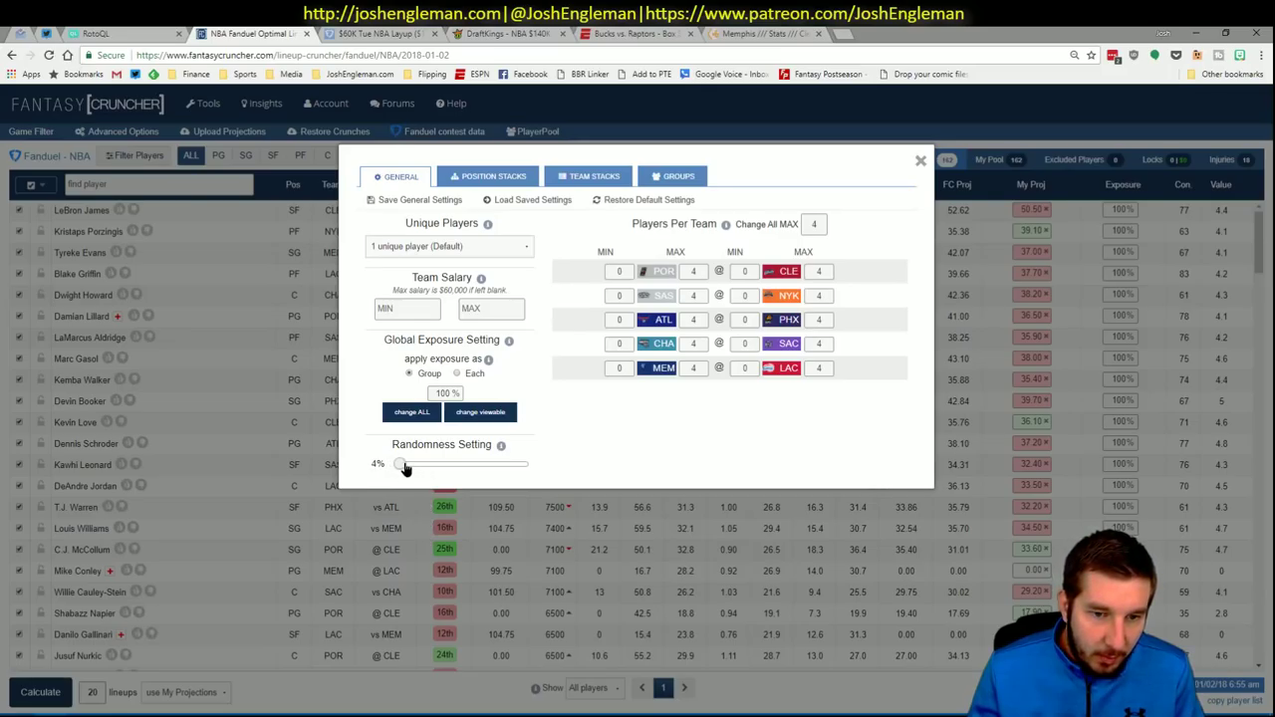
left_click_drag(405, 468, 406, 468)
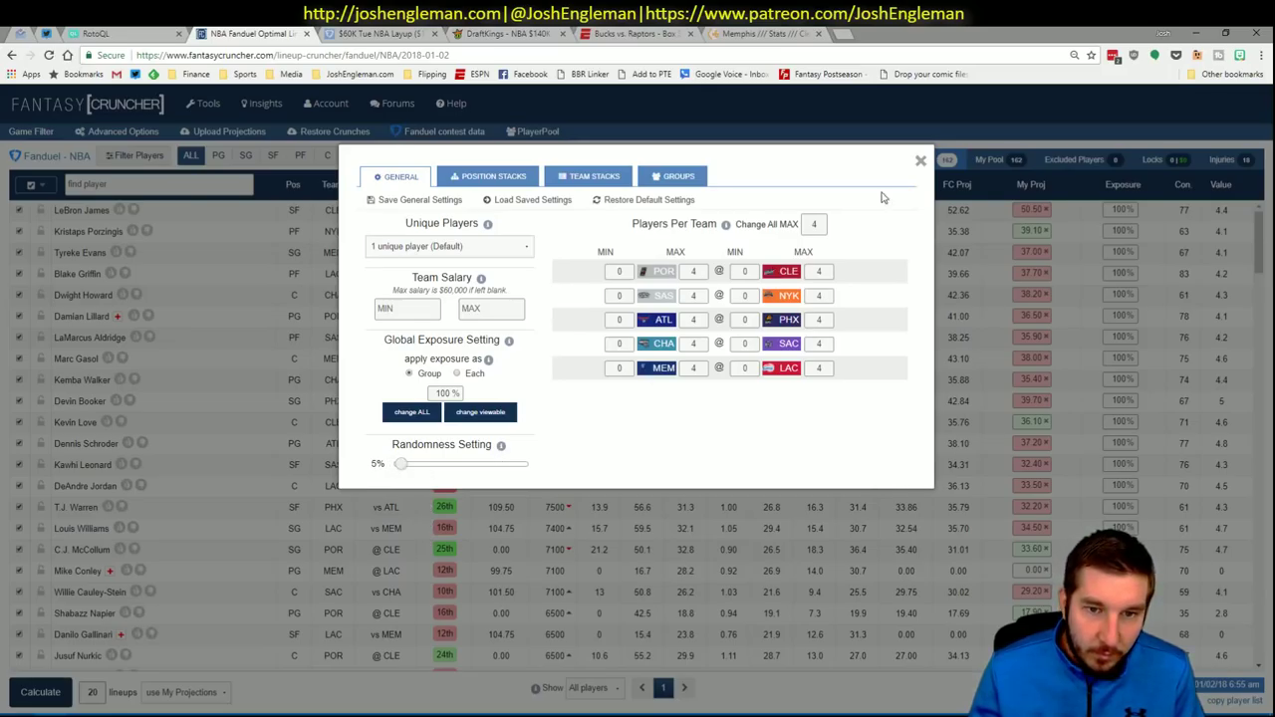
double_click(819, 344)
type("1")
left_click(922, 162)
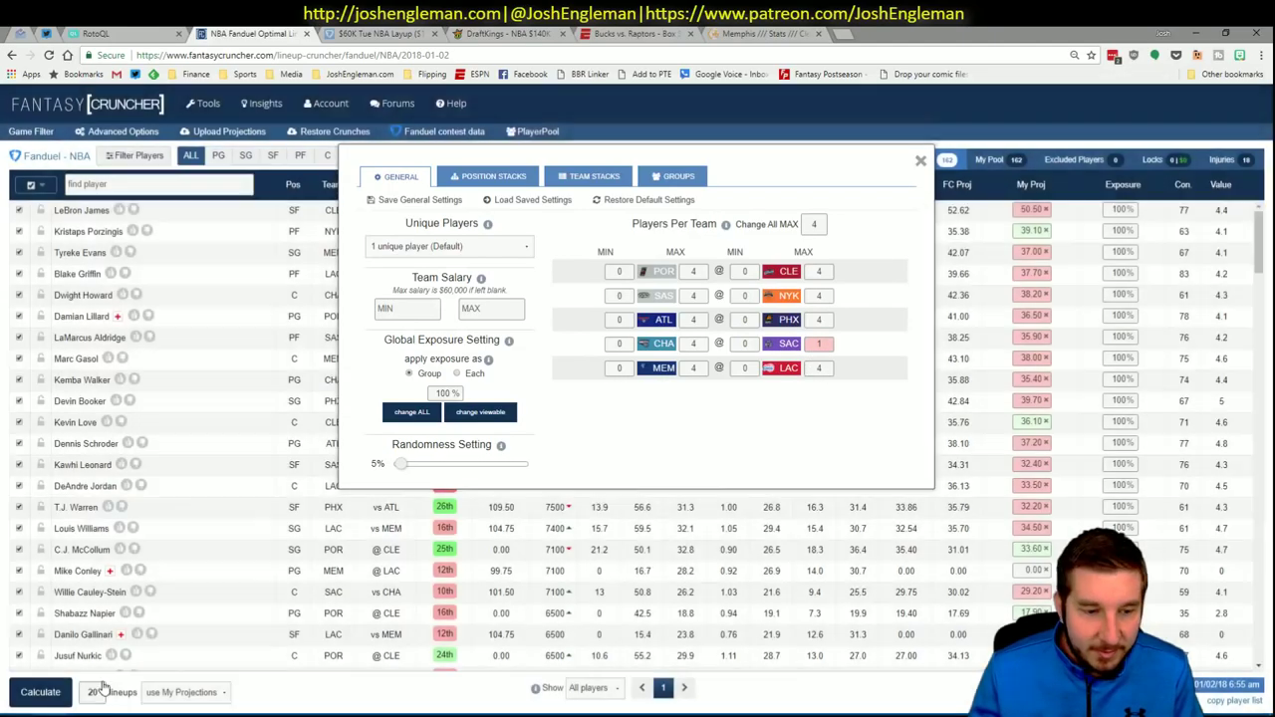
left_click(39, 693)
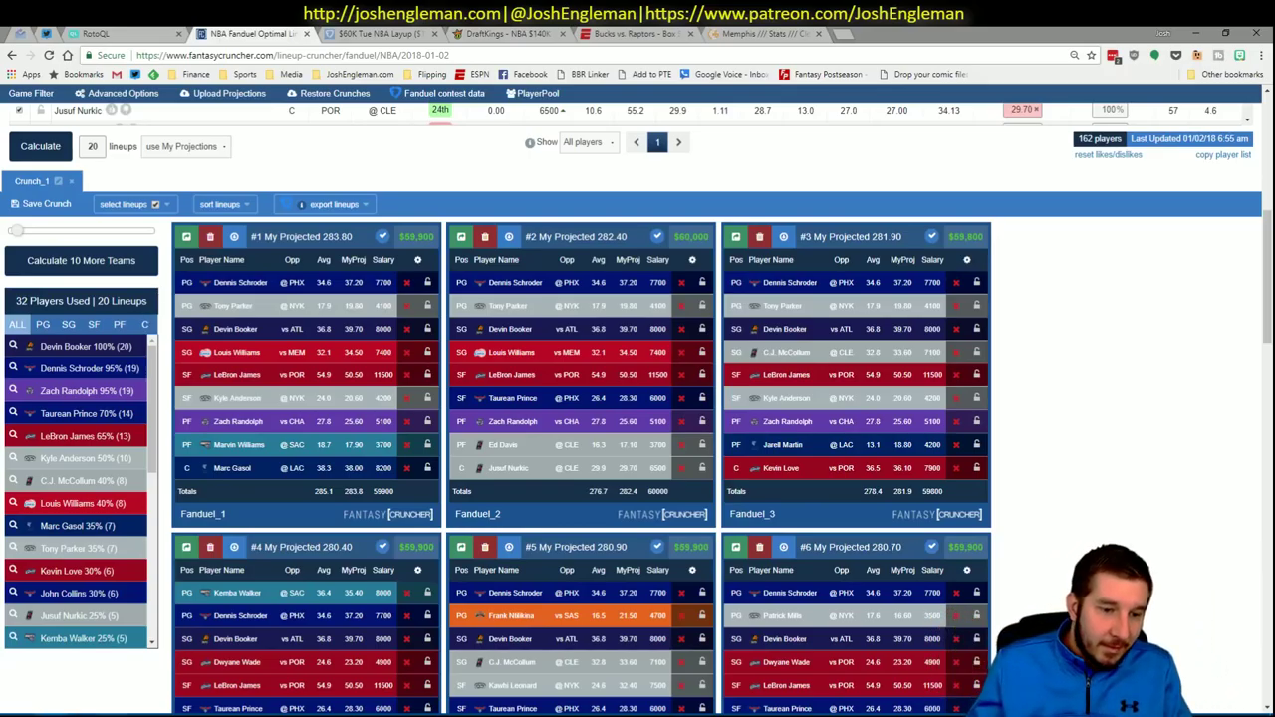
Show Excel's Pivot sheet with the FD/DK team breakdowns and select cell AQ10.
key("alt+Tab")
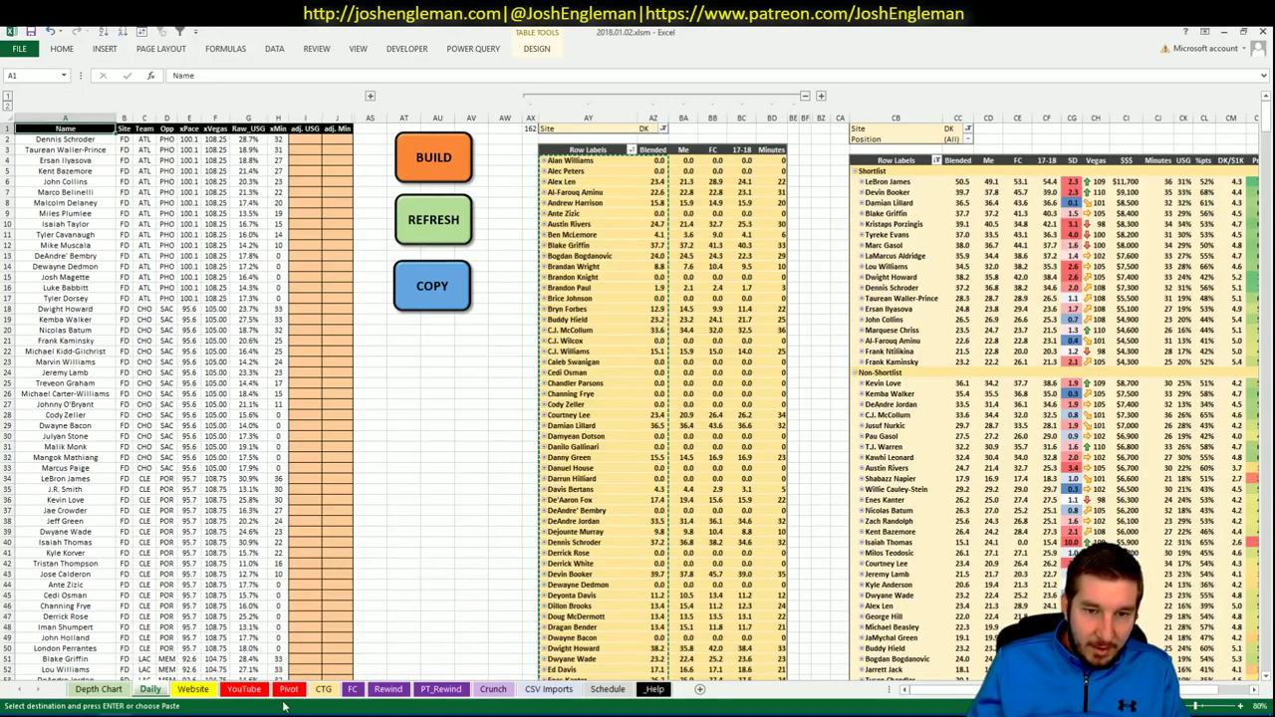
left_click(288, 689)
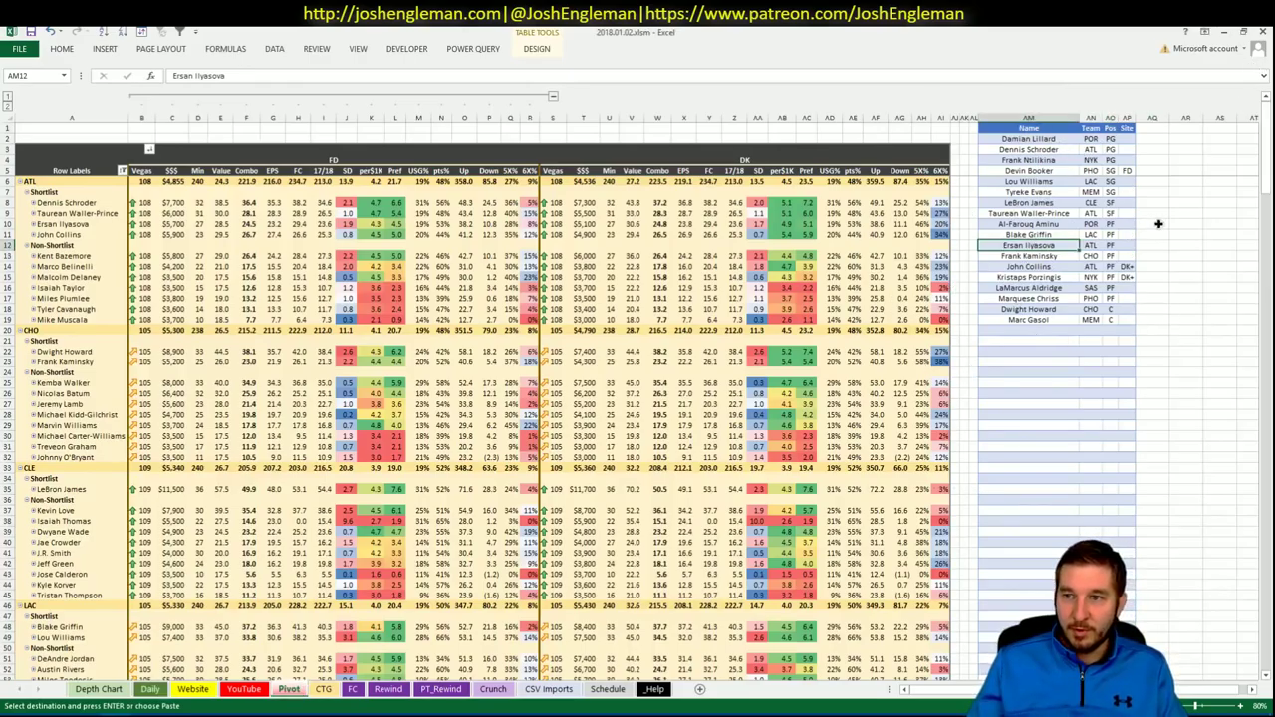
key("super")
left_click(1158, 227)
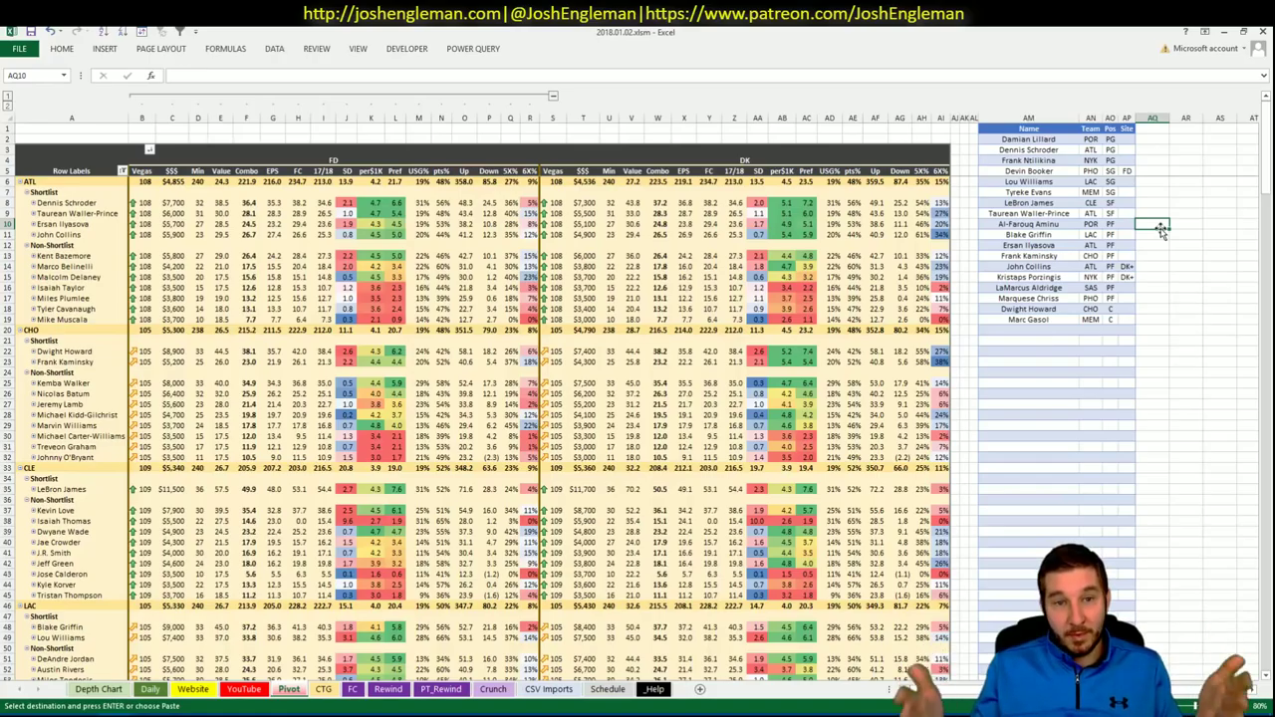